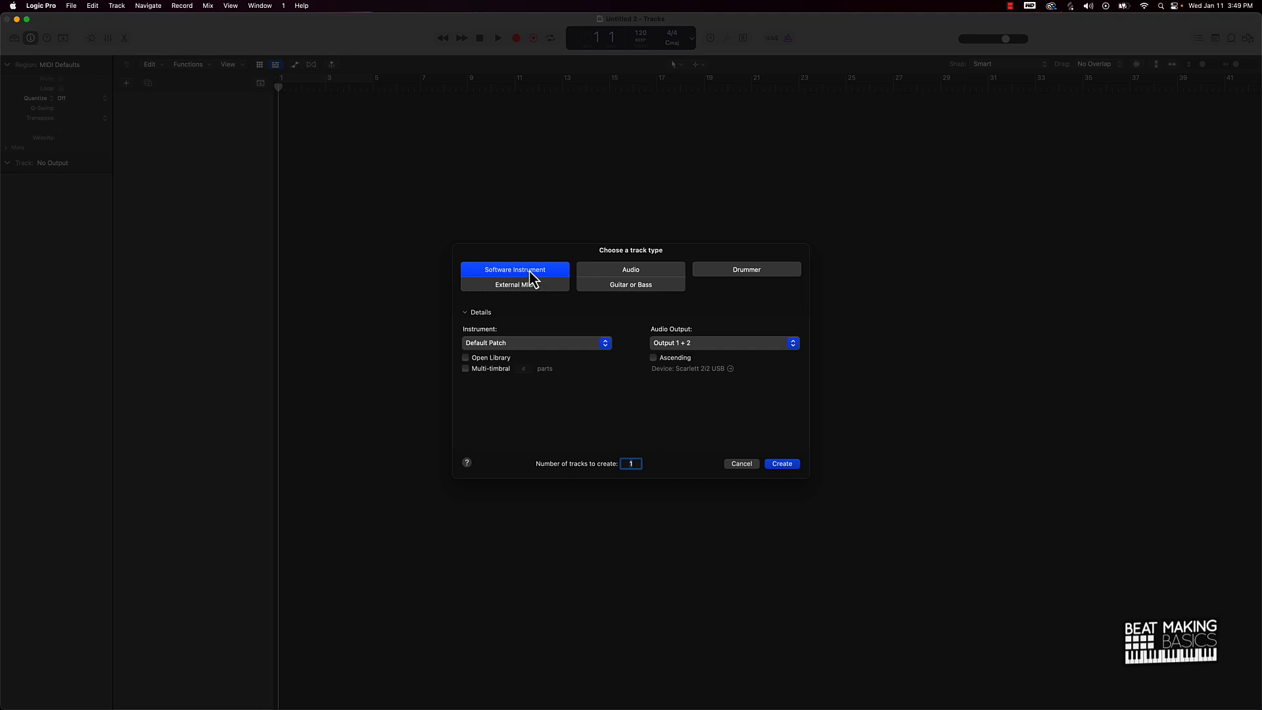
# - Review the settings for Audio, Drummer, External MIDI and Guitar or Bass tracks, ending with Software Instrument as the track type
pyautogui.click(627, 276)
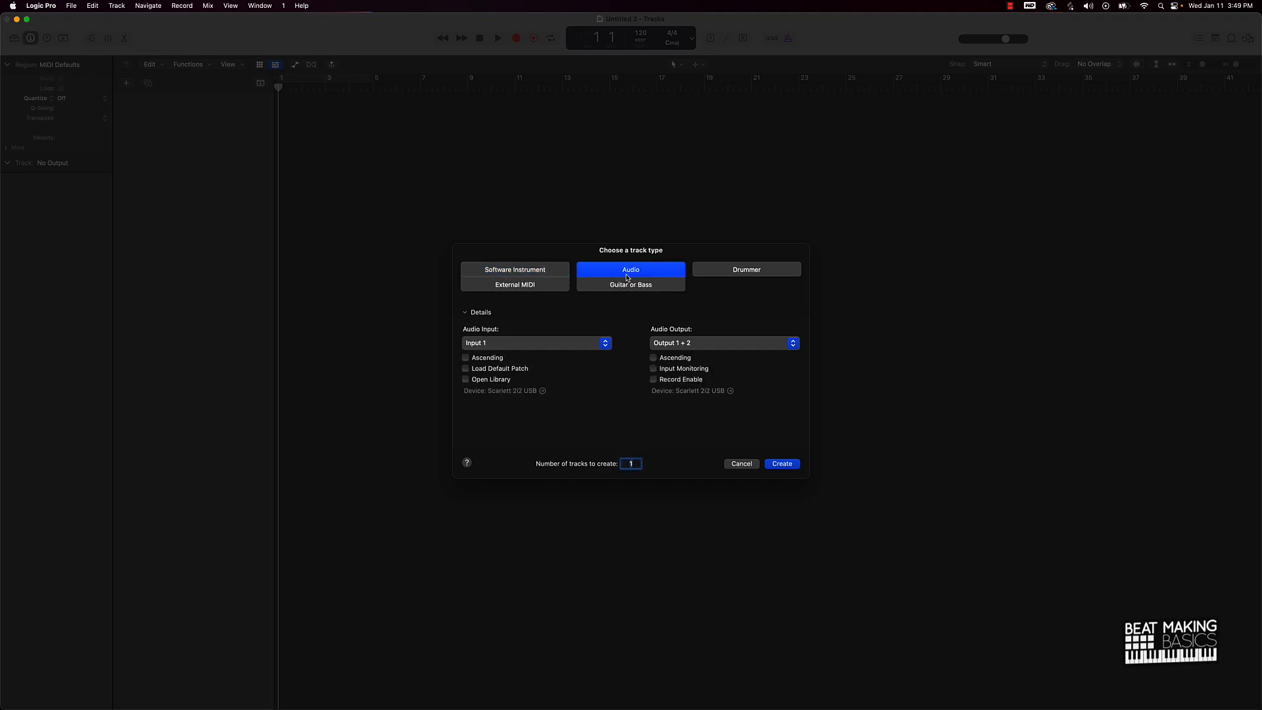
pyautogui.click(749, 273)
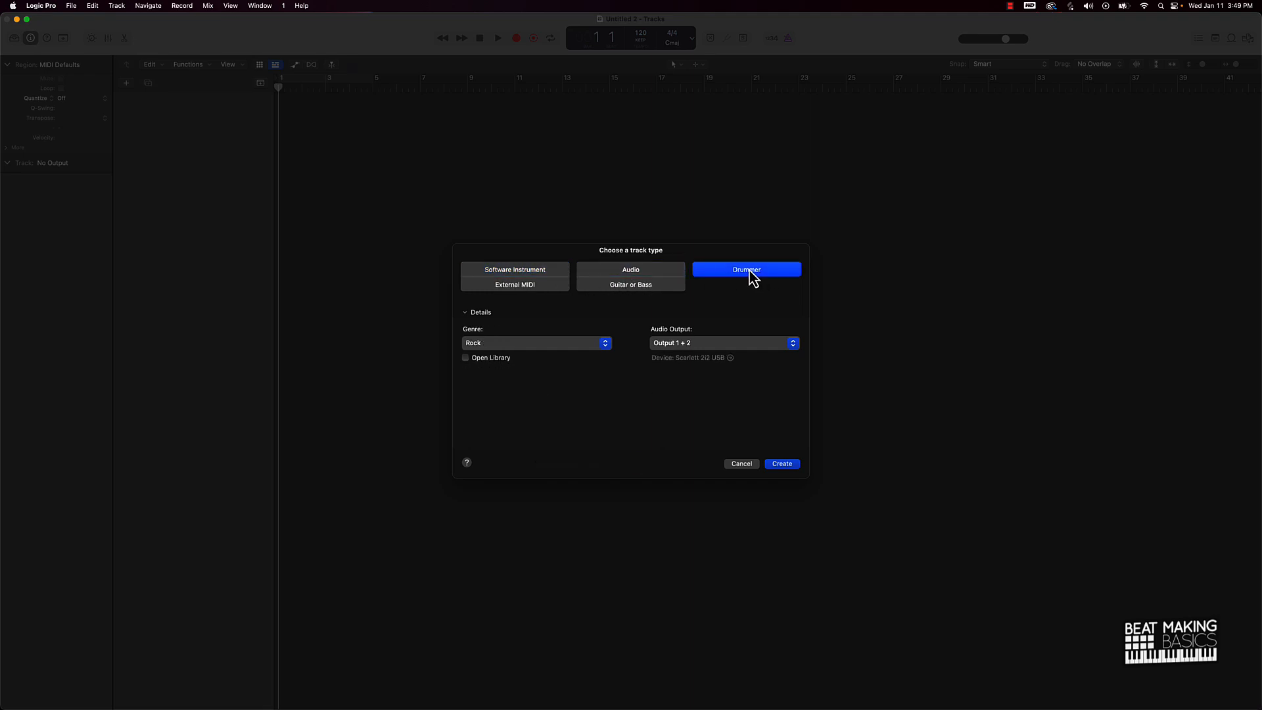
pyautogui.click(514, 287)
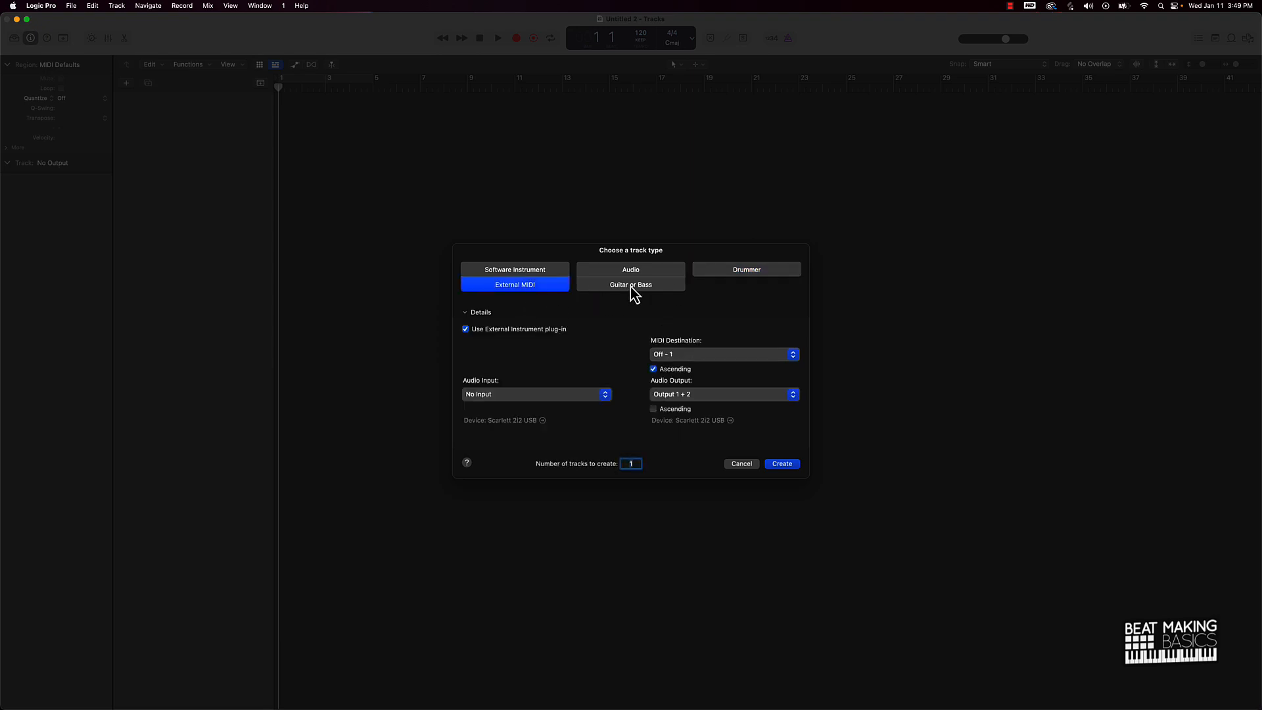
pyautogui.click(585, 288)
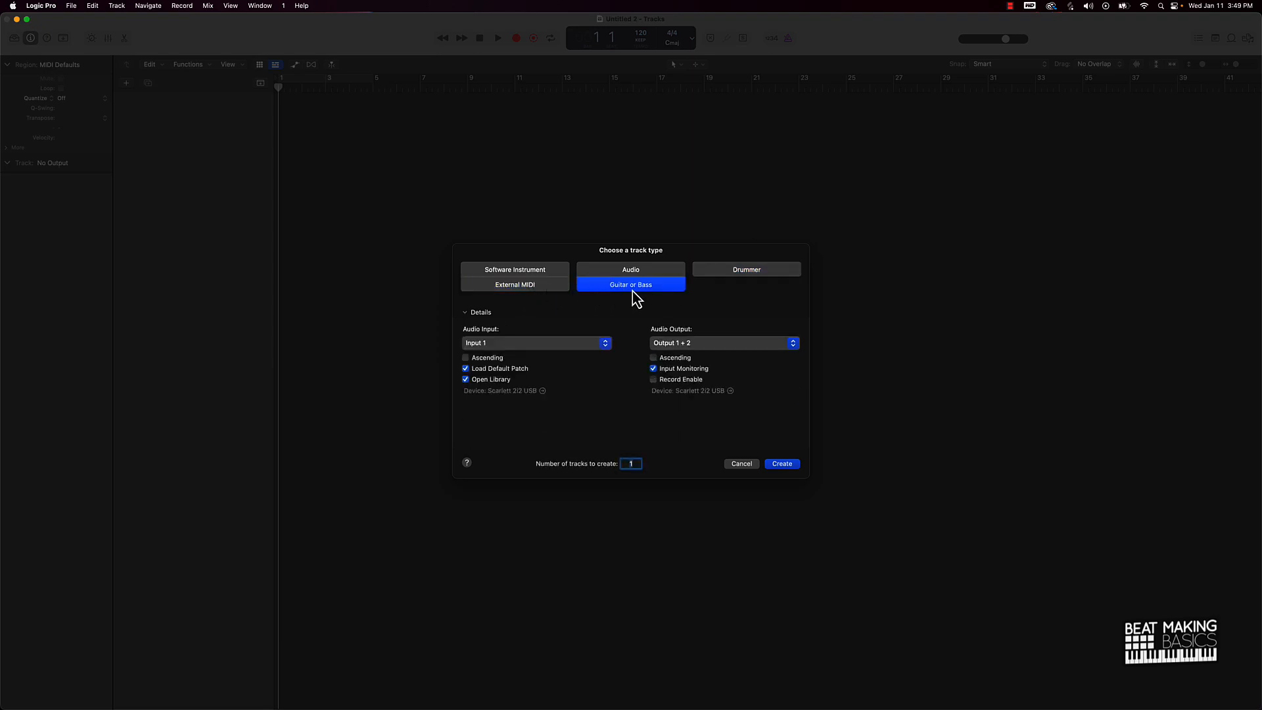
pyautogui.click(511, 272)
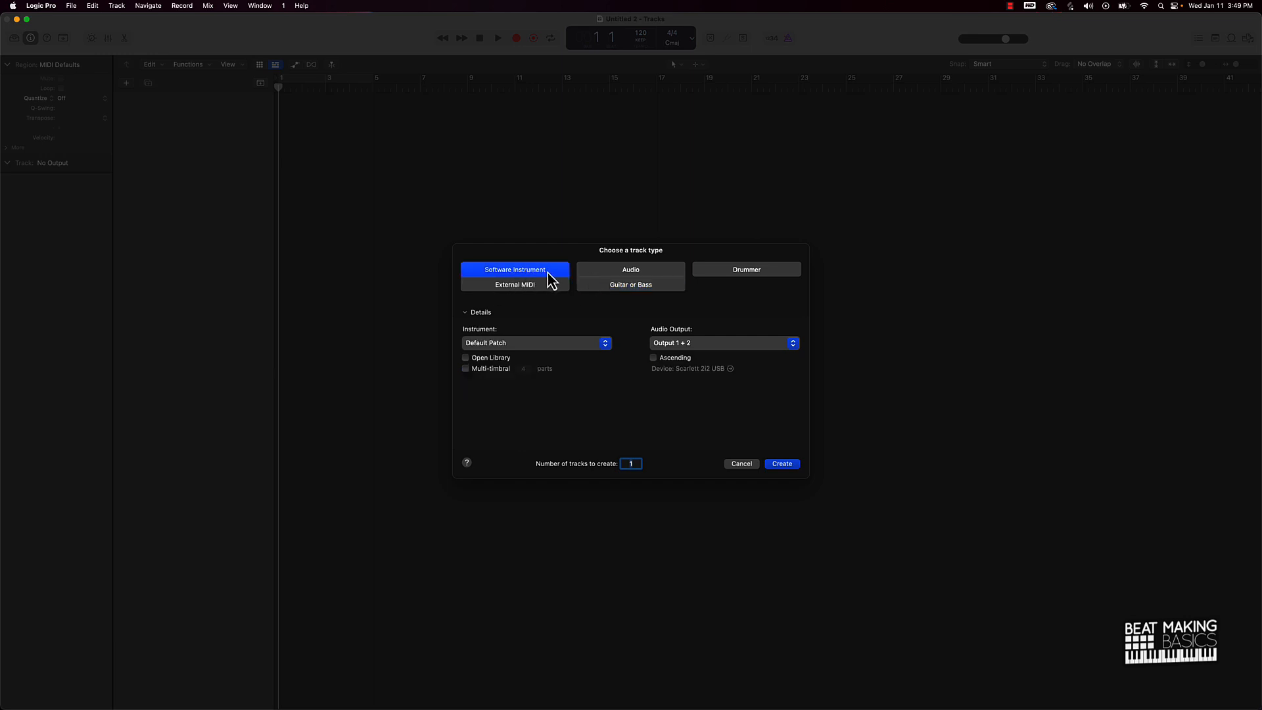
pyautogui.click(622, 269)
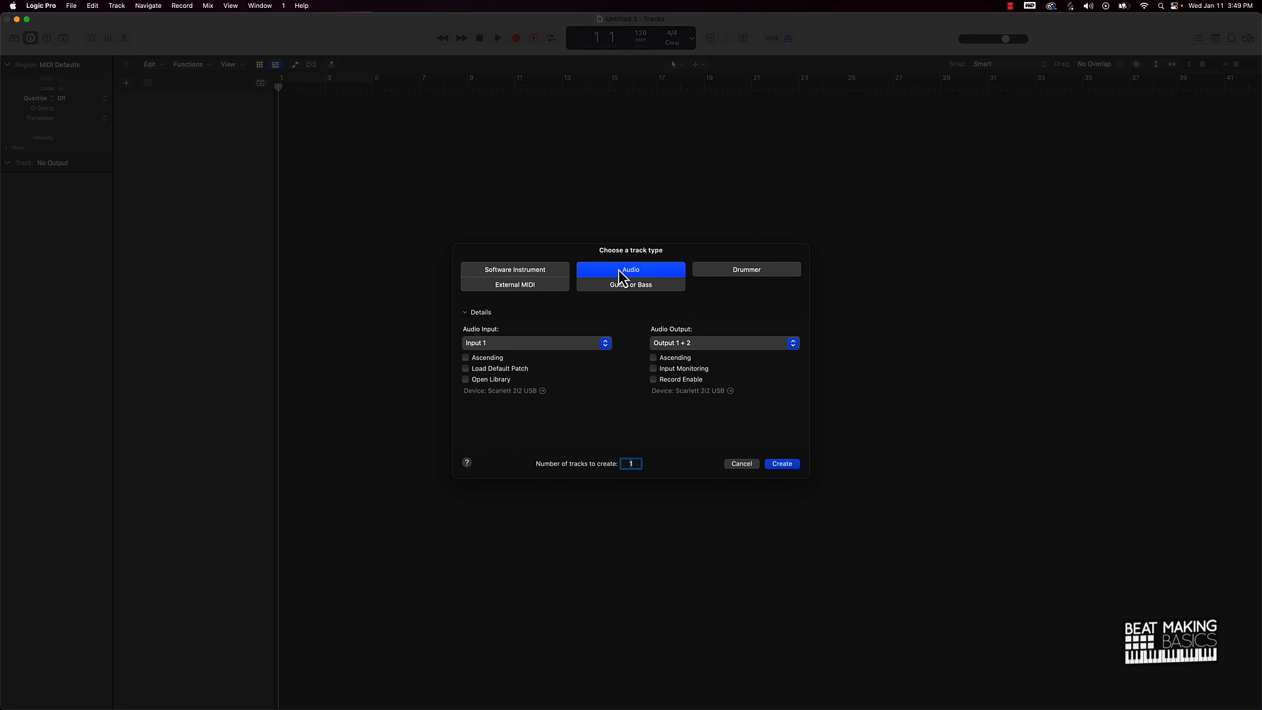
pyautogui.click(501, 270)
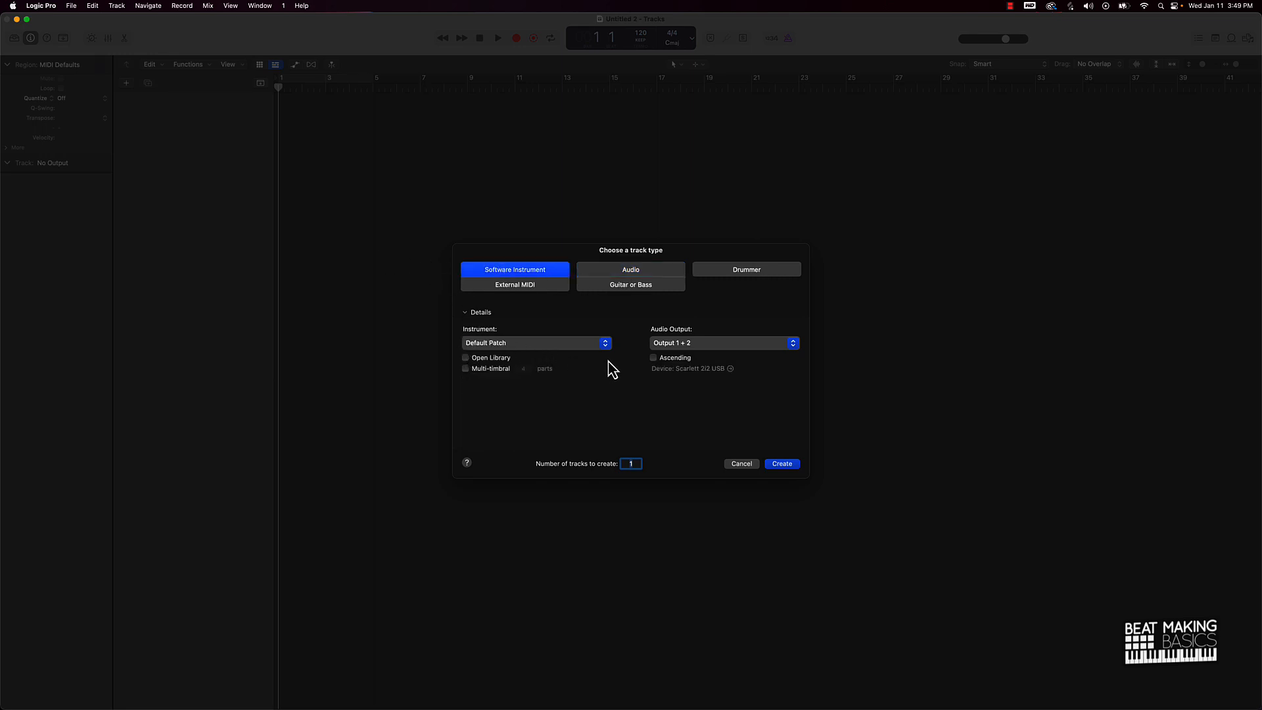
# - Check the instrument and output choices and create one software instrument track with Default Patch and Output 1 + 2
pyautogui.click(493, 347)
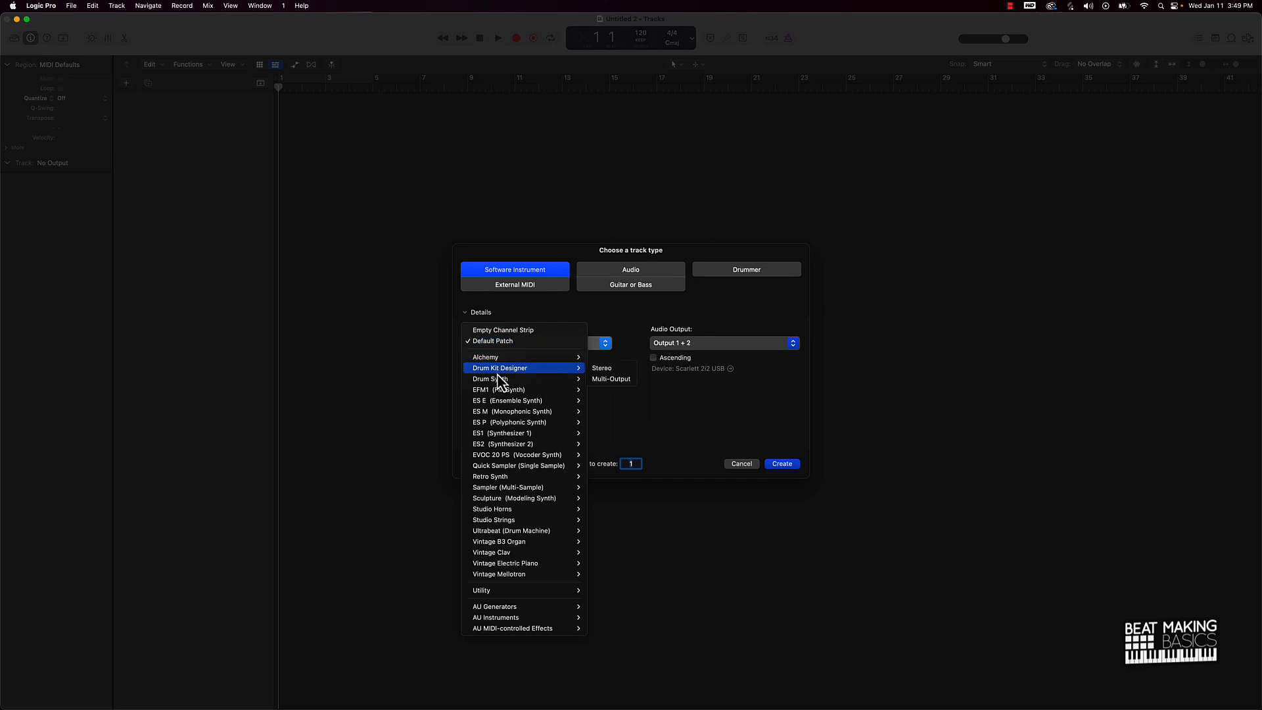
pyautogui.moveTo(479, 358)
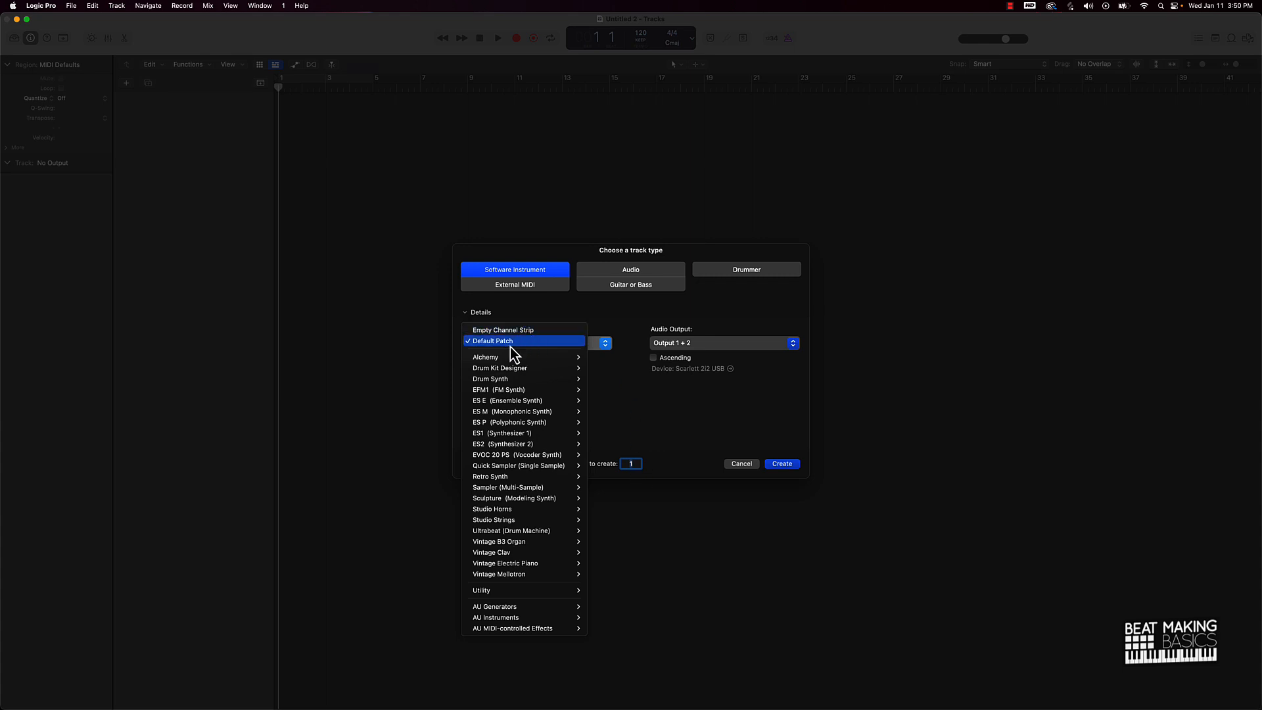
pyautogui.click(786, 466)
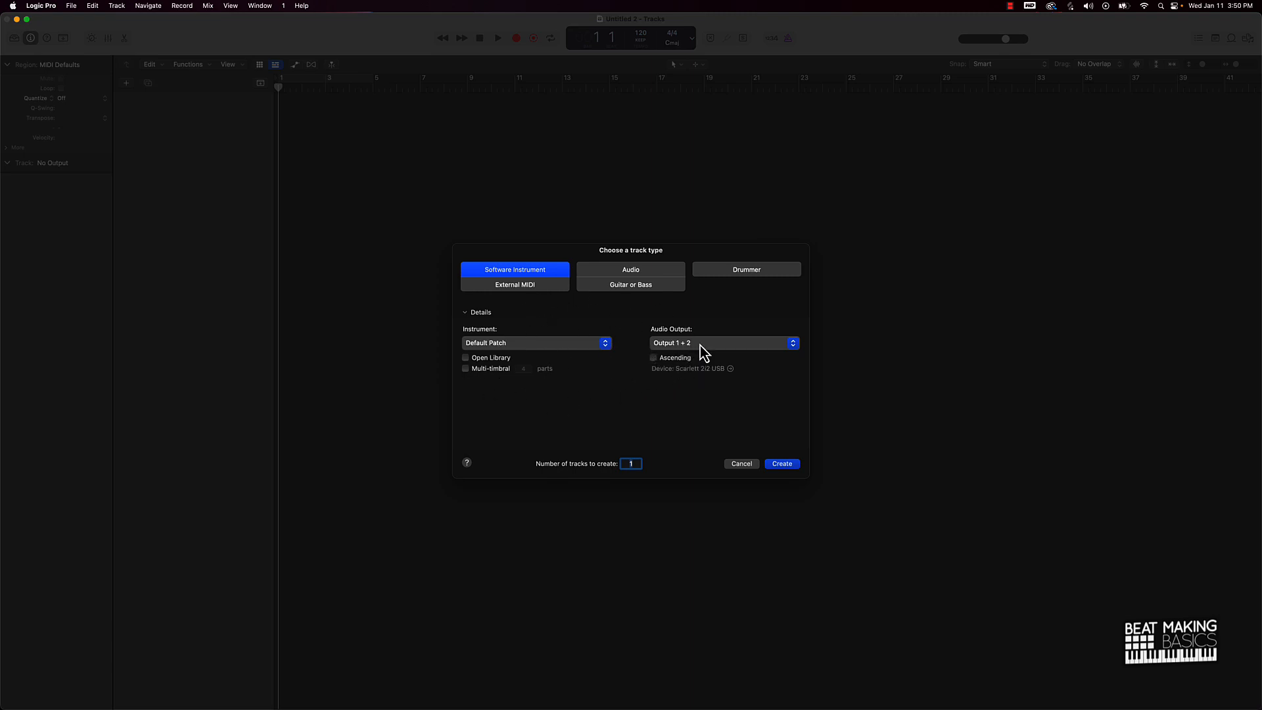
pyautogui.click(676, 345)
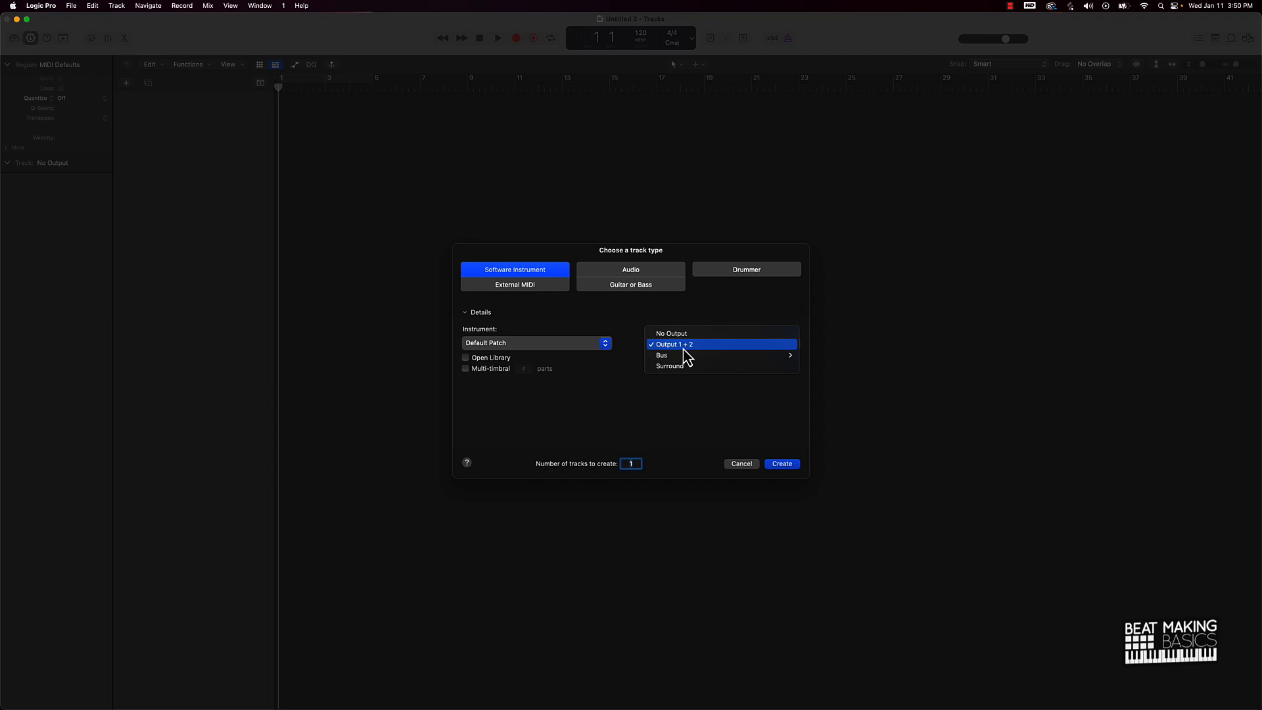
pyautogui.click(628, 358)
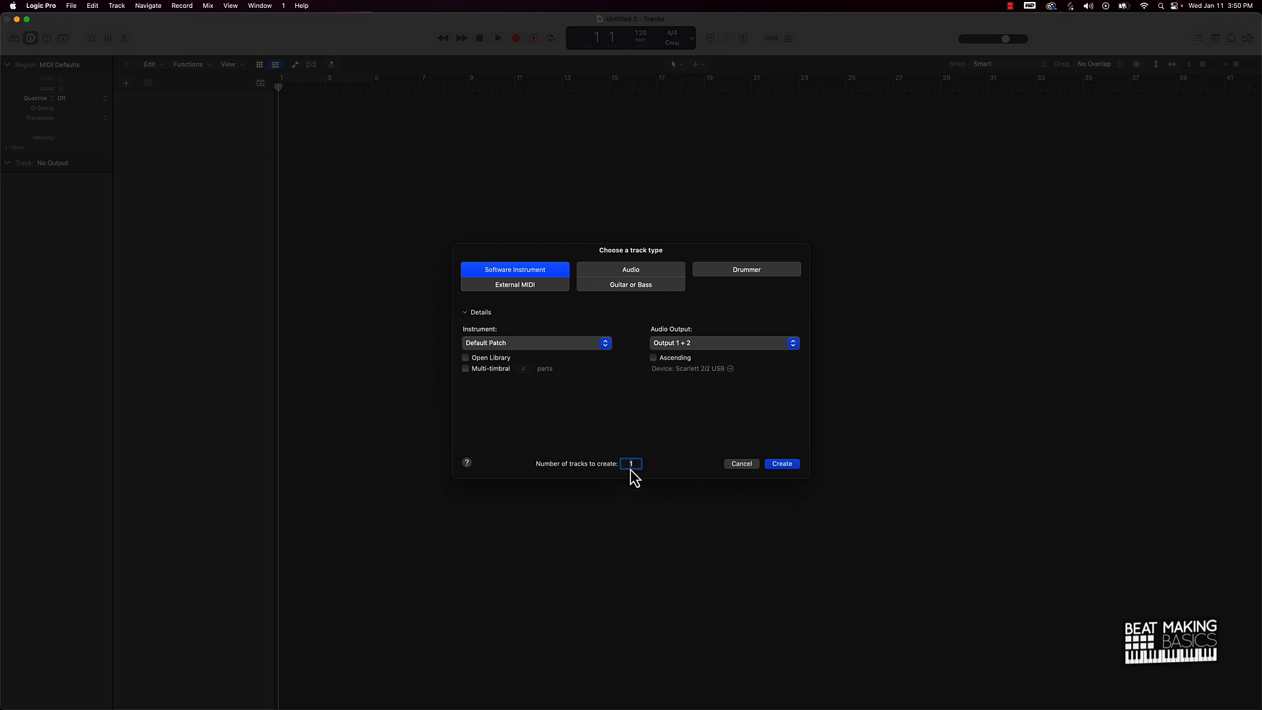
pyautogui.click(777, 468)
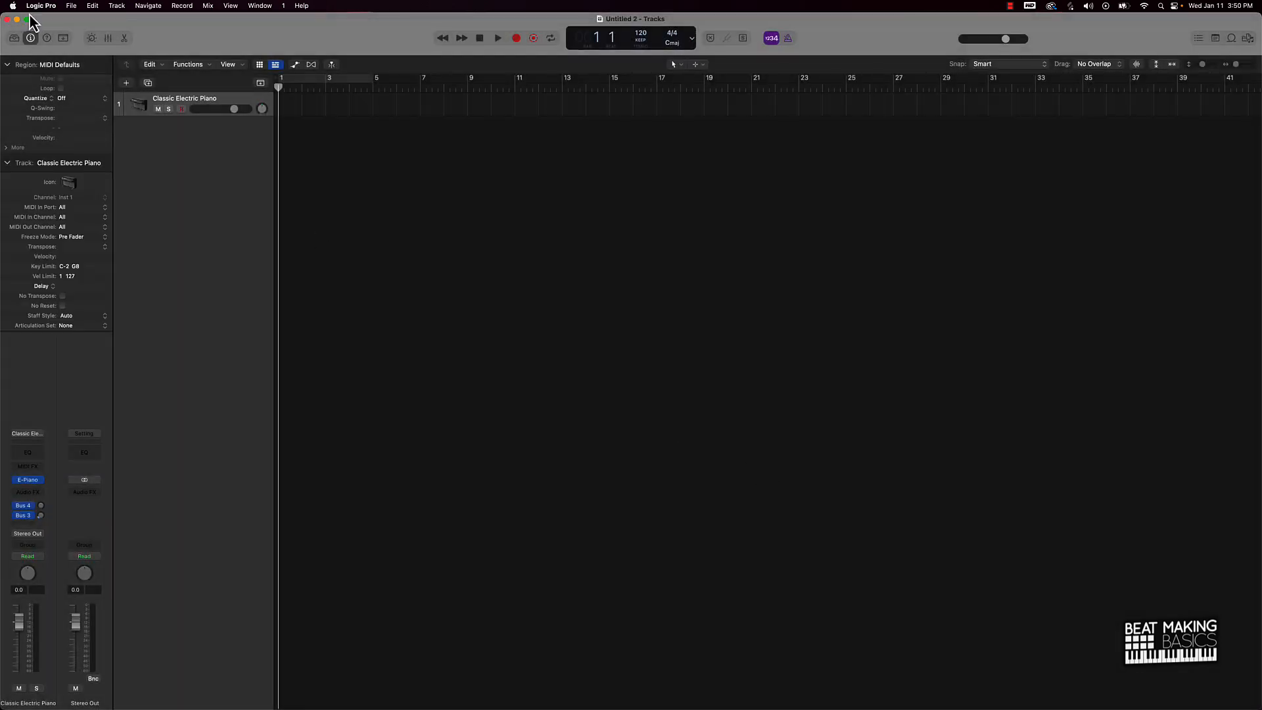
# - Look at the Apple Loops browser and the project's audio file browser
pyautogui.click(1251, 44)
pyautogui.click(1214, 40)
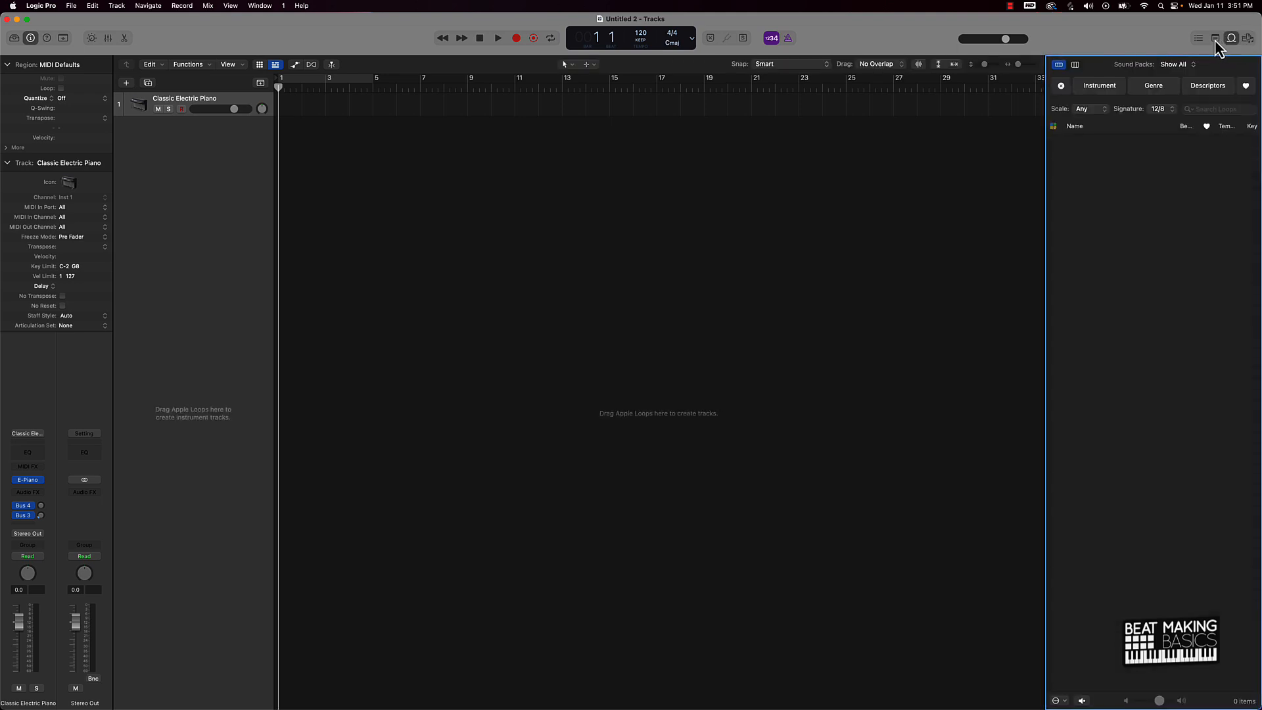
pyautogui.click(1231, 38)
pyautogui.click(1247, 38)
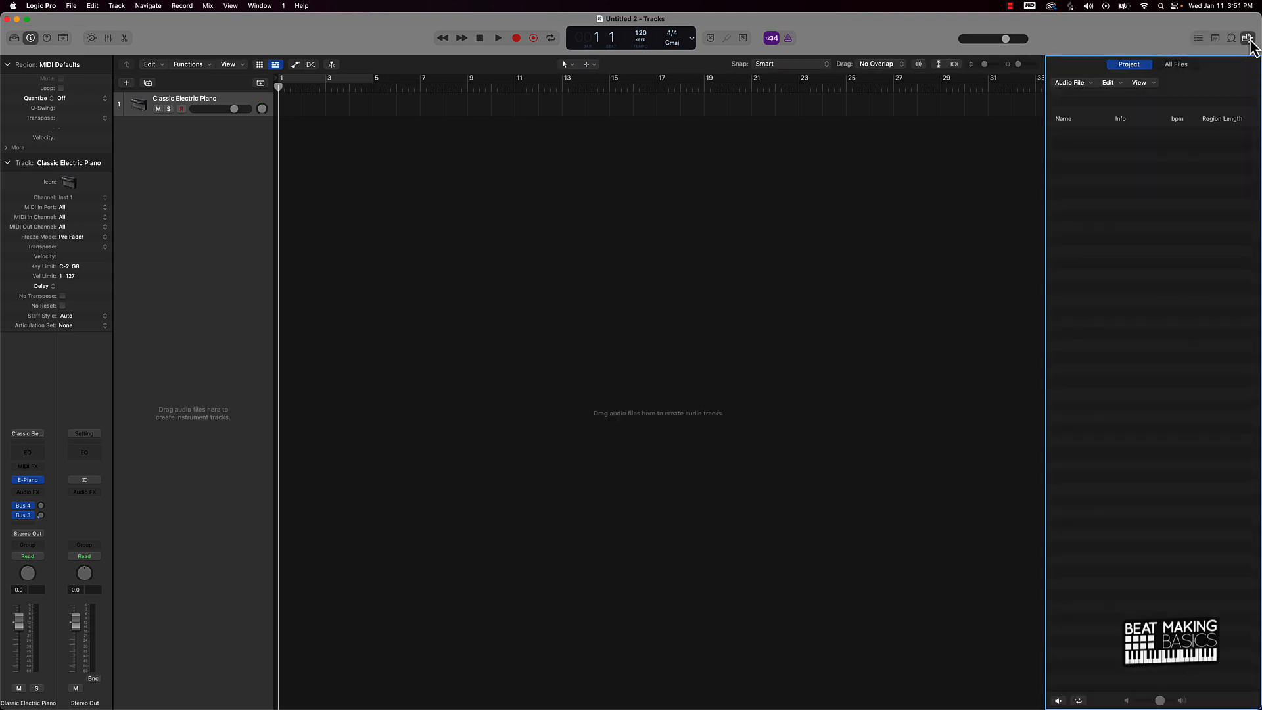
# - View the track's Piano Roll editor, Smart Controls and the mixer one after another
pyautogui.click(125, 37)
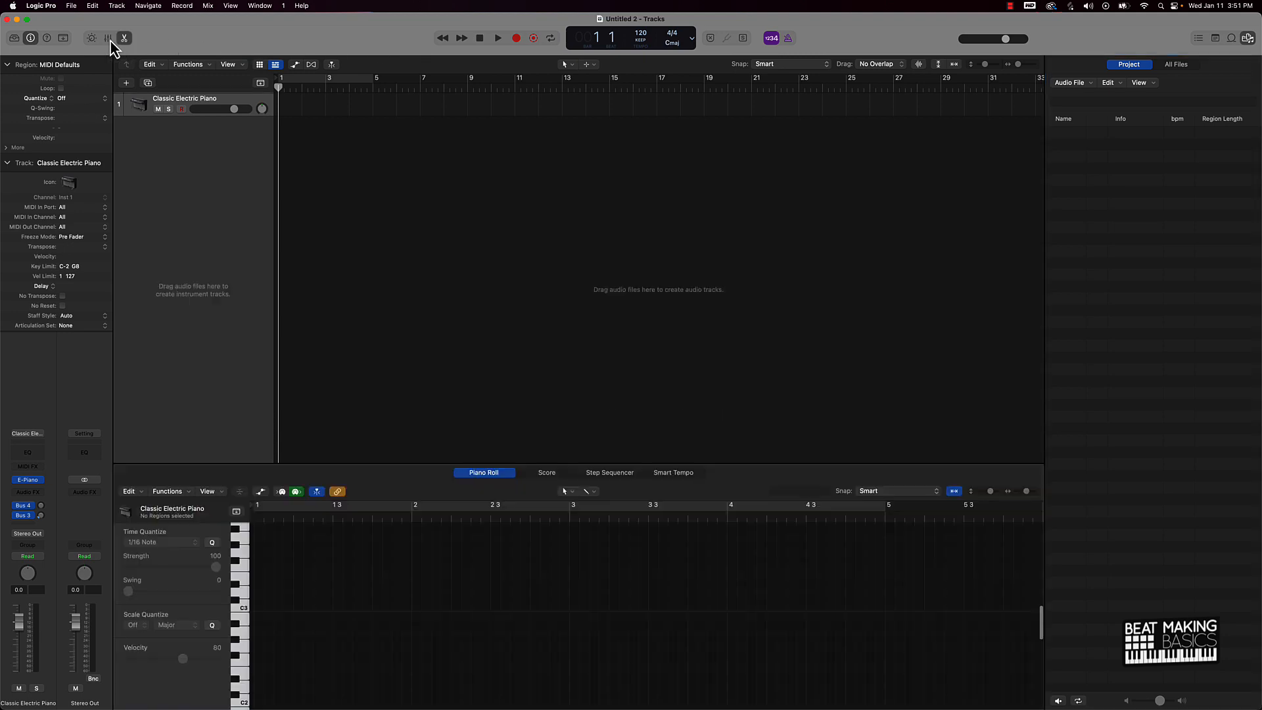
pyautogui.click(107, 38)
pyautogui.click(91, 37)
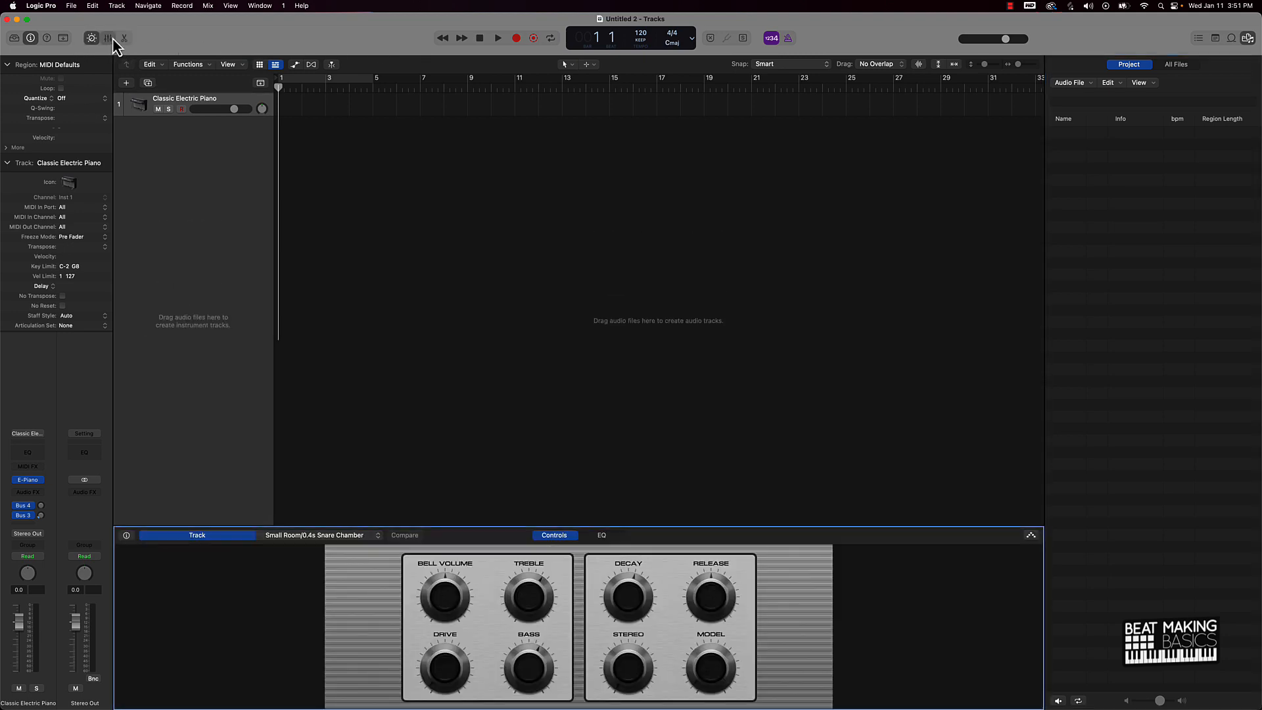
pyautogui.click(108, 37)
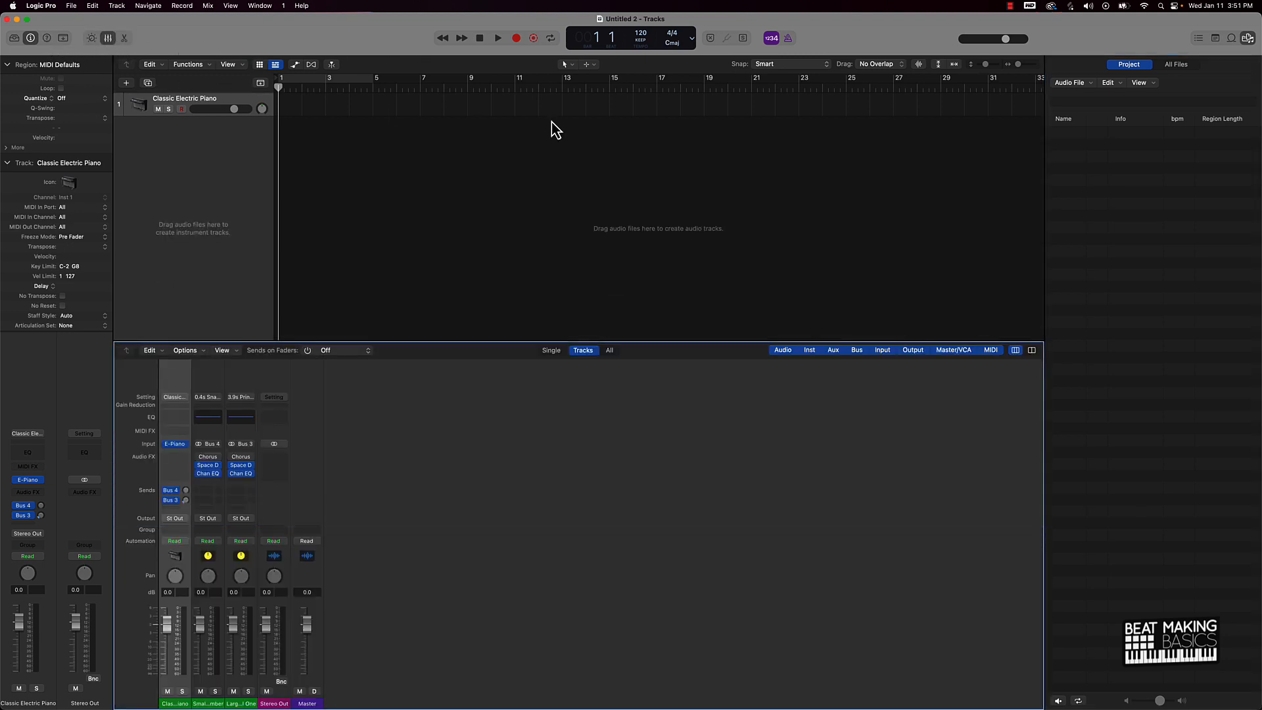
# - Bring up the Loop Browser briefly, and clear the workspace by hiding the inspector, mixer and Loop Browser
pyautogui.click(1231, 37)
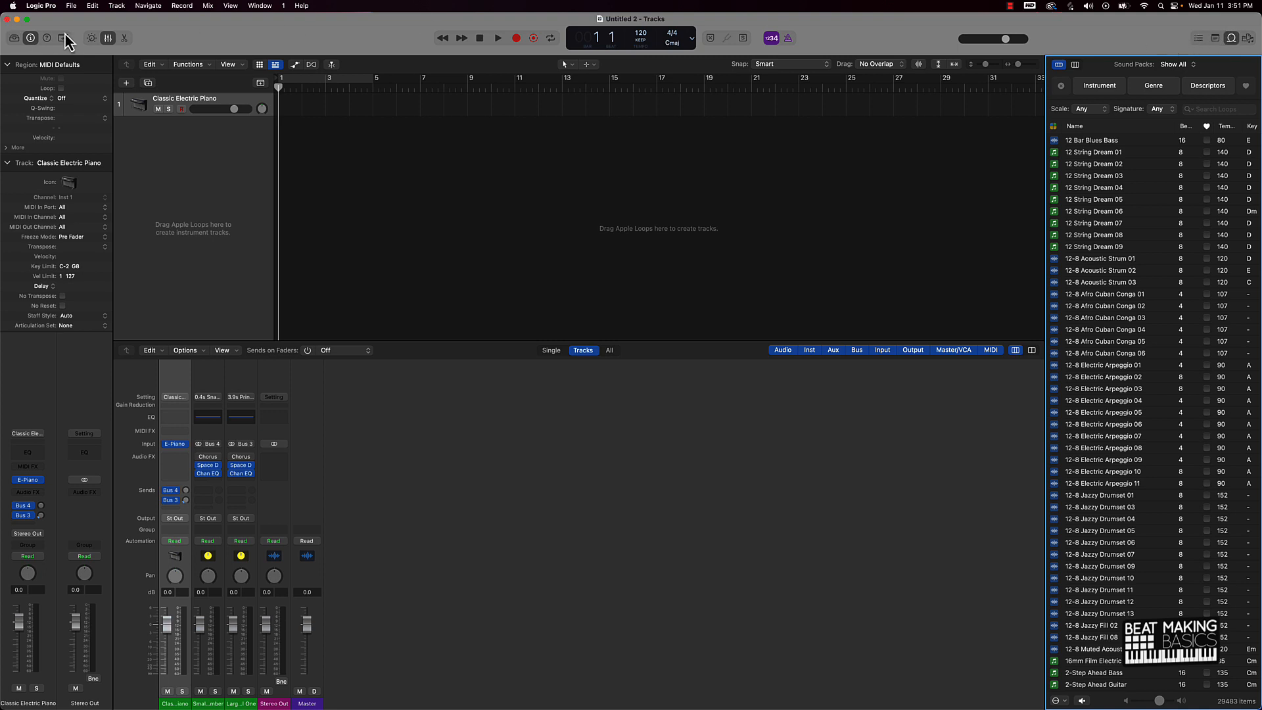
pyautogui.click(29, 37)
pyautogui.click(108, 38)
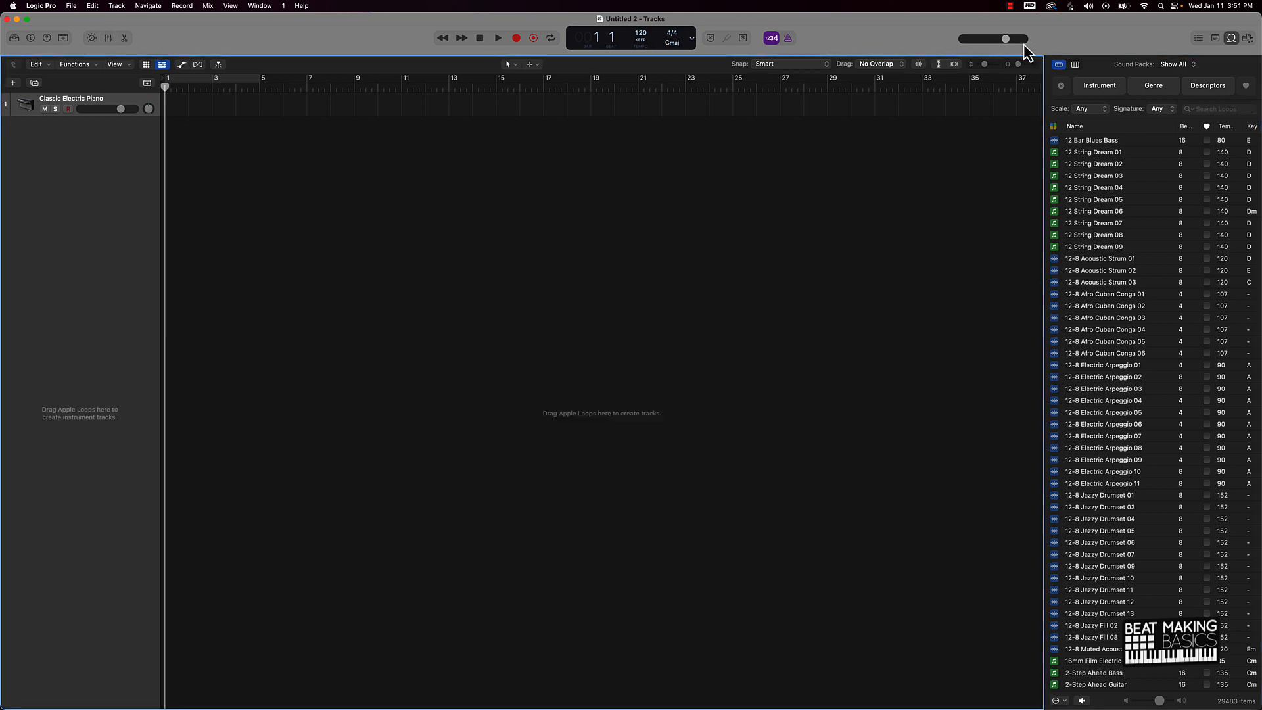
pyautogui.click(1231, 38)
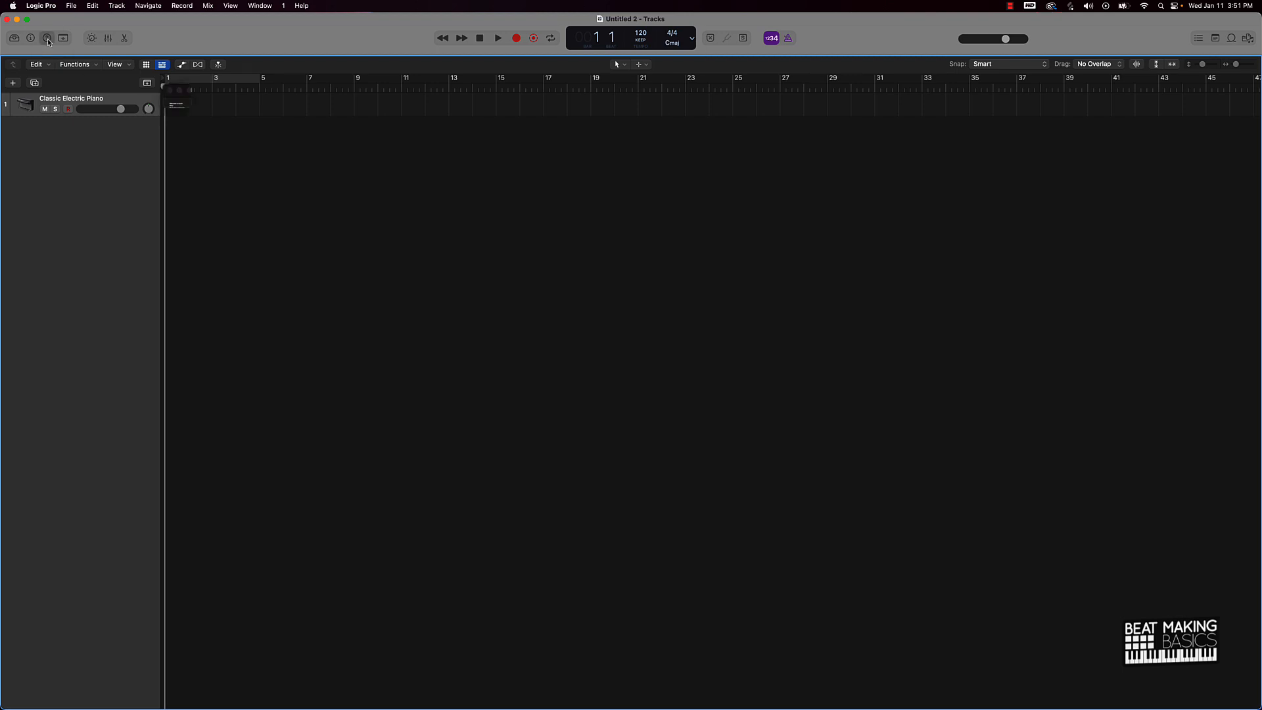
# - Read the Library description in Quick Help, close the help window and show the sound Library
pyautogui.click(48, 38)
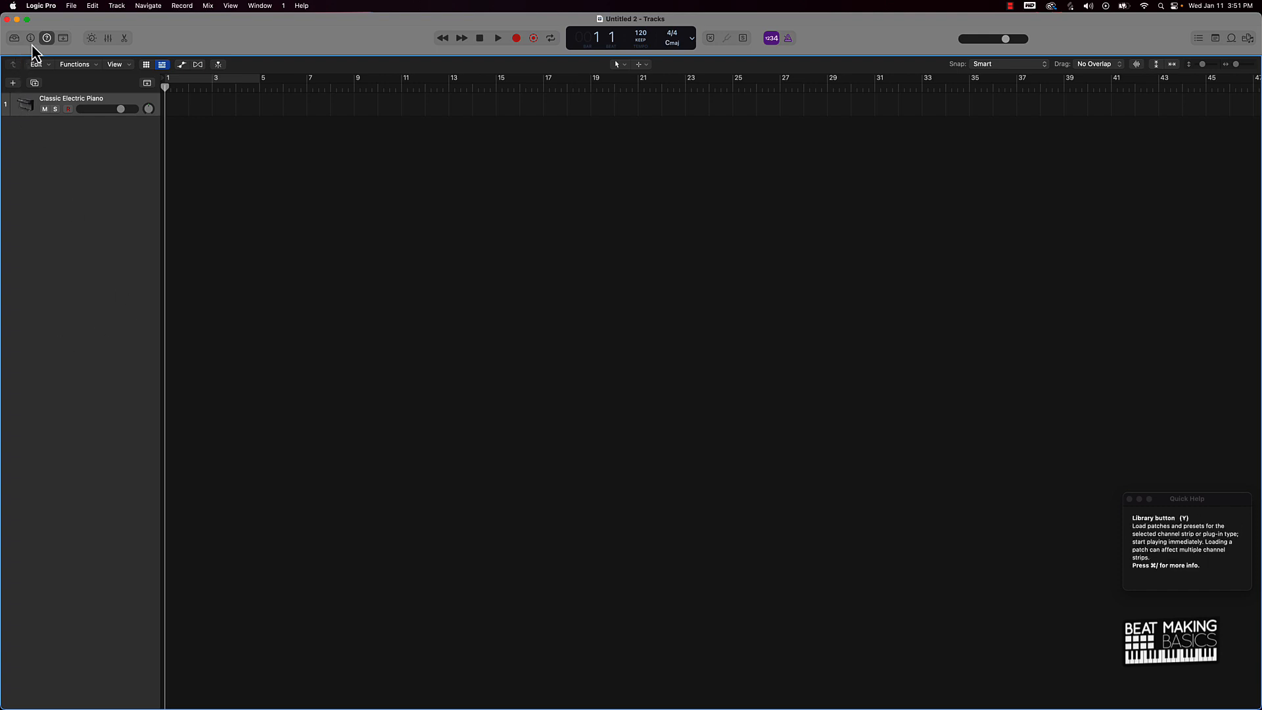
pyautogui.click(48, 39)
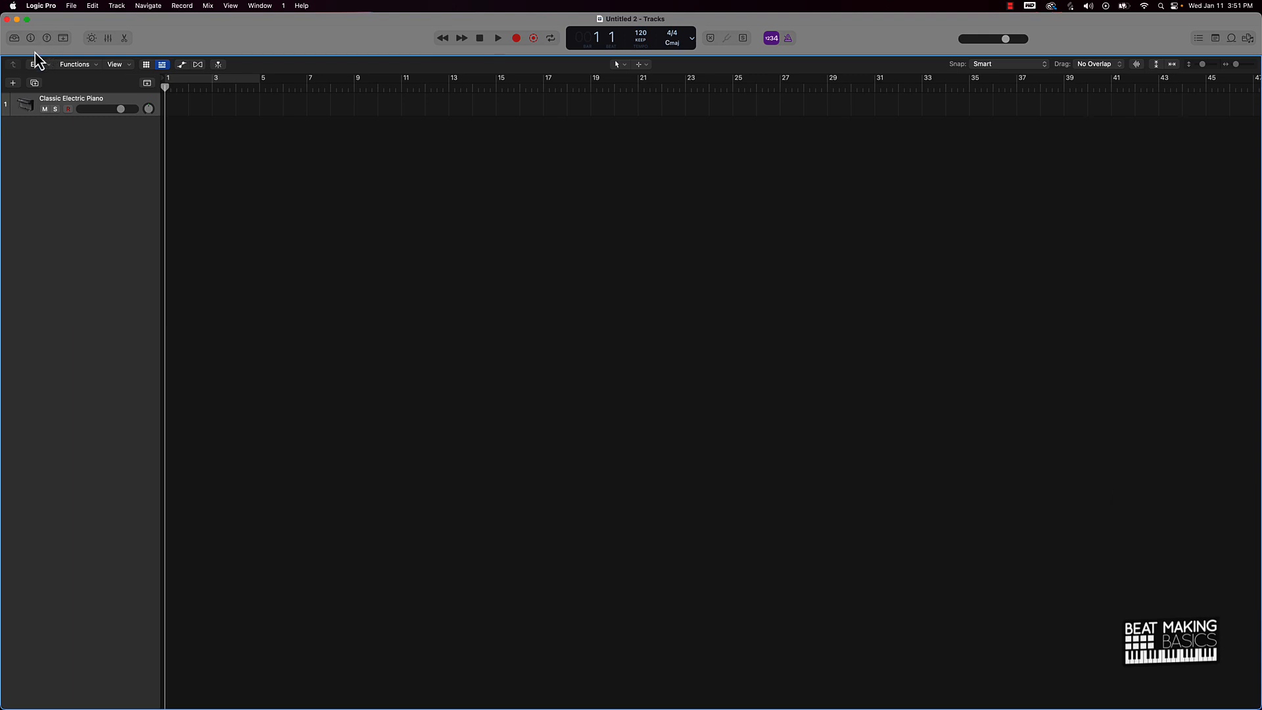
pyautogui.click(16, 38)
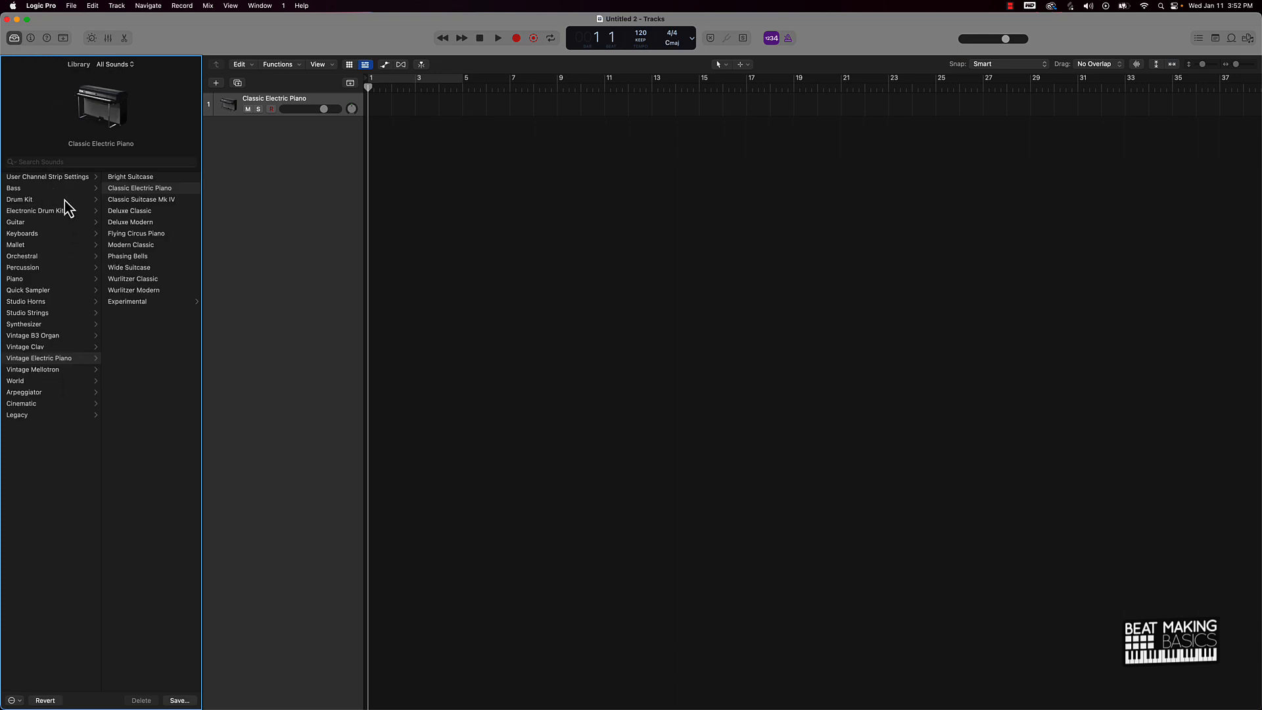
# - Search the sound Library for piano and for bass, and clear the search
pyautogui.click(65, 162)
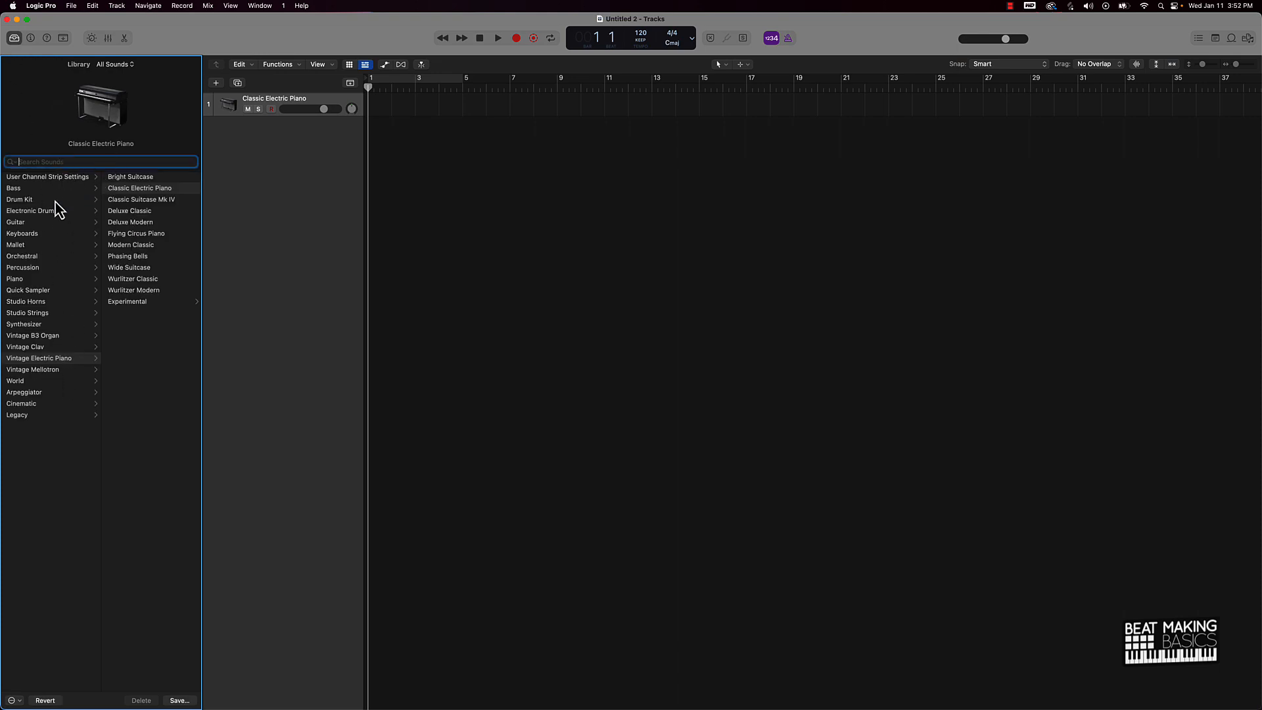
pyautogui.write('piano')
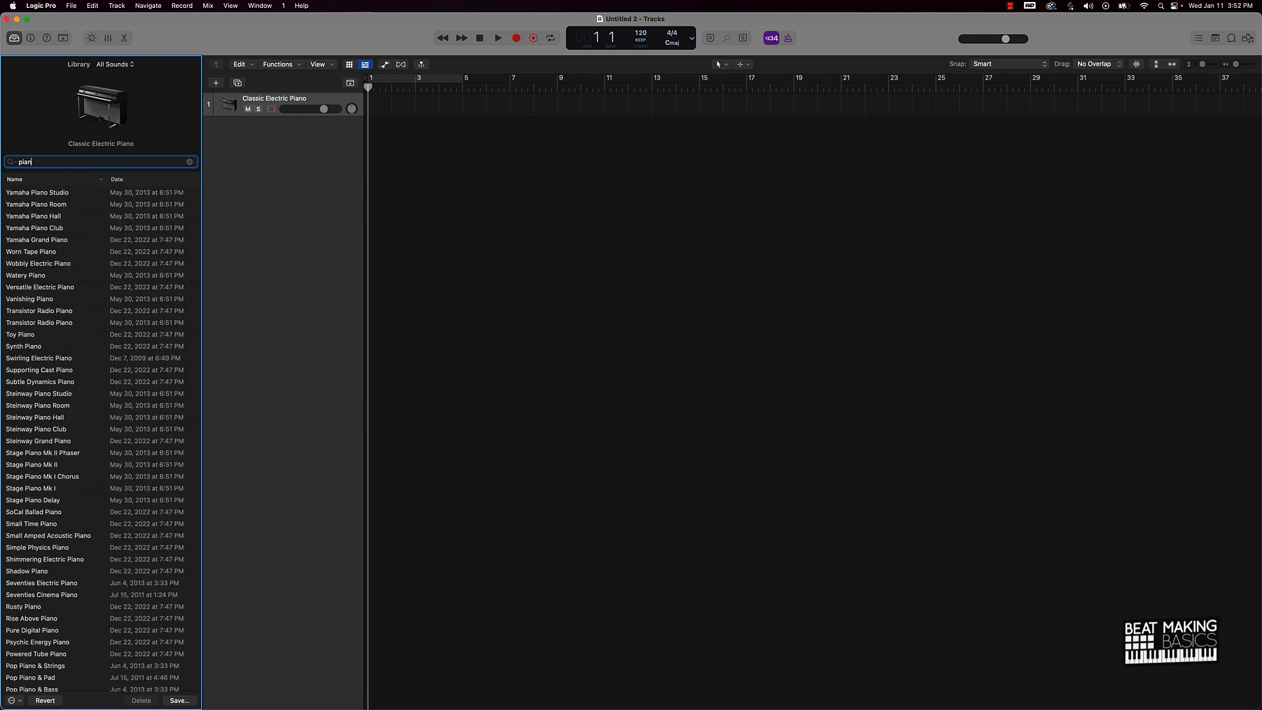
pyautogui.press('BackSpace')
pyautogui.press('BackSpace')
pyautogui.press('BackSpace')
pyautogui.press('BackSpace')
pyautogui.write('bass')
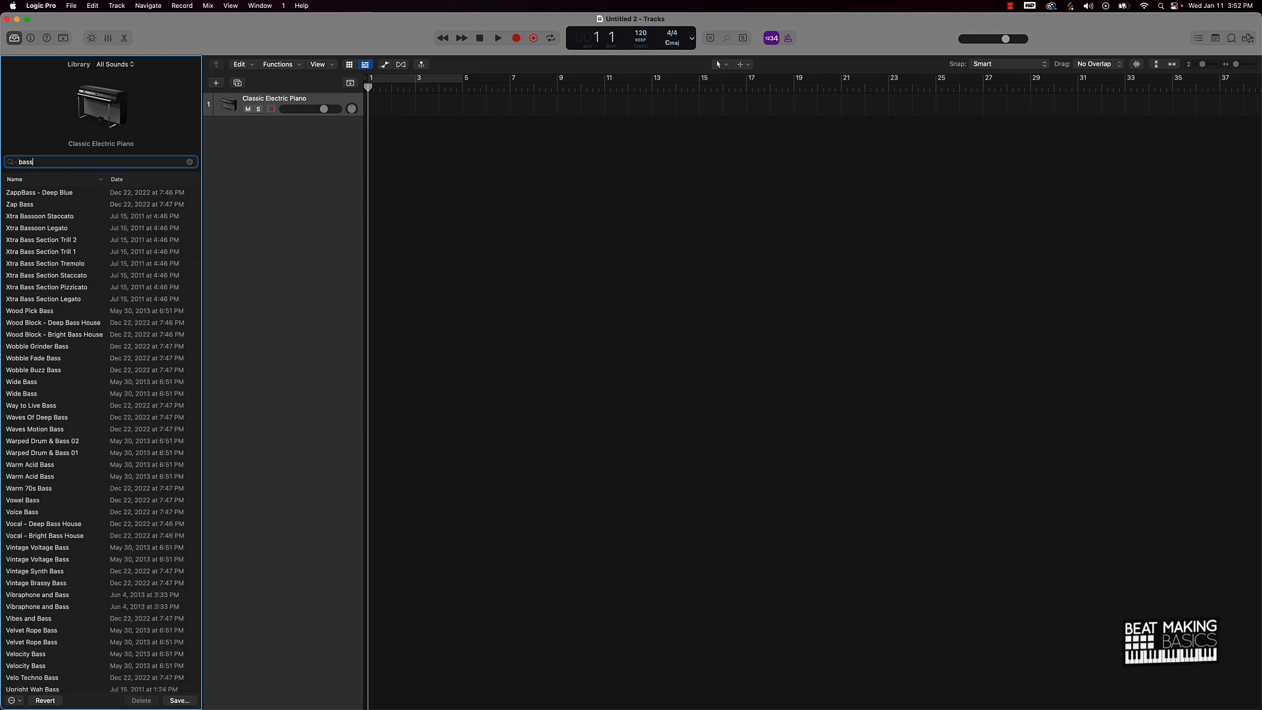
pyautogui.press('BackSpace')
pyautogui.press('BackSpace')
pyautogui.press('BackSpace')
pyautogui.press('BackSpace')
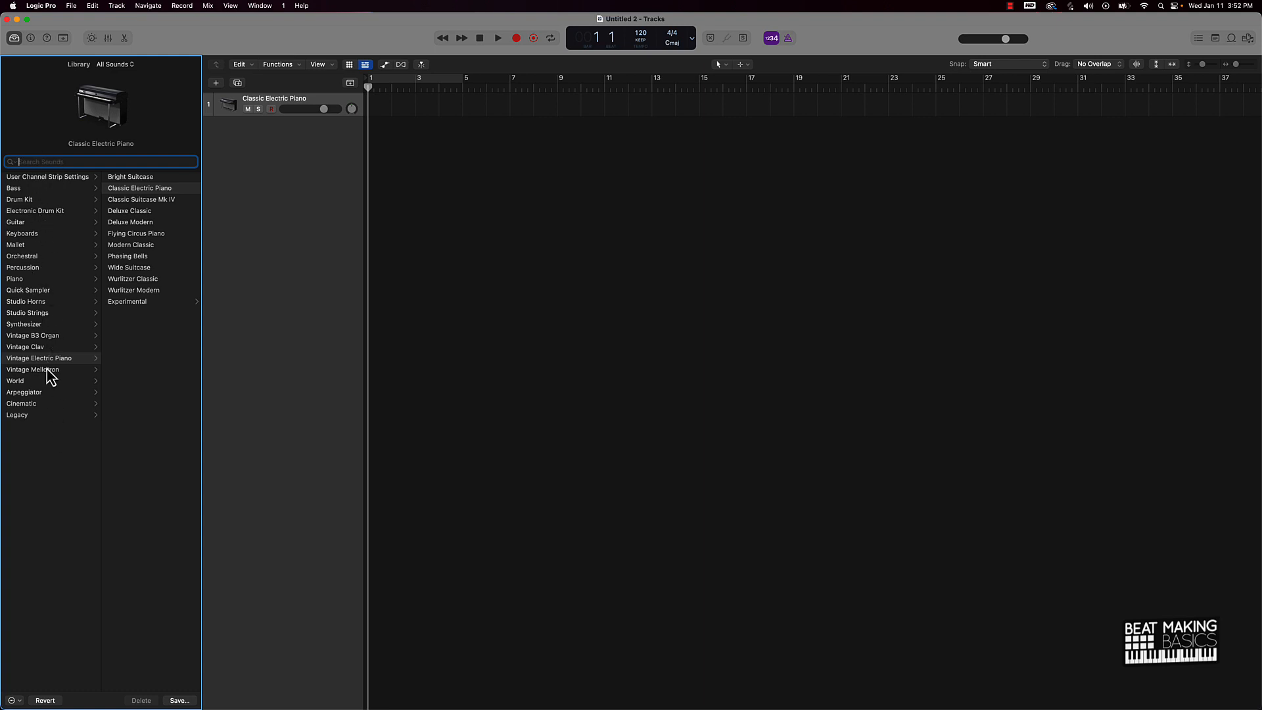
# - Browse the patches in the Library's Piano, Bass, Keyboards and Vintage Mellotron categories
pyautogui.click(26, 279)
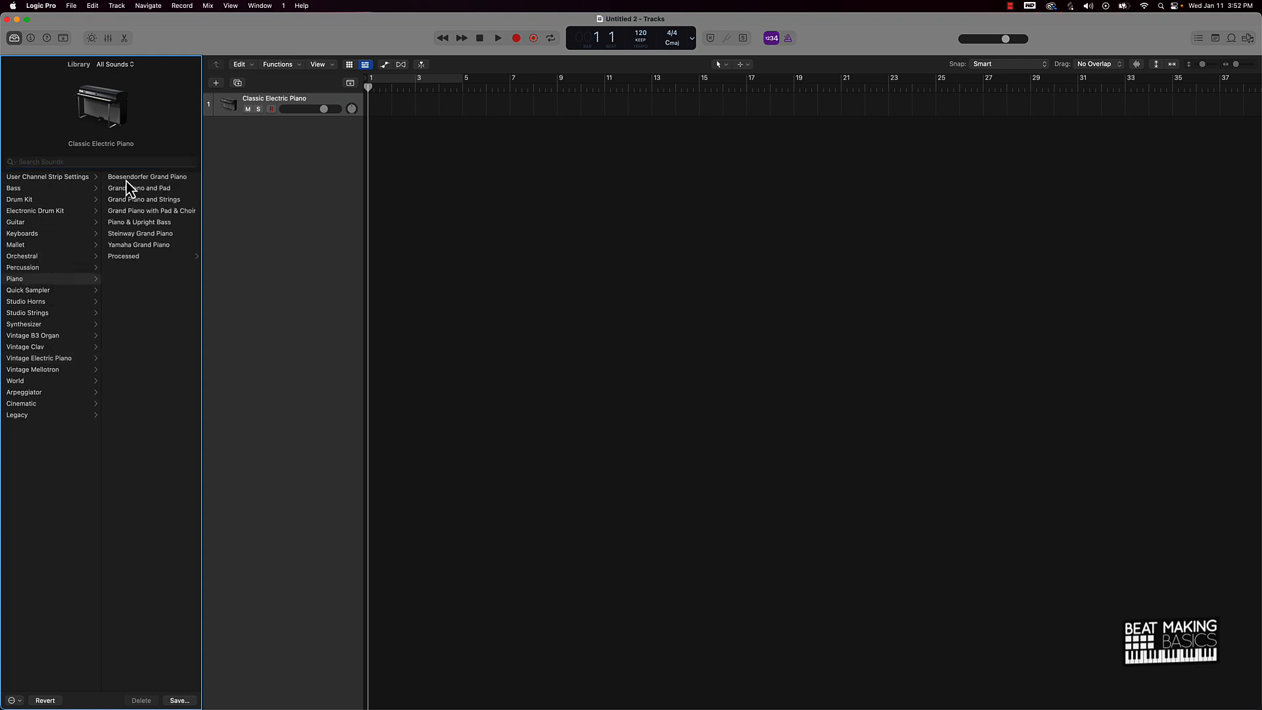
pyautogui.click(21, 189)
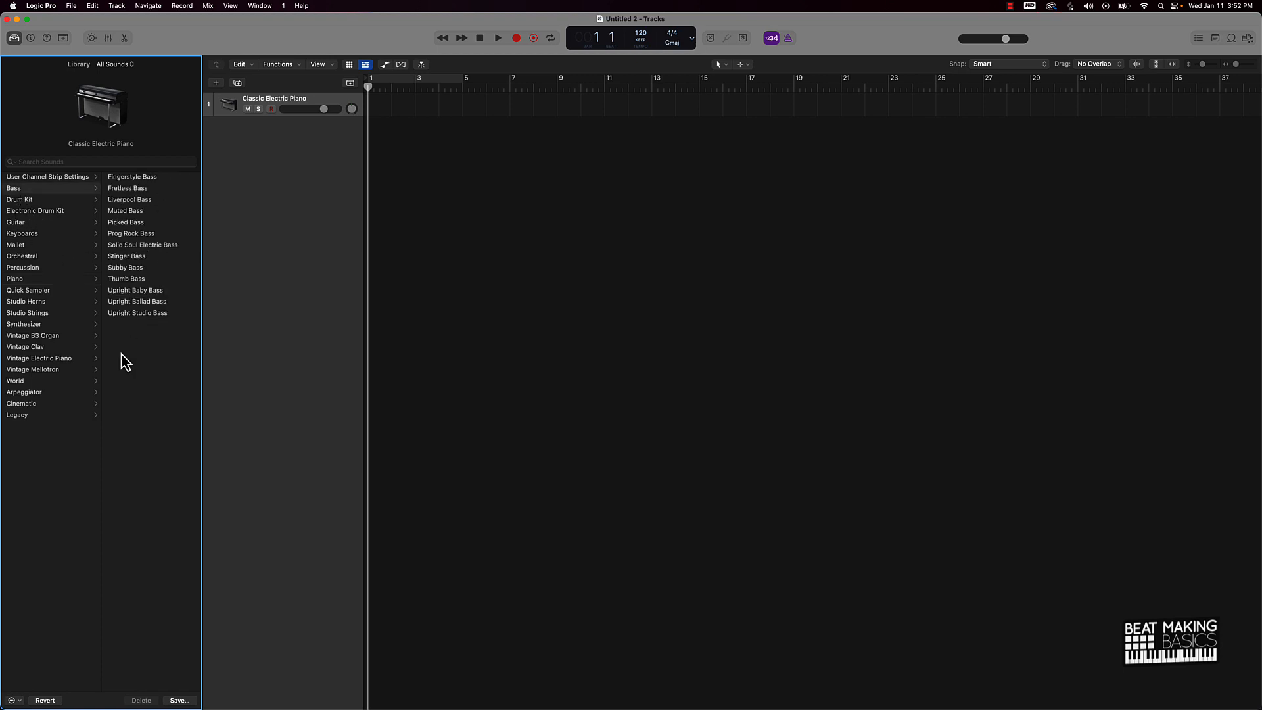
pyautogui.click(33, 233)
pyautogui.click(37, 370)
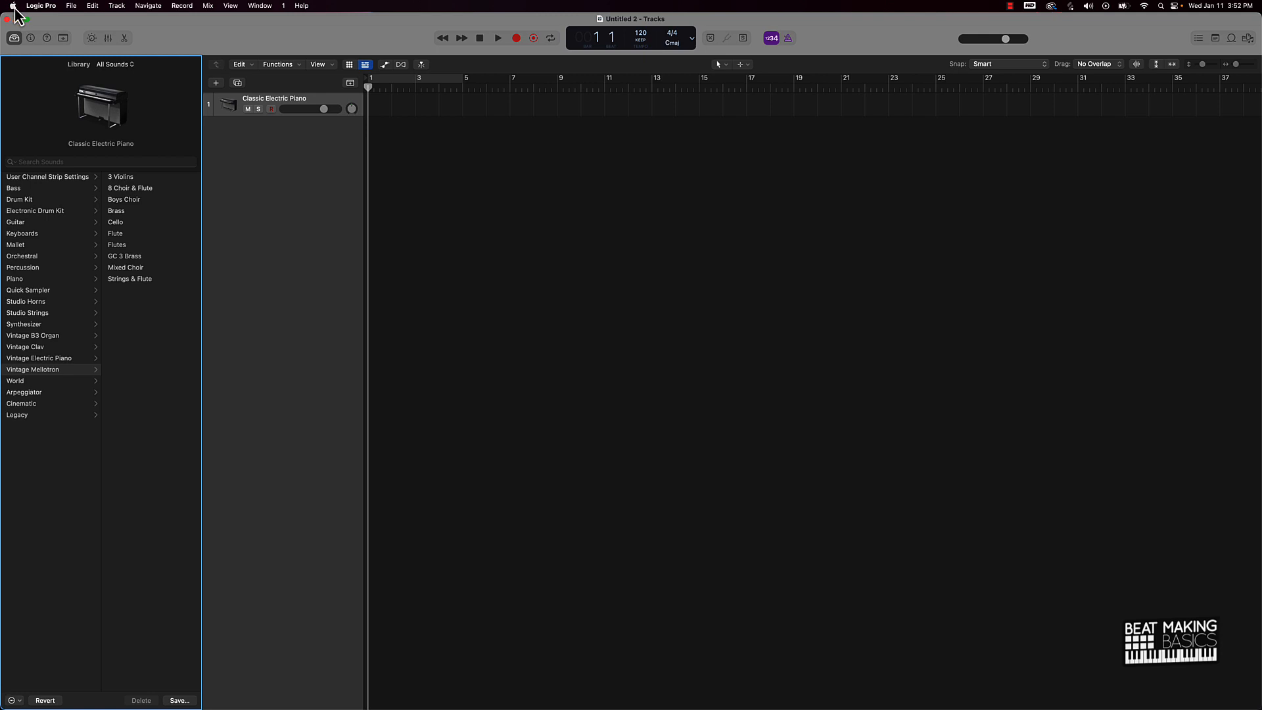
# - View the Sound Library download and management options without choosing any of them
pyautogui.click(39, 6)
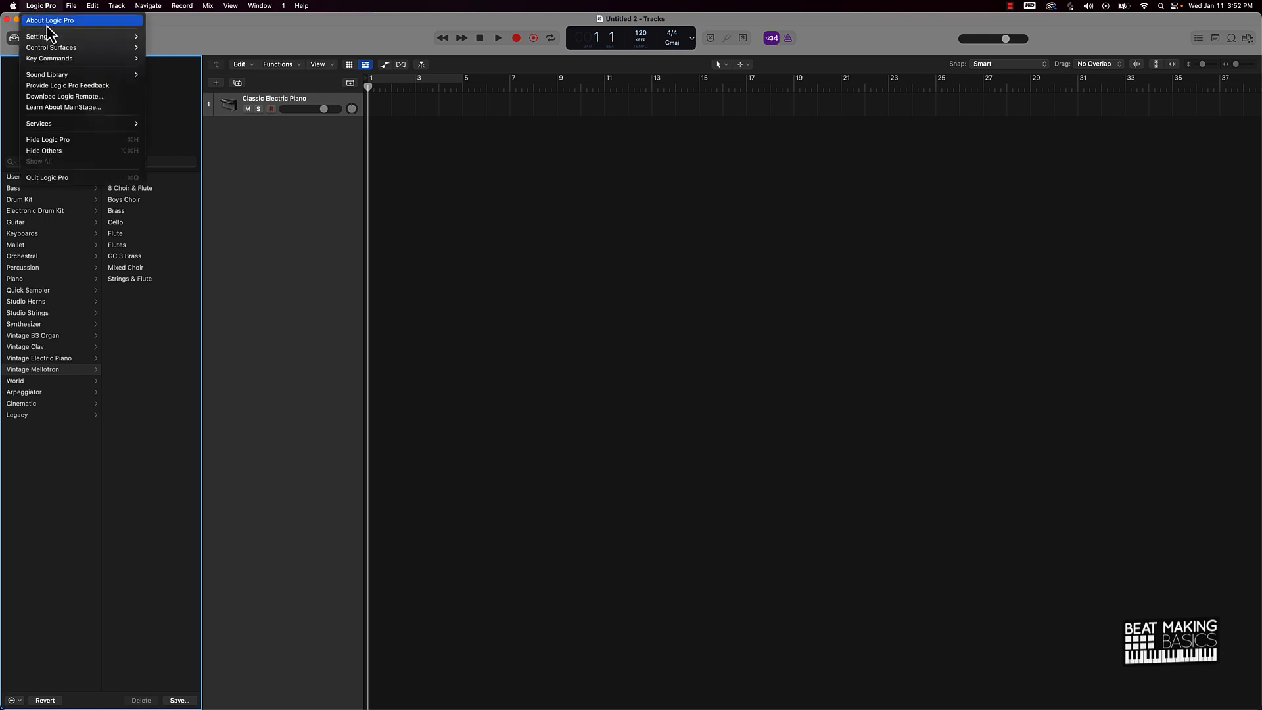
pyautogui.moveTo(53, 37)
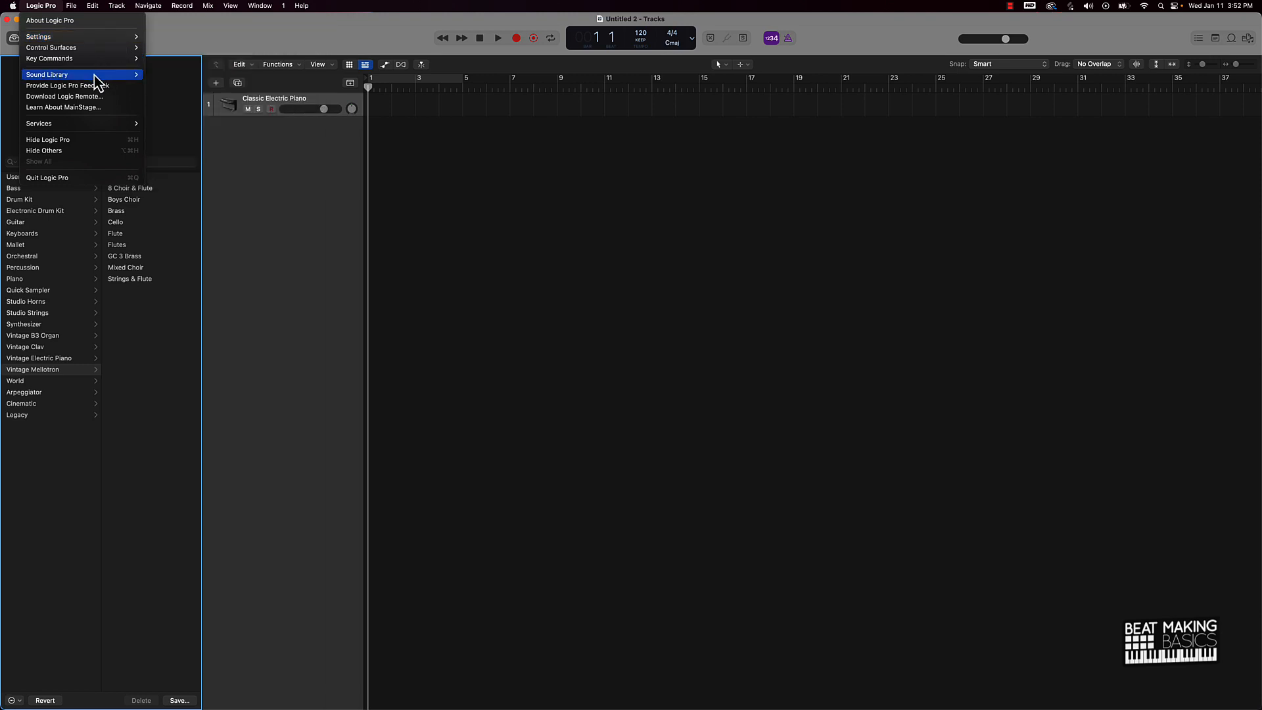
pyautogui.moveTo(94, 76)
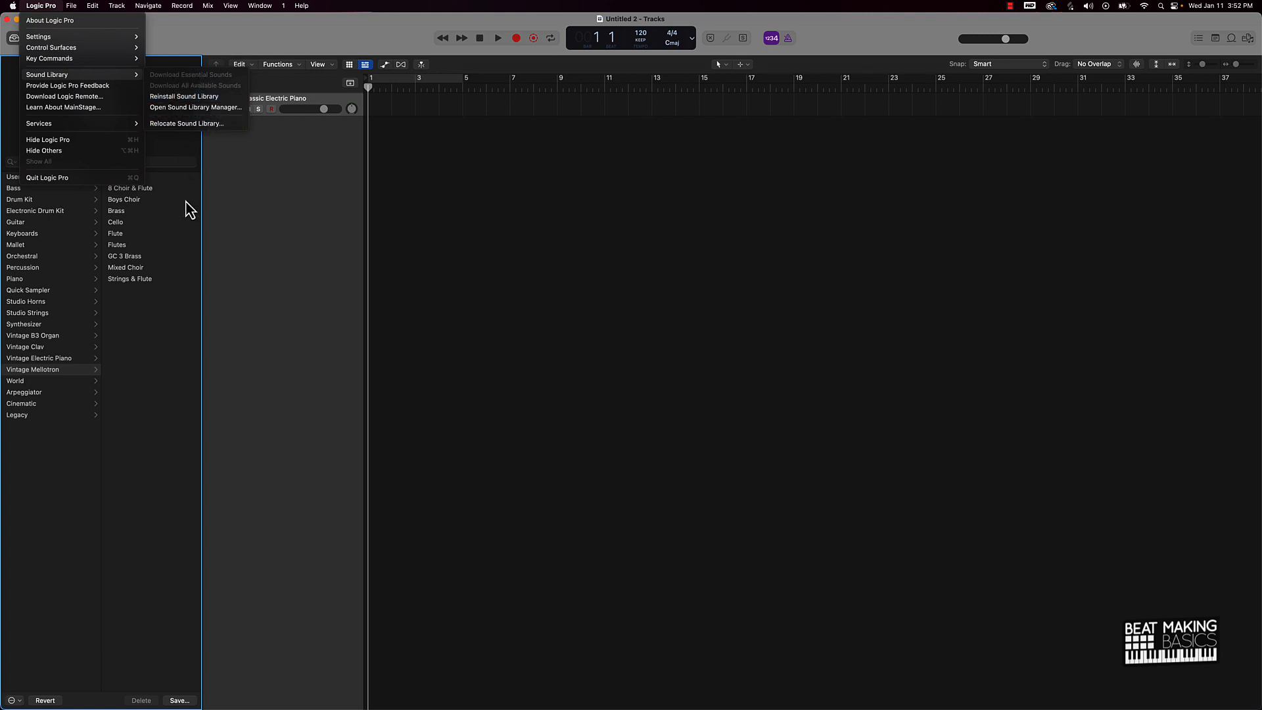
pyautogui.click(289, 262)
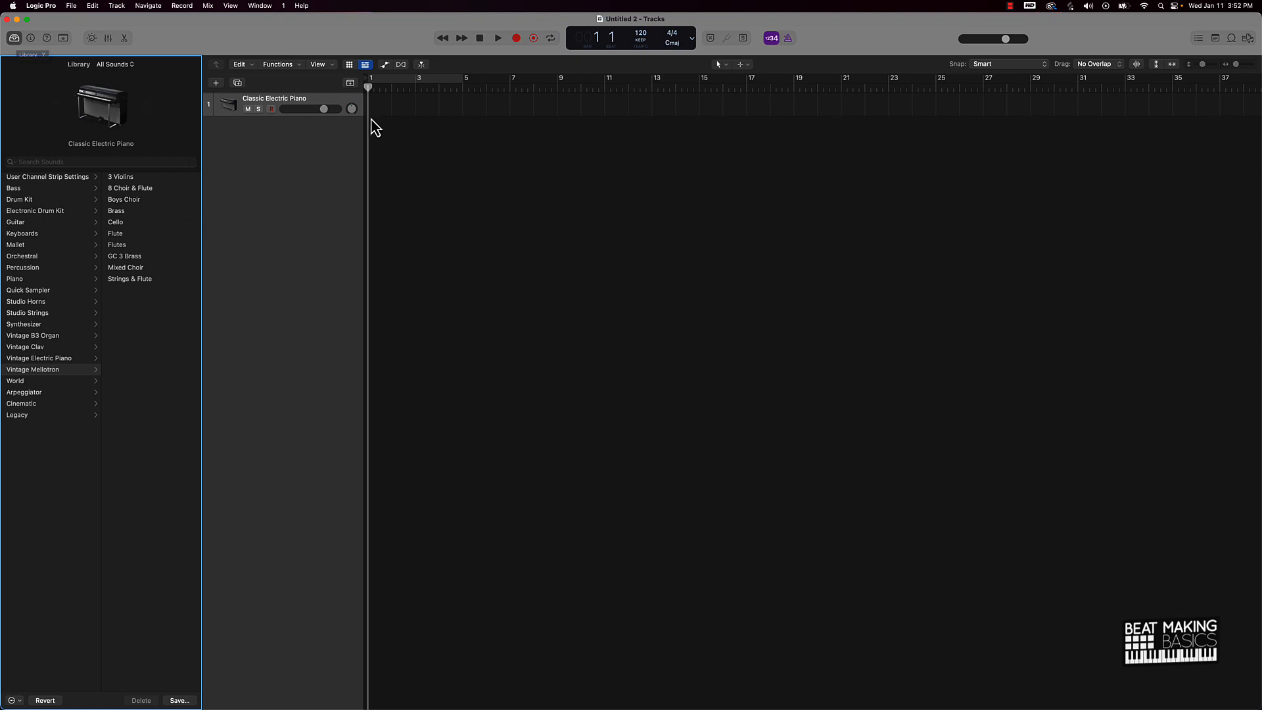
# - Show the Musical Typing keyboard for the Classic Electric Piano track and place its window over the empty tracks area
pyautogui.click(335, 102)
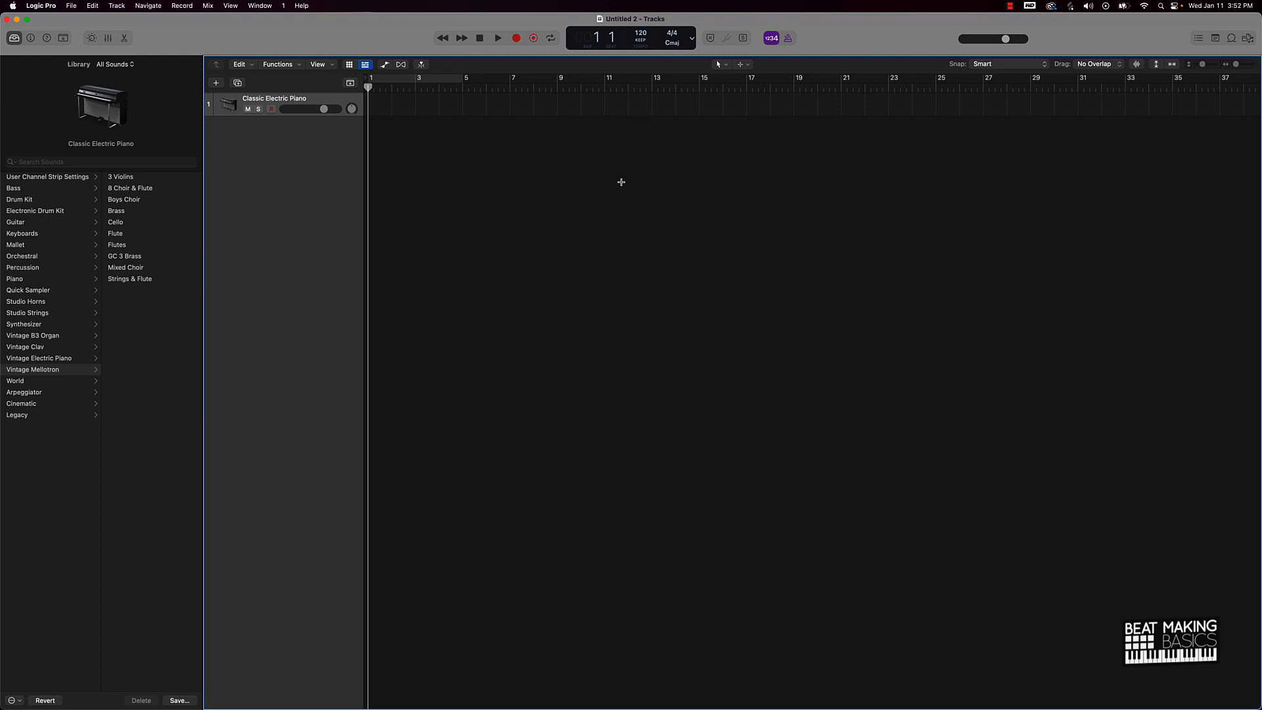
pyautogui.press('super+k')
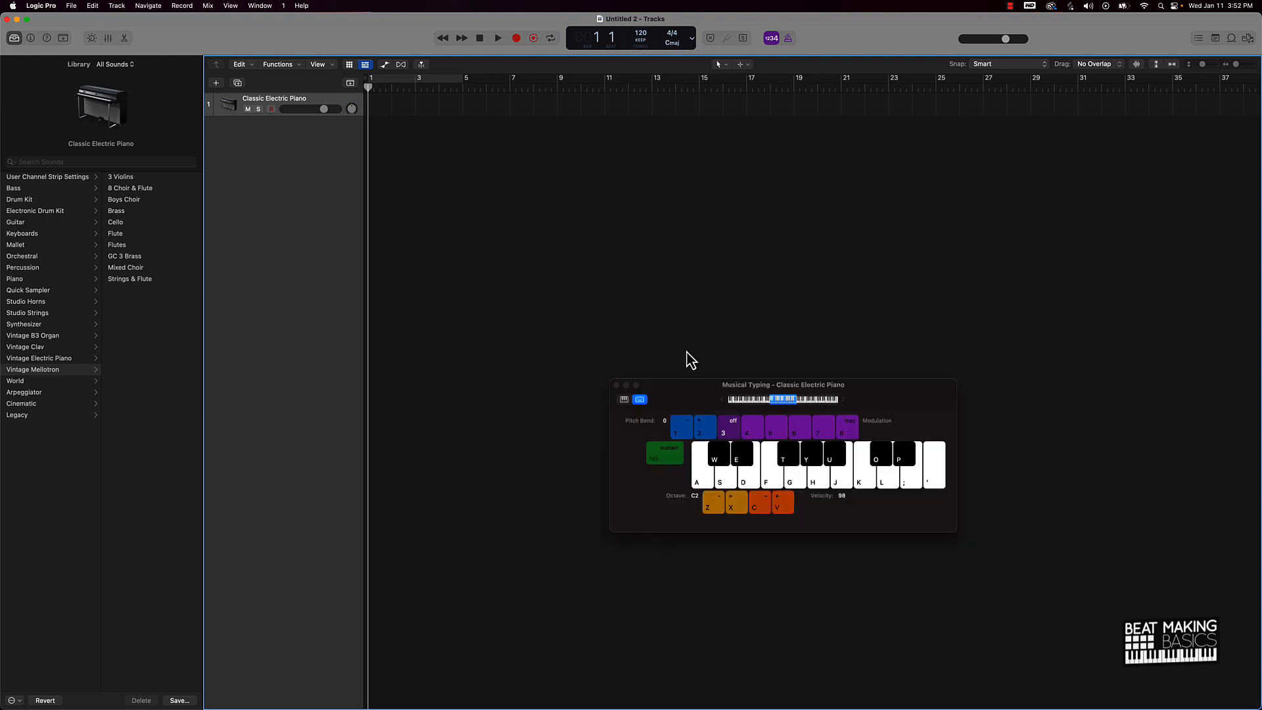
pyautogui.moveTo(689, 396); pyautogui.dragTo(523, 320)
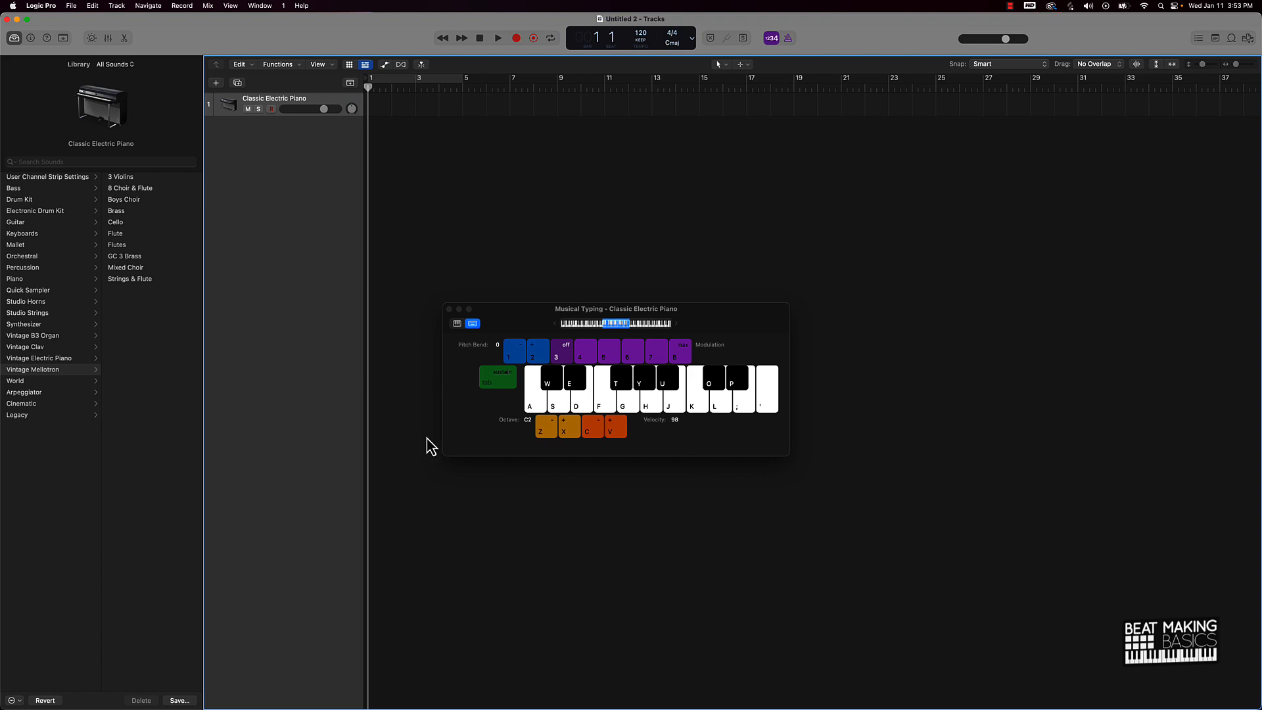
pyautogui.moveTo(715, 321); pyautogui.dragTo(679, 343)
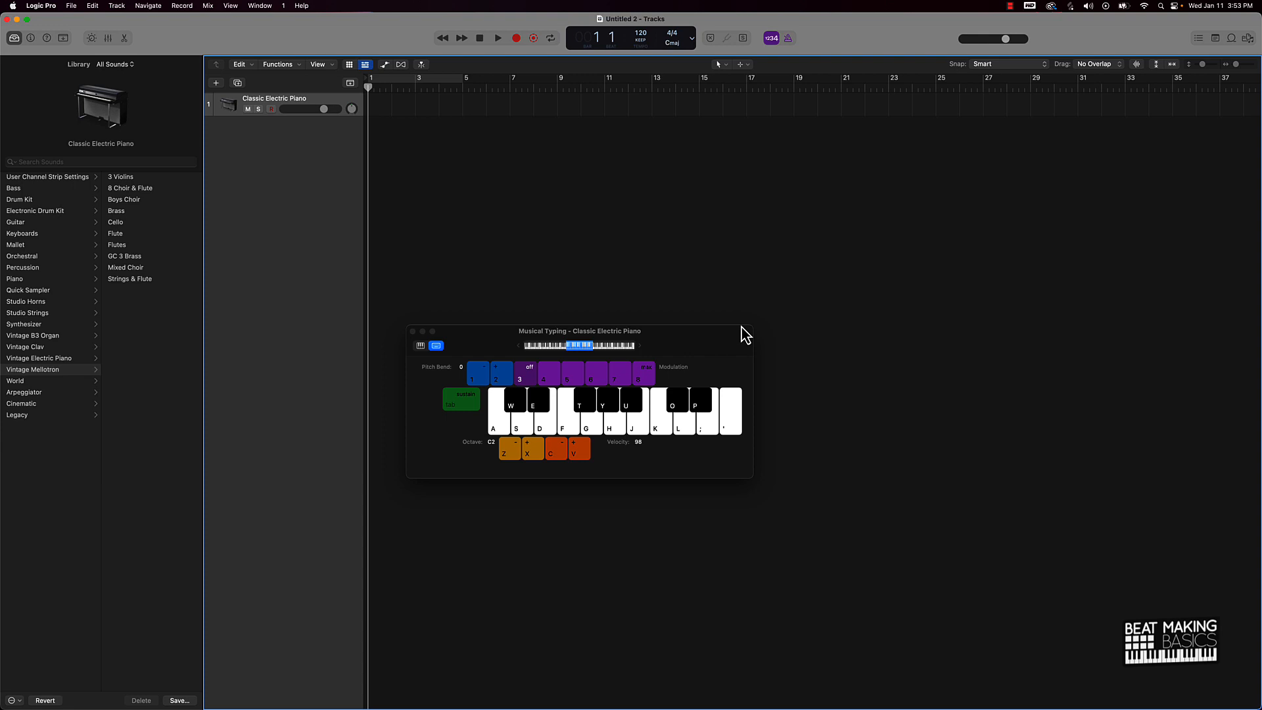
# - Play single notes and the A, D, G key combination on the Musical Typing keyboard to hear the electric piano
pyautogui.press('a')
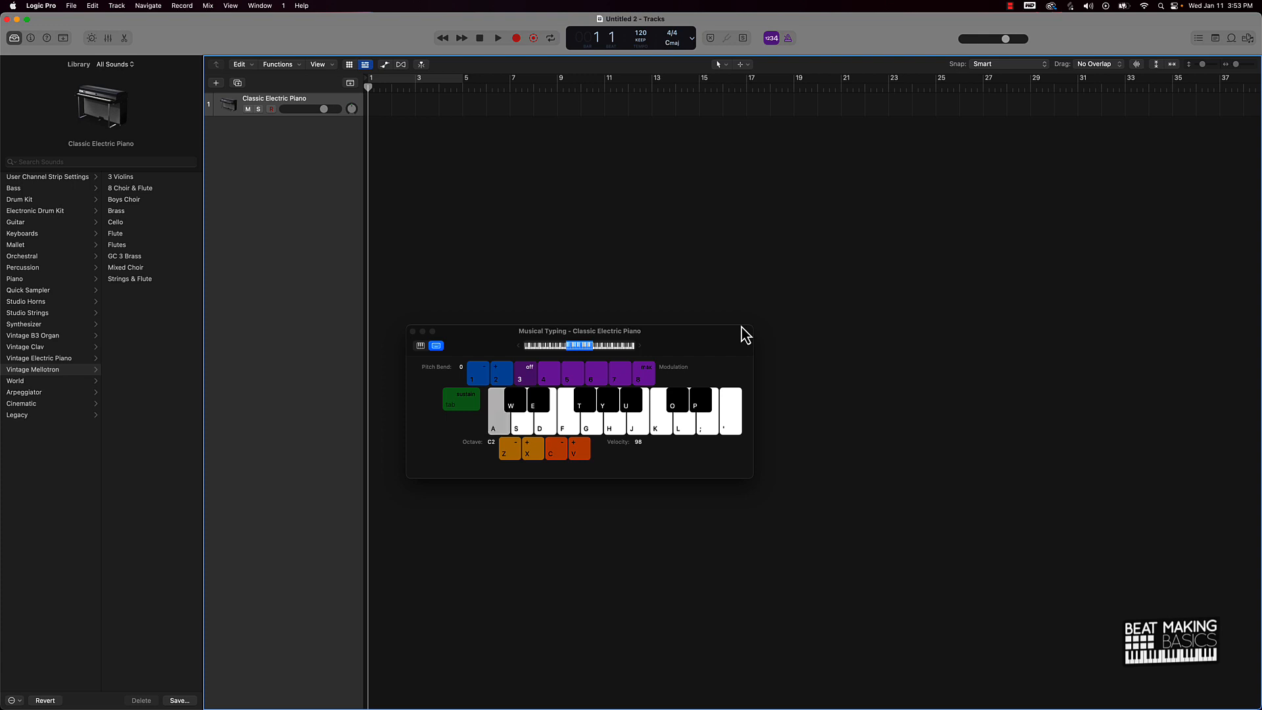
pyautogui.press('d')
pyautogui.press('j')
pyautogui.press('k')
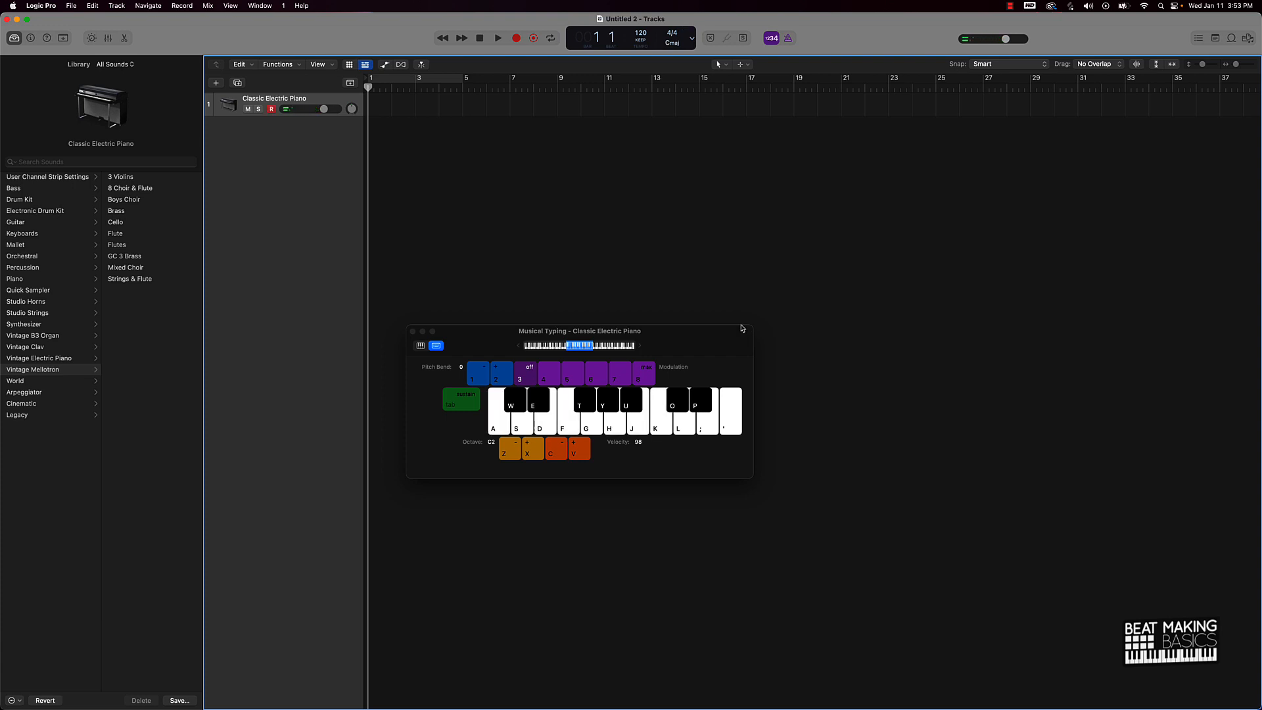
pyautogui.press('a')
pyautogui.press('d')
pyautogui.press('g')
pyautogui.press('a')
pyautogui.press('d')
pyautogui.press('g')
# - Switch Musical Typing to the piano keyboard view, widen it to show more octaves, and close it
pyautogui.click(422, 347)
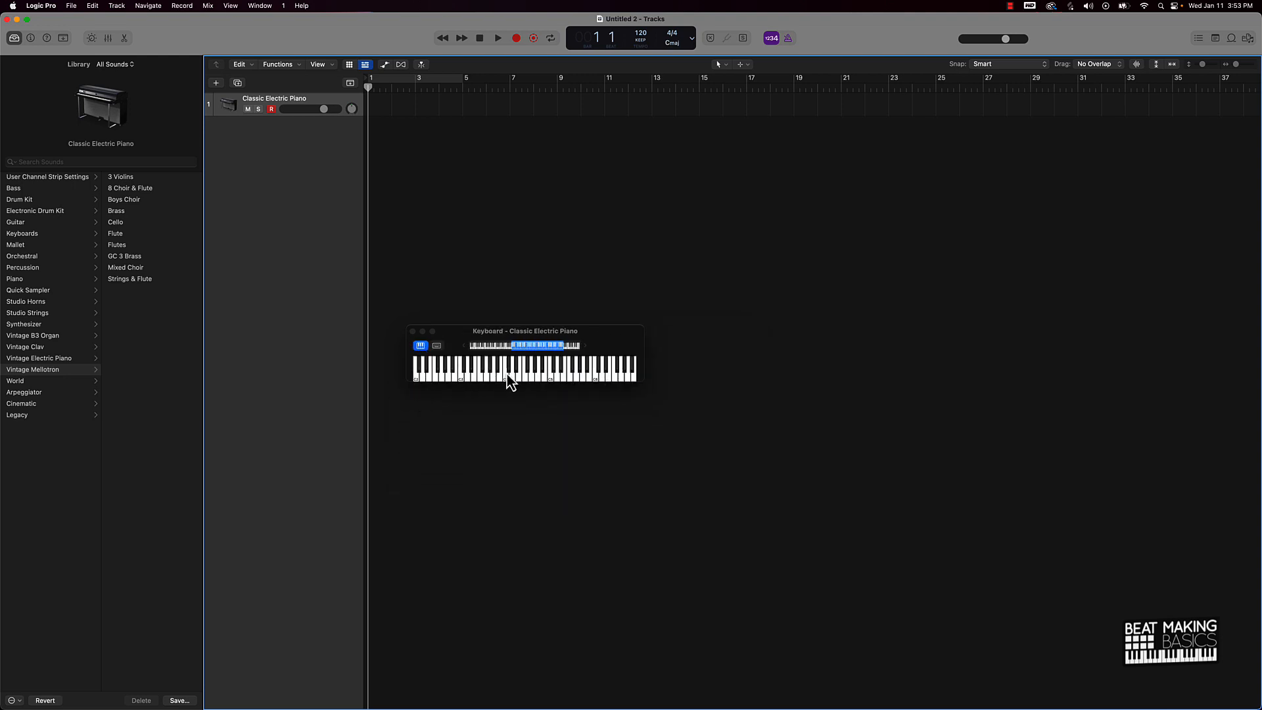
pyautogui.moveTo(643, 366); pyautogui.dragTo(838, 364)
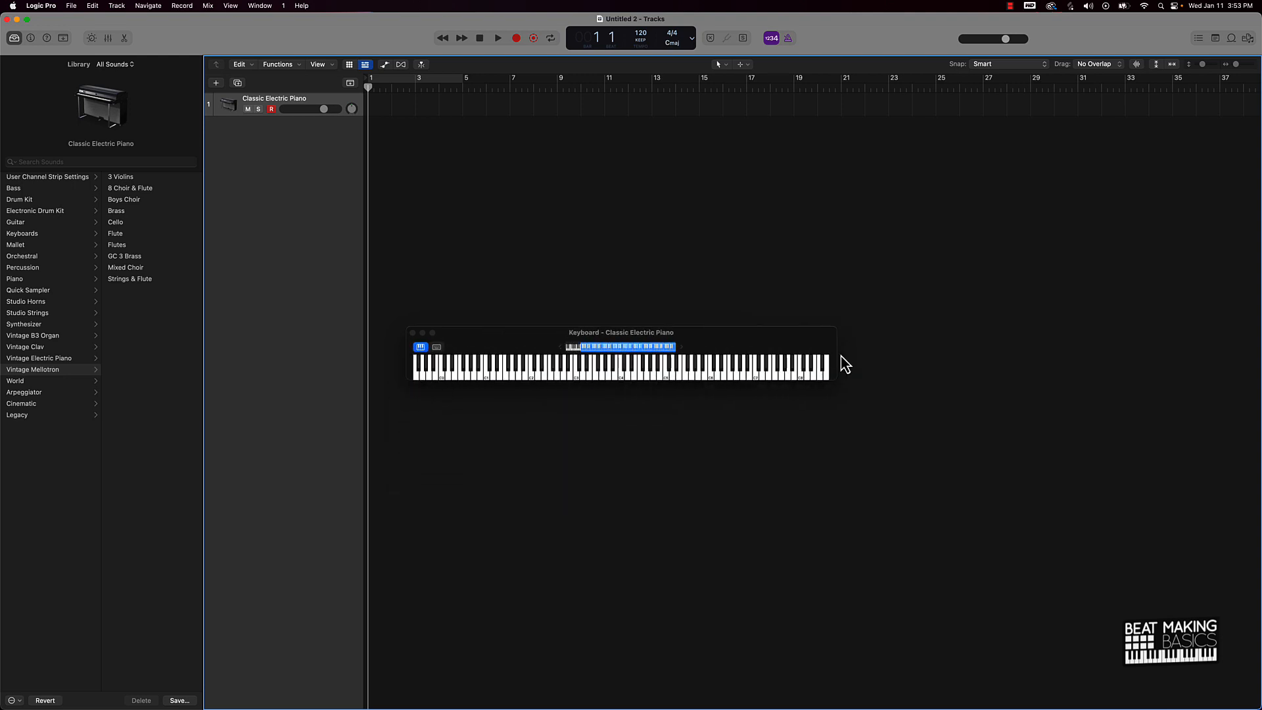
pyautogui.click(413, 333)
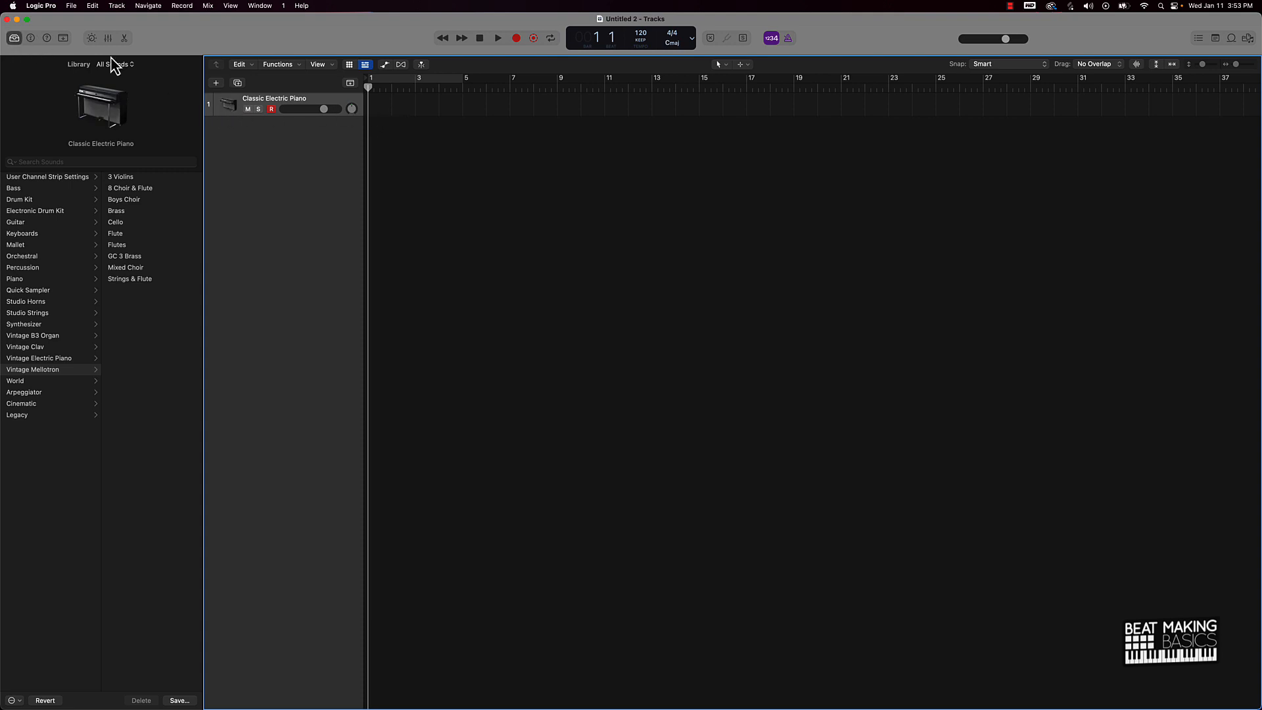
# - Review the track types offered for a new track and dismiss the dialog without creating one
pyautogui.click(216, 83)
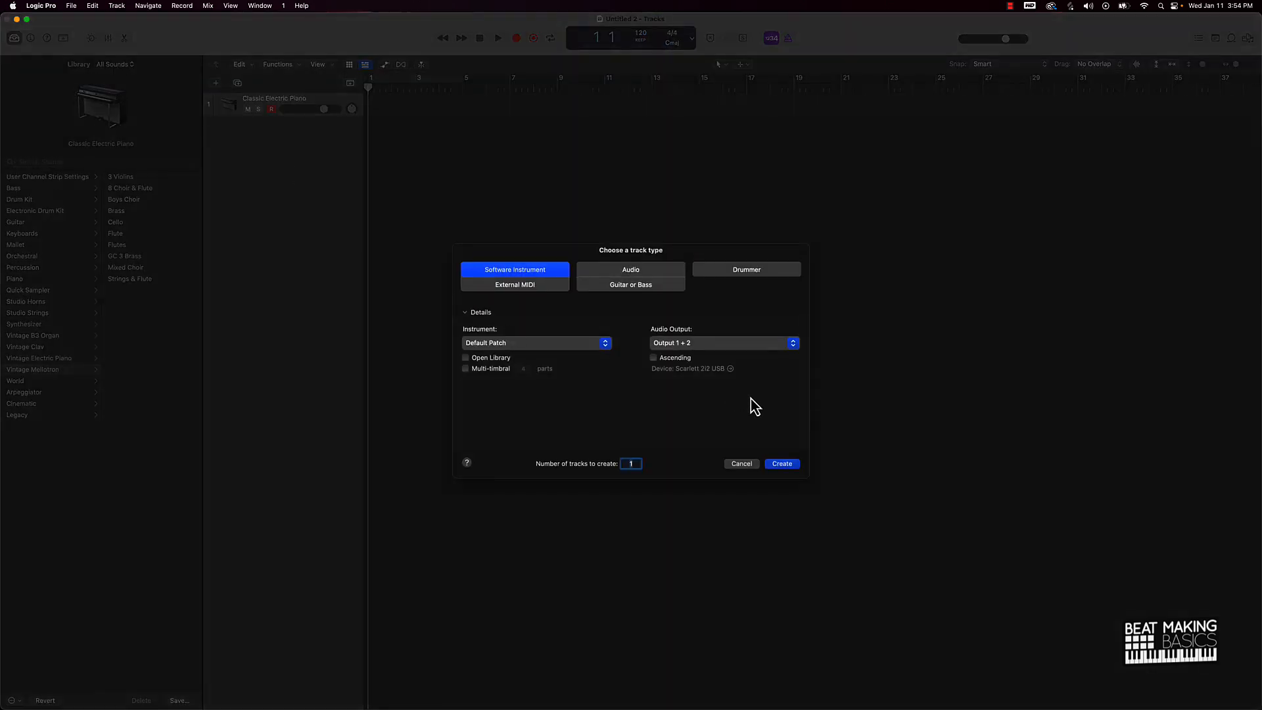
pyautogui.click(741, 463)
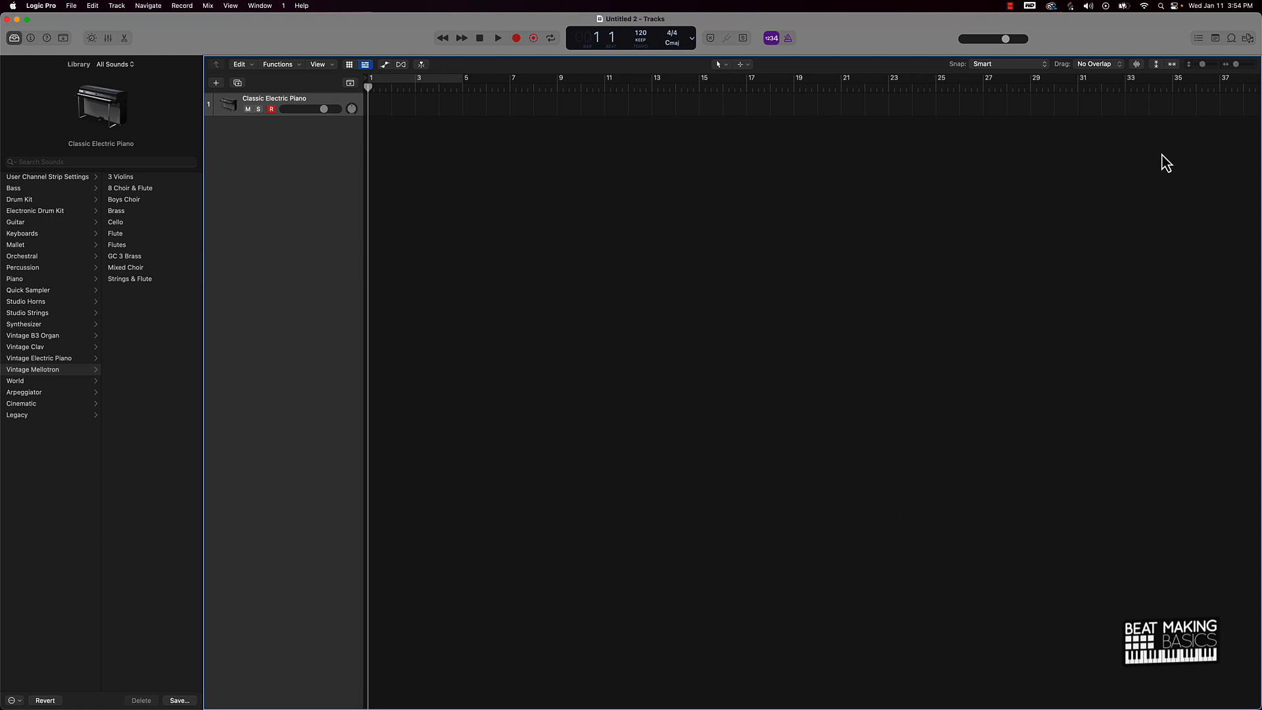
# - Turn on the cycle area and extend its end to bar 9
pyautogui.click(392, 80)
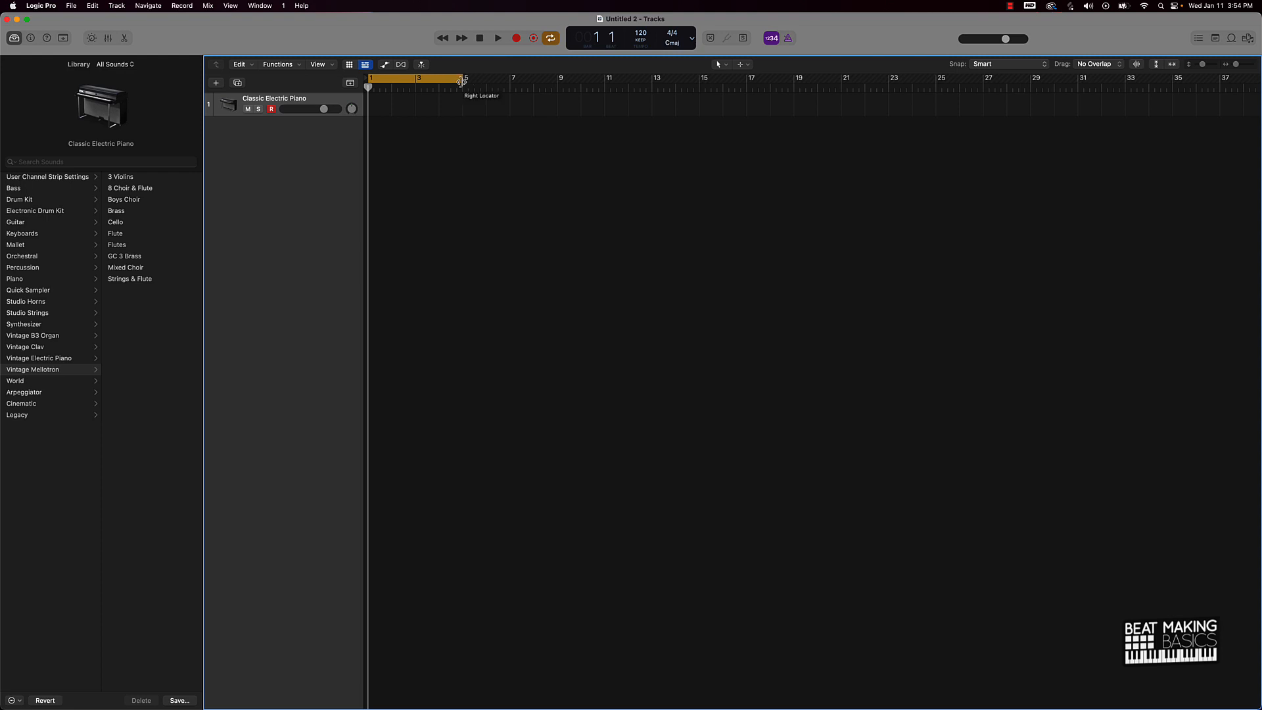
pyautogui.moveTo(462, 81); pyautogui.dragTo(552, 101)
# - Show the Apple Loops browser and audition the 70s Rock Piano 18 loop from the list
pyautogui.click(1231, 38)
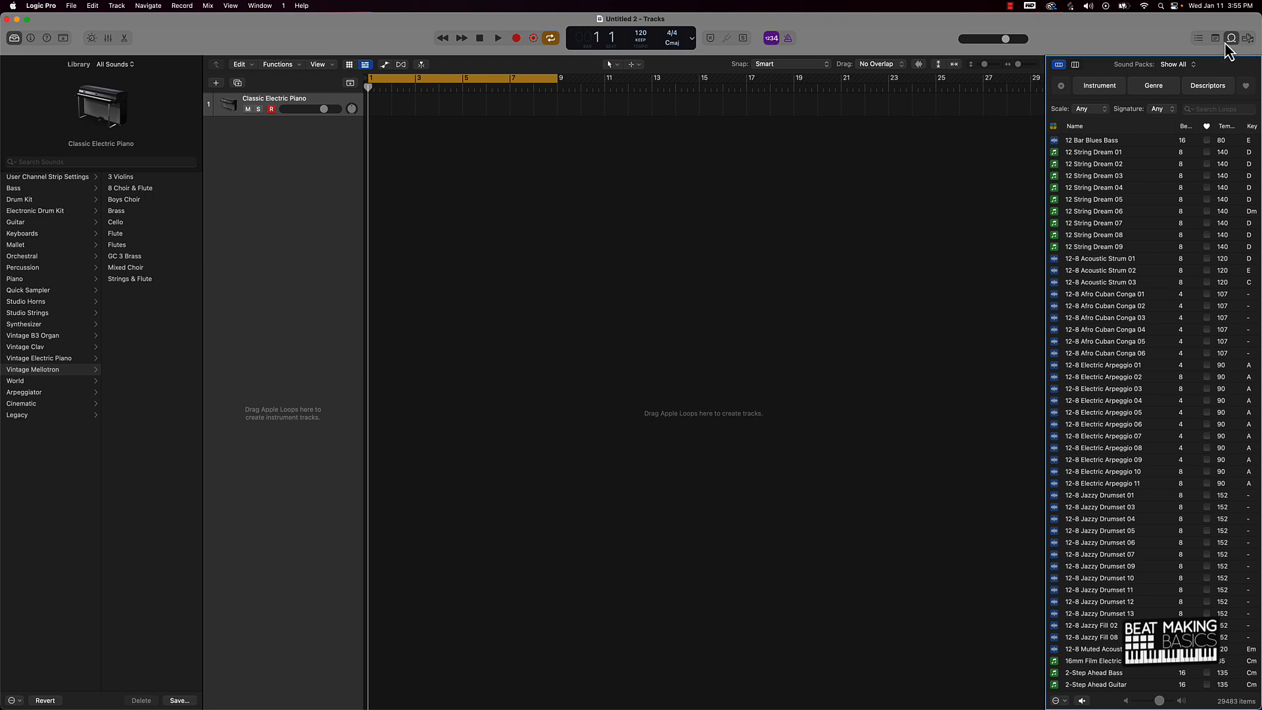
pyautogui.scroll(-15, 1159, 232)
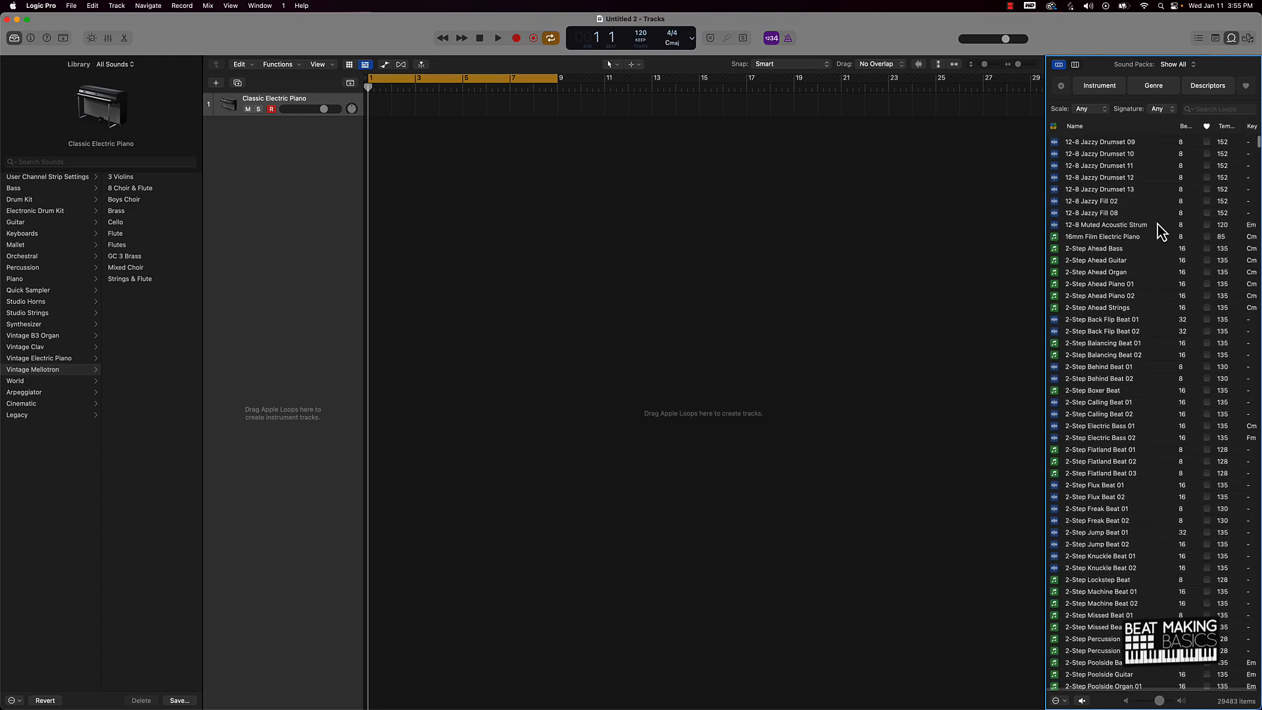
pyautogui.scroll(-20, 1159, 231)
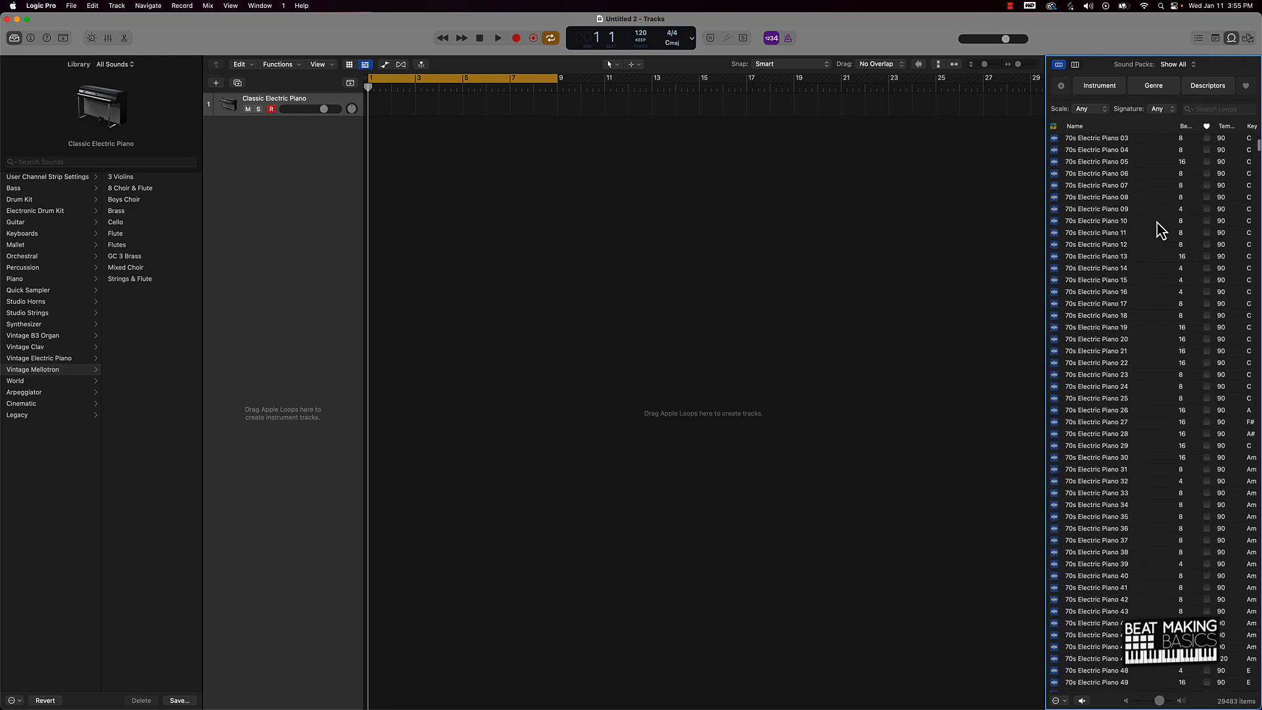
pyautogui.scroll(-10, 1161, 231)
pyautogui.scroll(-2, 1142, 218)
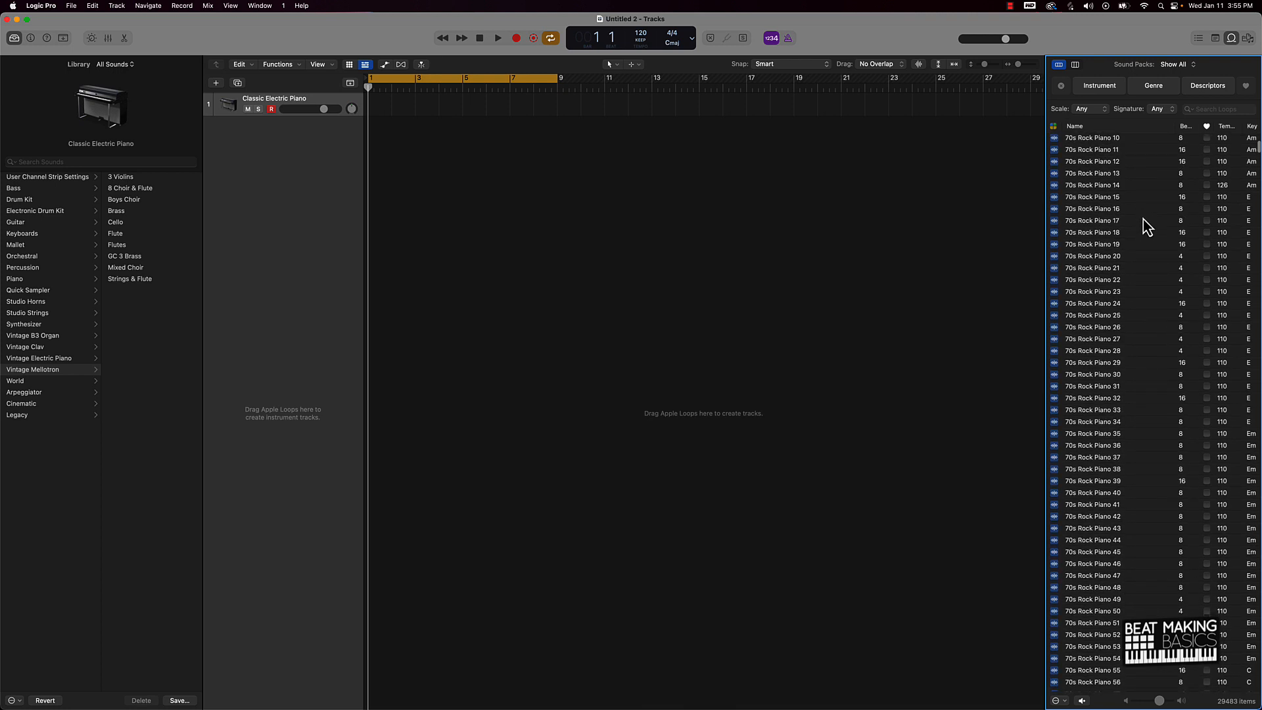
pyautogui.click(1081, 233)
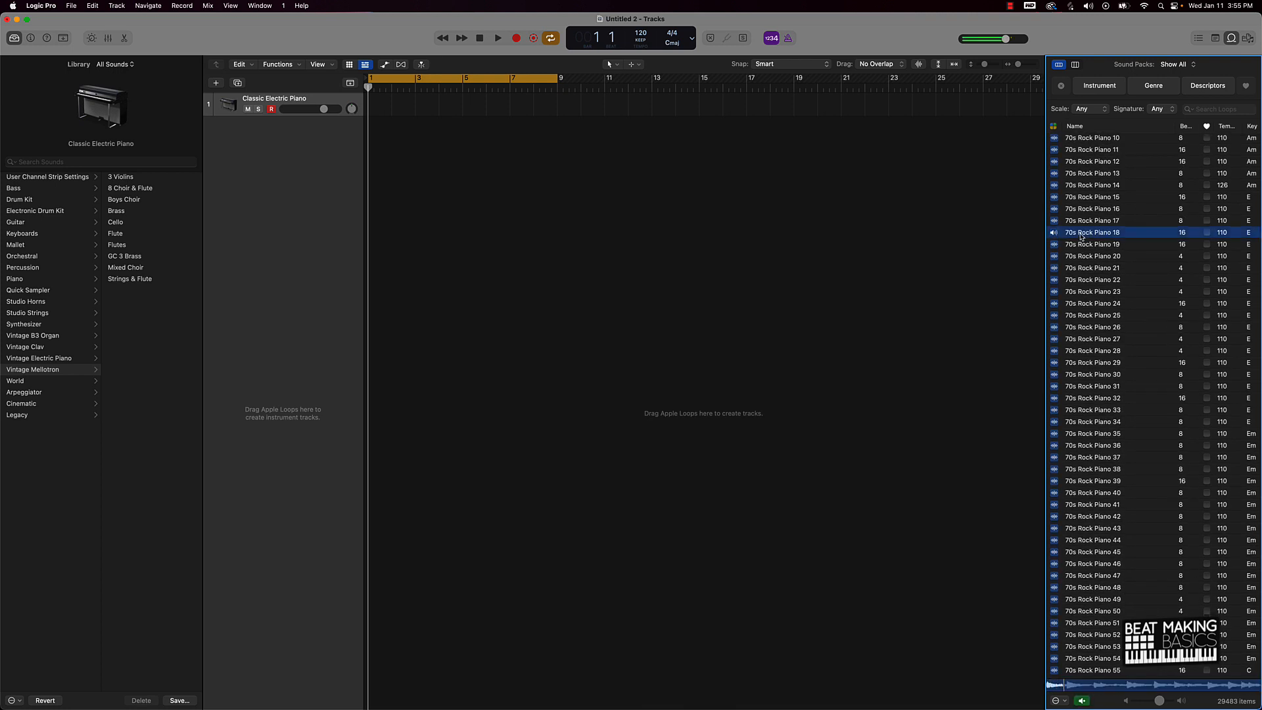
pyautogui.click(1081, 234)
pyautogui.scroll(-1, 1103, 230)
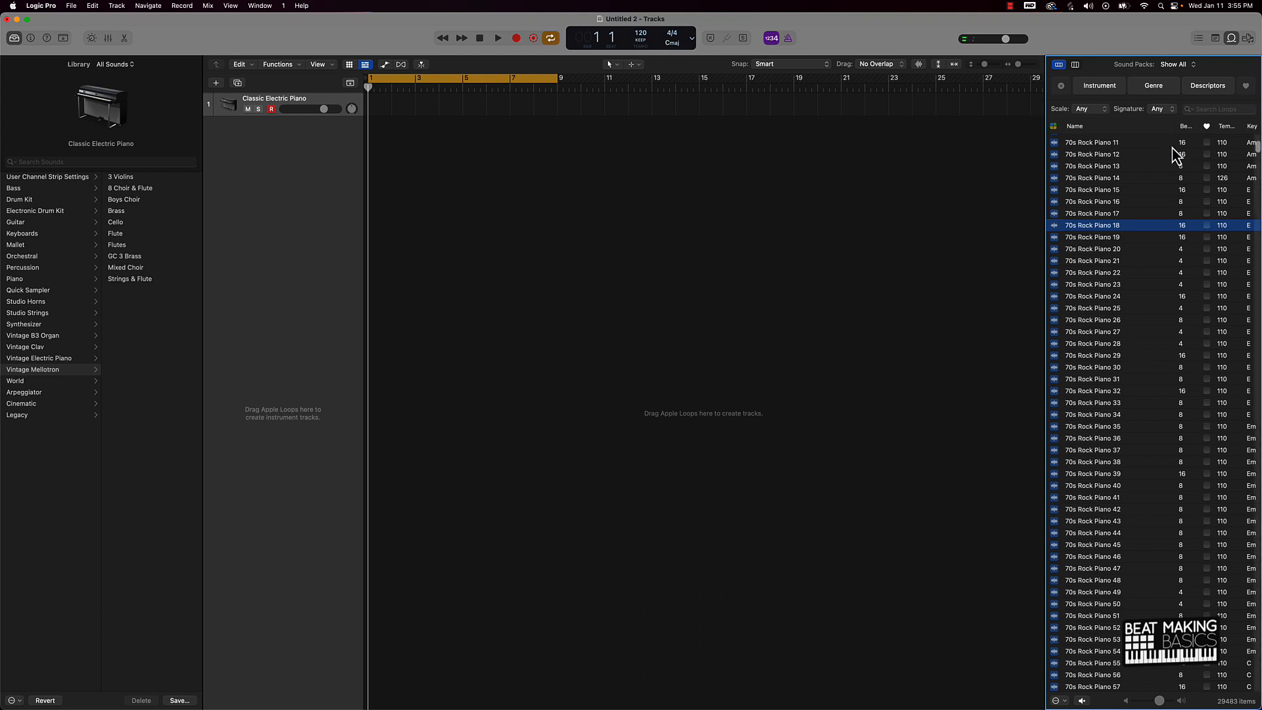
# - Audition 2-Step Back Flip Beat 01 among the loops filtered to the All Drums instrument, and clear that filter
pyautogui.click(1112, 90)
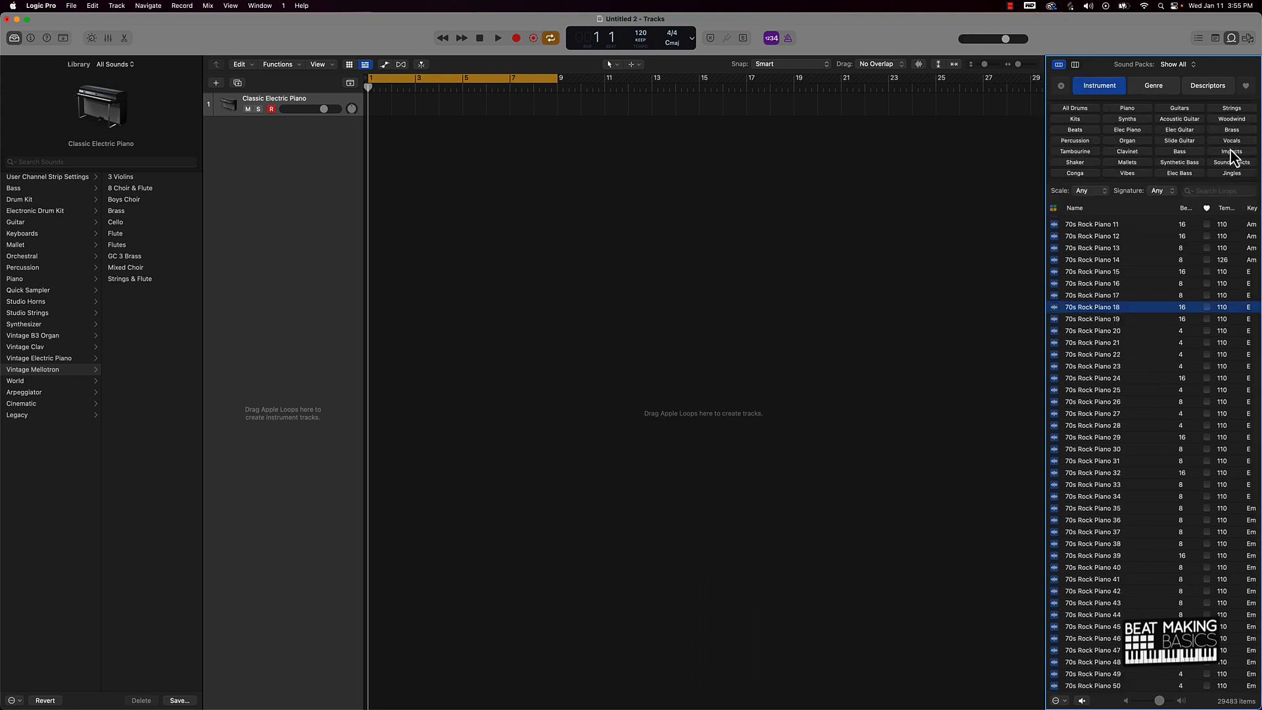
pyautogui.click(1080, 110)
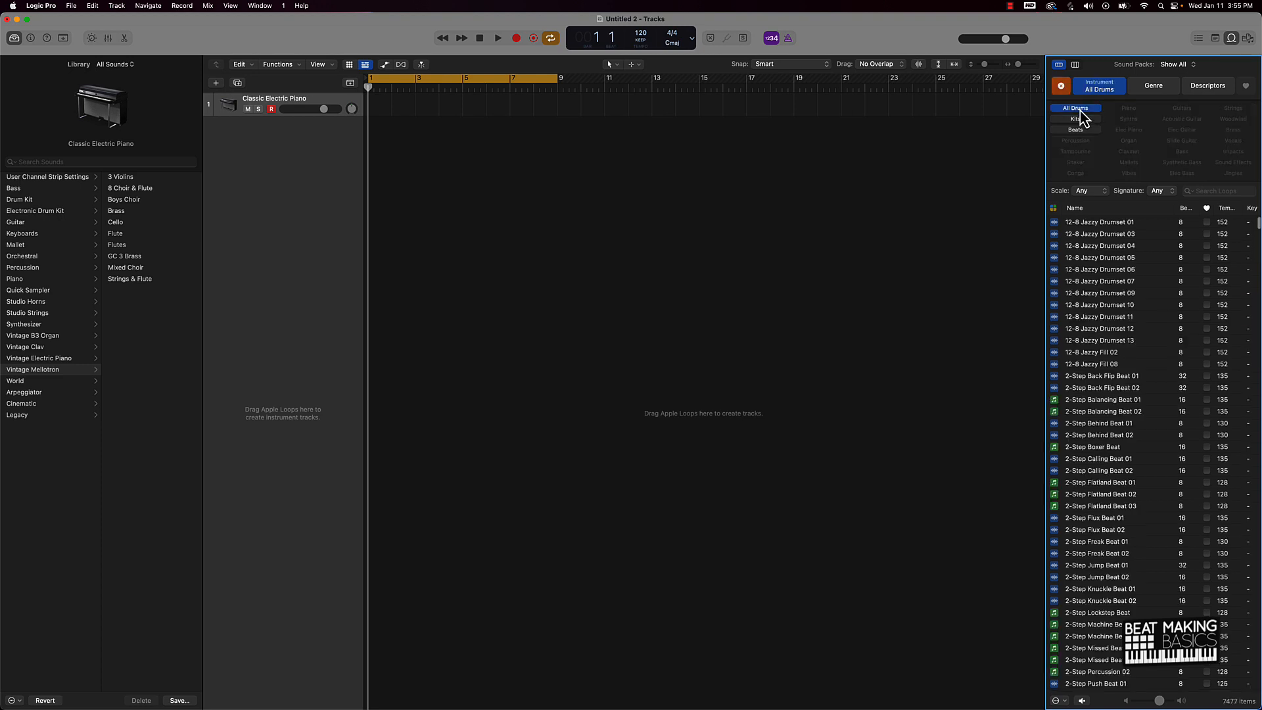
pyautogui.click(1097, 379)
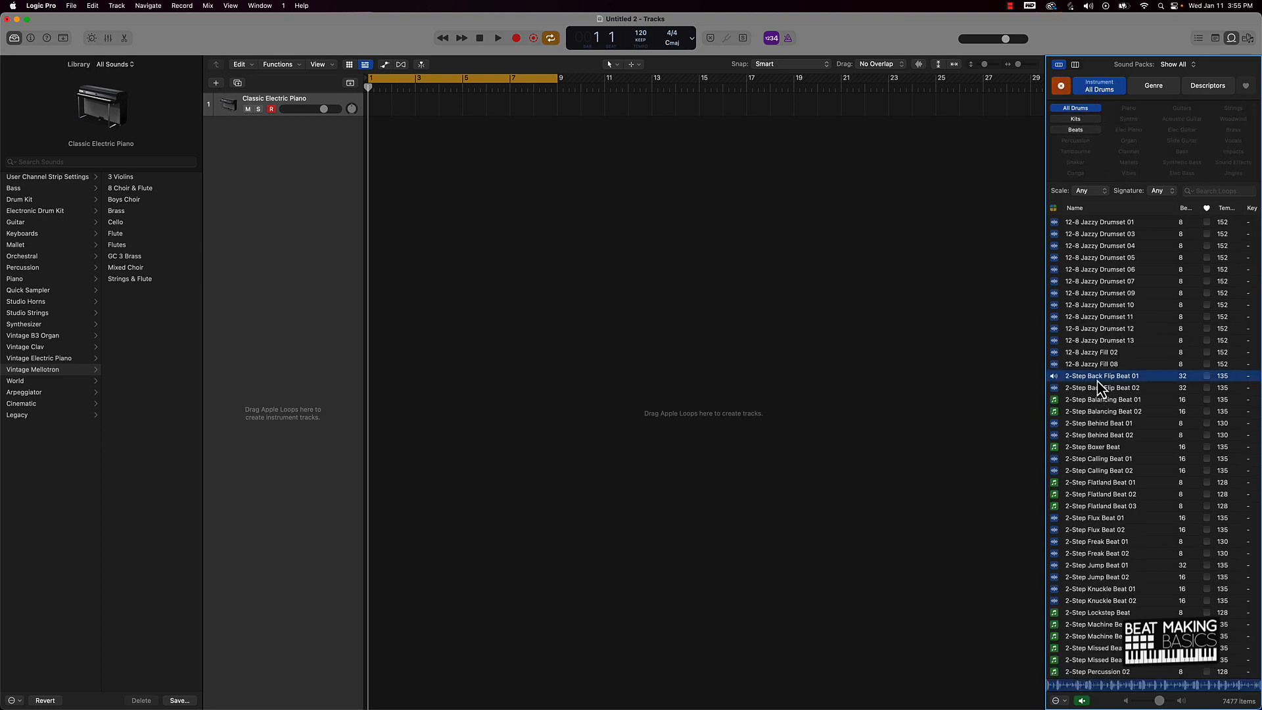
pyautogui.click(1096, 377)
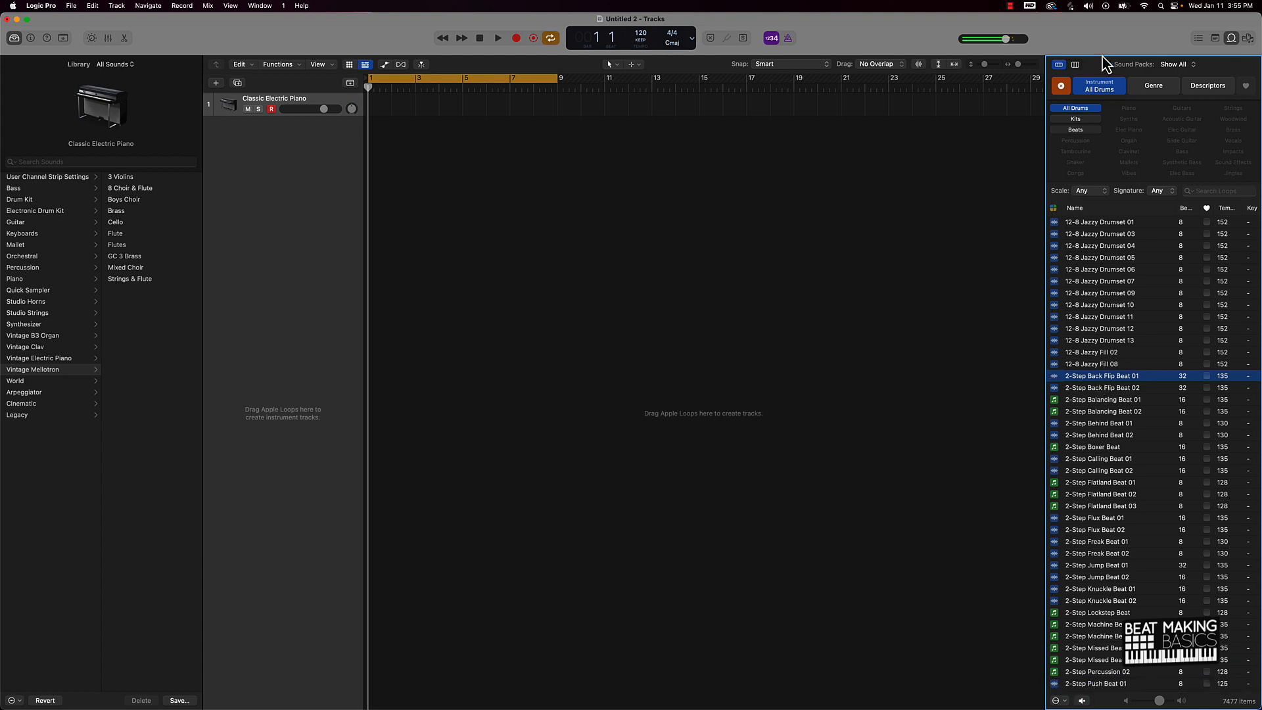
pyautogui.click(1084, 110)
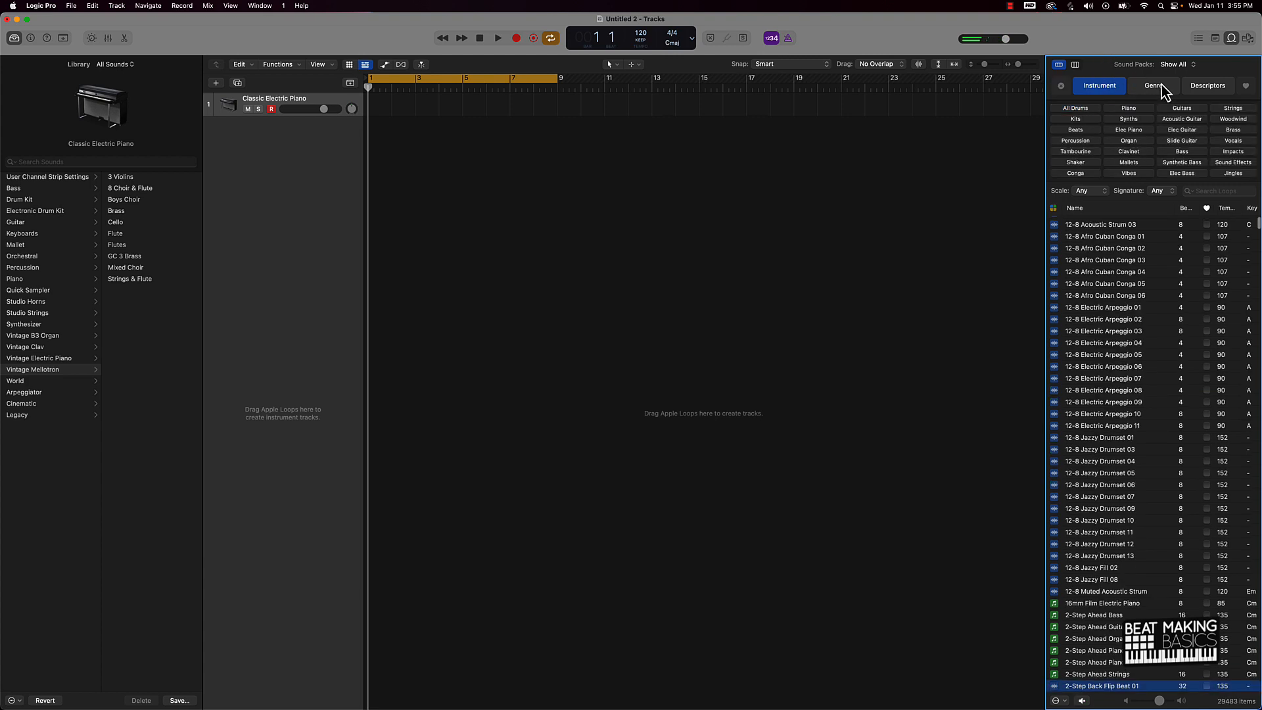
# - Audition Altered State Beat 01 among the loops filtered to the Hip Hop genre and All Drums, and reset the filters
pyautogui.click(1155, 89)
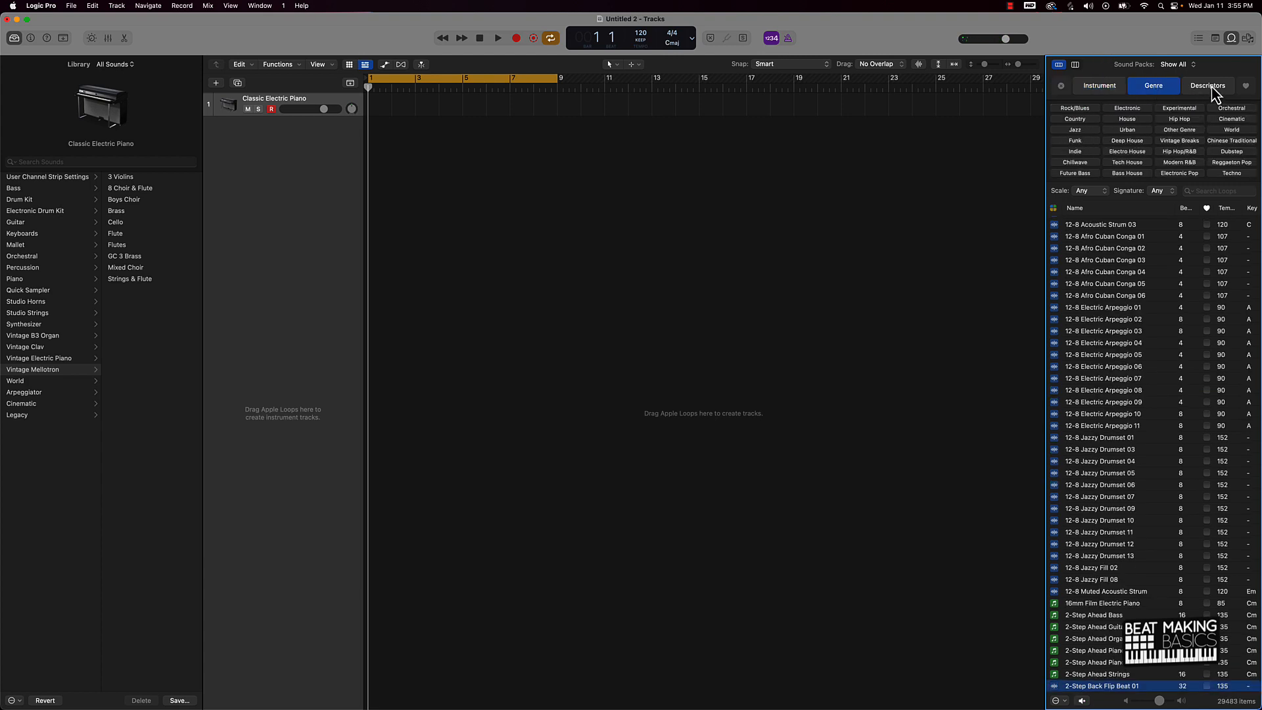
pyautogui.click(1214, 92)
pyautogui.click(1145, 91)
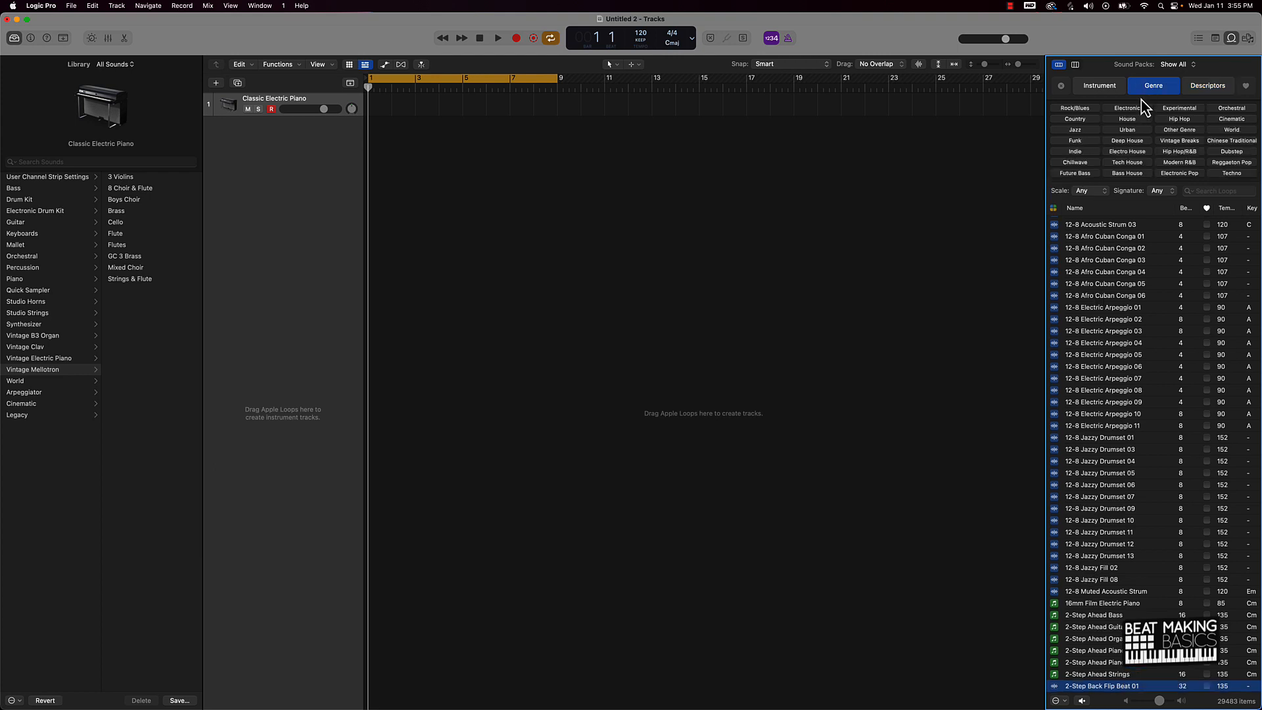
pyautogui.click(1173, 120)
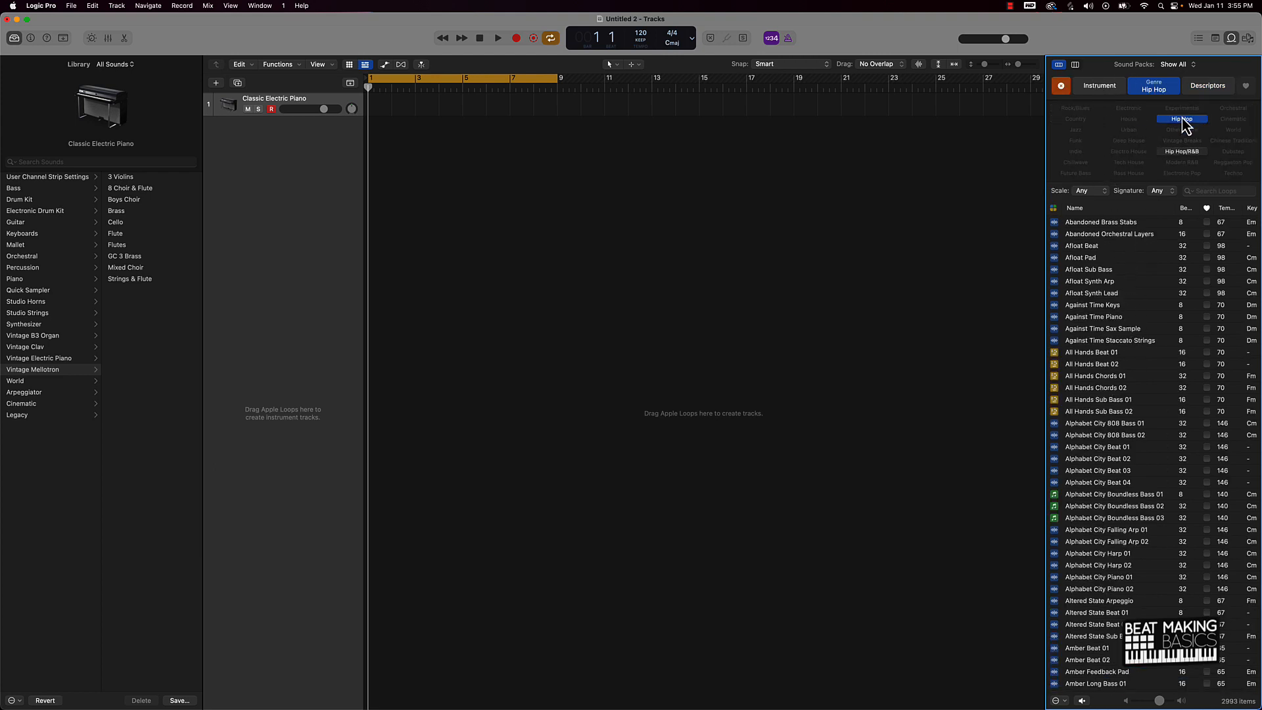
pyautogui.click(1097, 84)
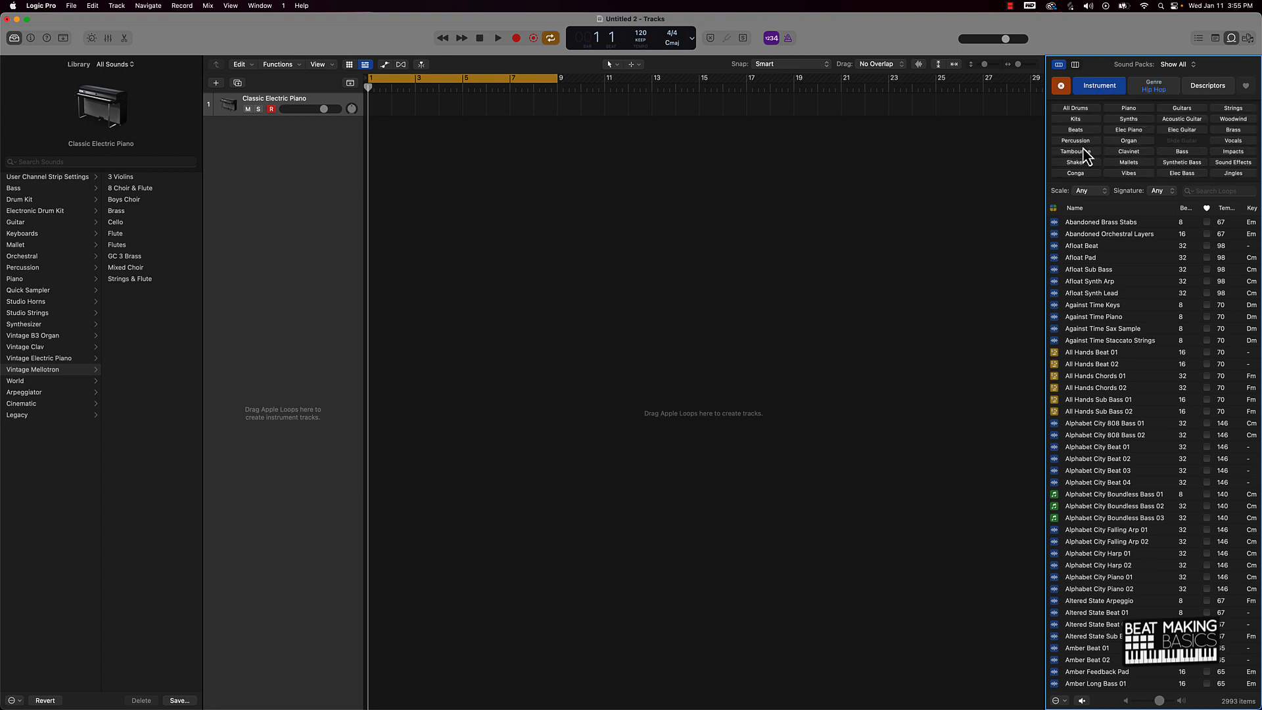
pyautogui.click(1087, 109)
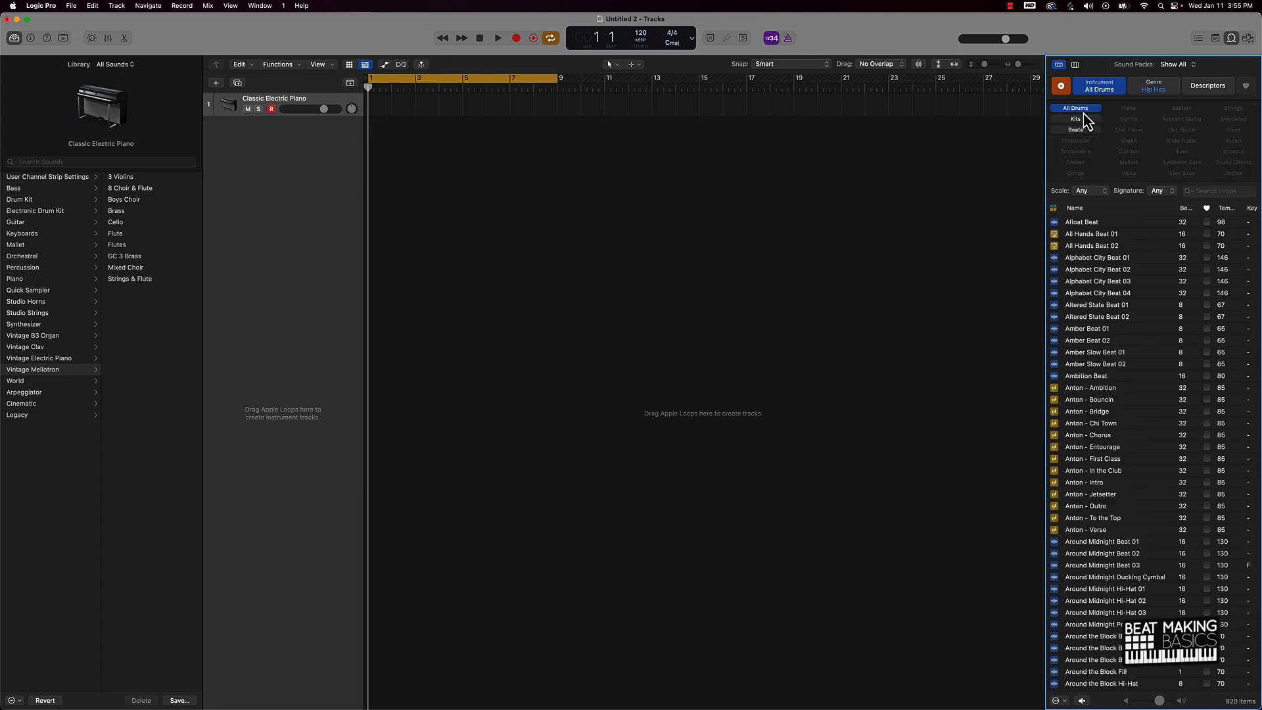
pyautogui.click(1113, 306)
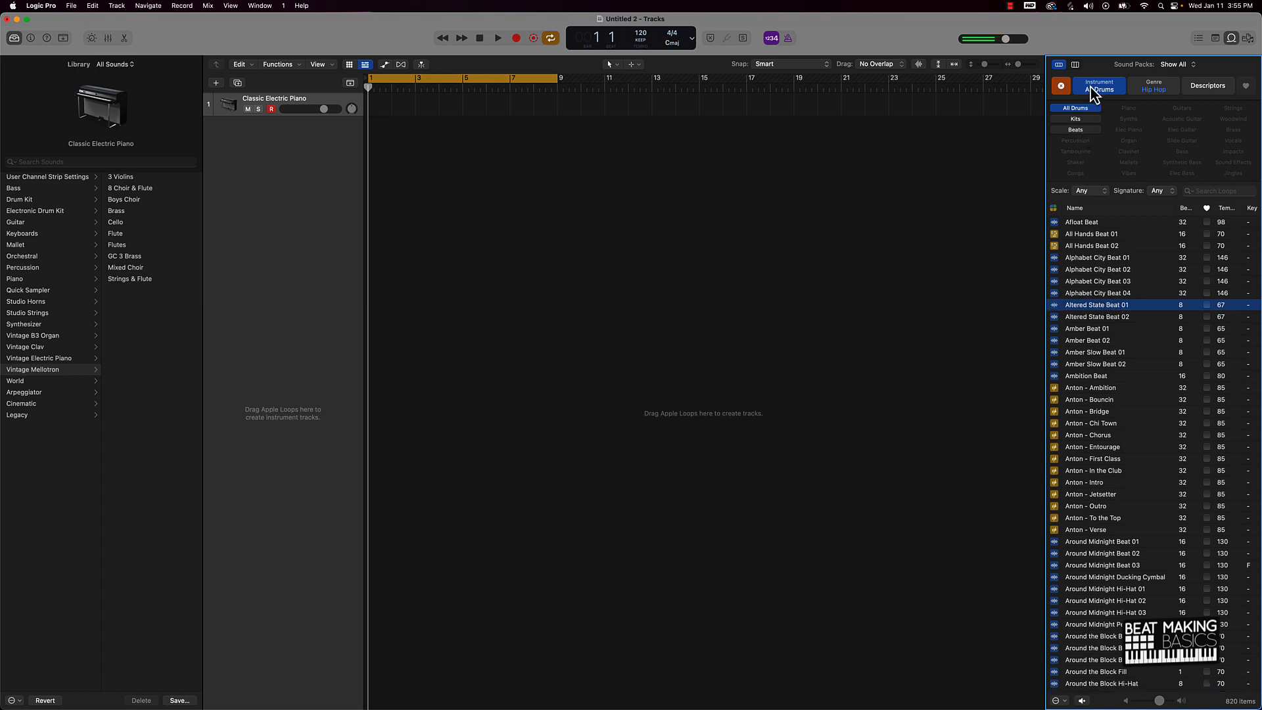
pyautogui.click(1061, 86)
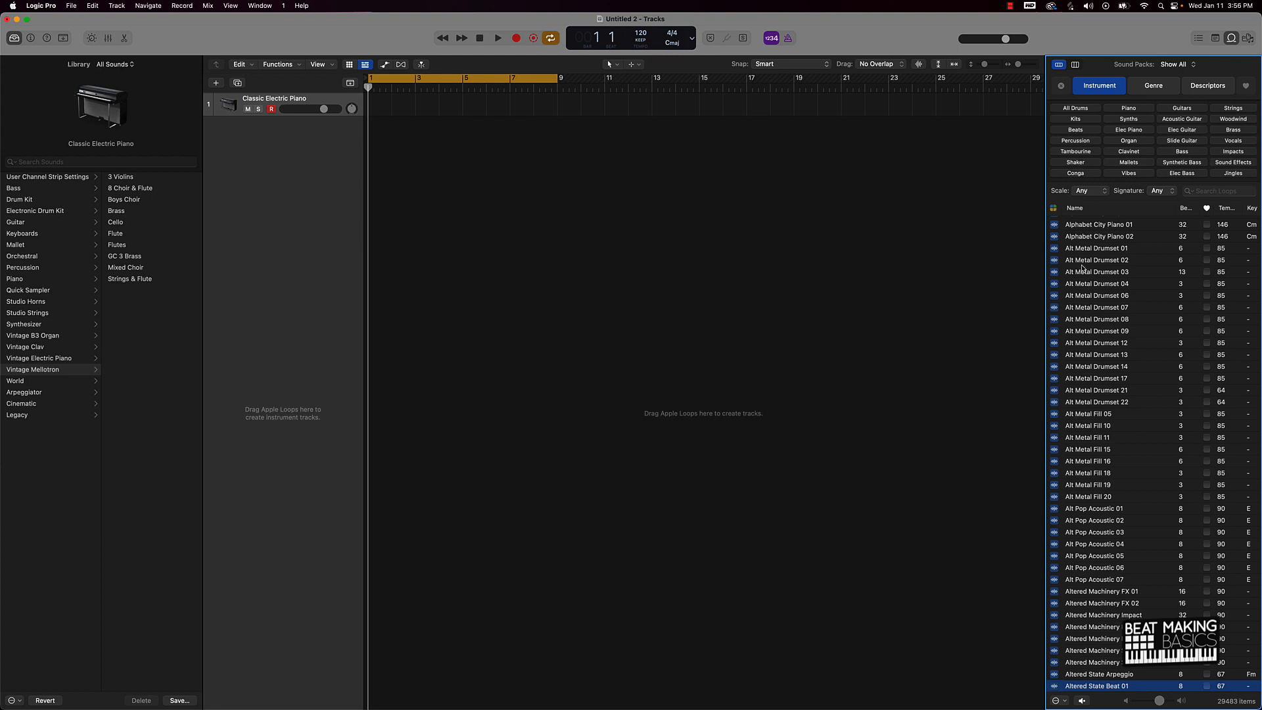
# - Filter the Apple Loops to the Hip Hop genre and search them for "melody"
pyautogui.click(1156, 86)
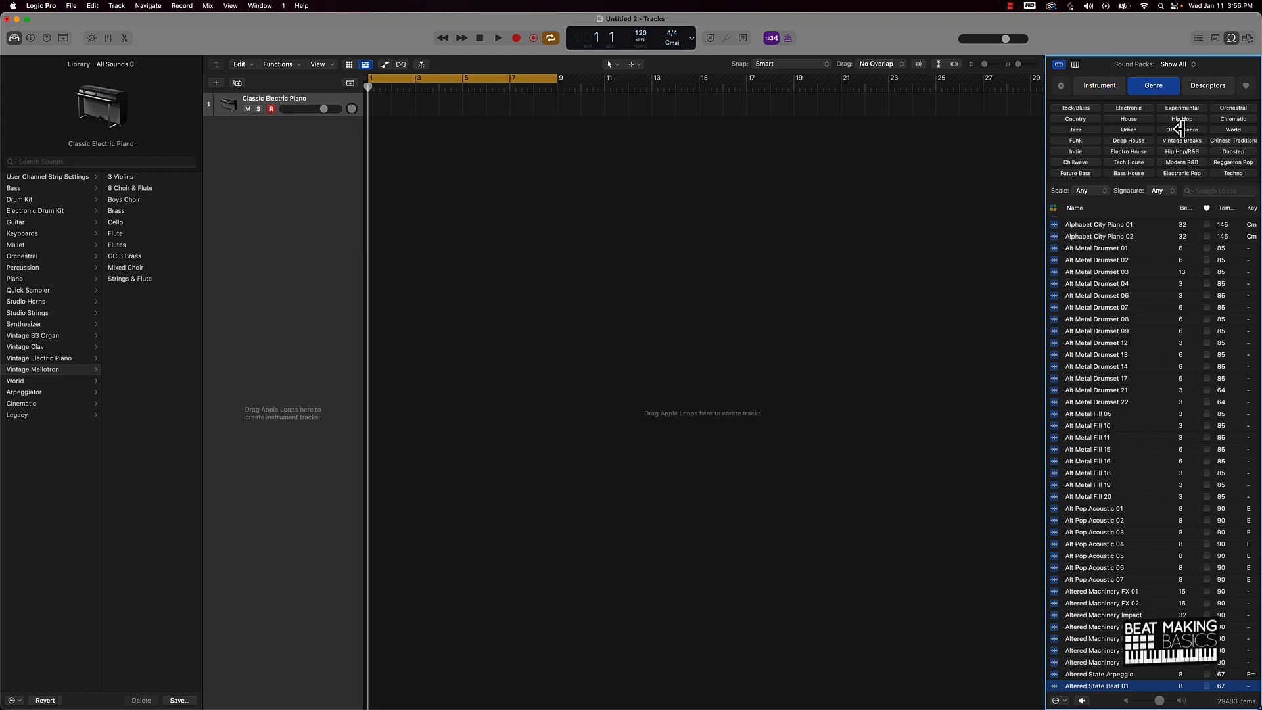
pyautogui.click(1181, 119)
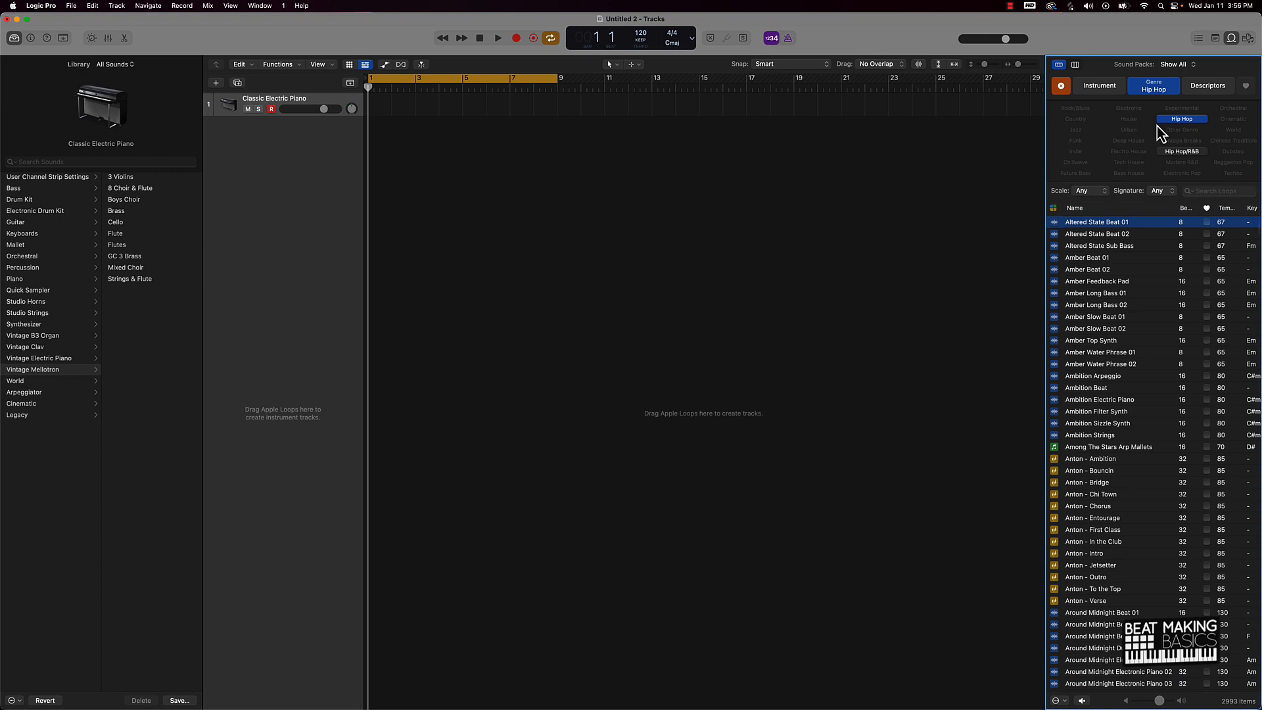
pyautogui.click(1106, 93)
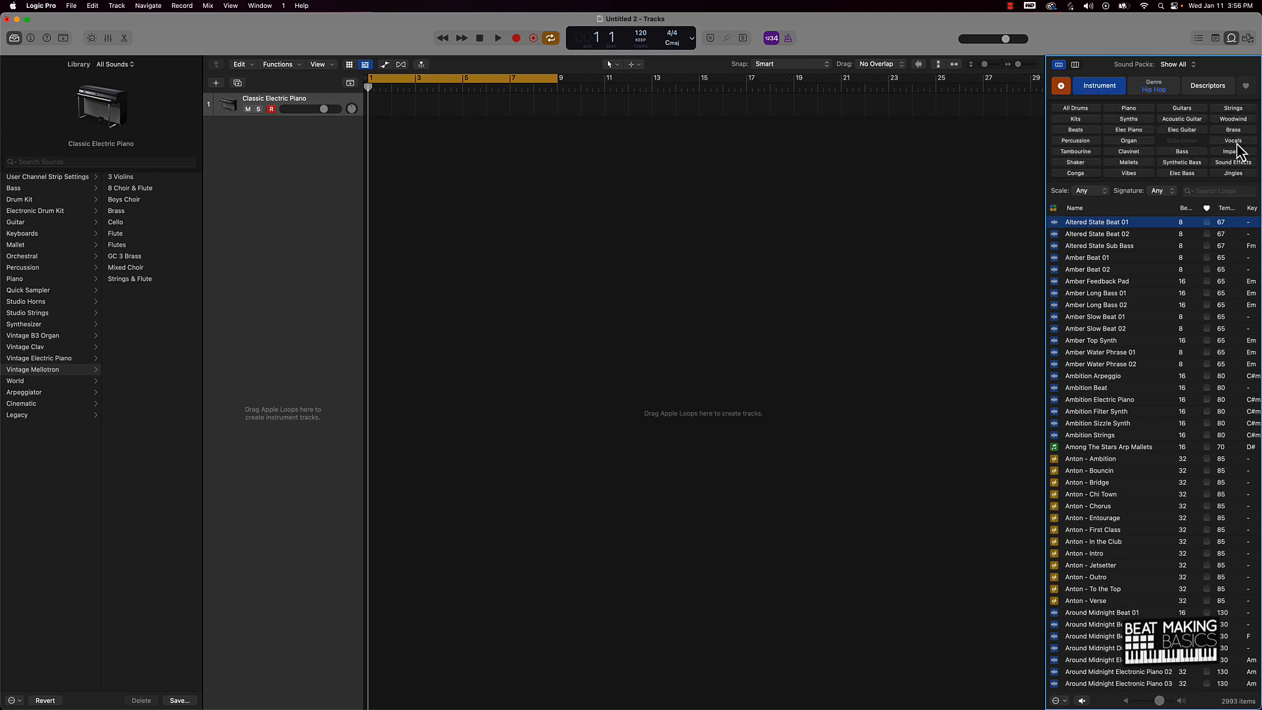
pyautogui.click(1228, 190)
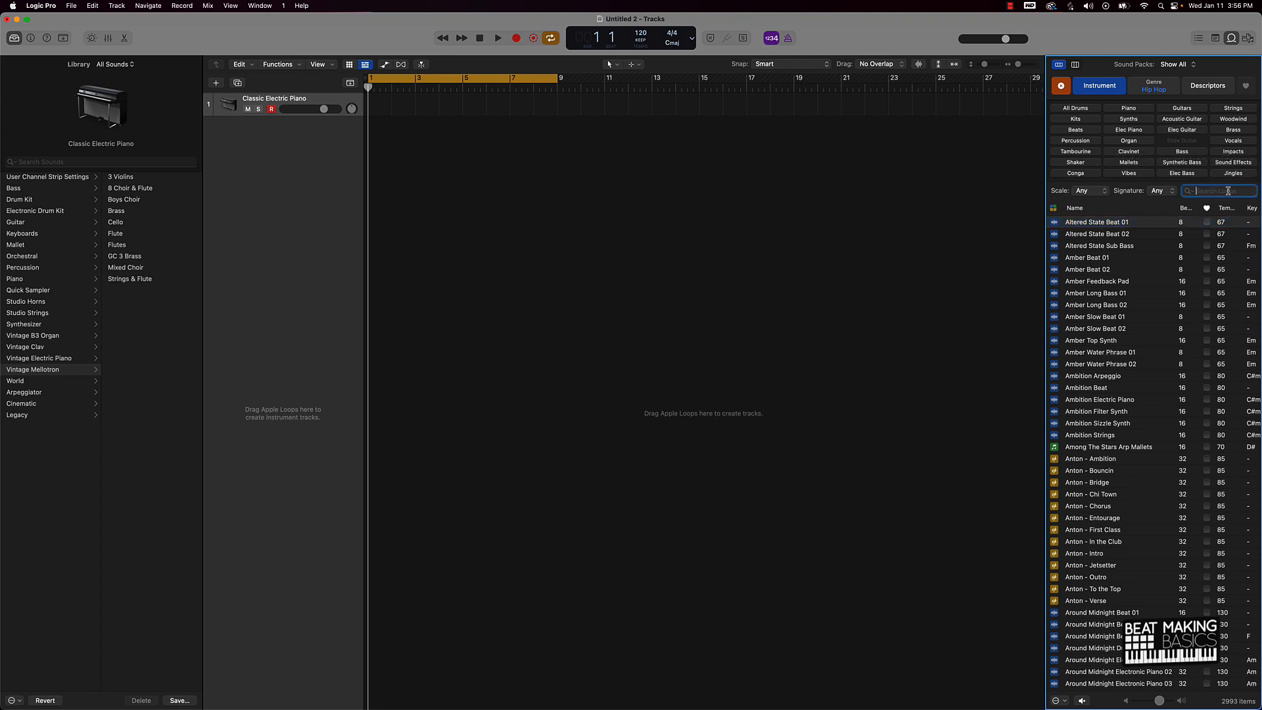
pyautogui.write('me')
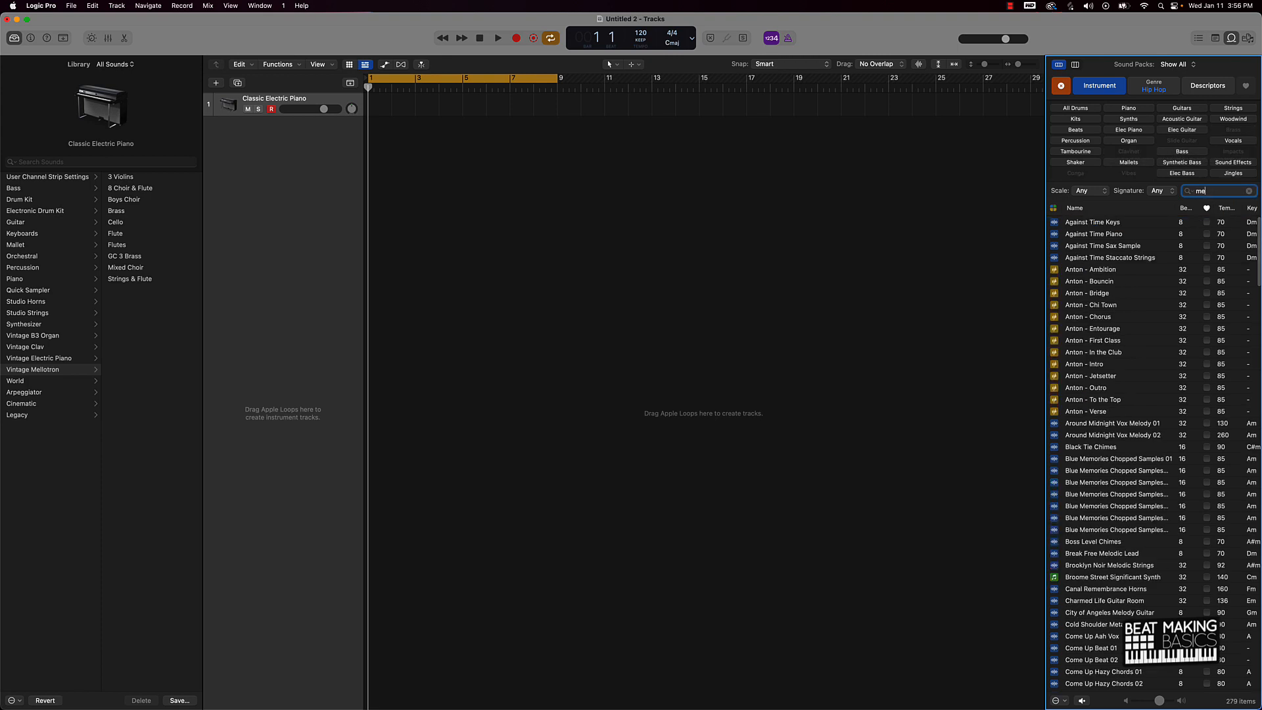
pyautogui.write('lody')
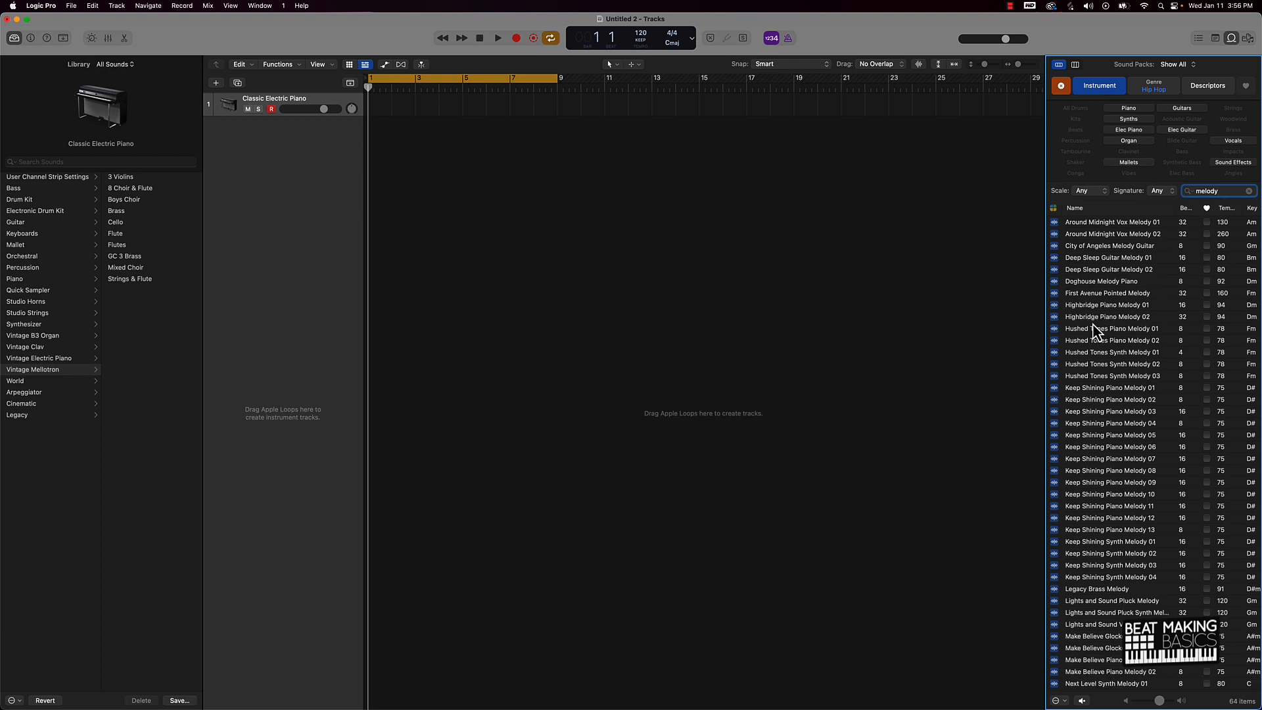
pyautogui.click(1163, 92)
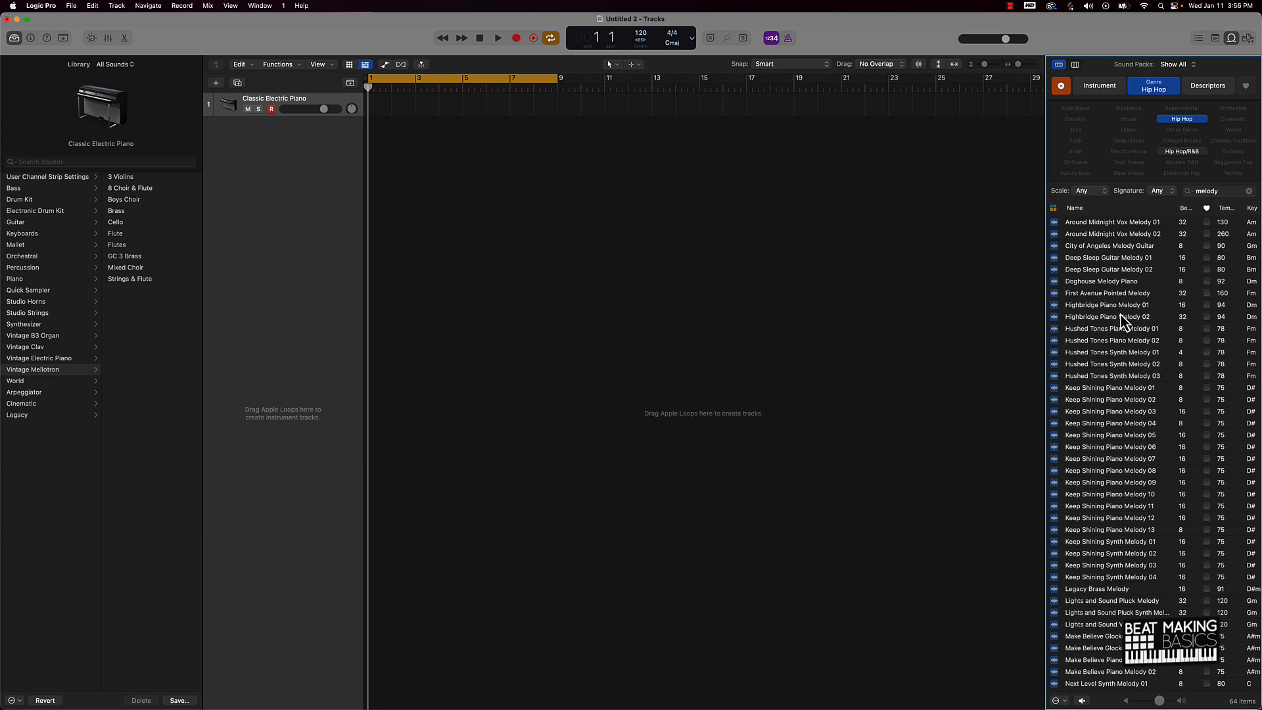
# - Audition Hushed Tones Piano Melody 01 and 02, and add Melody 02 on a new track at bar 1
pyautogui.click(1100, 328)
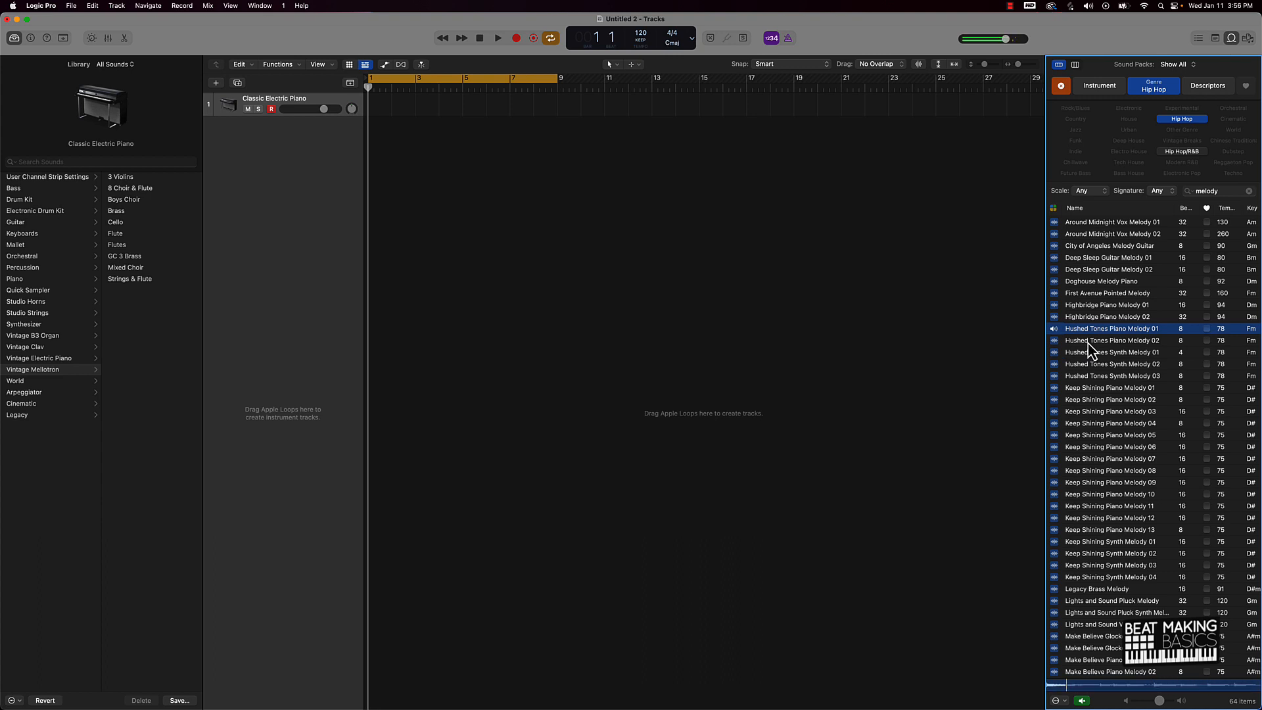
pyautogui.click(1087, 343)
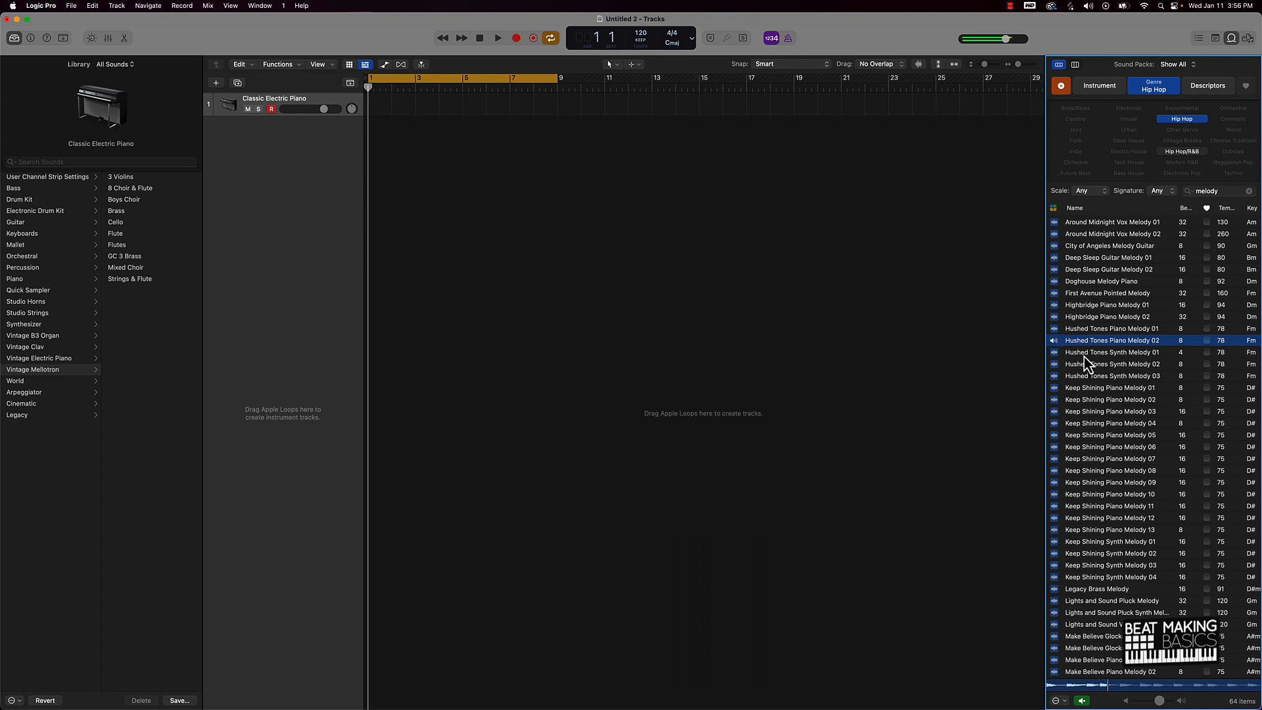
pyautogui.click(1075, 341)
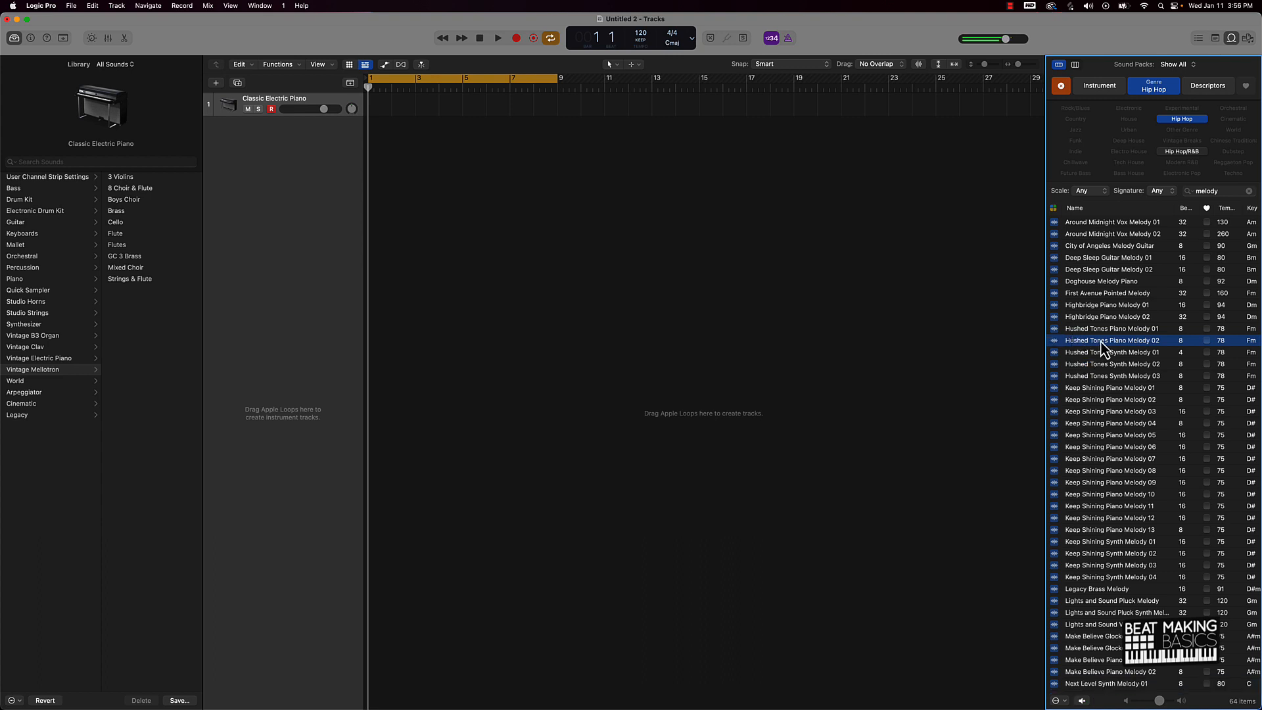
pyautogui.moveTo(1104, 342); pyautogui.dragTo(371, 174)
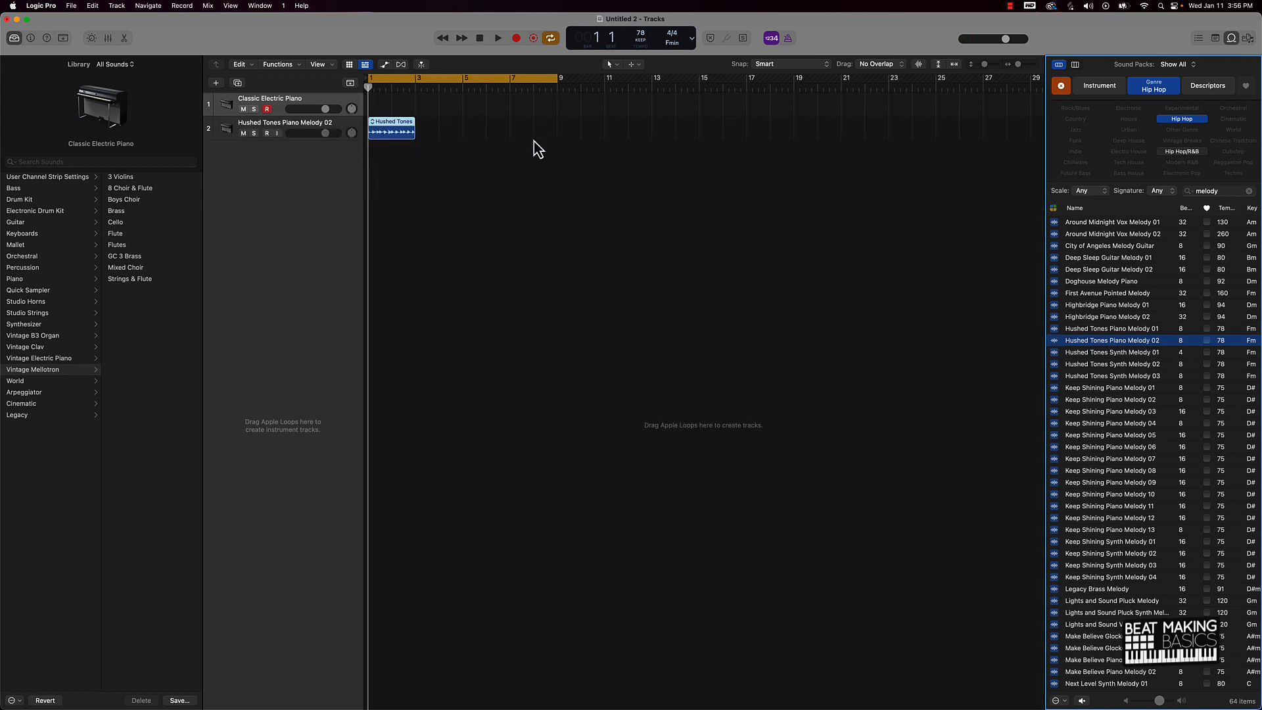
pyautogui.click(416, 179)
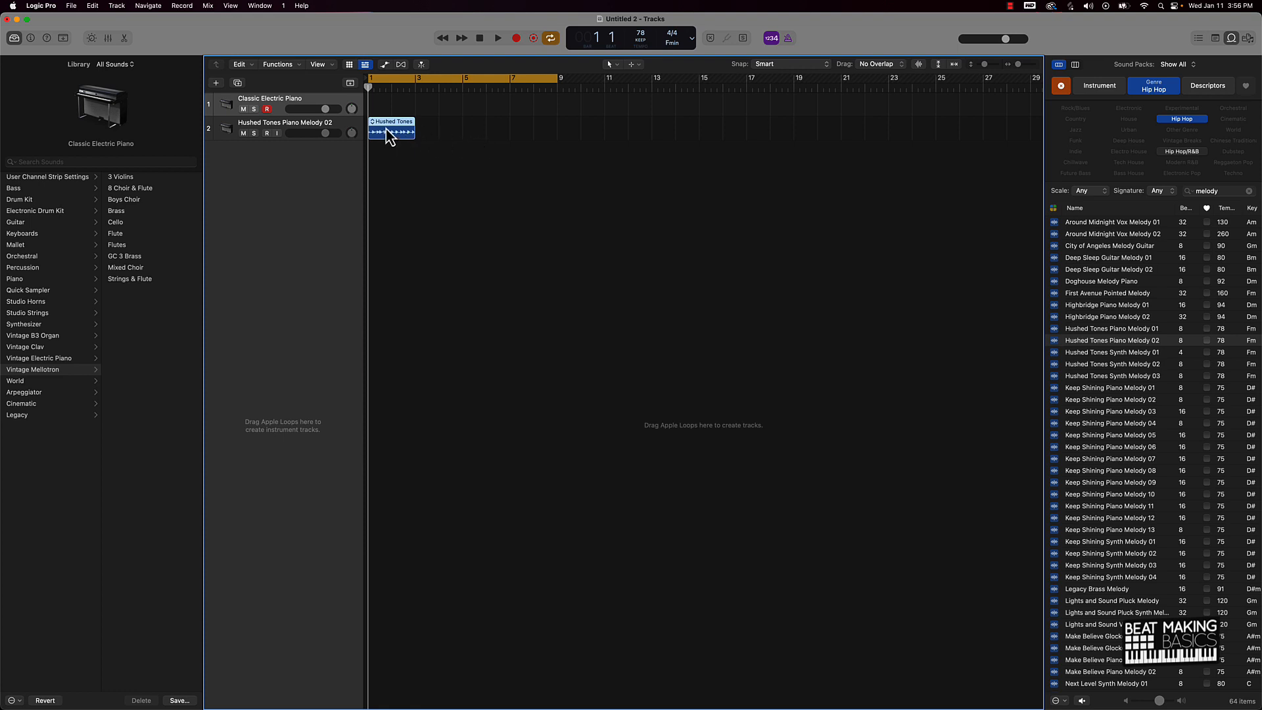
# - Duplicate the Hushed Tones Piano Melody 02 region end to end until four copies fill the cycle area up to bar 9
pyautogui.moveTo(386, 130); pyautogui.dragTo(438, 122)
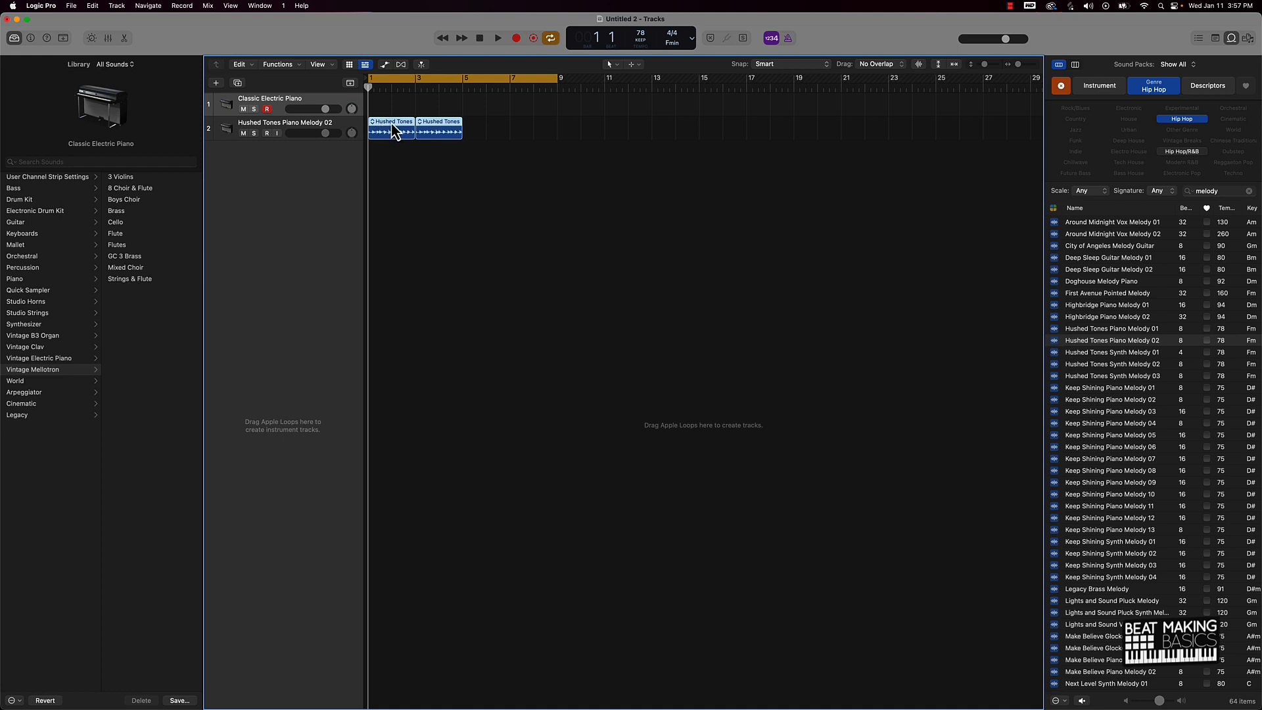
pyautogui.moveTo(395, 129); pyautogui.dragTo(474, 123)
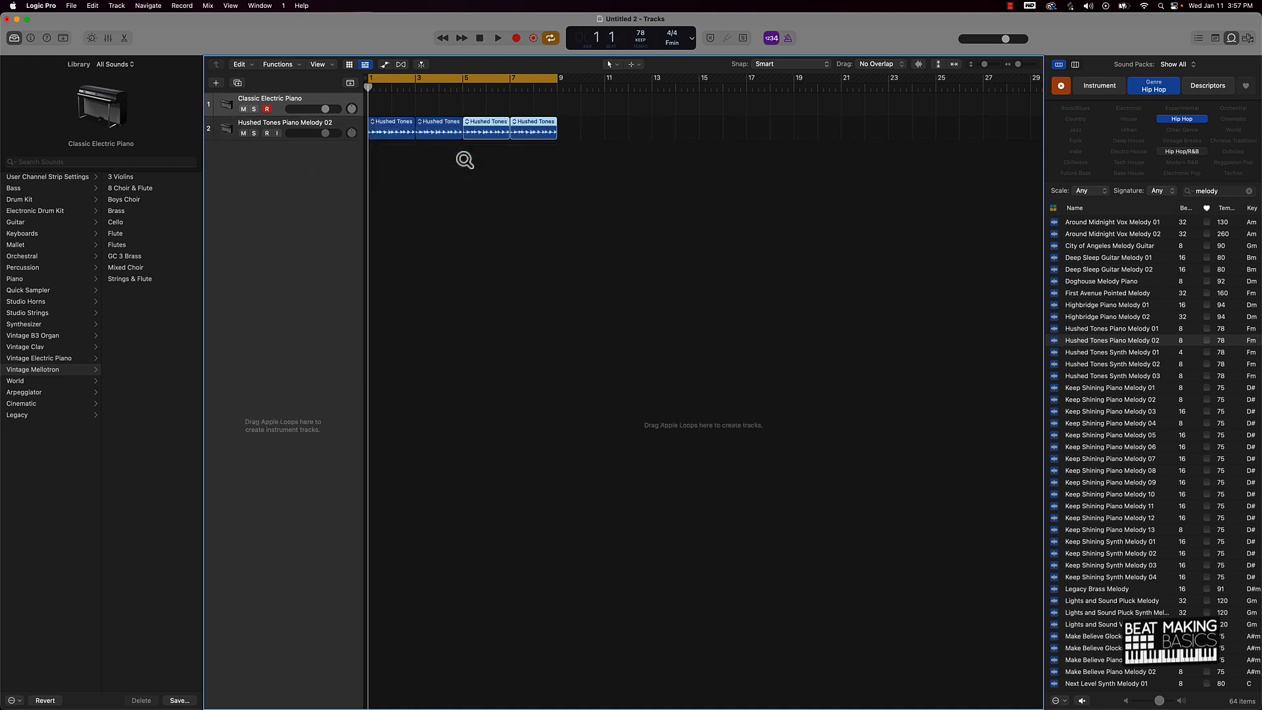
pyautogui.click(510, 170)
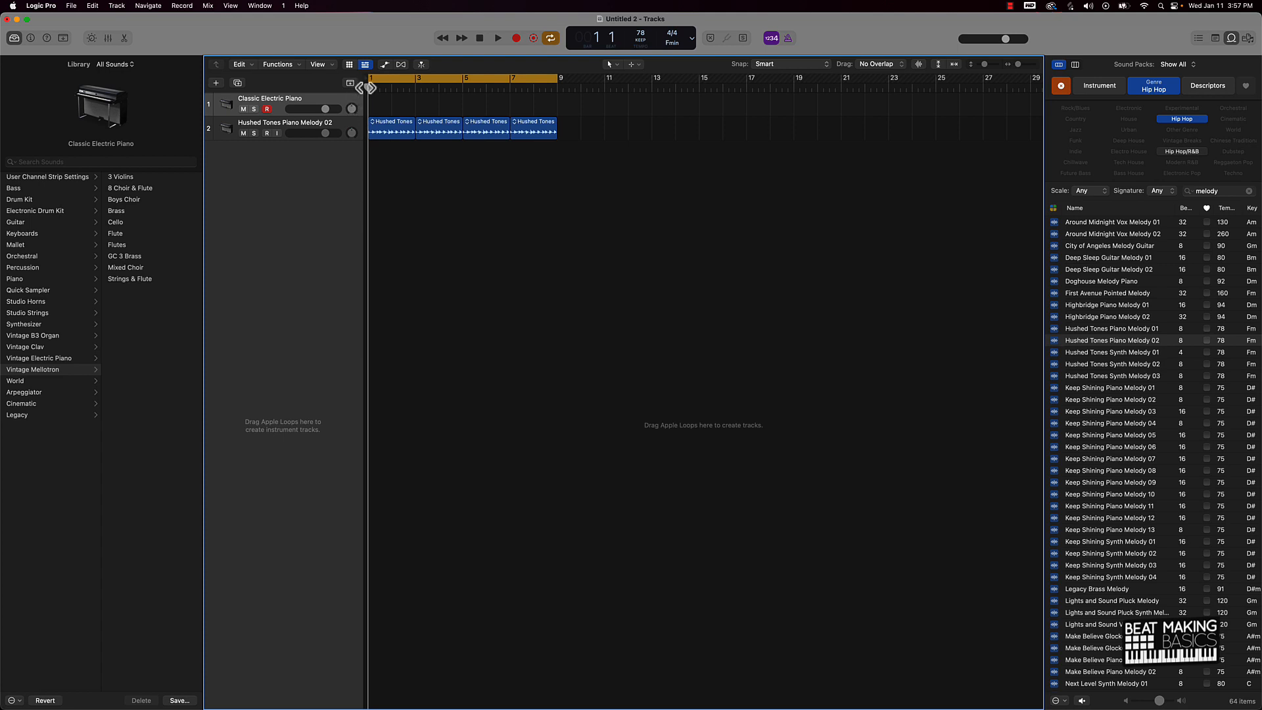
# - Copy the four piano melody regions, paste copies from bar 9 onward, and delete all the pasted copies
pyautogui.moveTo(369, 89); pyautogui.dragTo(365, 137)
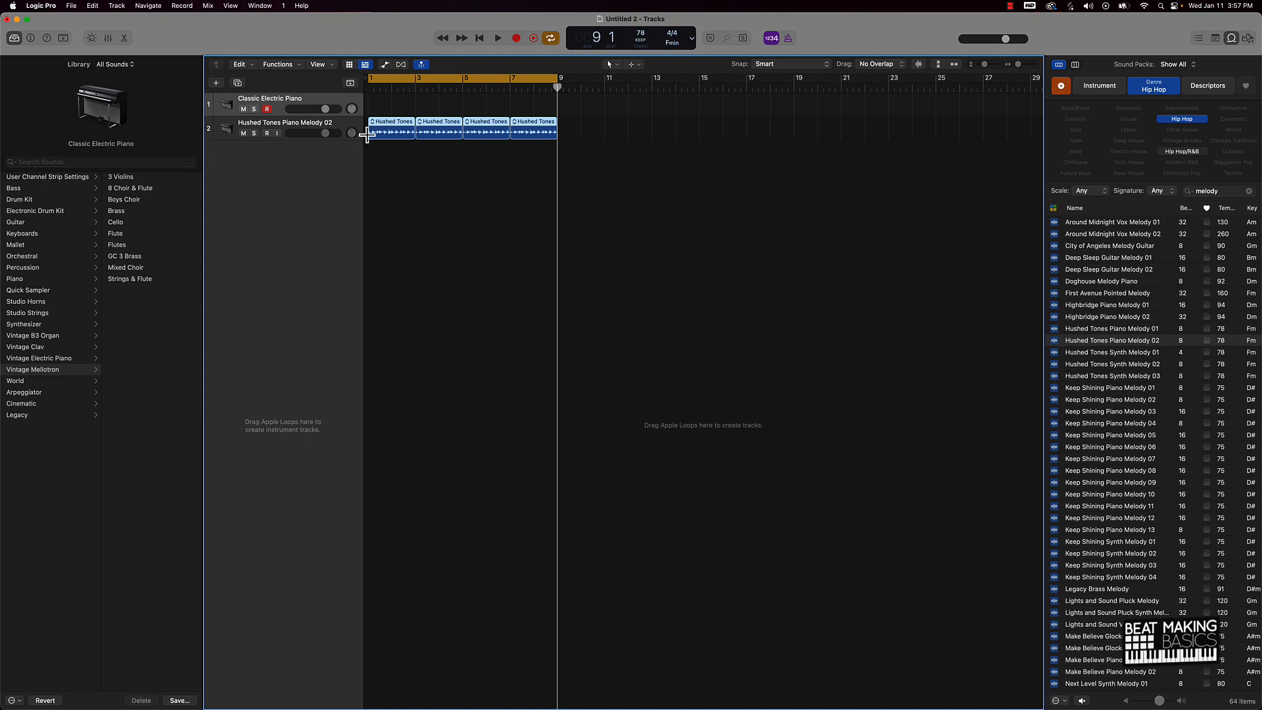
pyautogui.press('super+c')
pyautogui.press('super+v')
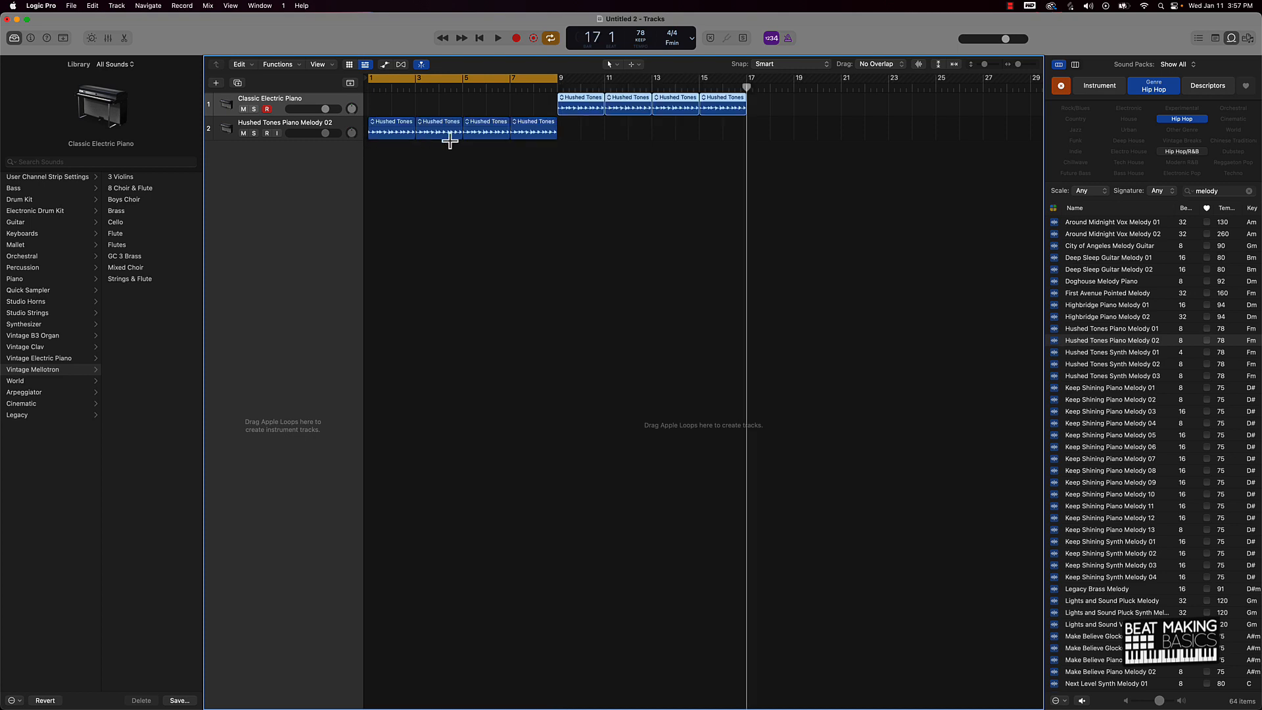
pyautogui.click(295, 127)
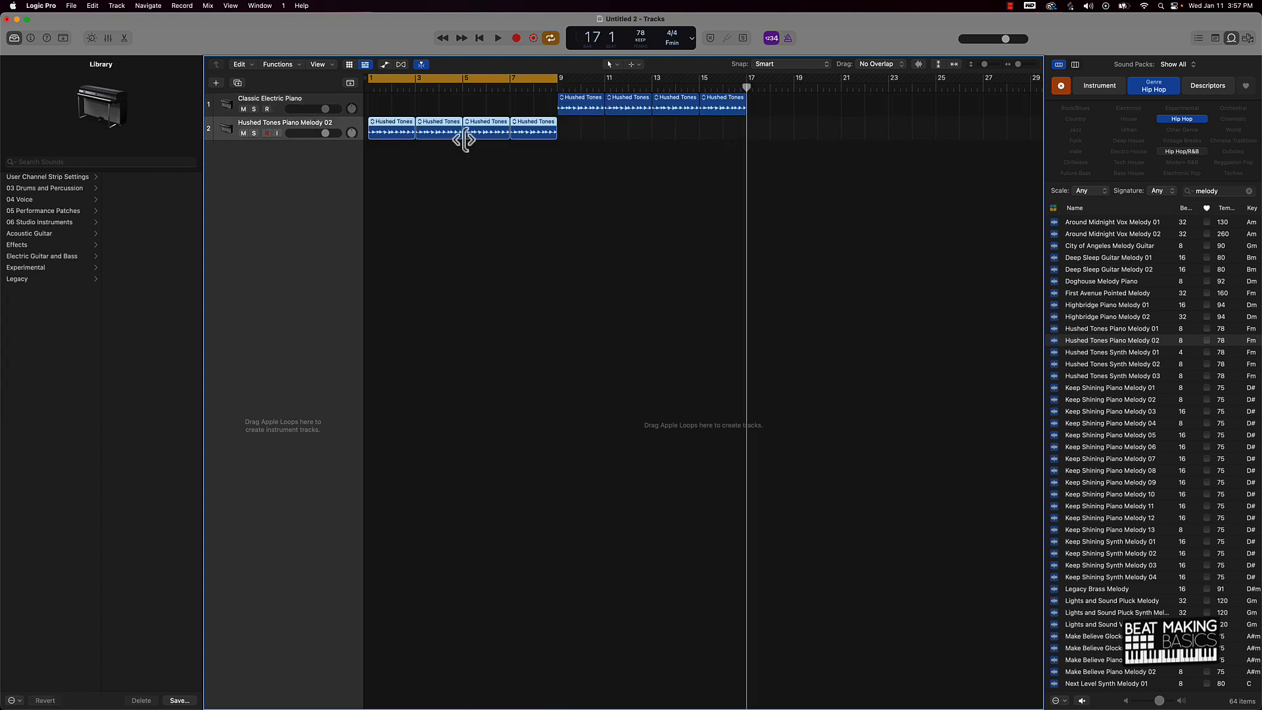
pyautogui.press('super+space')
pyautogui.press('Escape')
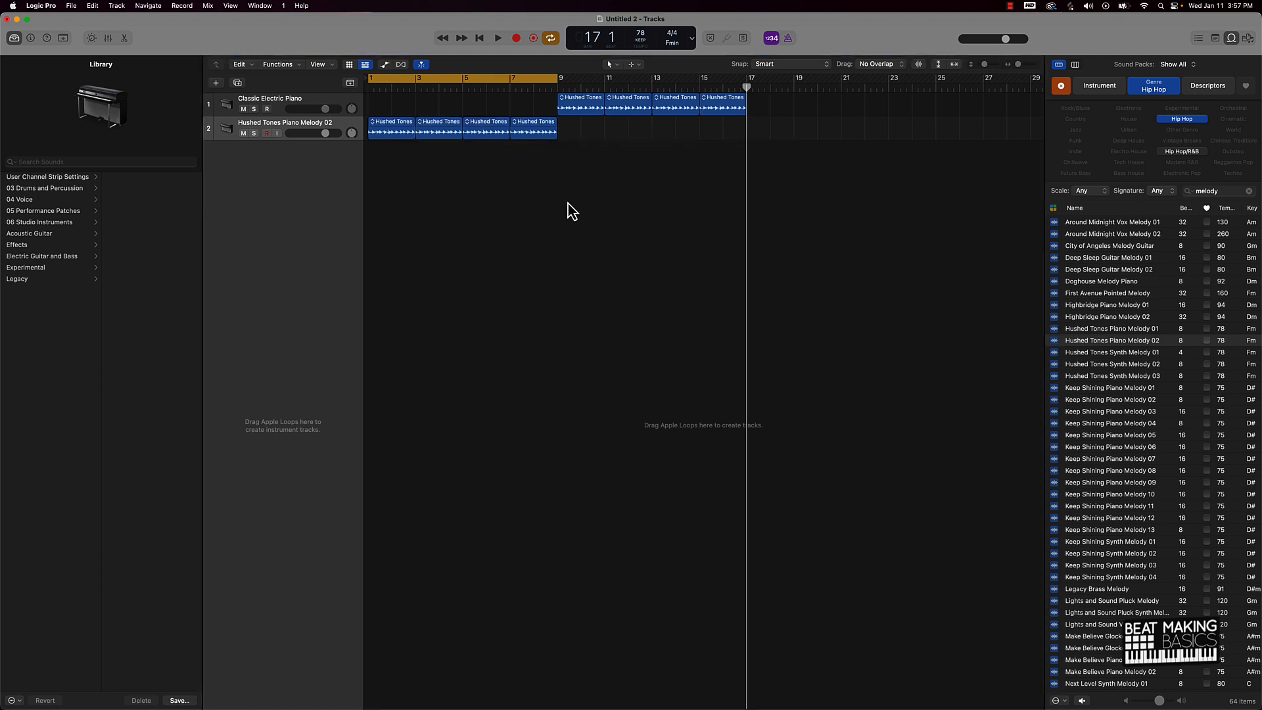
pyautogui.press('super+v')
pyautogui.moveTo(587, 167); pyautogui.dragTo(1070, 72)
pyautogui.press('Delete')
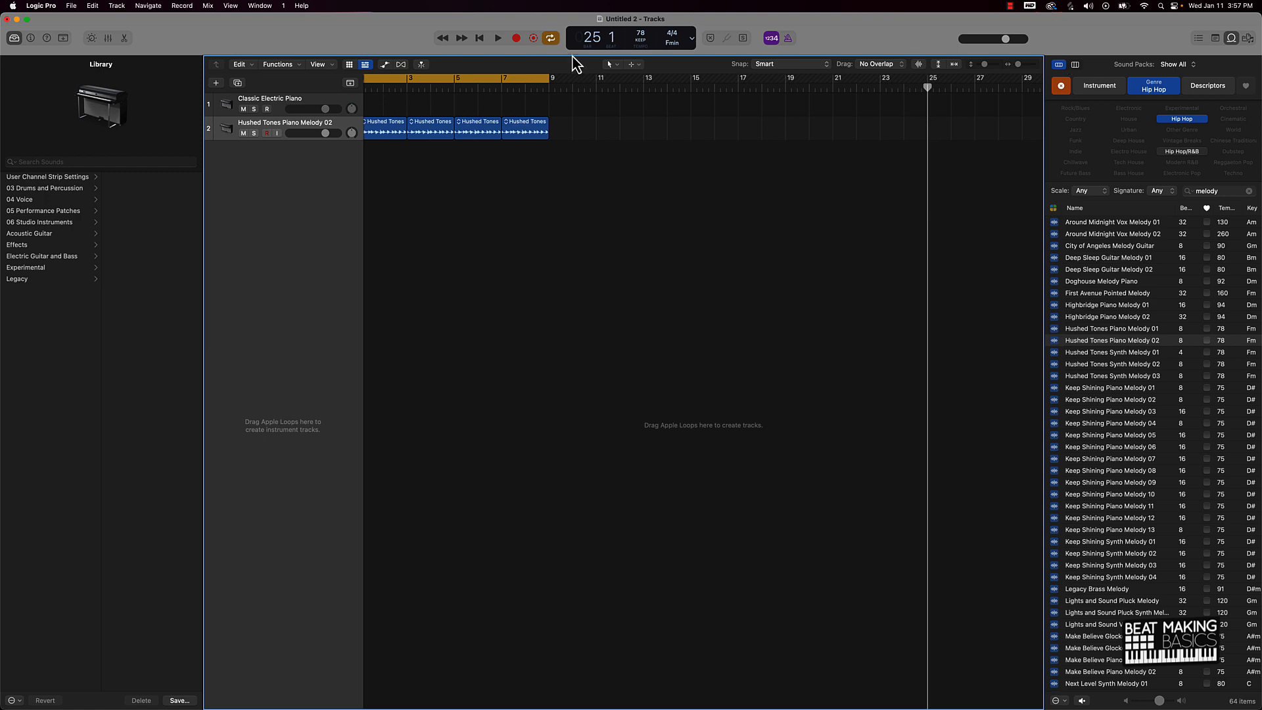
# - Play back the piano melody regions within the cycle area and stop the playback
pyautogui.press('space')
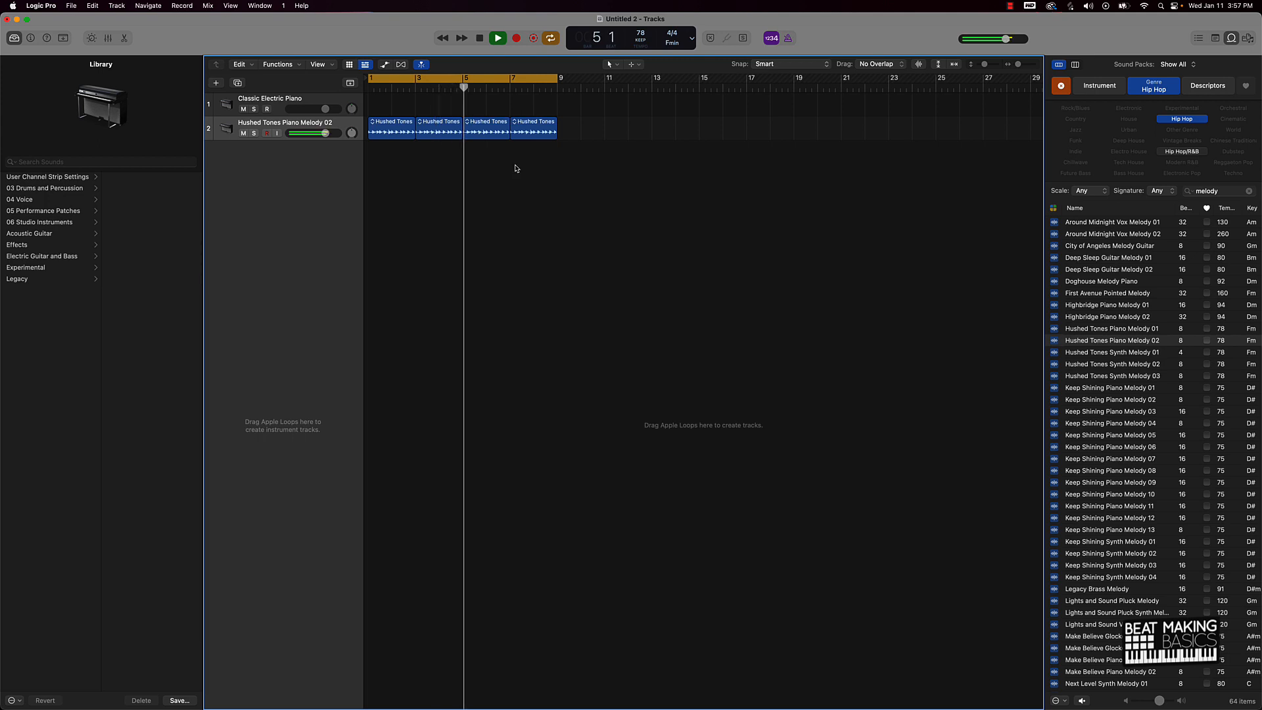
pyautogui.press('space')
# - Change the Classic Electric Piano track's sound to the Stinger Bass patch from the Bass category
pyautogui.click(303, 104)
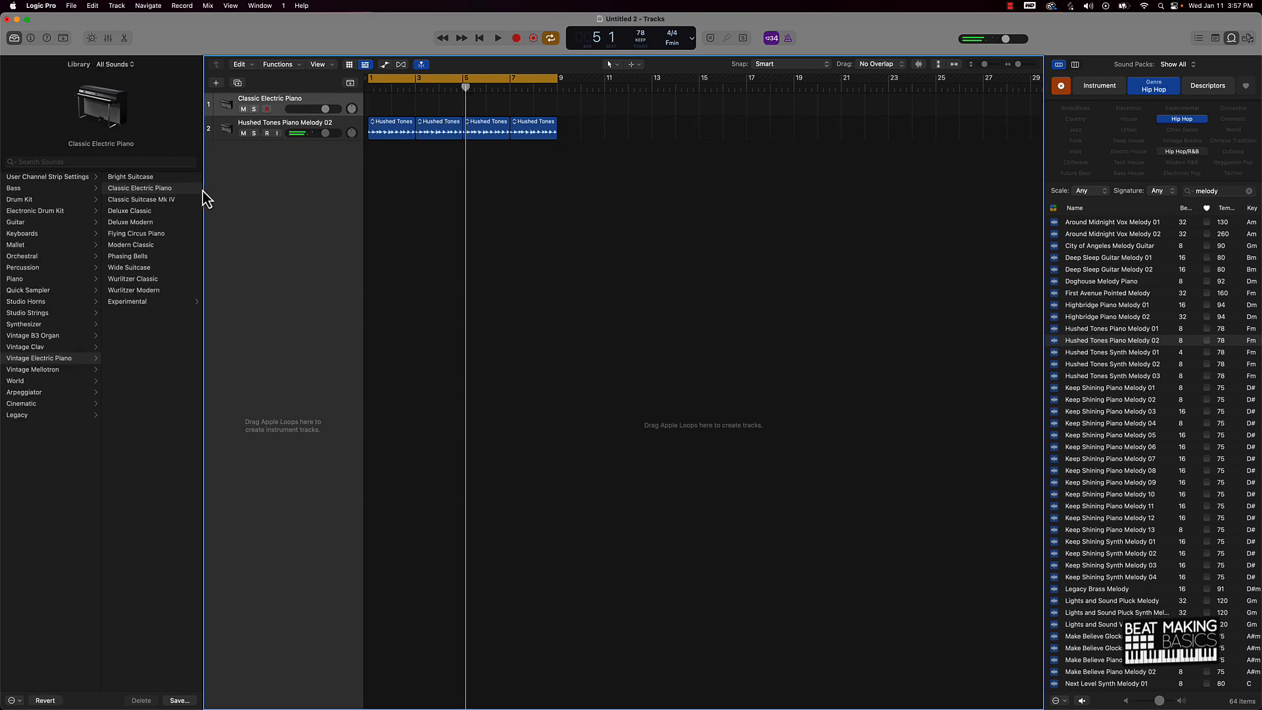
pyautogui.click(16, 188)
pyautogui.click(289, 107)
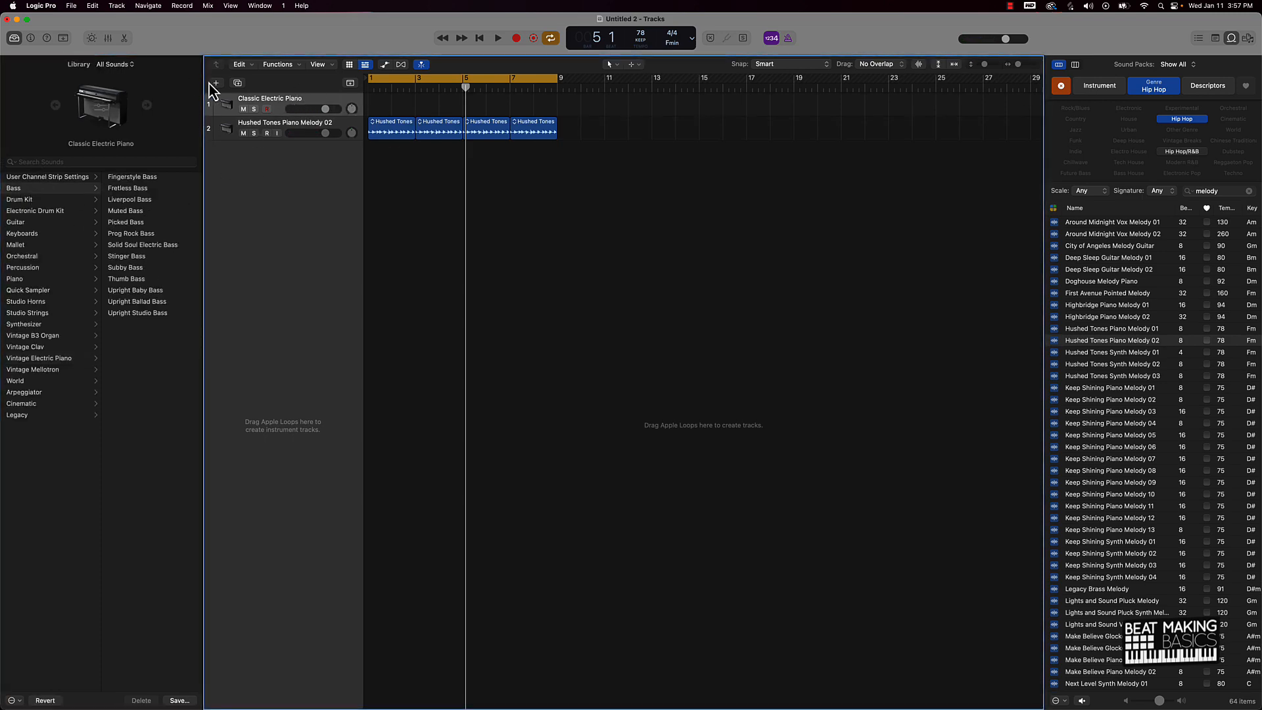
pyautogui.click(216, 83)
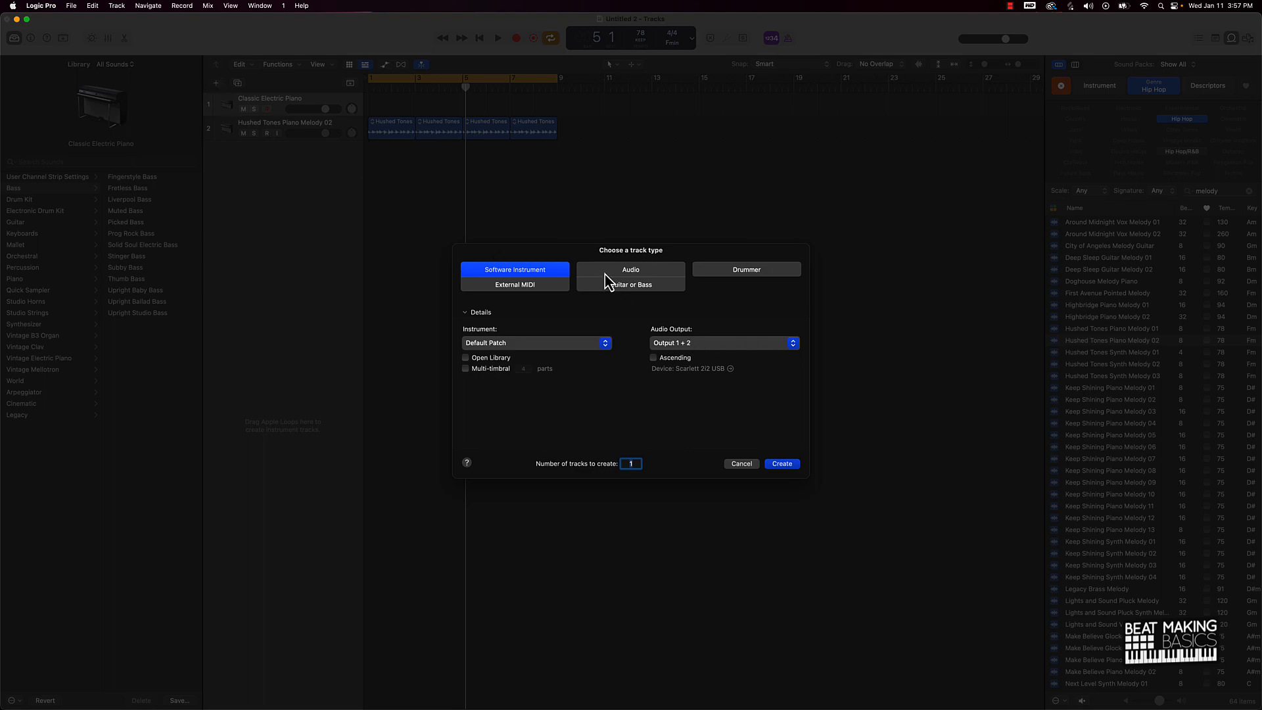
pyautogui.click(741, 464)
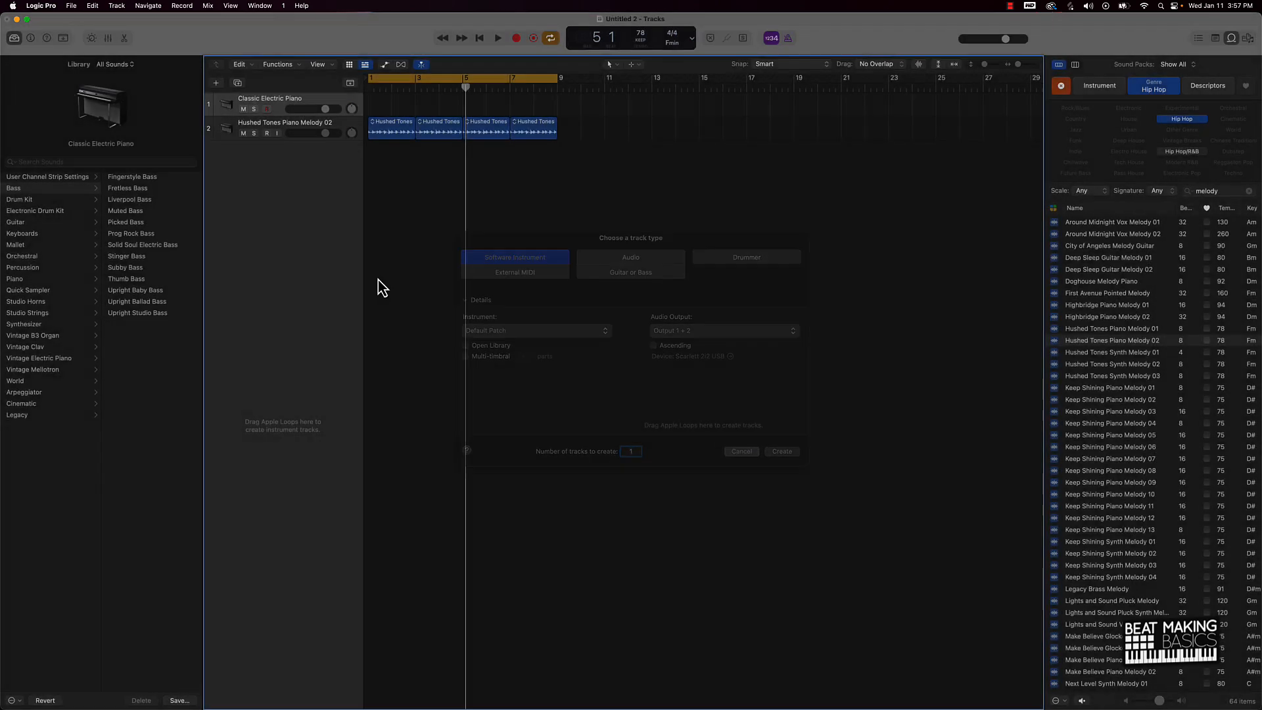
pyautogui.click(132, 256)
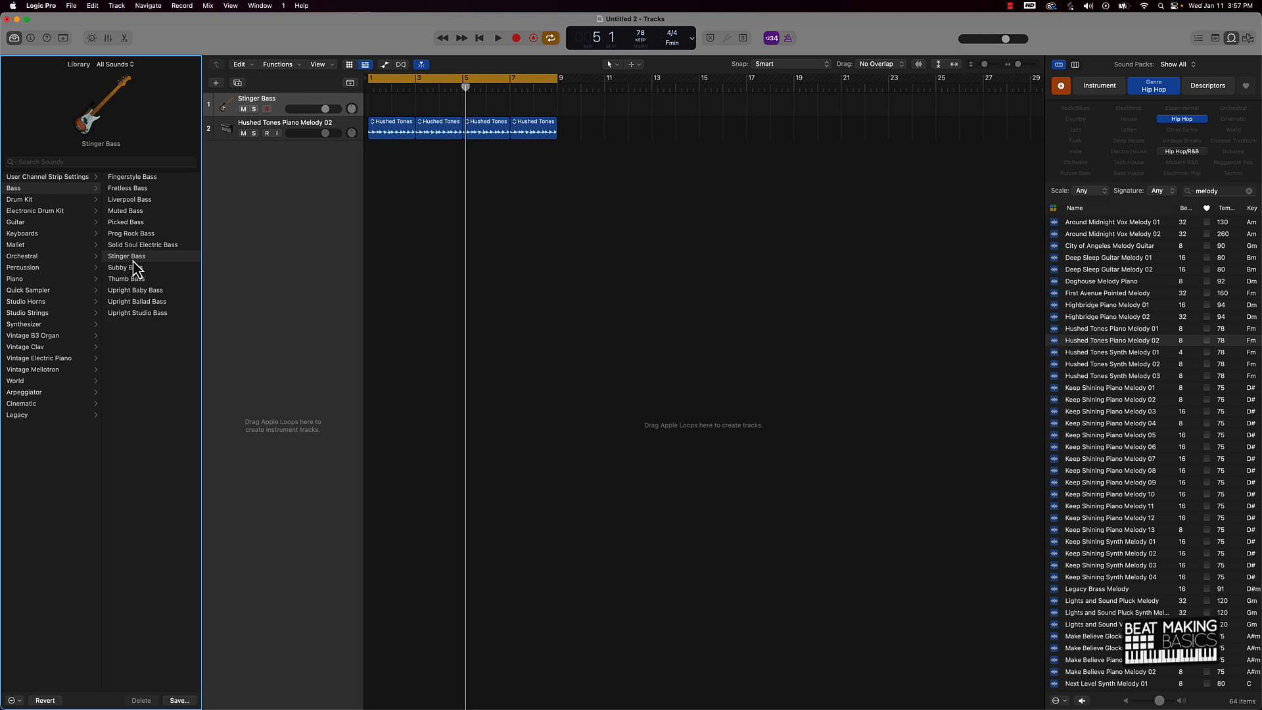
# - Show Musical Typing for the Stinger Bass track, raise its octave to C2, and try the notes E and F
pyautogui.press('super+k')
pyautogui.press('d')
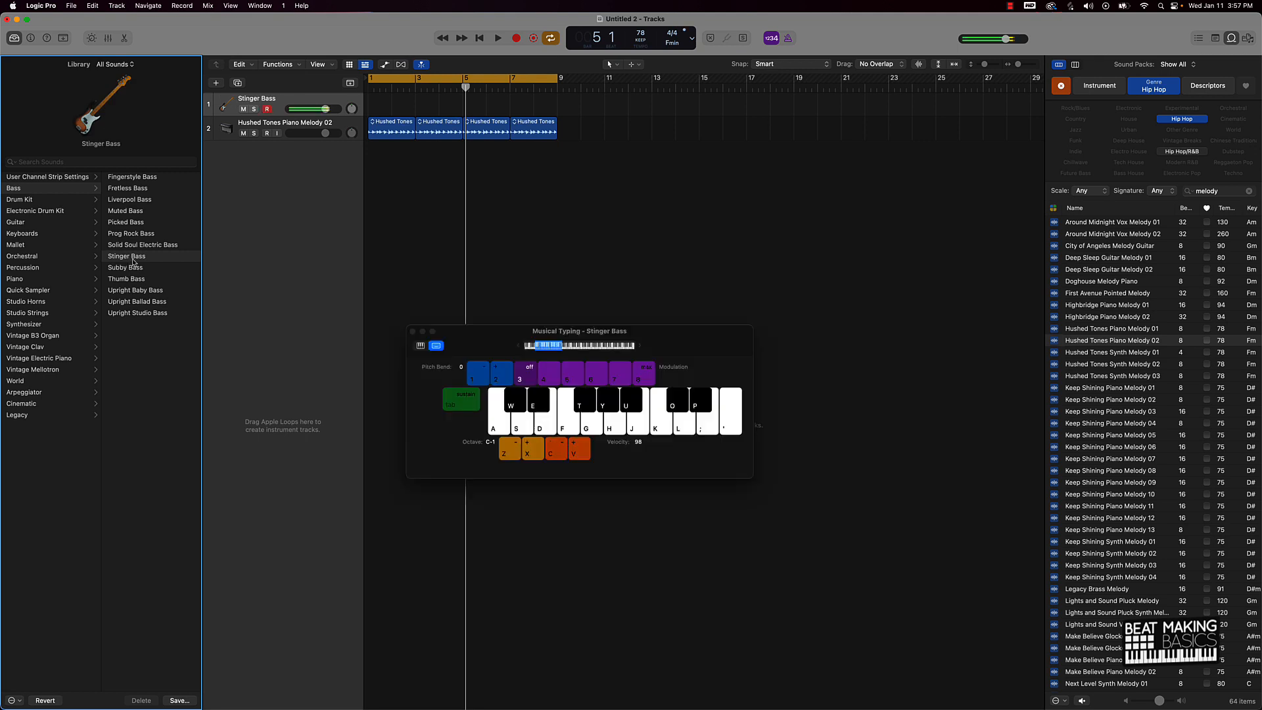
pyautogui.press('d')
pyautogui.press('d')
pyautogui.press('x')
pyautogui.press('x')
pyautogui.press('d')
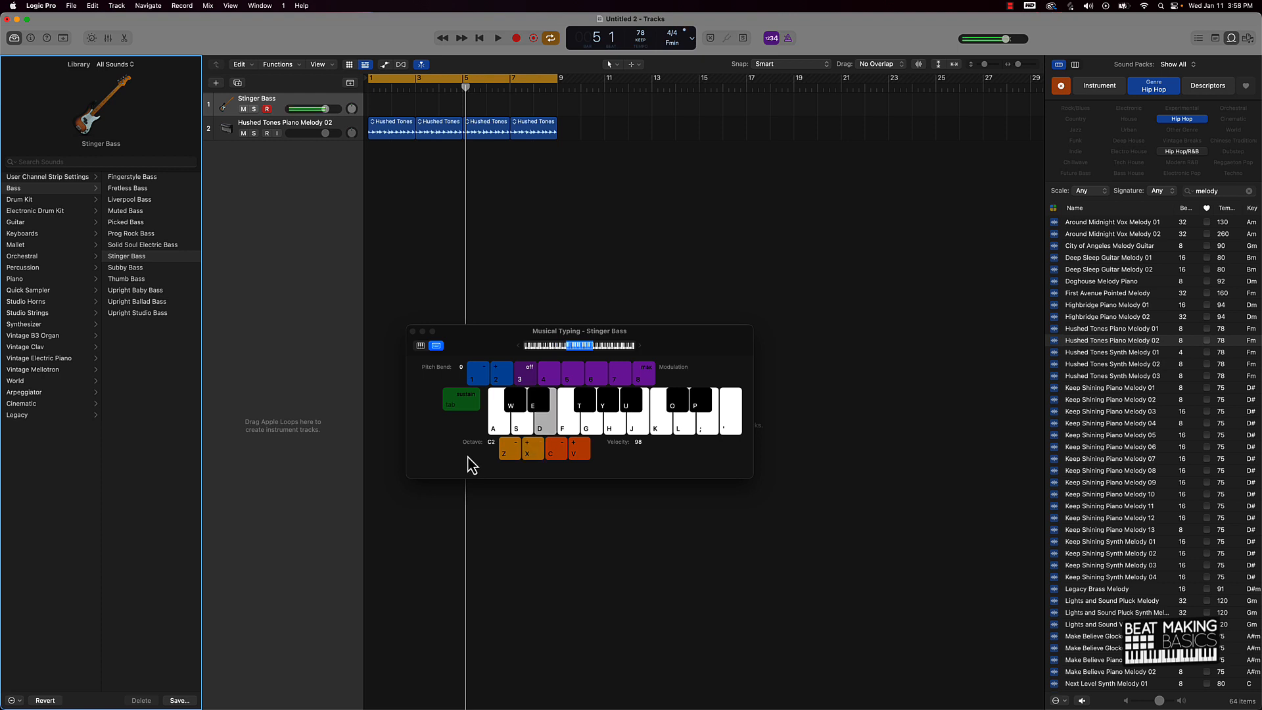
pyautogui.press('f')
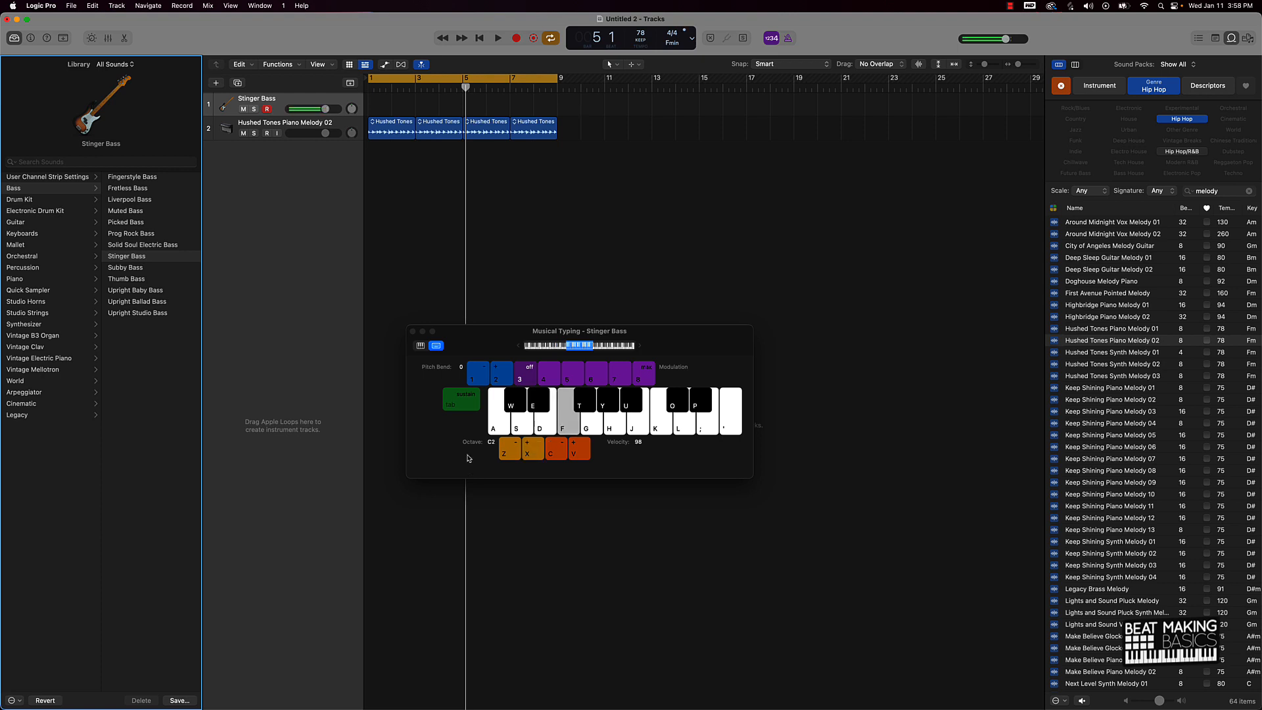
# - Try the note F with the Musical Typing octave at C3, and lower the octave to C1
pyautogui.press('x')
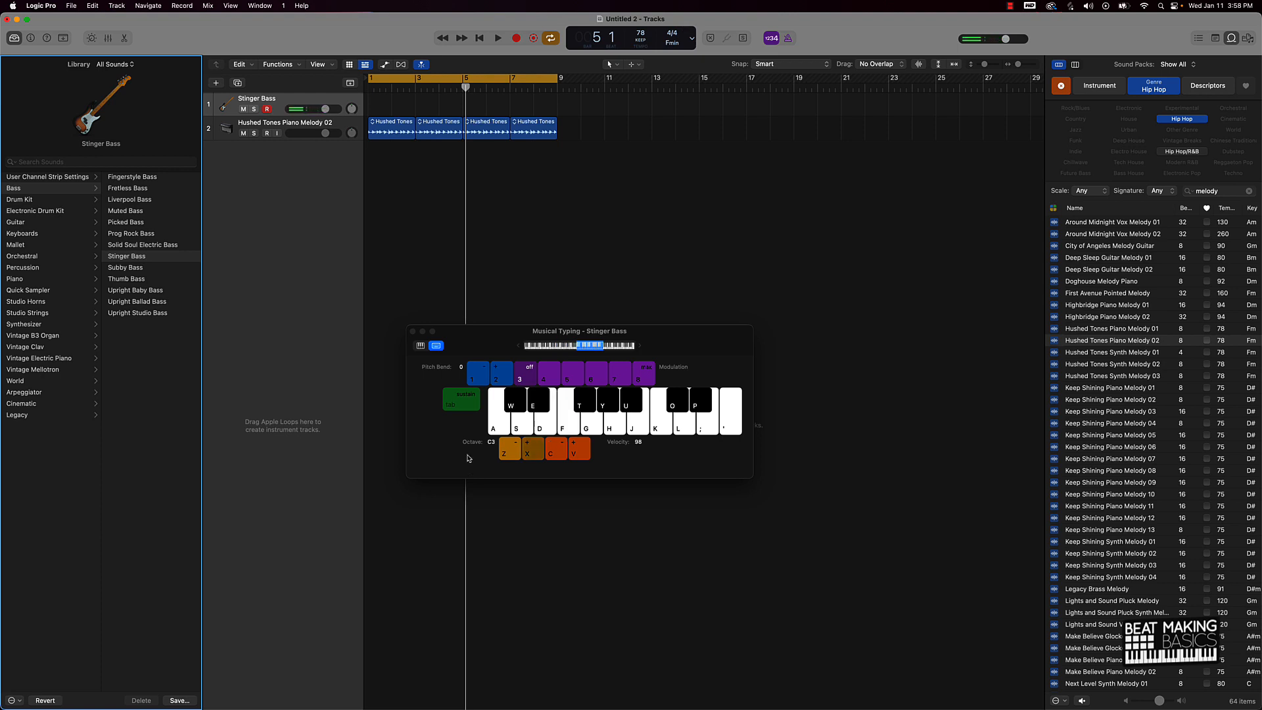
pyautogui.press('f')
pyautogui.press('z')
pyautogui.press('z')
pyautogui.press('f')
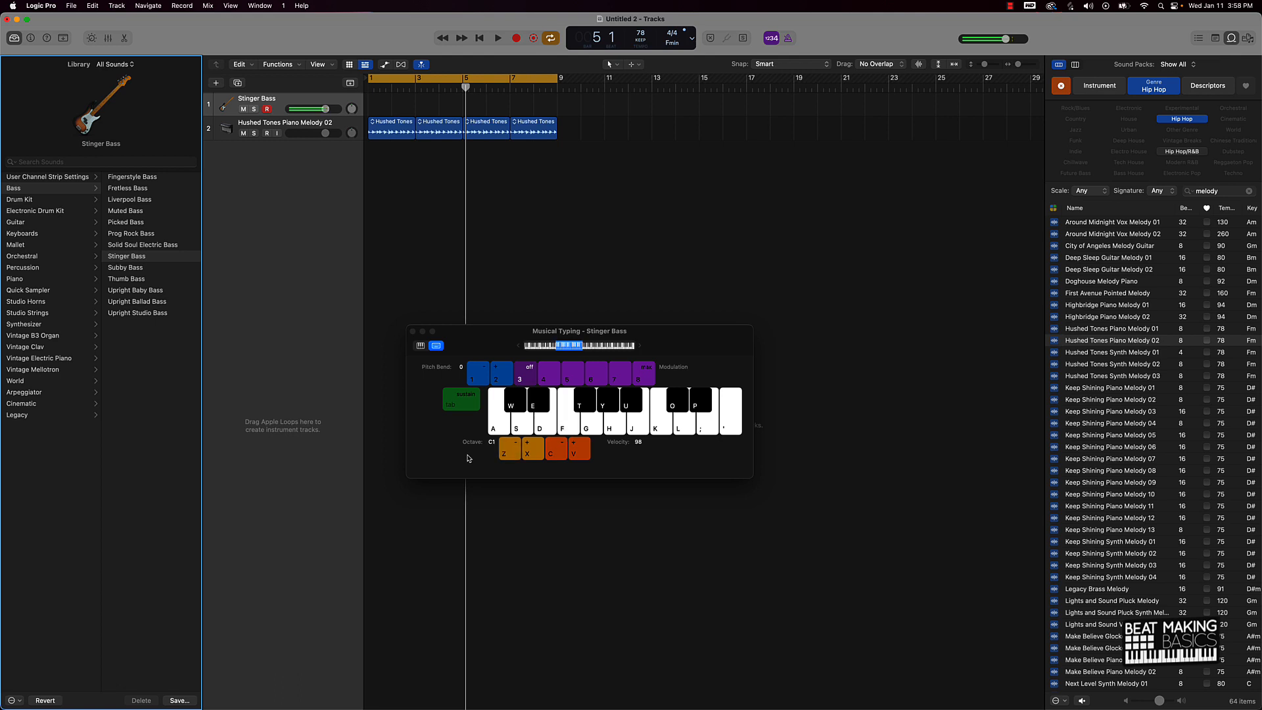
# - Play back the piano melody to find matching bass notes, trying F, F sharp, G and G sharp on Musical Typing
pyautogui.press('space')
pyautogui.press('f')
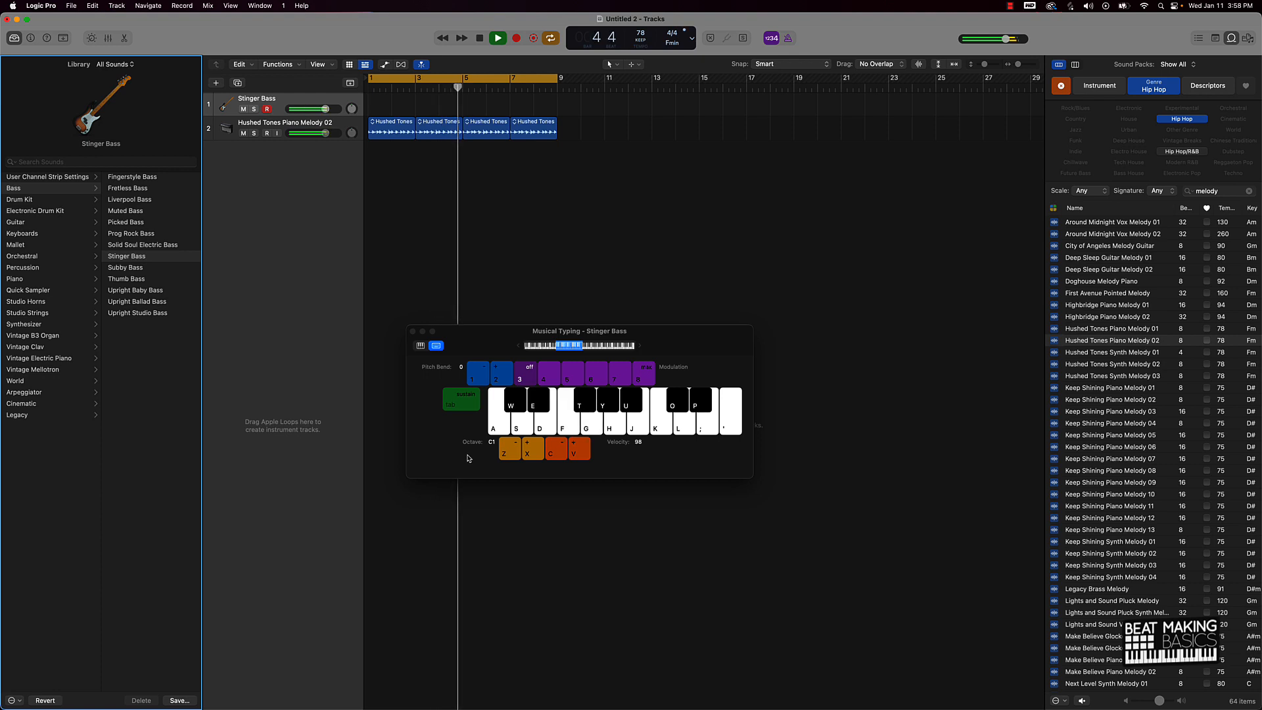
pyautogui.press('space')
pyautogui.press('f')
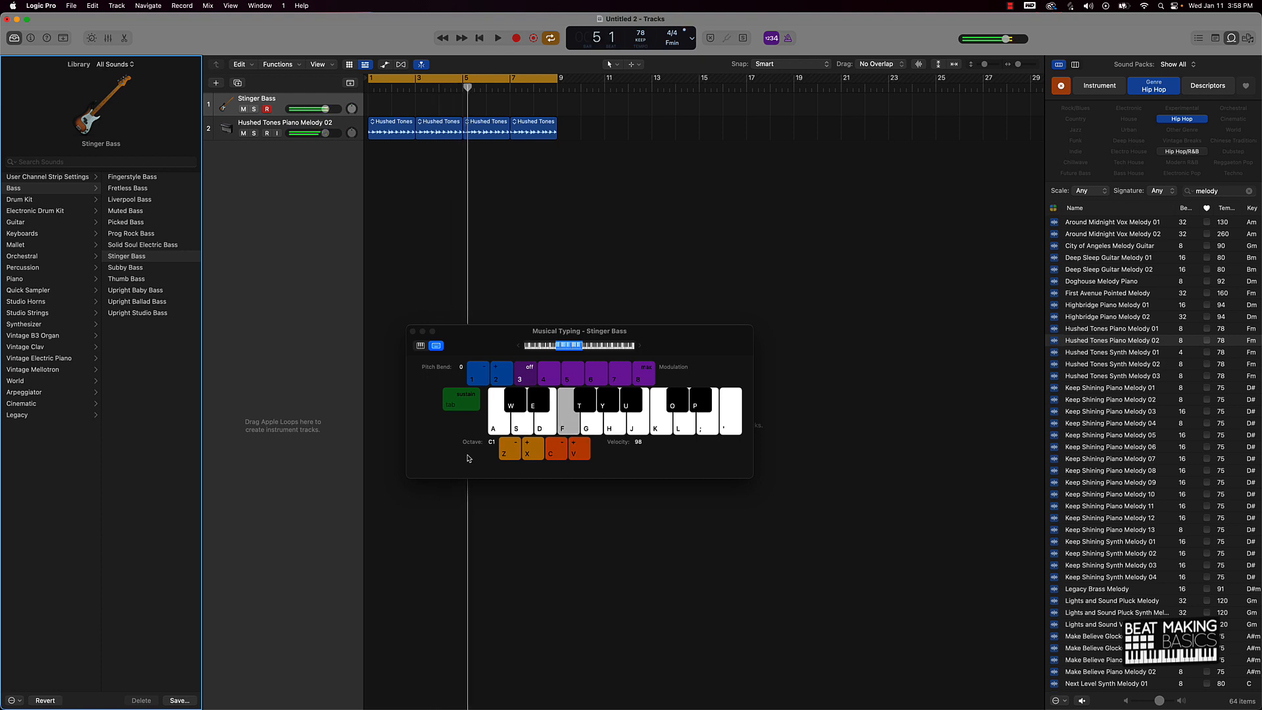
pyautogui.press('g')
pyautogui.press('t')
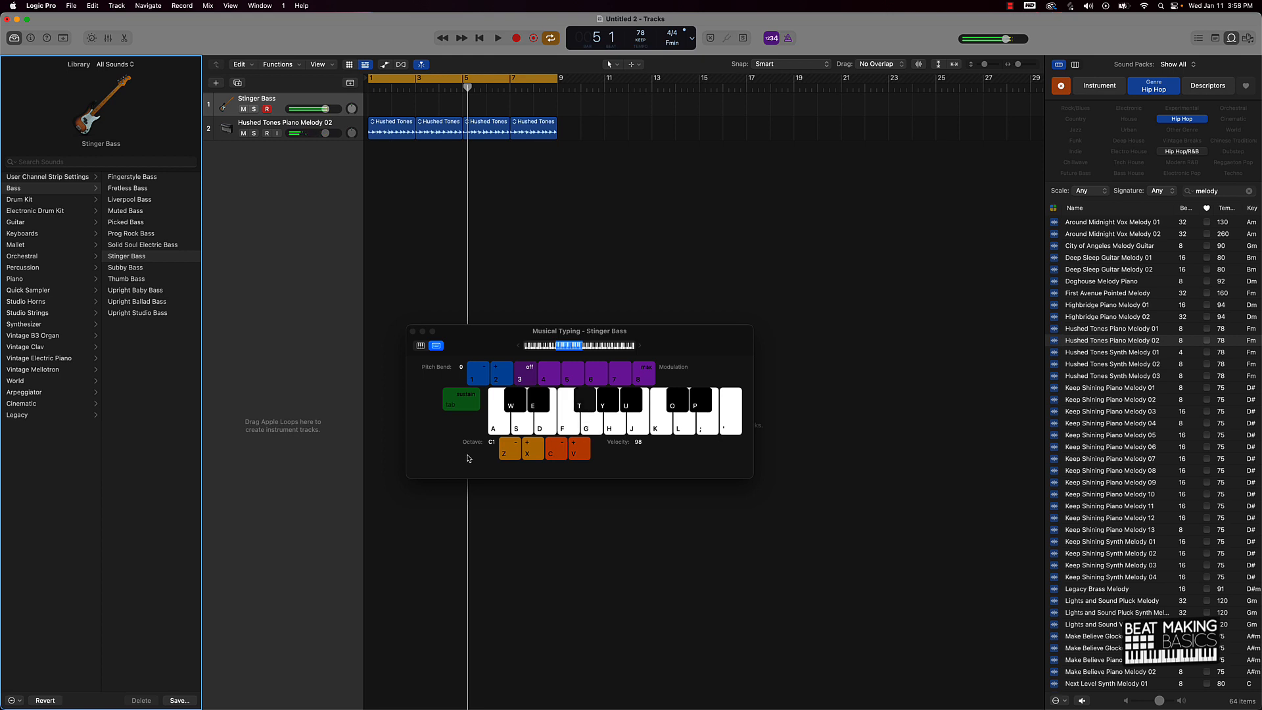
pyautogui.press('g')
pyautogui.press('y')
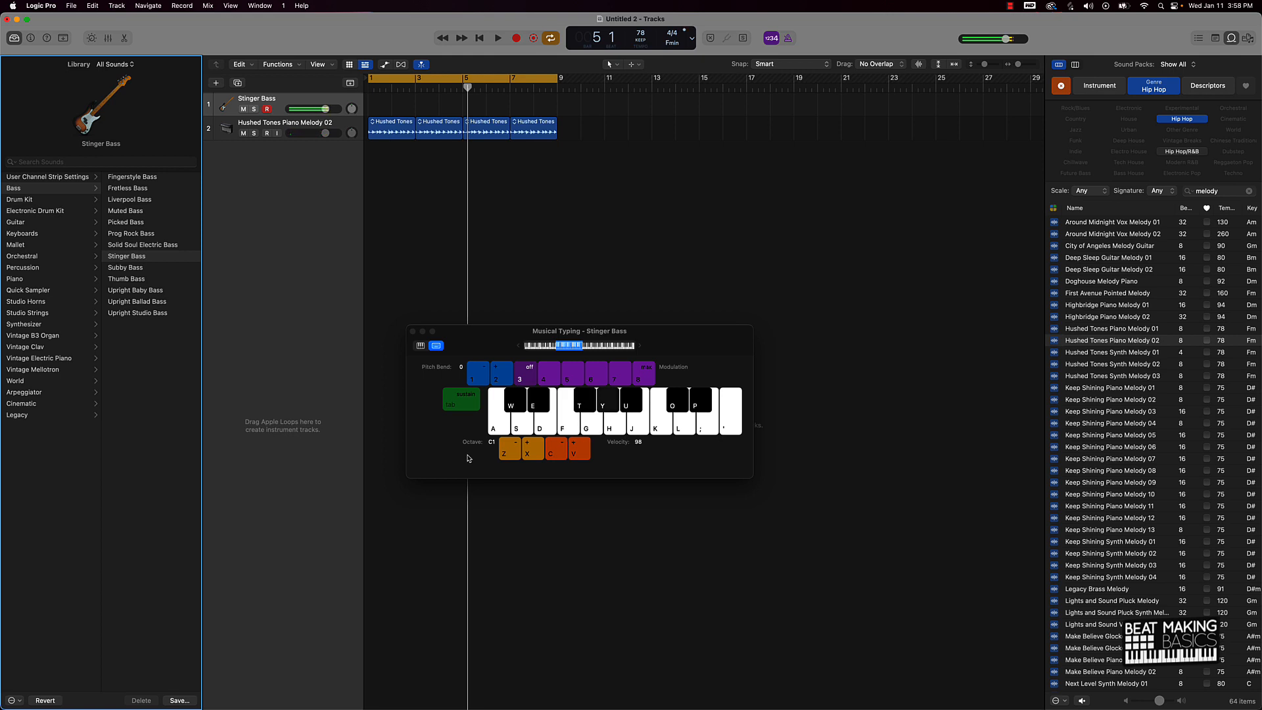
# - Raise the Musical Typing octave to C2 and try bass notes between G sharp and C for the Stinger Bass line
pyautogui.press('h')
pyautogui.press('x')
pyautogui.press('f')
pyautogui.press('g')
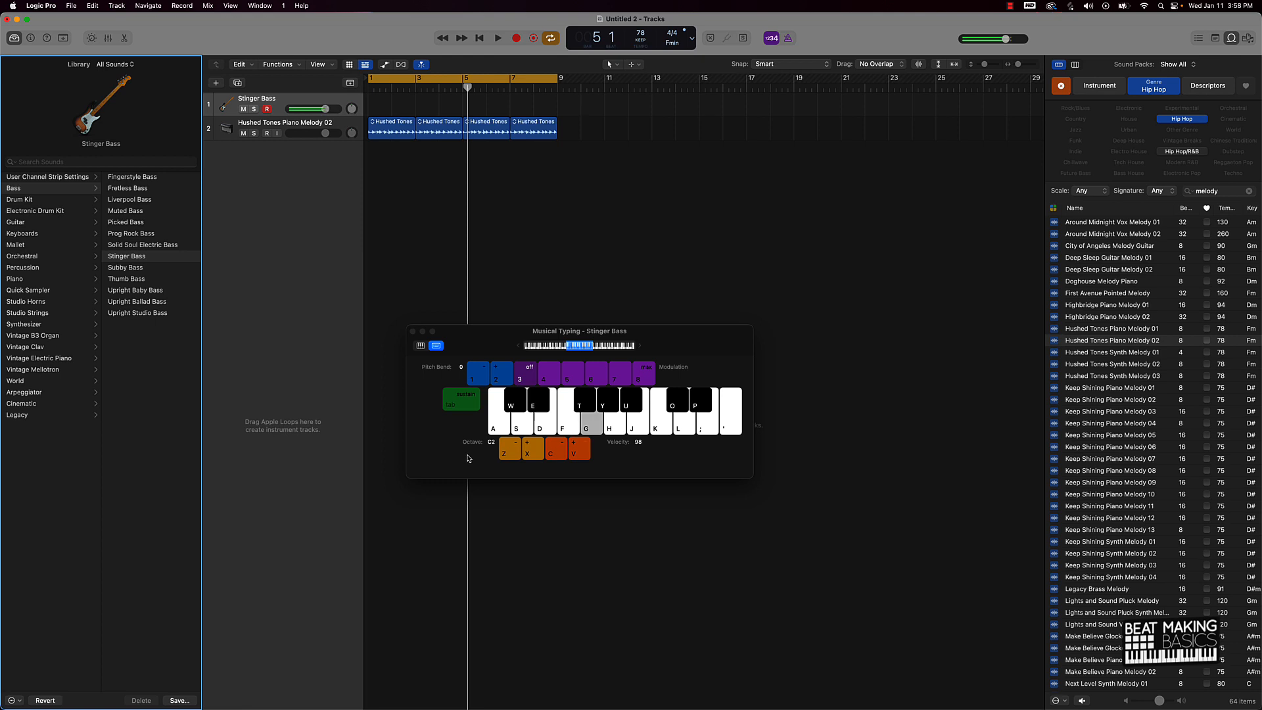
pyautogui.press('y')
pyautogui.press('d')
pyautogui.press('e')
pyautogui.press('s')
pyautogui.press('w')
pyautogui.press('a')
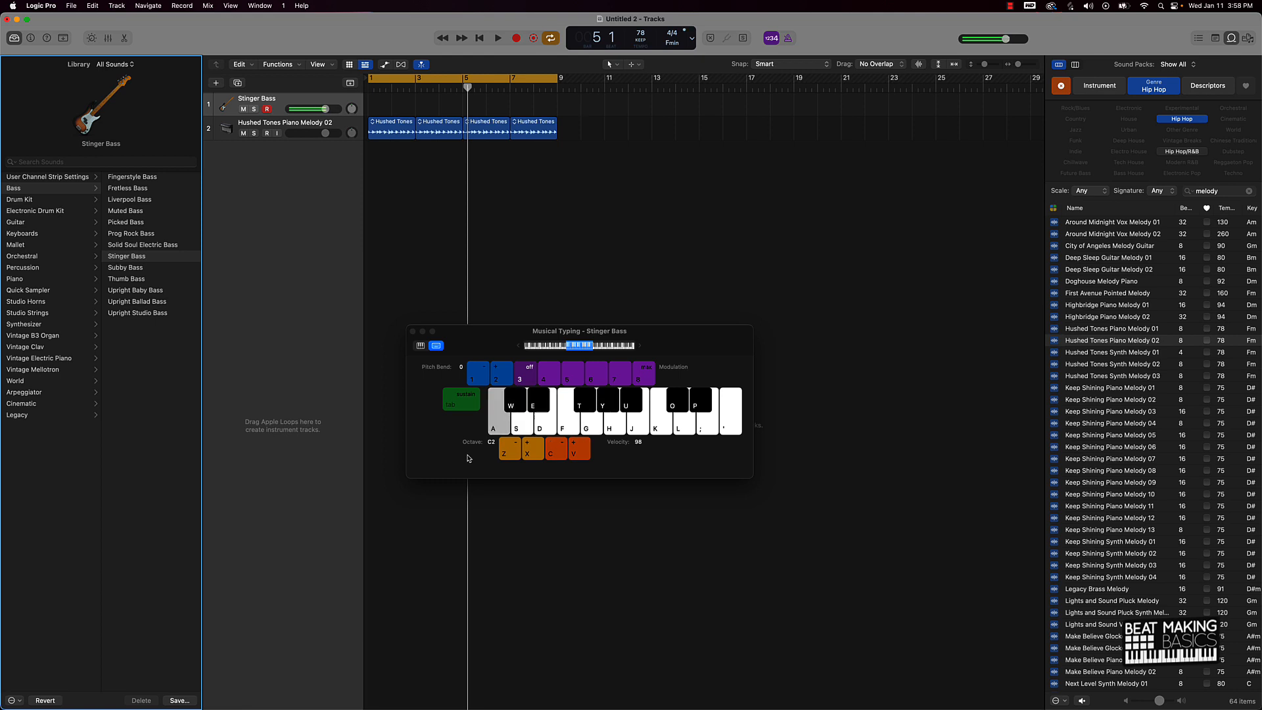
# - Try the bass progression F, G, C sharp and C on Musical Typing, and lower the octave to C1
pyautogui.press('f')
pyautogui.press('g')
pyautogui.press('w')
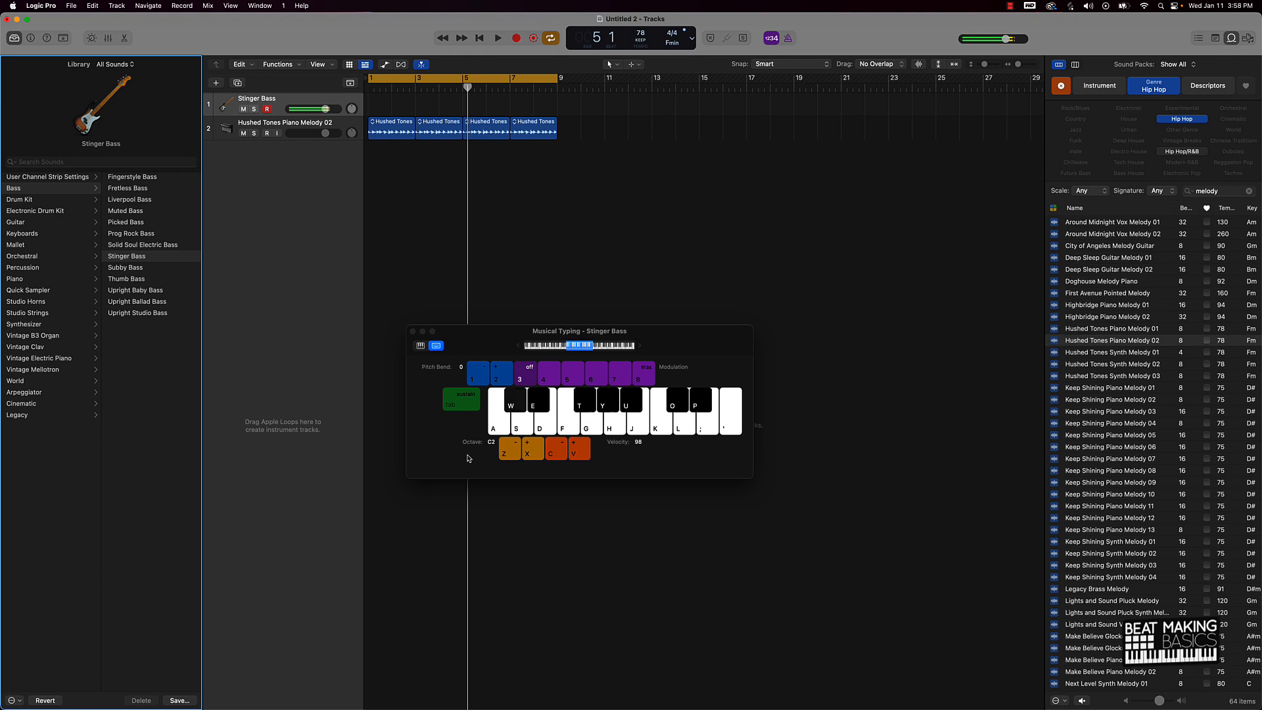
pyautogui.press('a')
pyautogui.press('w')
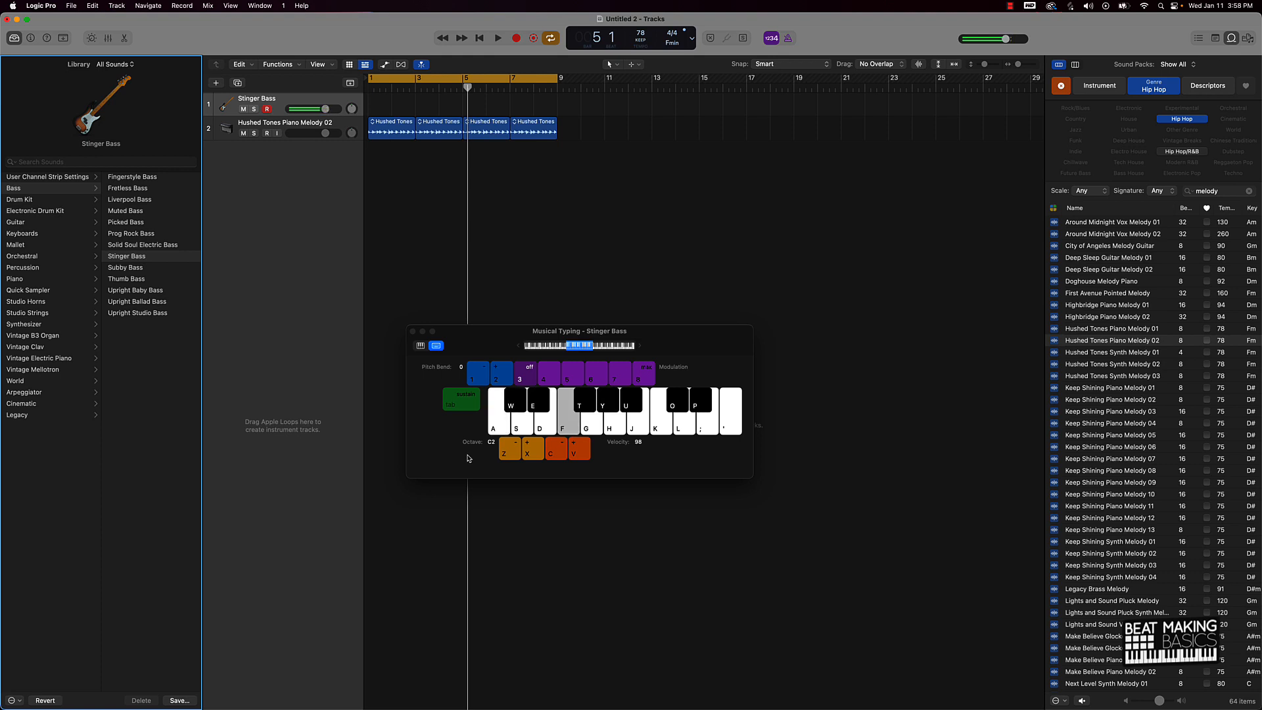
pyautogui.press('w')
pyautogui.press('a')
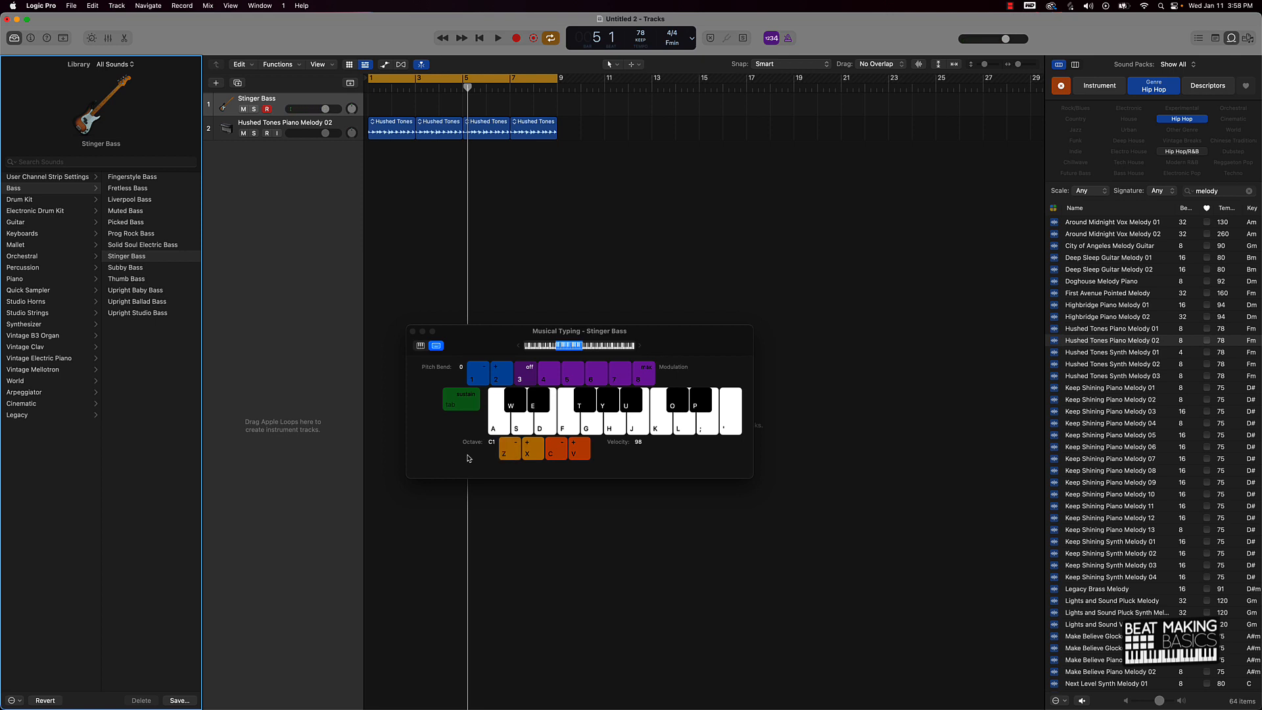
# - Record an eight-bar Stinger Bass part over the piano melody in octave C1, using F, E, G, G sharp, C and C sharp
pyautogui.press('r')
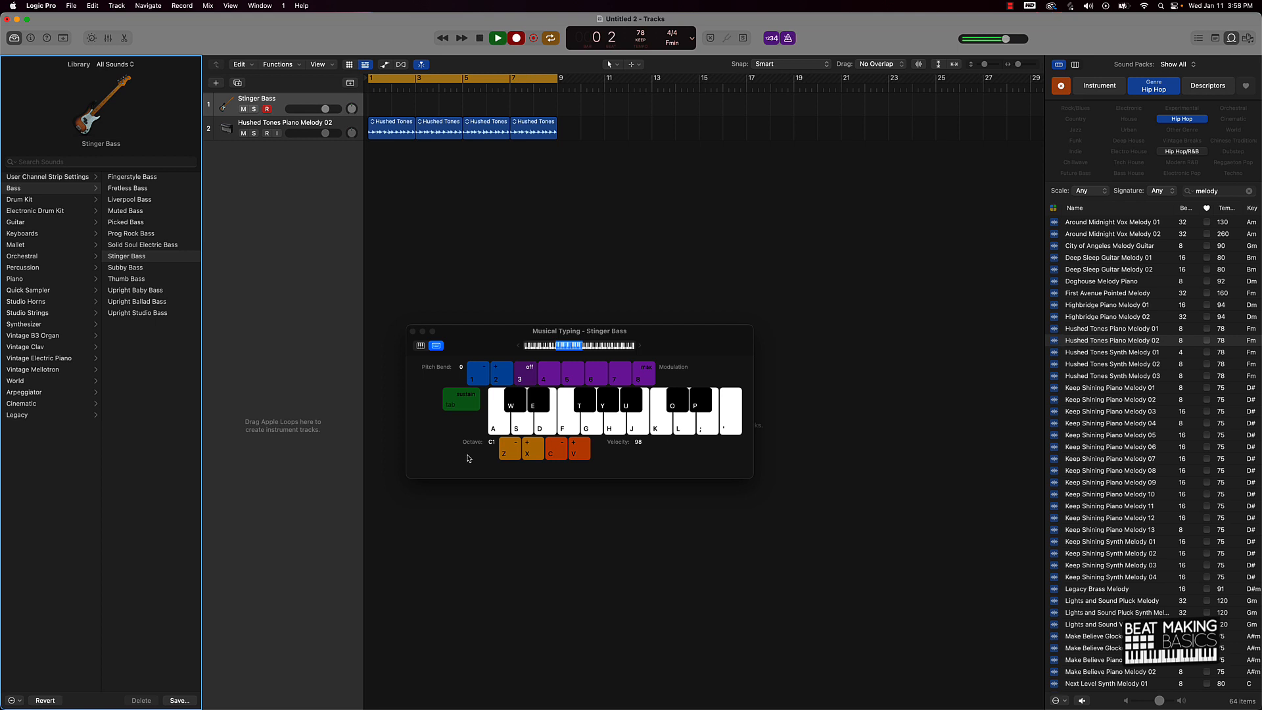
pyautogui.press('f')
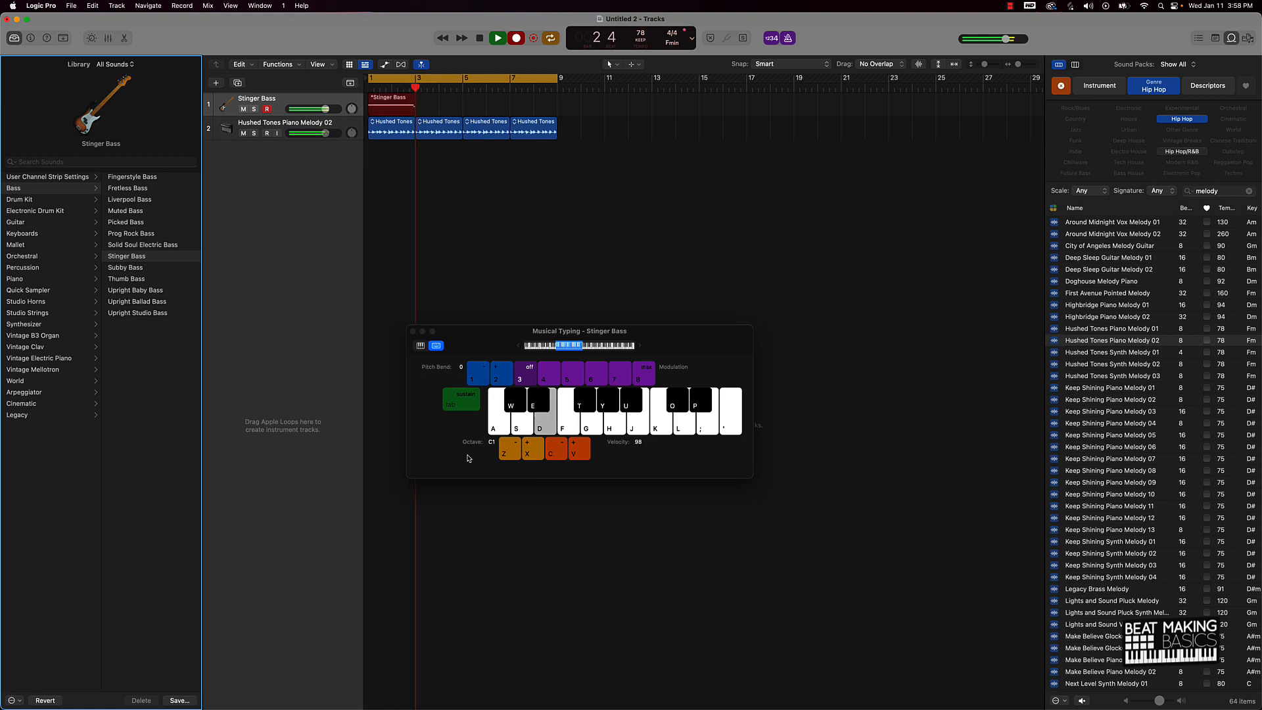
pyautogui.press('f')
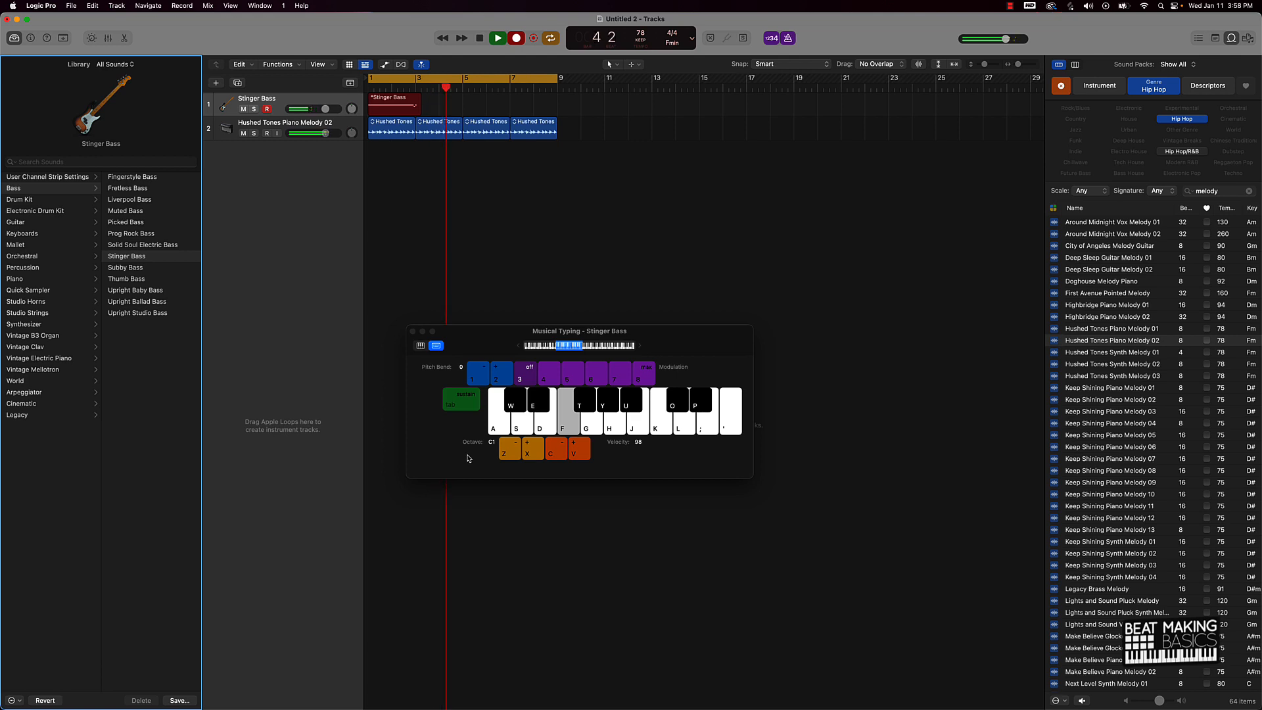
pyautogui.press('g')
pyautogui.press('y')
pyautogui.press('a')
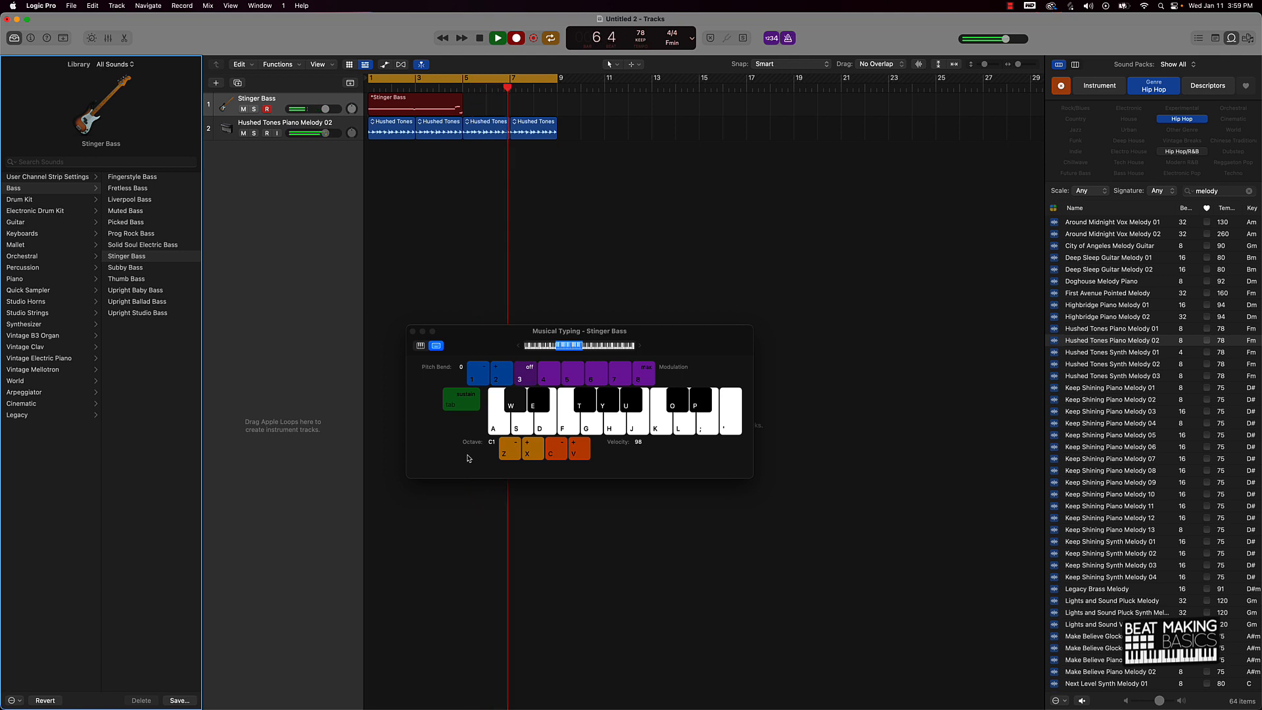
pyautogui.press('a')
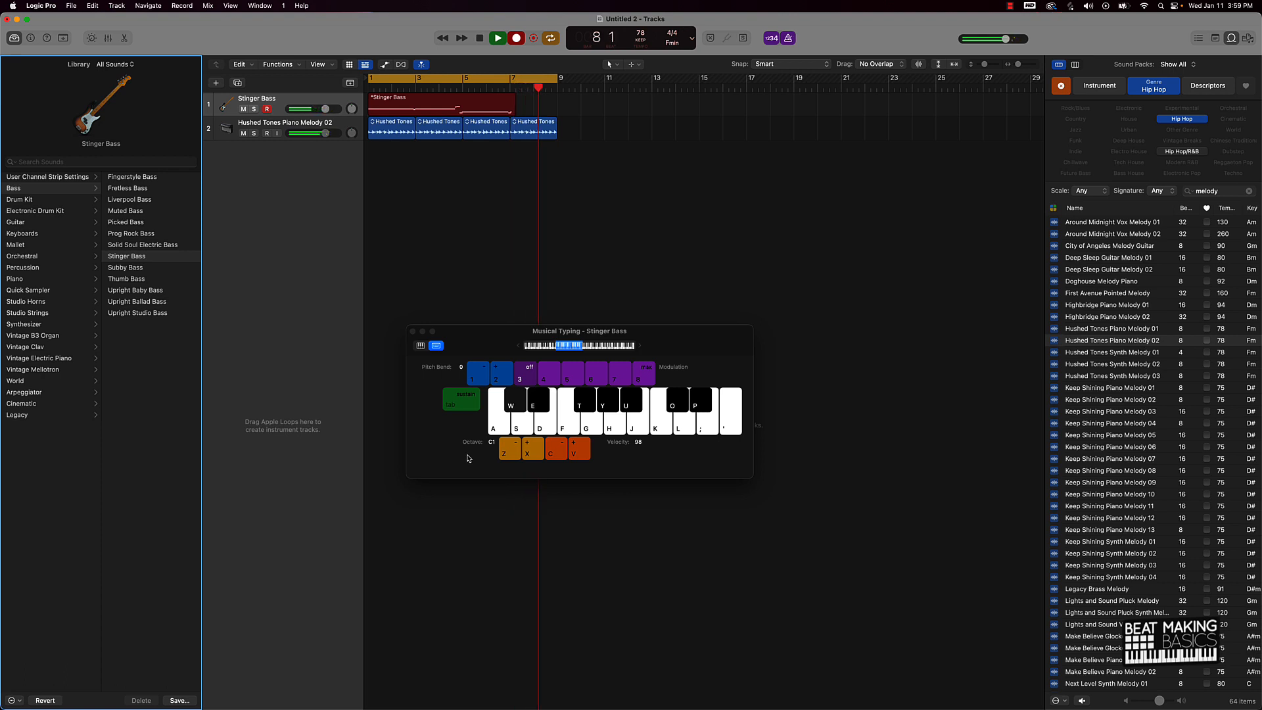
pyautogui.press('d')
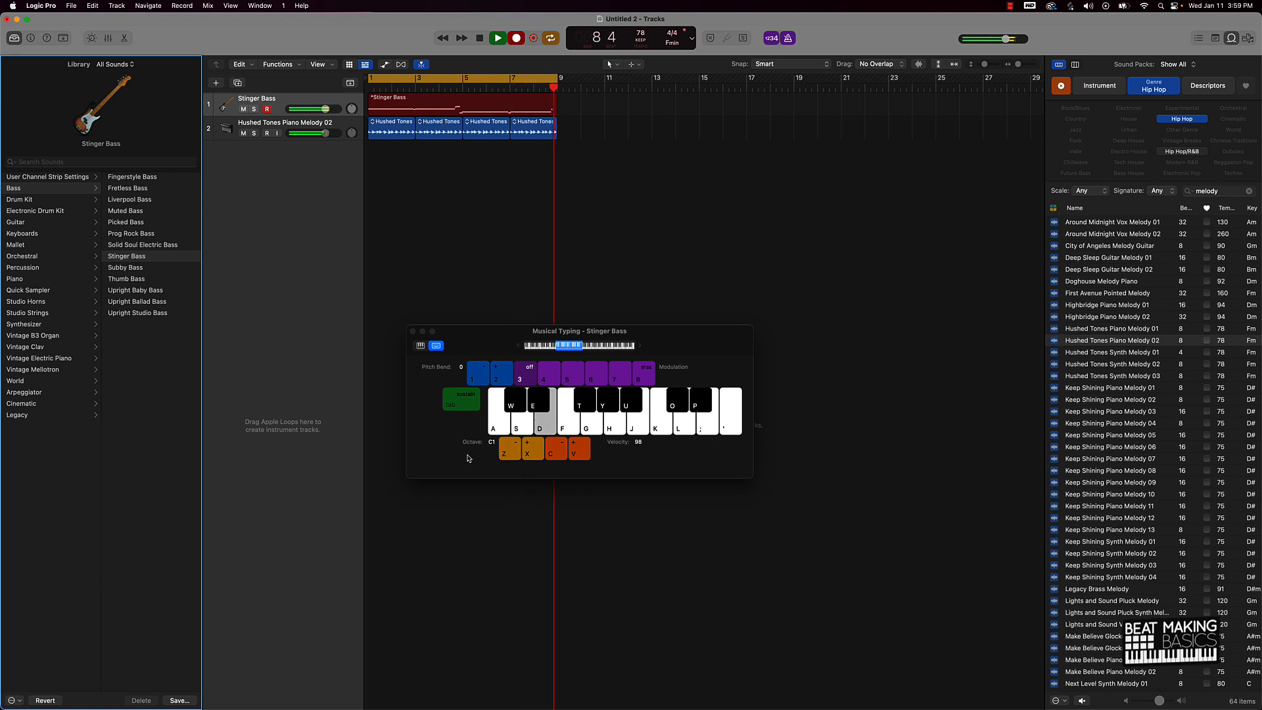
pyautogui.press('f')
pyautogui.press('space')
# - Try D, E and D sharp on Musical Typing as the ending note, raising the octave to C2
pyautogui.press('s')
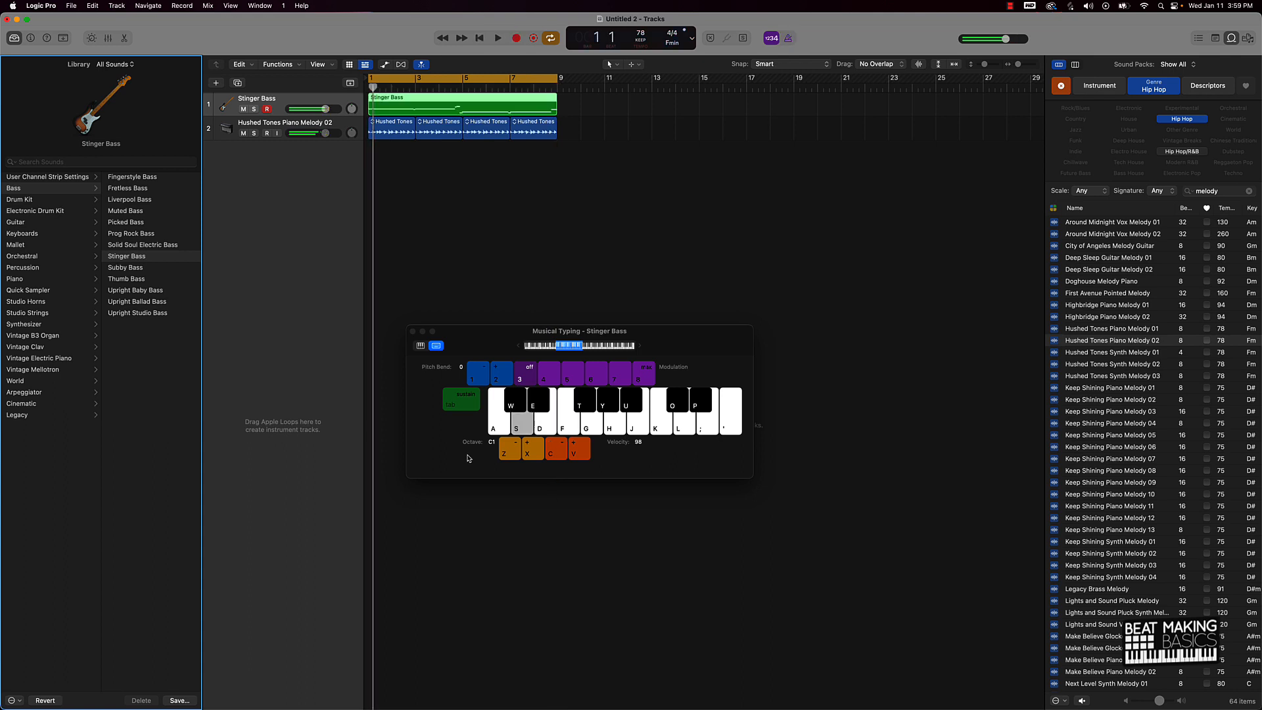
pyautogui.press('x')
pyautogui.press('s')
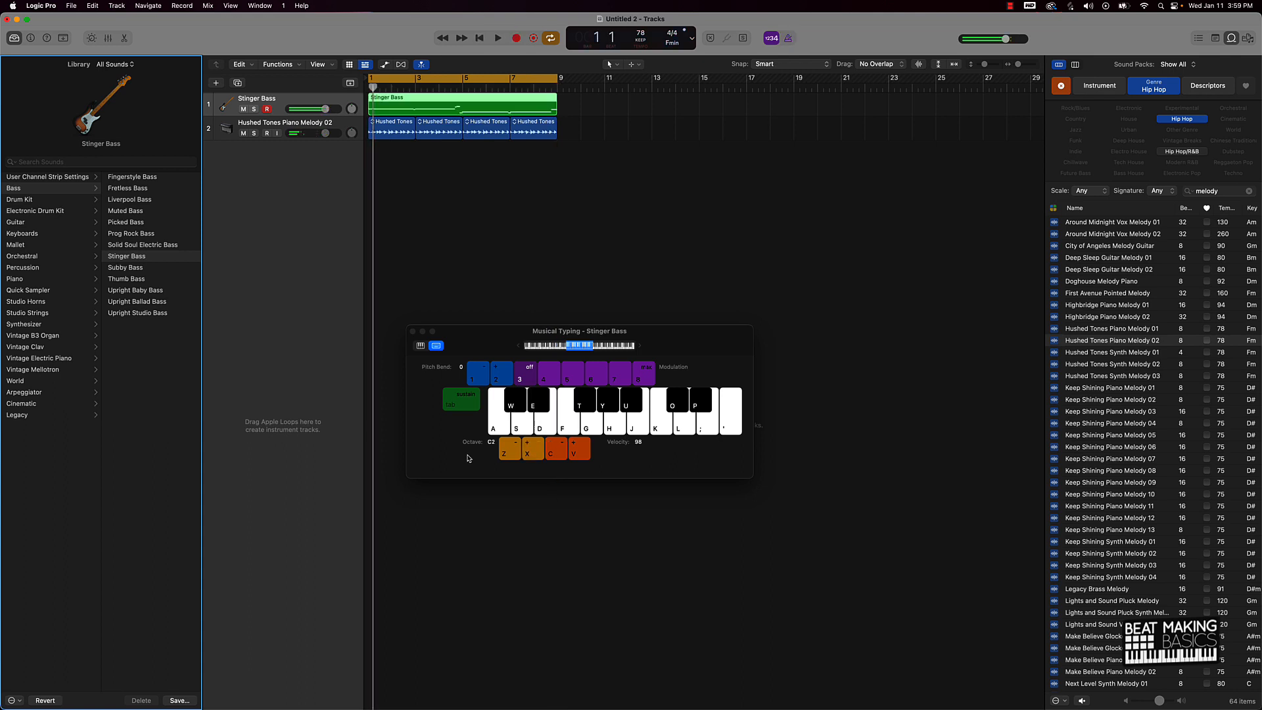
pyautogui.press('d')
pyautogui.press('e')
# - Close Musical Typing and open the recorded Stinger Bass region in an enlarged Piano Roll
pyautogui.click(413, 332)
pyautogui.doubleClick(468, 109)
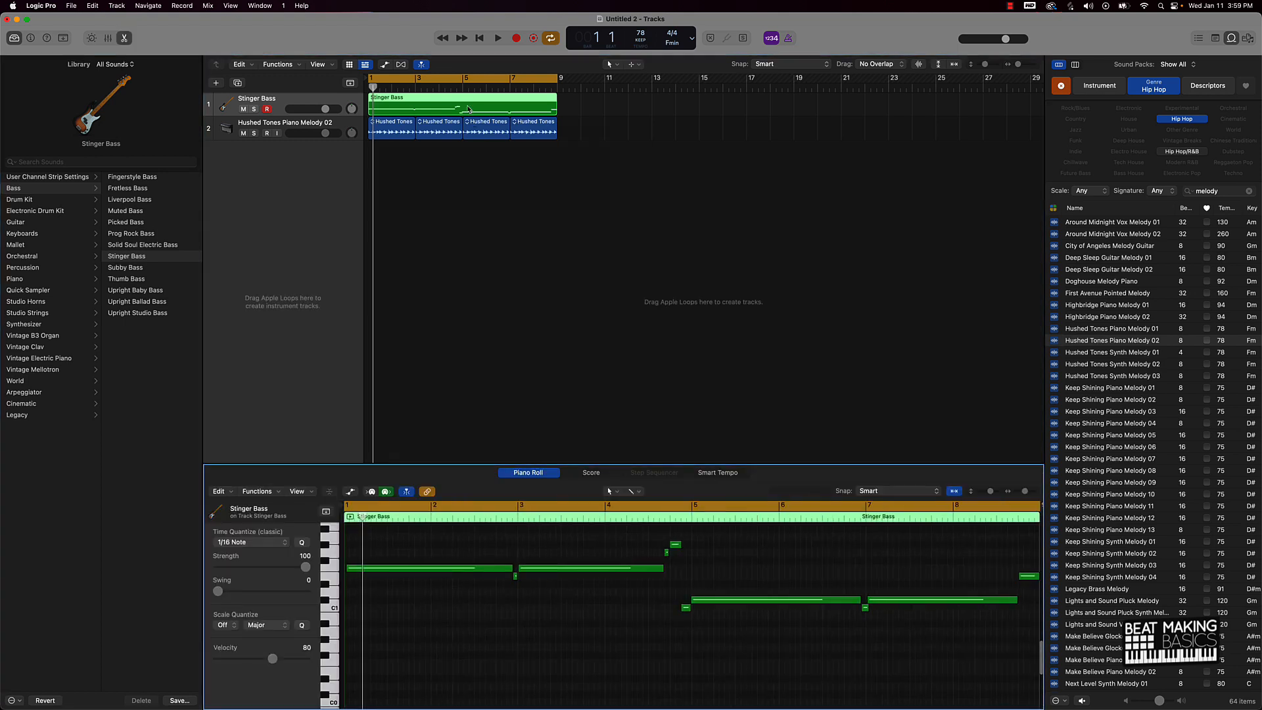
pyautogui.moveTo(659, 462); pyautogui.dragTo(657, 324)
pyautogui.hscroll(3, 713, 471)
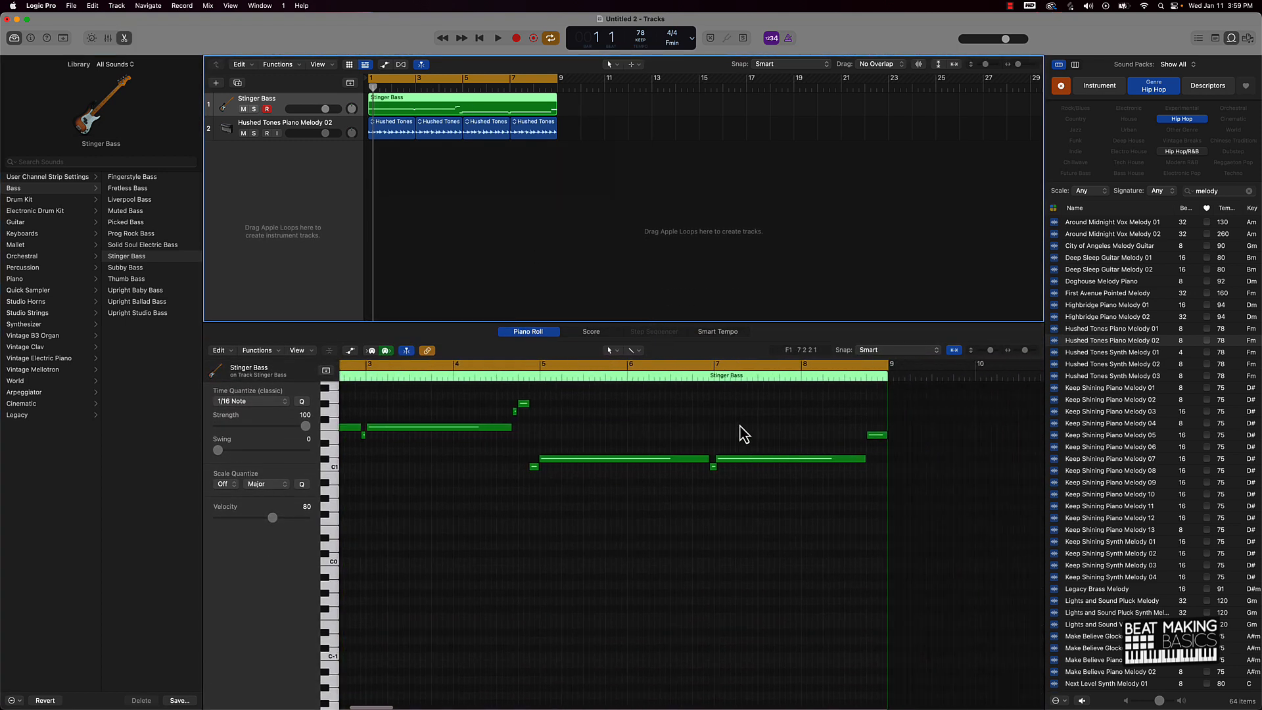
# - Lower the last note of the Stinger Bass region by one semitone to D#1
pyautogui.press('e')
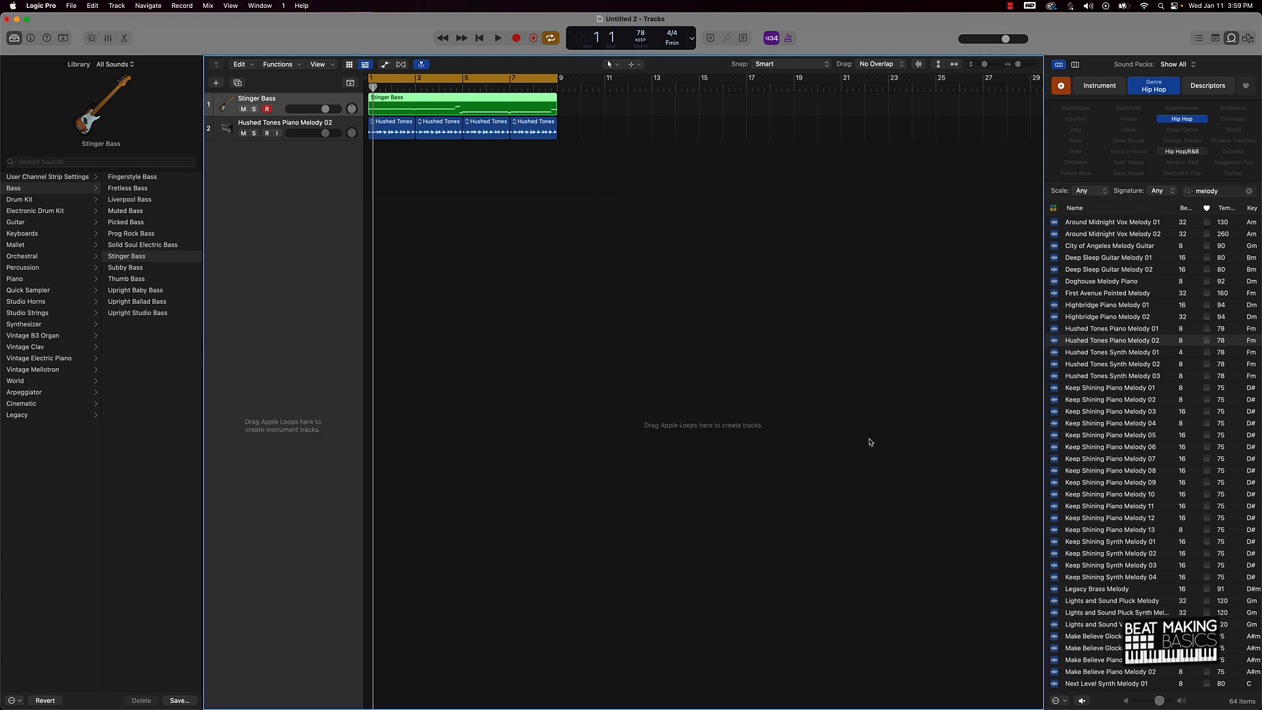
pyautogui.press('e')
pyautogui.hscroll(2, 946, 516)
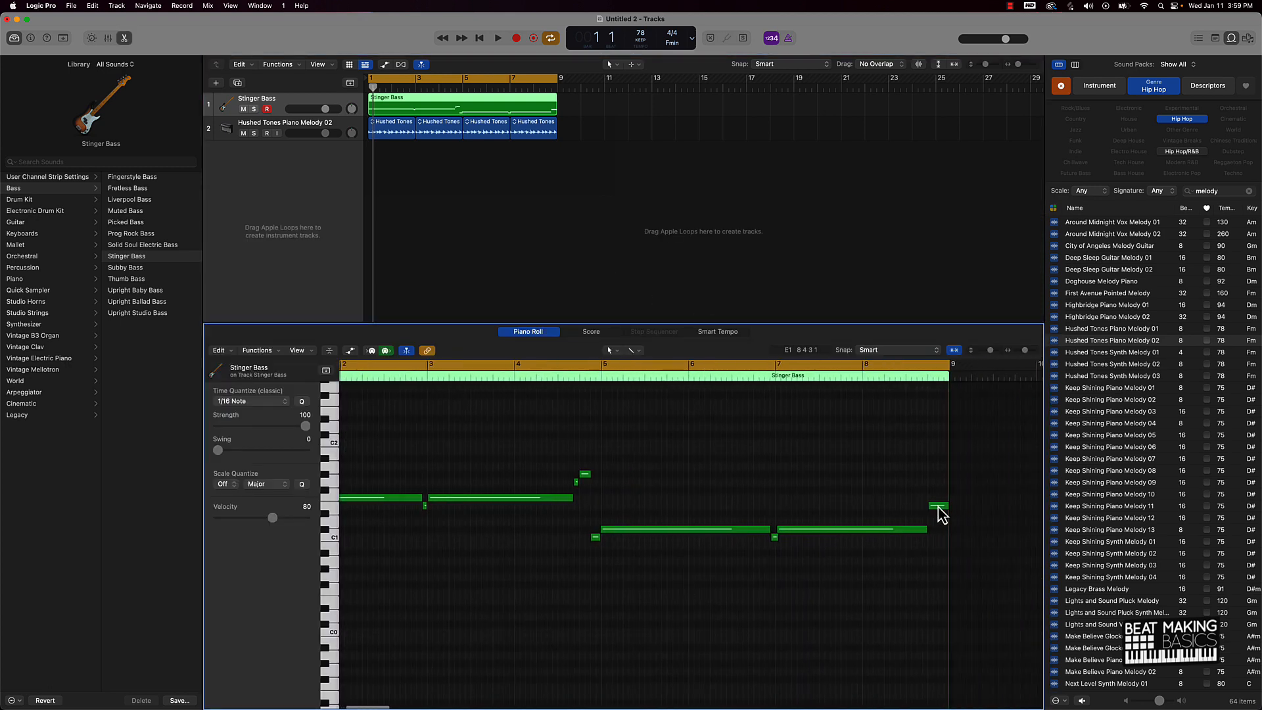
pyautogui.click(936, 506)
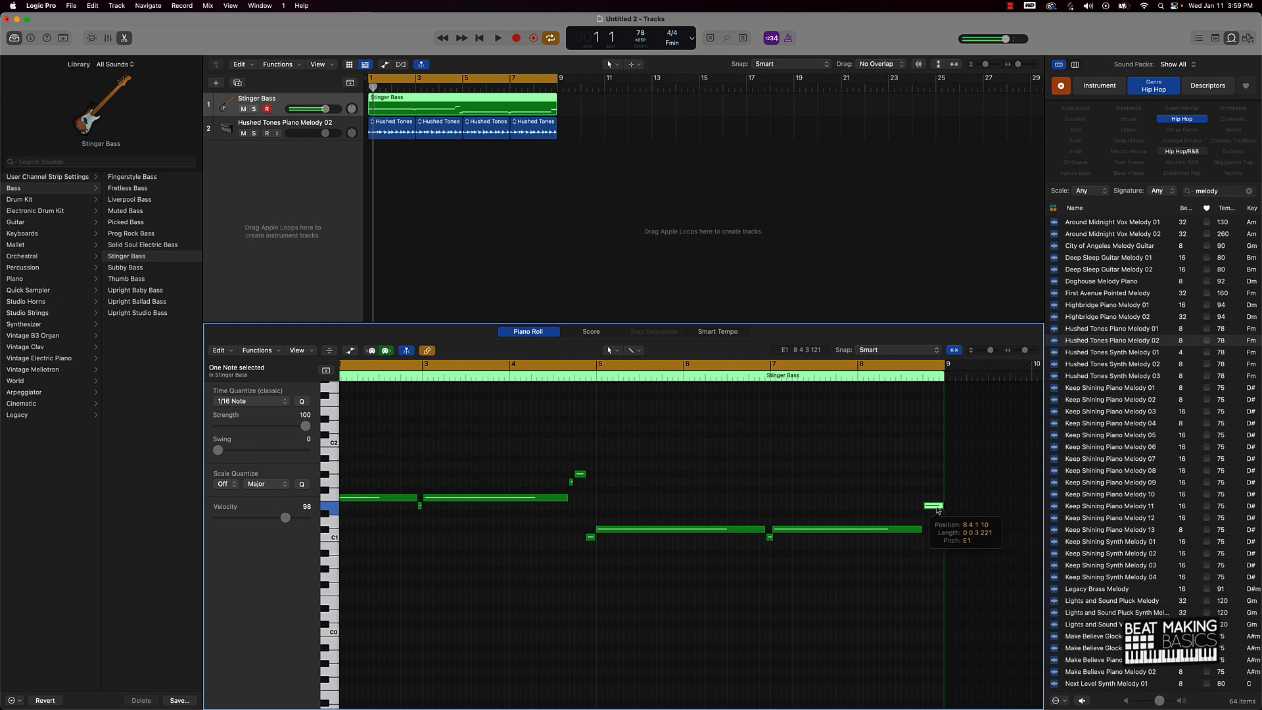
pyautogui.moveTo(937, 509); pyautogui.dragTo(936, 514)
pyautogui.click(718, 493)
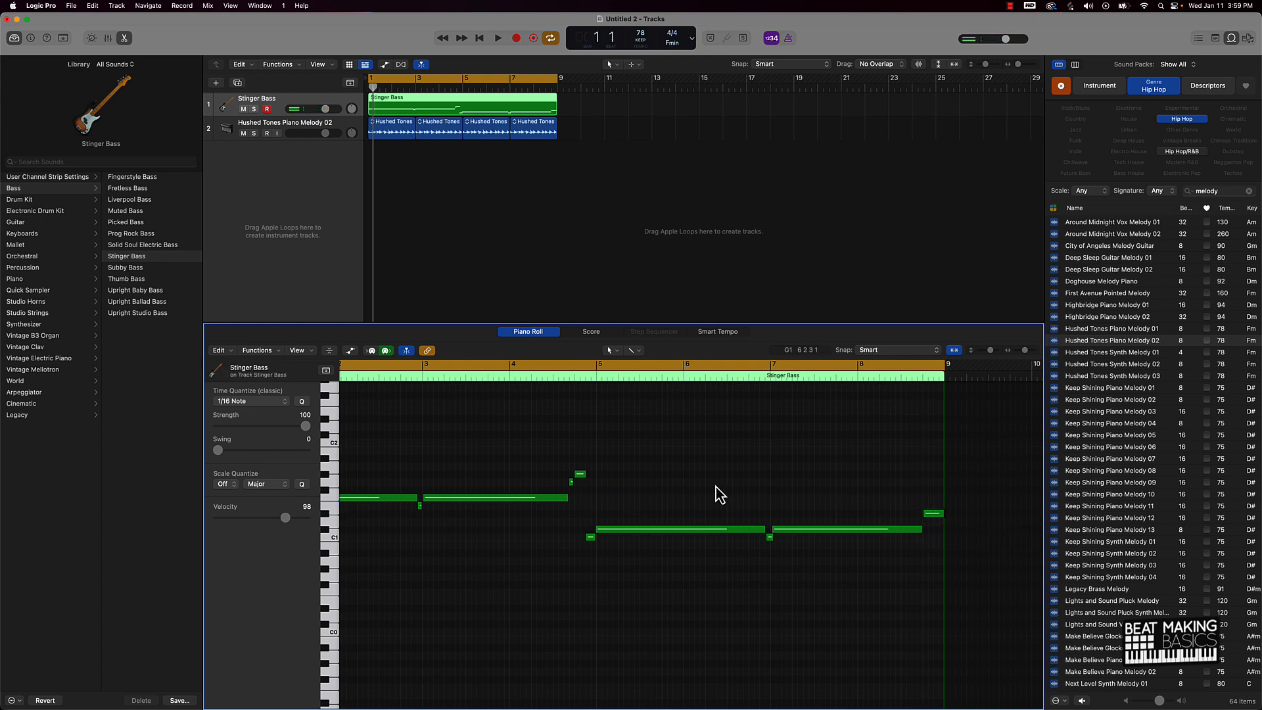
# - Quantize all notes of the Stinger Bass region to 1/16 Swing A and play back the eight-bar loop
pyautogui.hscroll(-3, 721, 494)
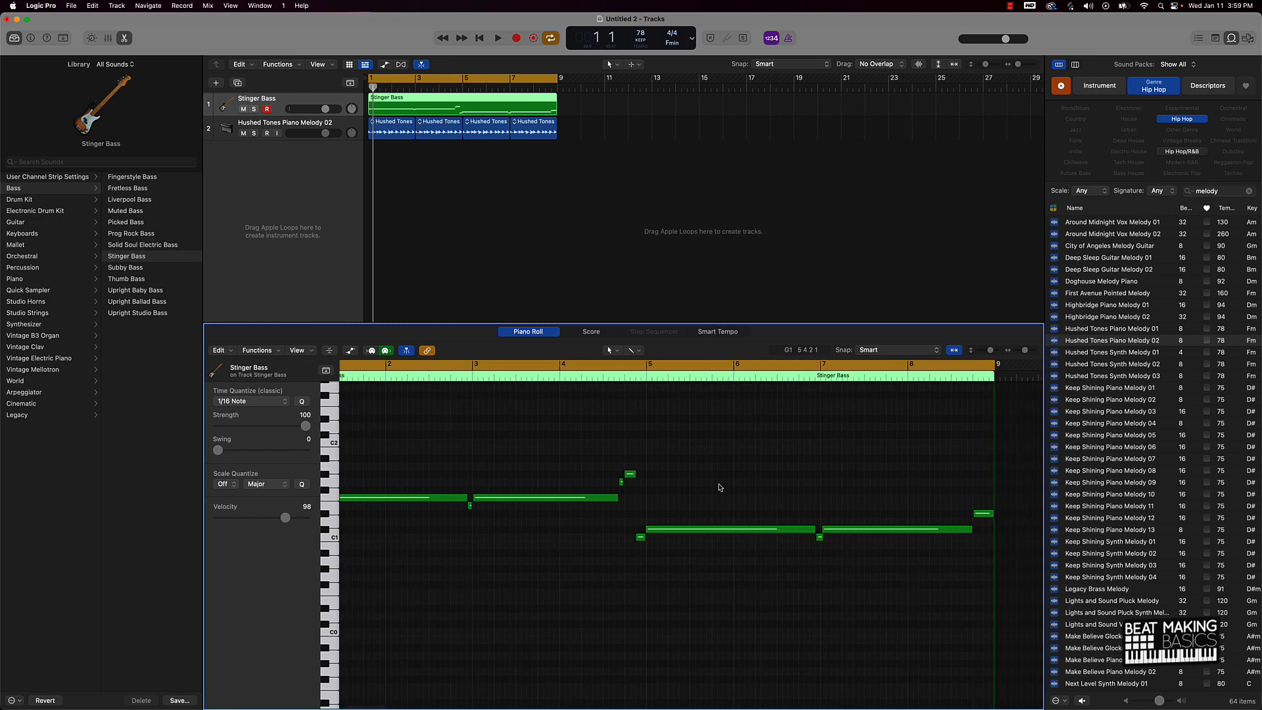
pyautogui.press('super+a')
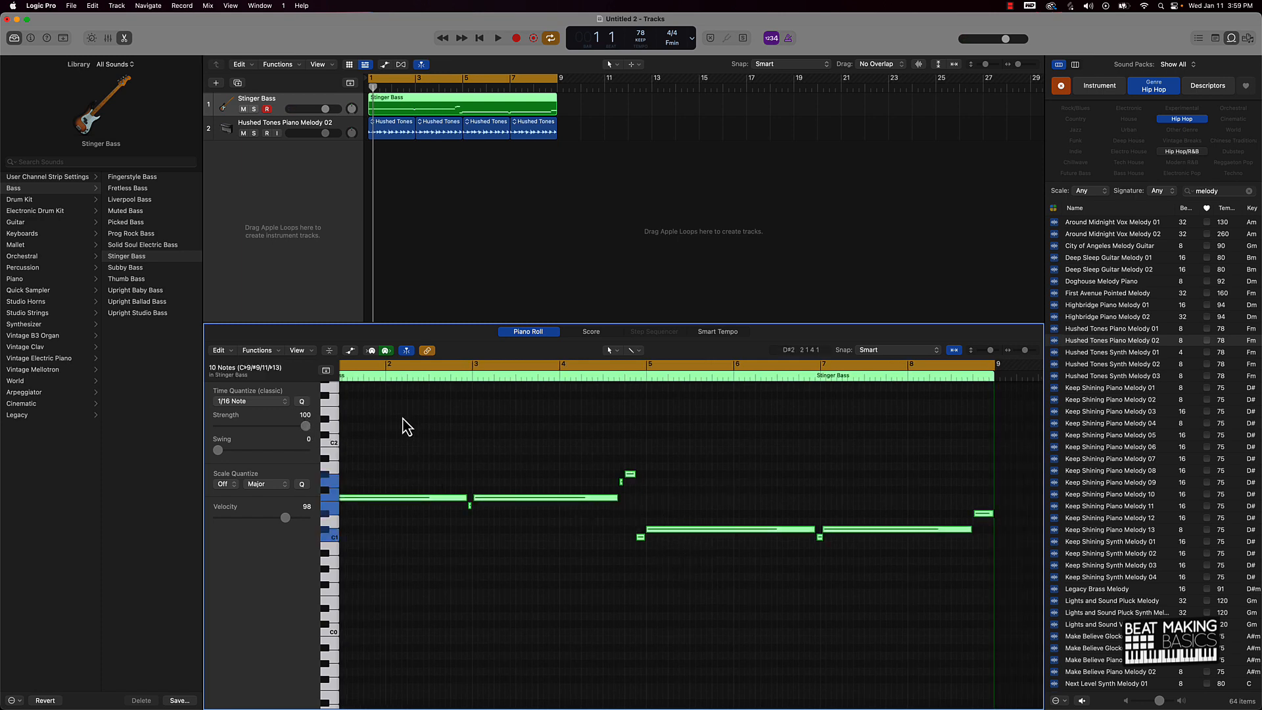
pyautogui.click(250, 403)
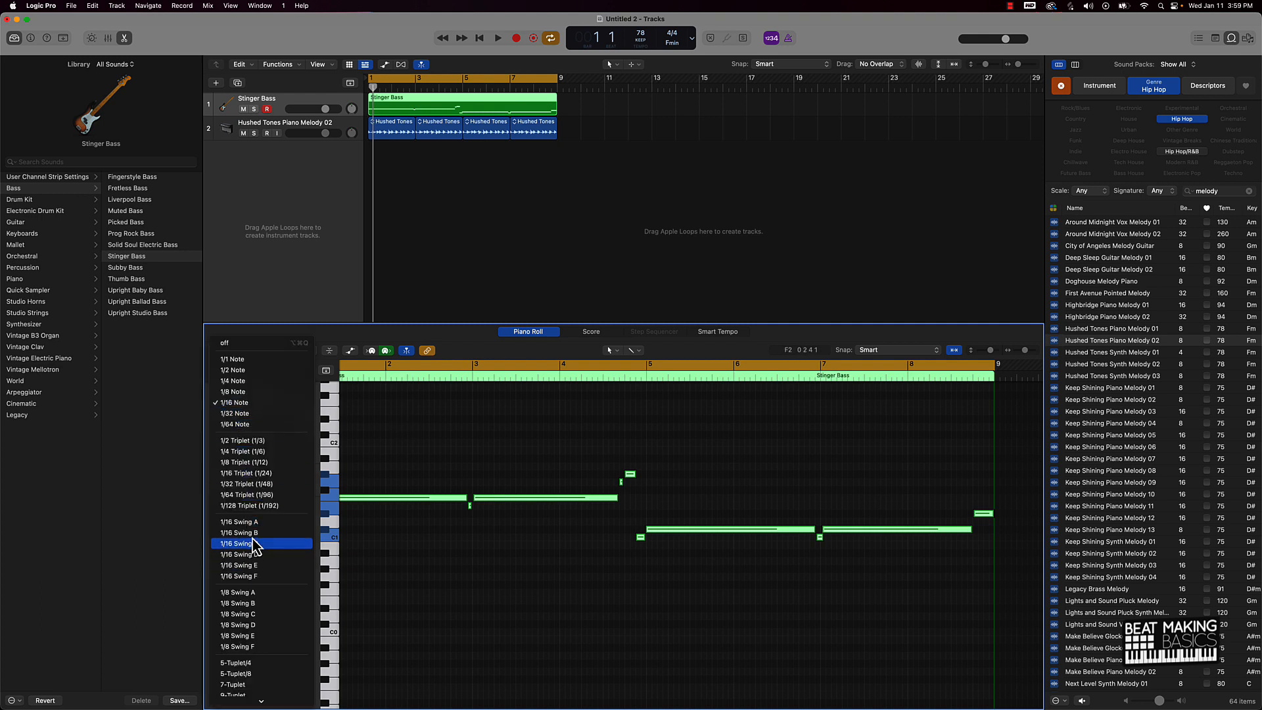
pyautogui.click(257, 526)
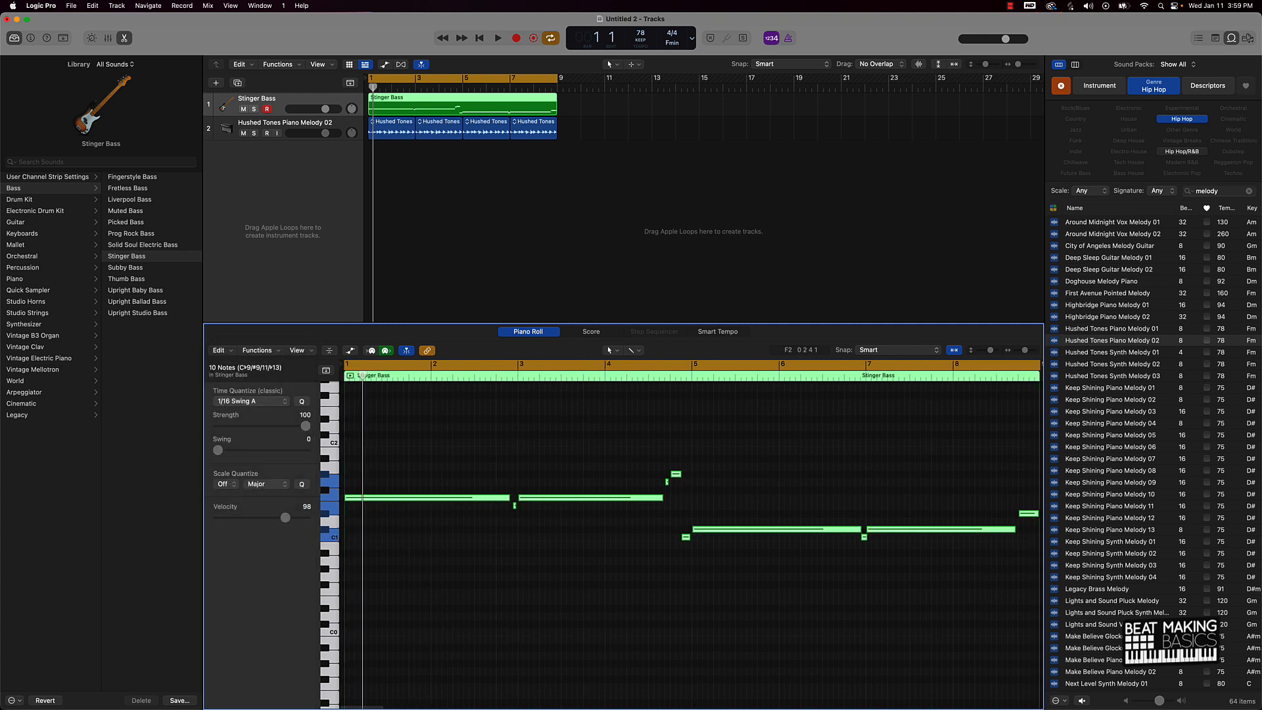
pyautogui.press('space')
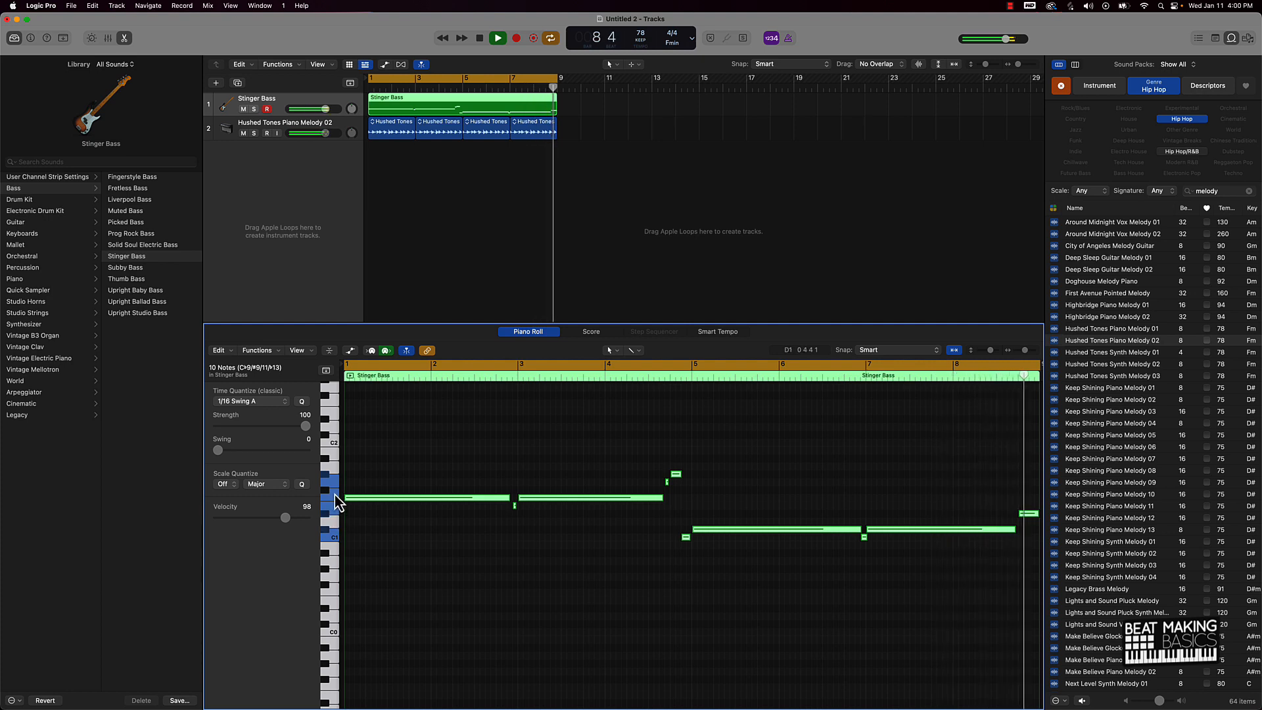
pyautogui.press('space')
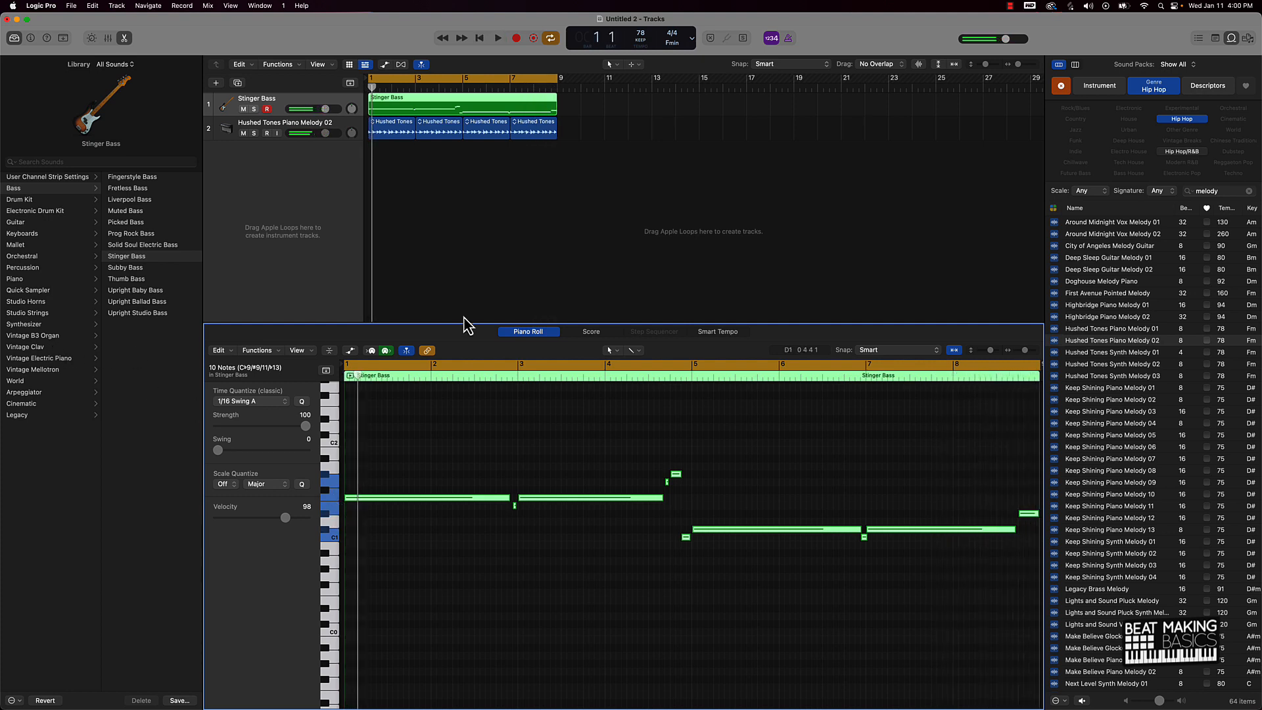
# - Deselect the bass region and hide the Piano Roll, the Loop Browser and the Library
pyautogui.click(468, 292)
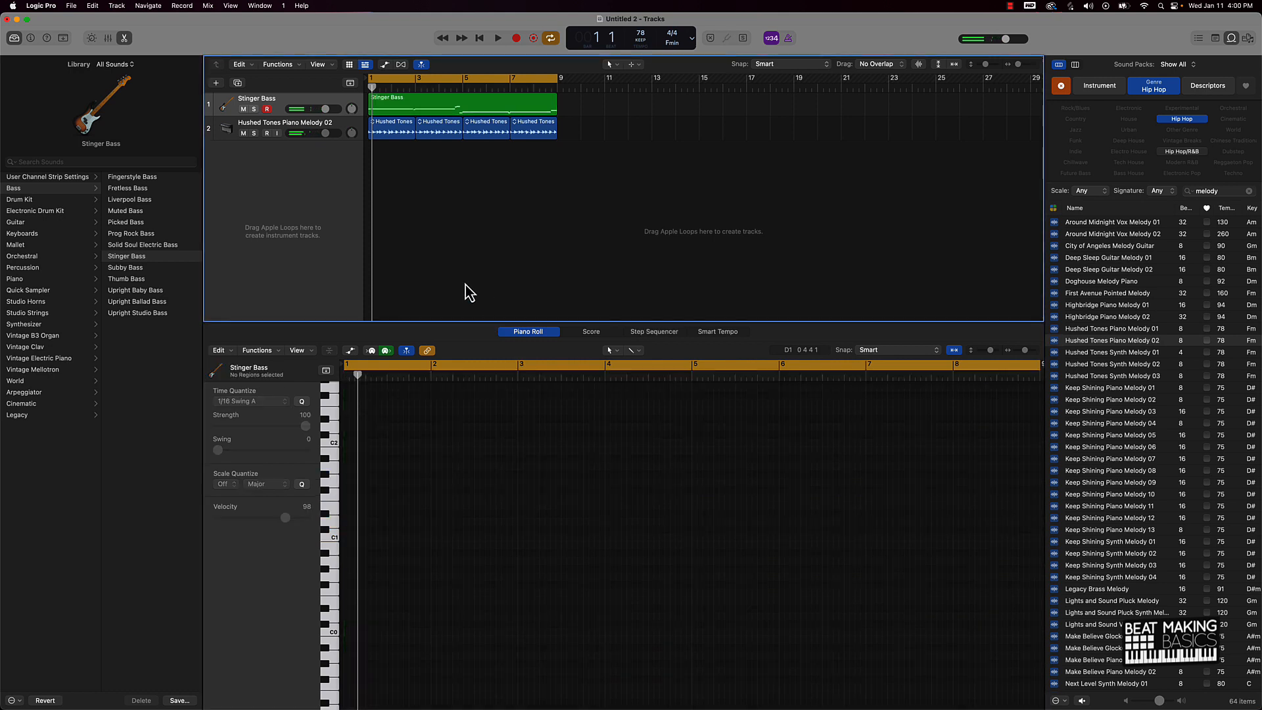
pyautogui.click(124, 38)
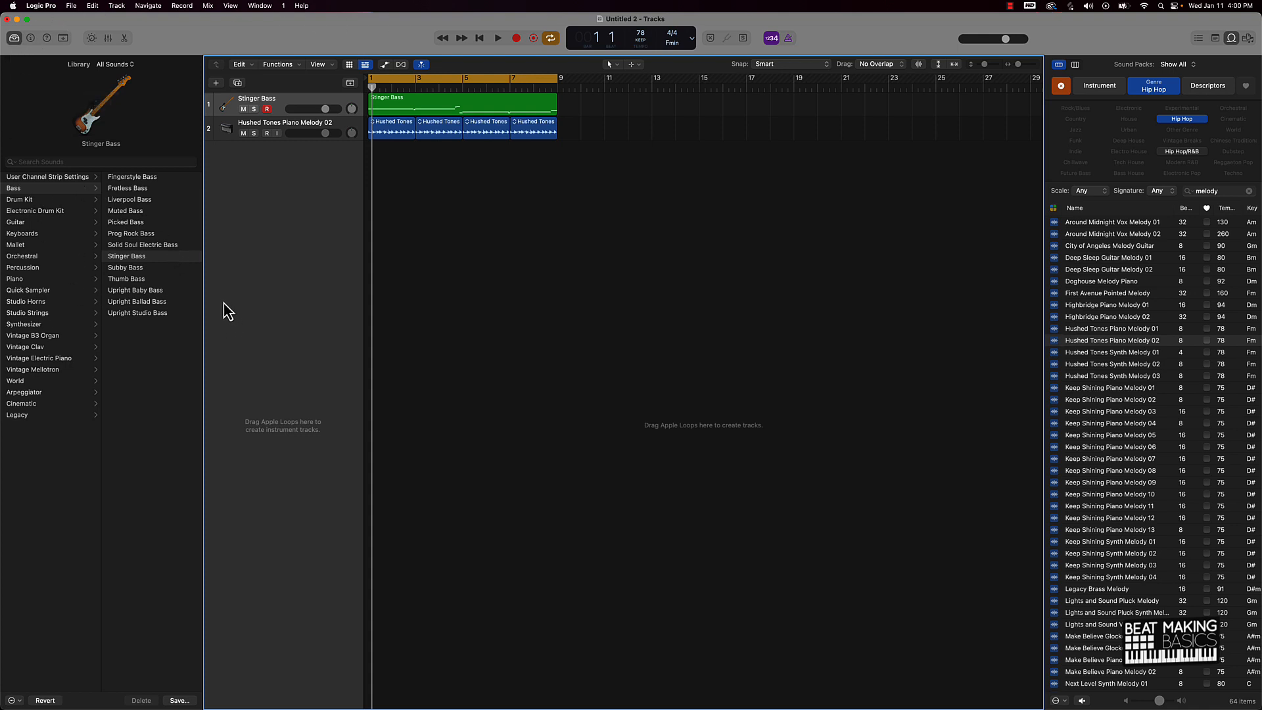
pyautogui.click(1231, 38)
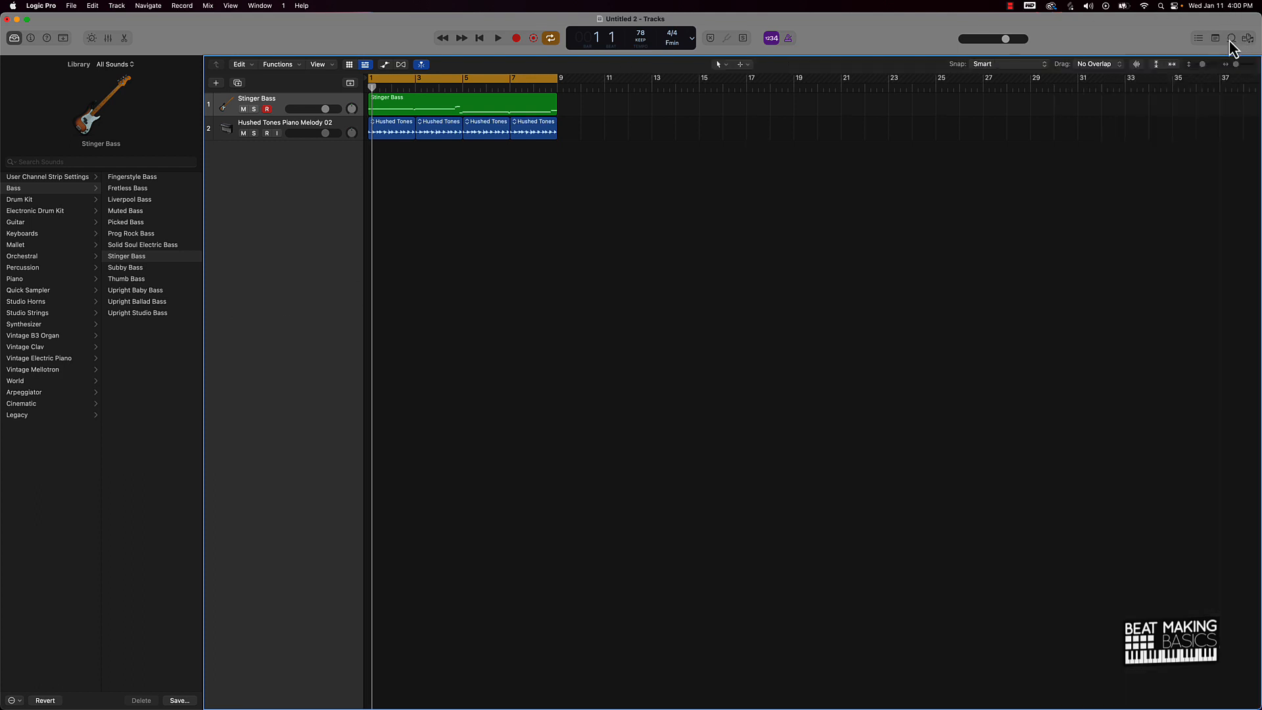
pyautogui.click(14, 38)
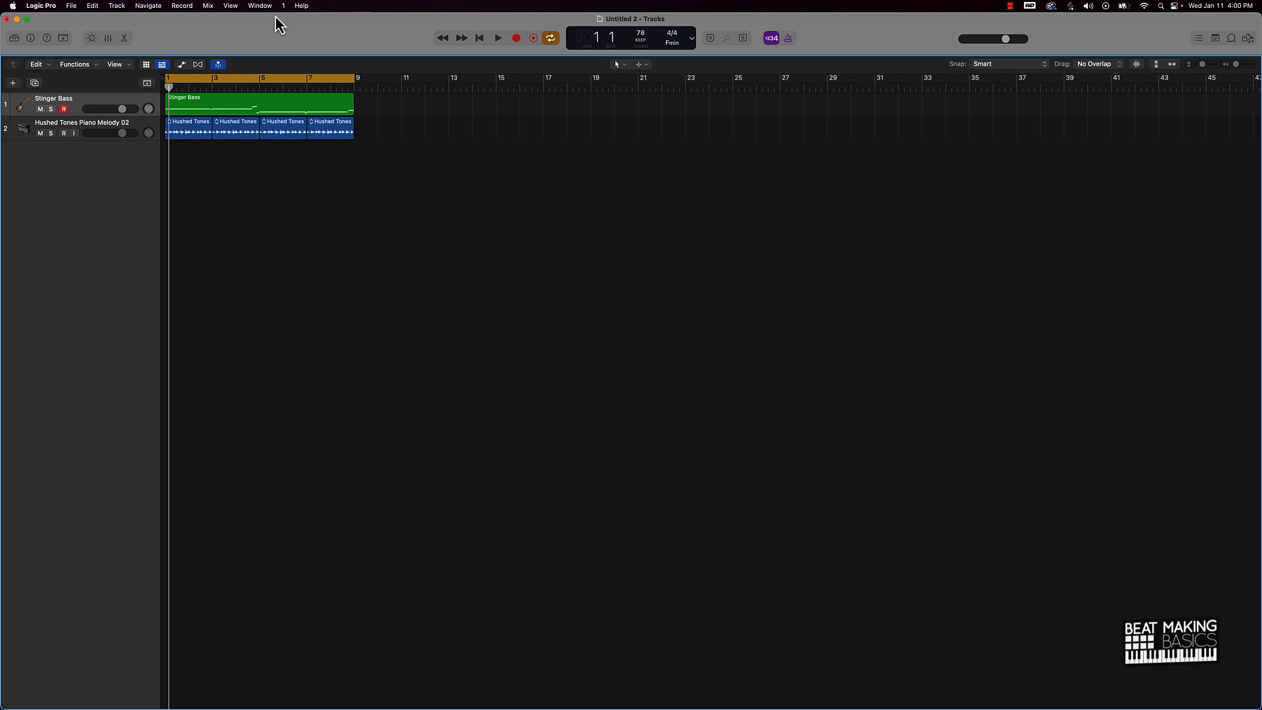
# - Return the playhead to the project start, step it forward bar by bar, and rewind it to bar 1
pyautogui.click(479, 38)
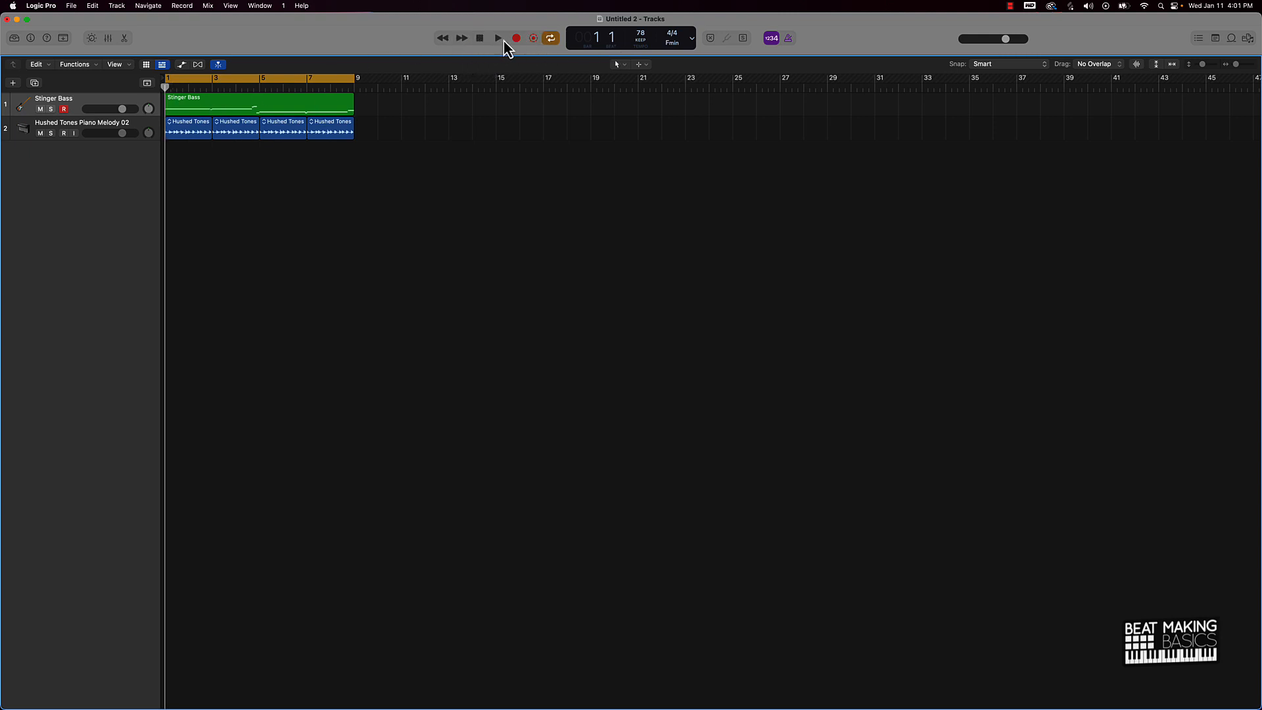
pyautogui.click(463, 41)
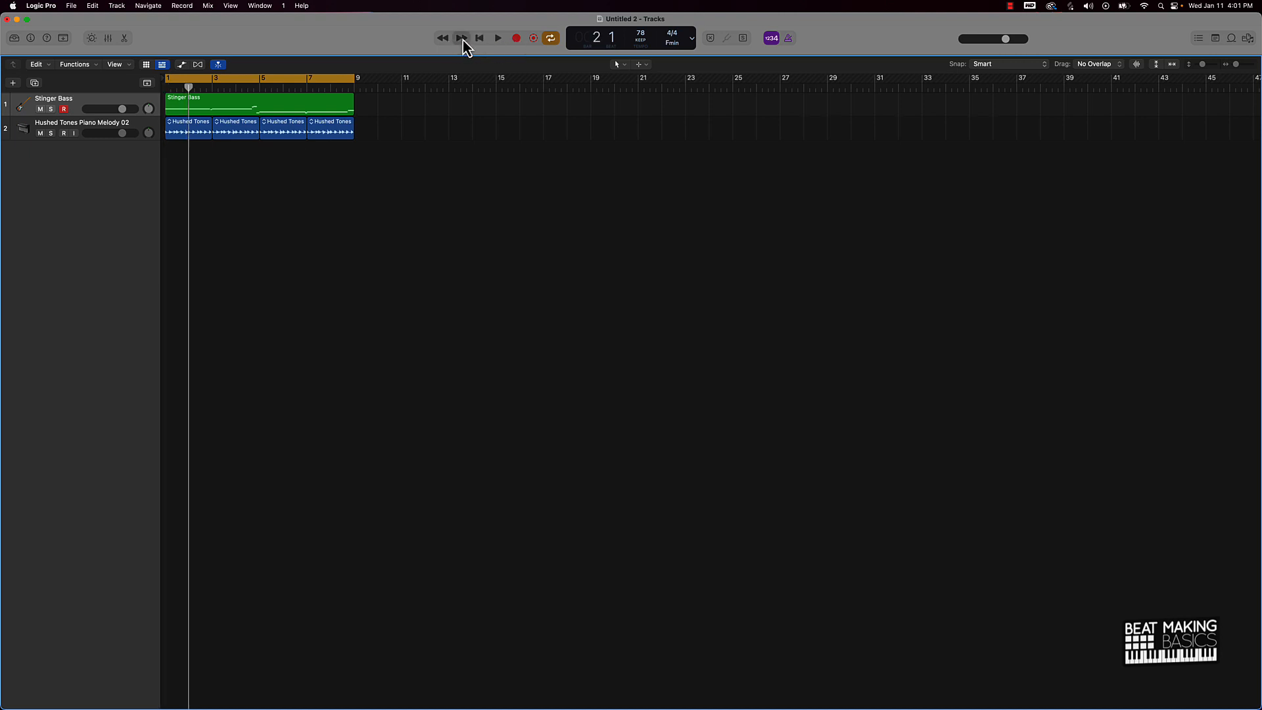
pyautogui.click(463, 41)
pyautogui.doubleClick(463, 41)
pyautogui.click(463, 41)
pyautogui.click(462, 40)
pyautogui.click(463, 41)
pyautogui.click(448, 41)
pyautogui.click(448, 41)
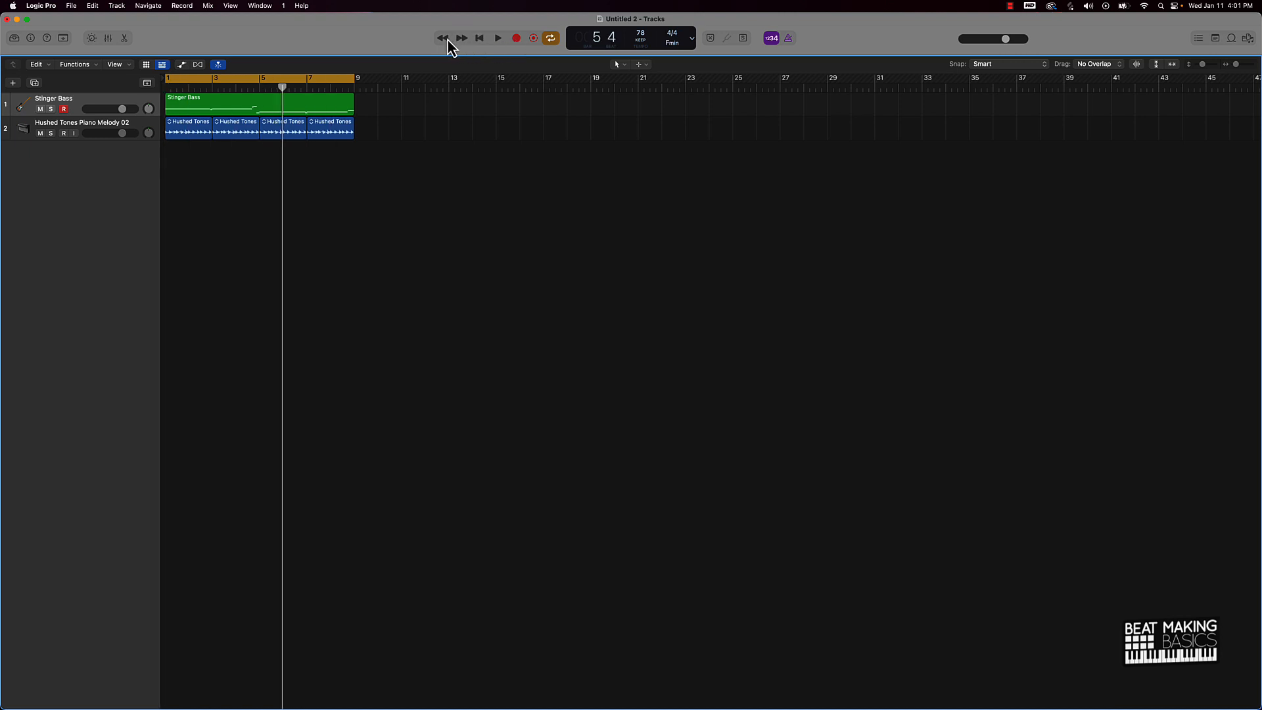
pyautogui.click(448, 41)
pyautogui.doubleClick(448, 41)
pyautogui.doubleClick(448, 41)
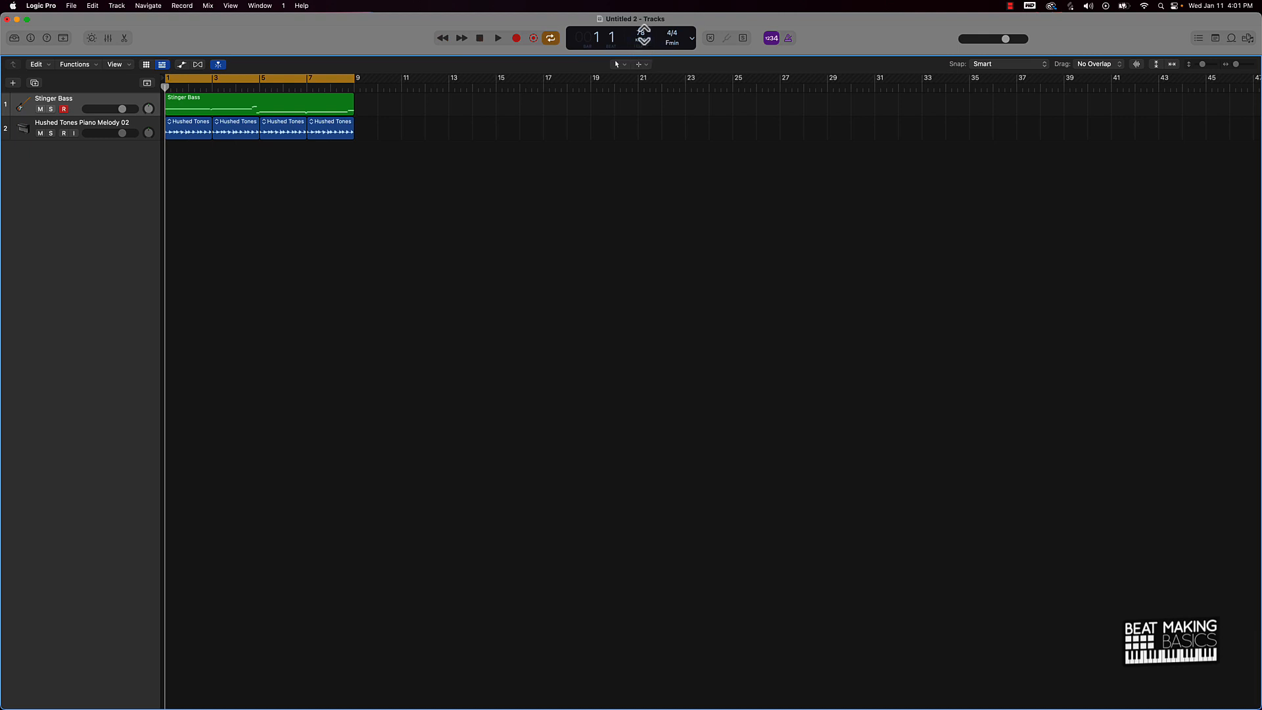
# - Try the Beats & Project (Large) and Beats & Time display modes, and return the LCD to Beats & Project
pyautogui.click(691, 39)
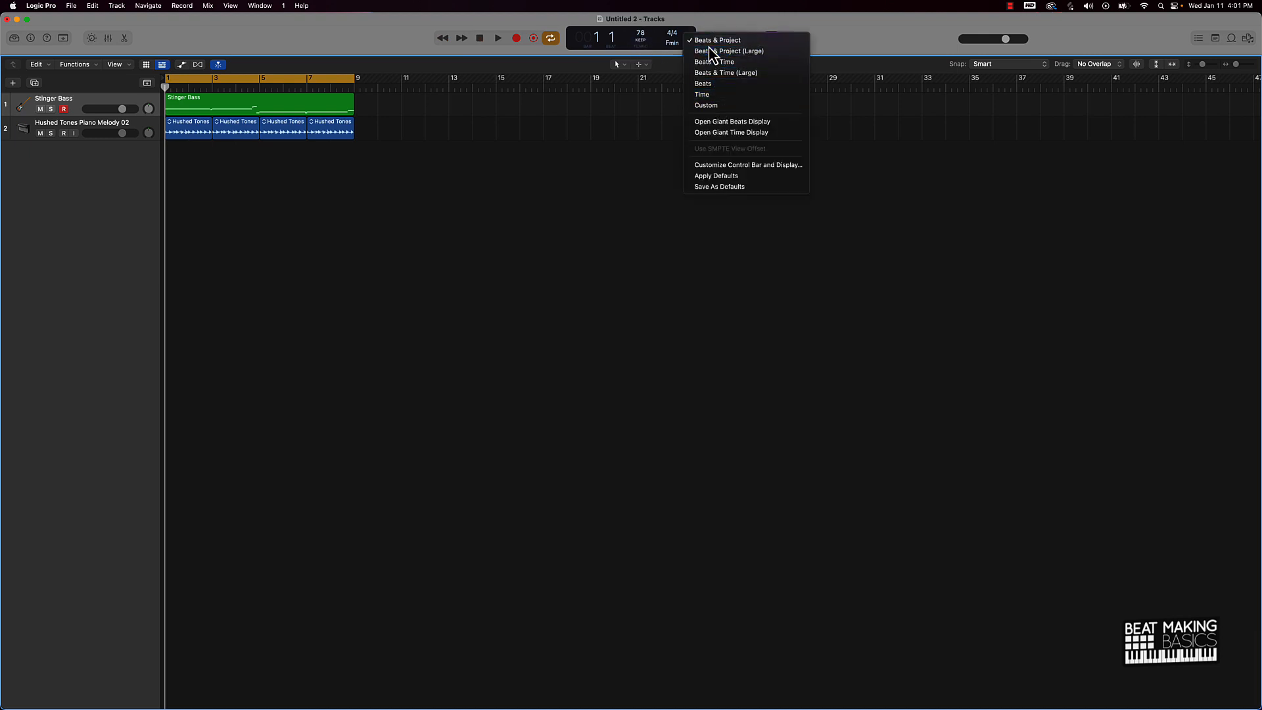
pyautogui.click(723, 51)
pyautogui.click(712, 38)
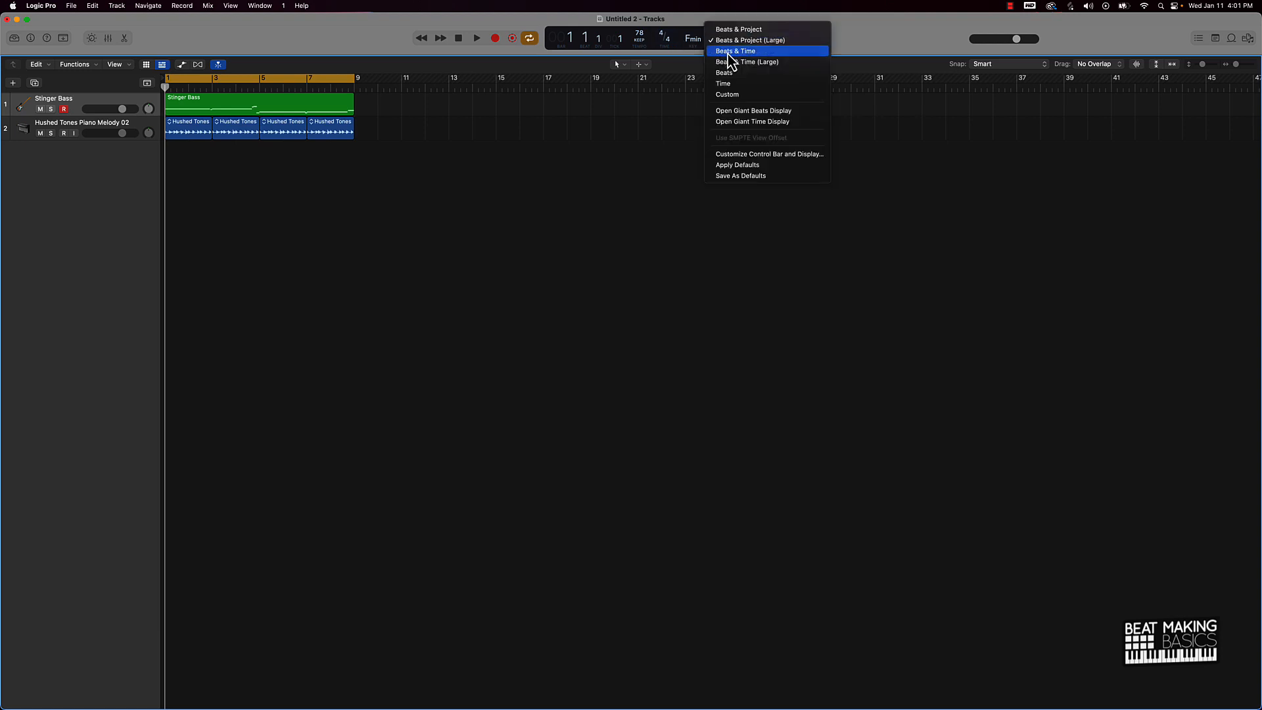
pyautogui.click(696, 49)
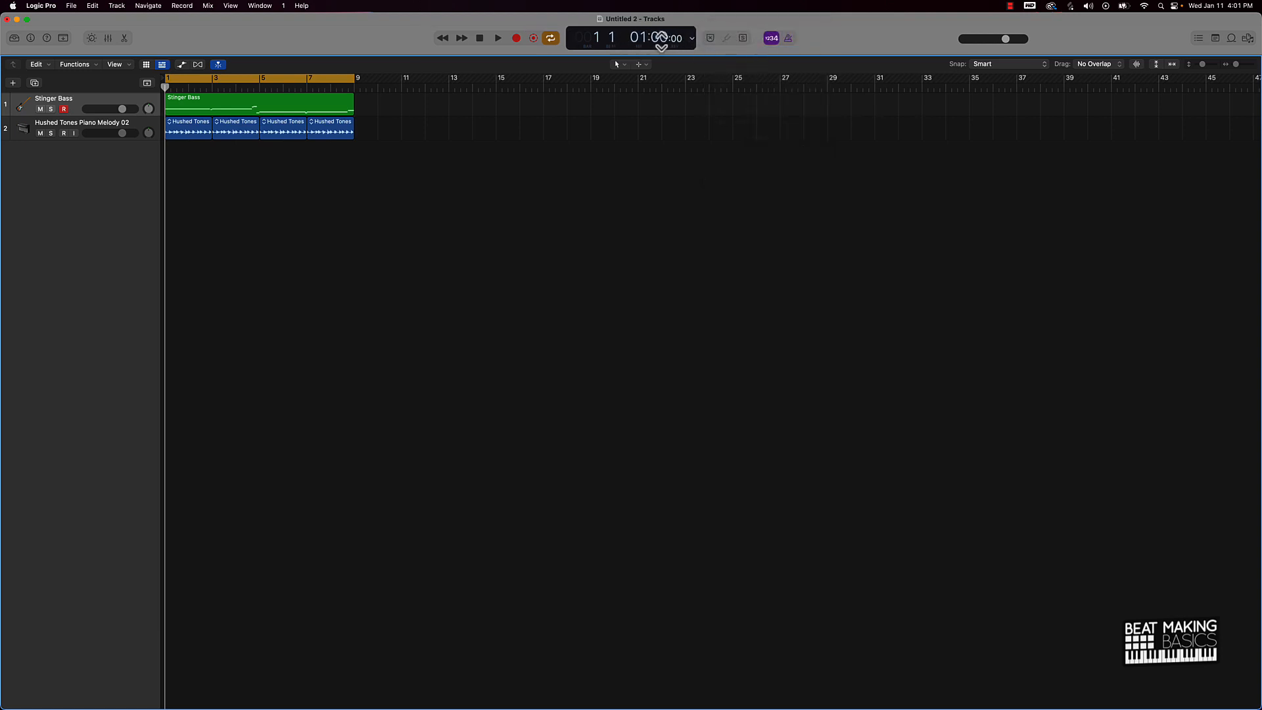
pyautogui.moveTo(574, 87); pyautogui.dragTo(146, 59)
pyautogui.click(693, 41)
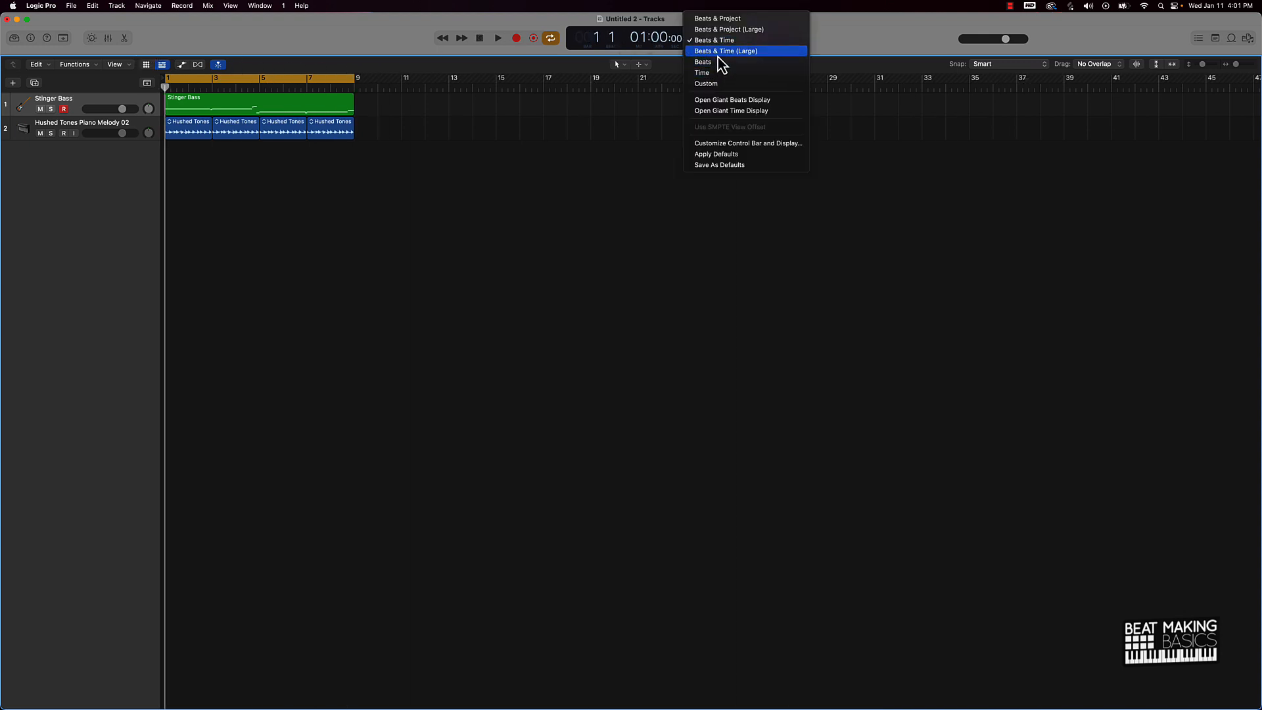
pyautogui.click(720, 18)
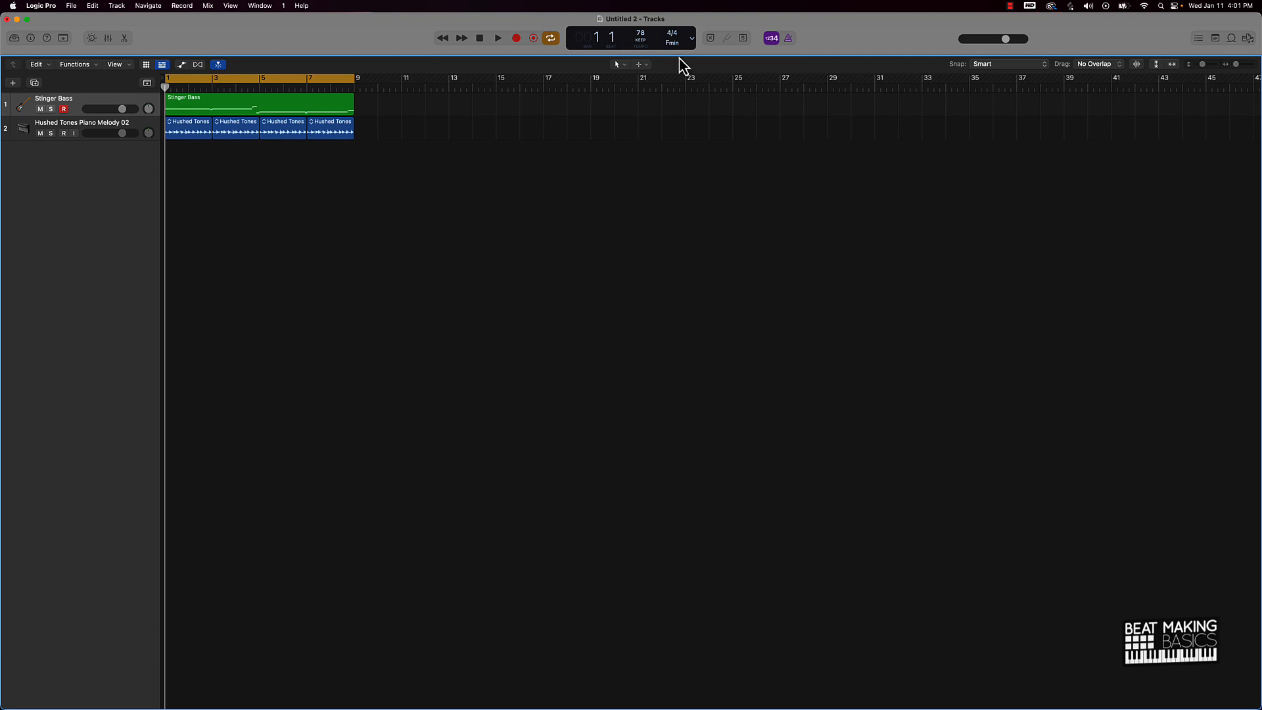
# - Create one software instrument track with Quick Sampler (Single Sample) as its instrument and move the plug-in window clear below the tracks
pyautogui.click(790, 38)
pyautogui.click(13, 83)
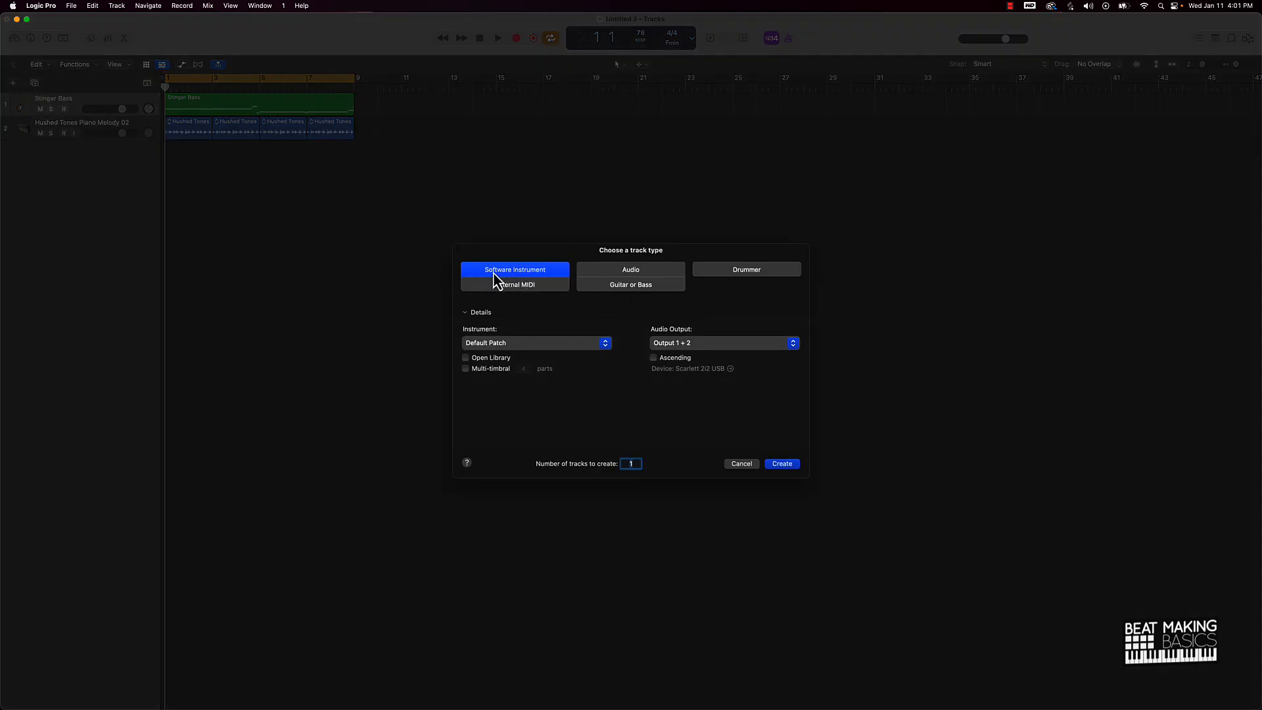
pyautogui.click(511, 349)
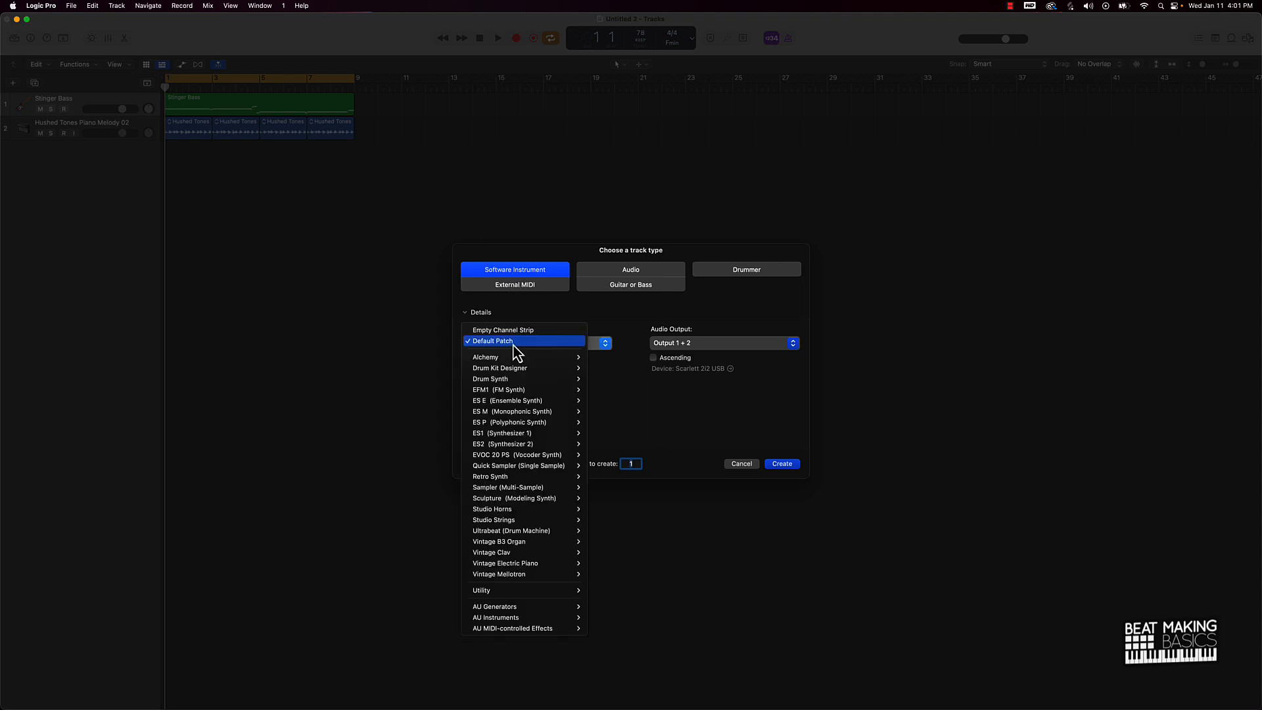
pyautogui.moveTo(512, 480)
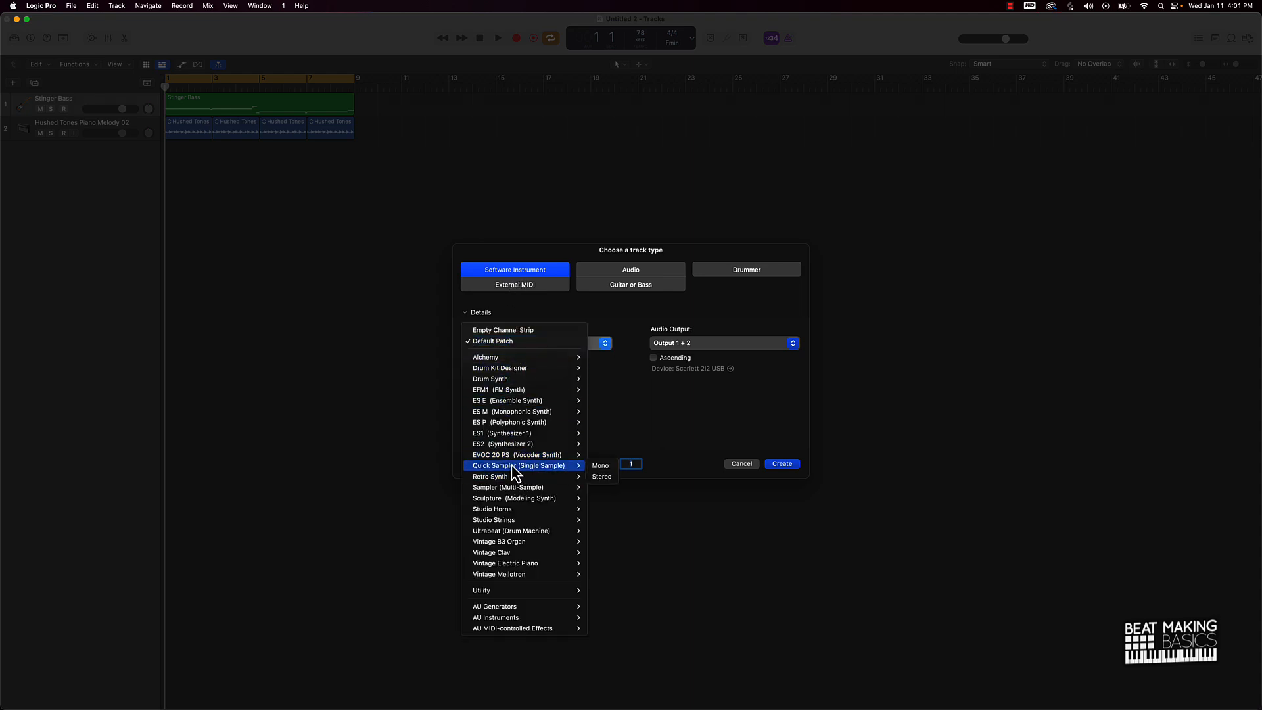
pyautogui.moveTo(552, 466)
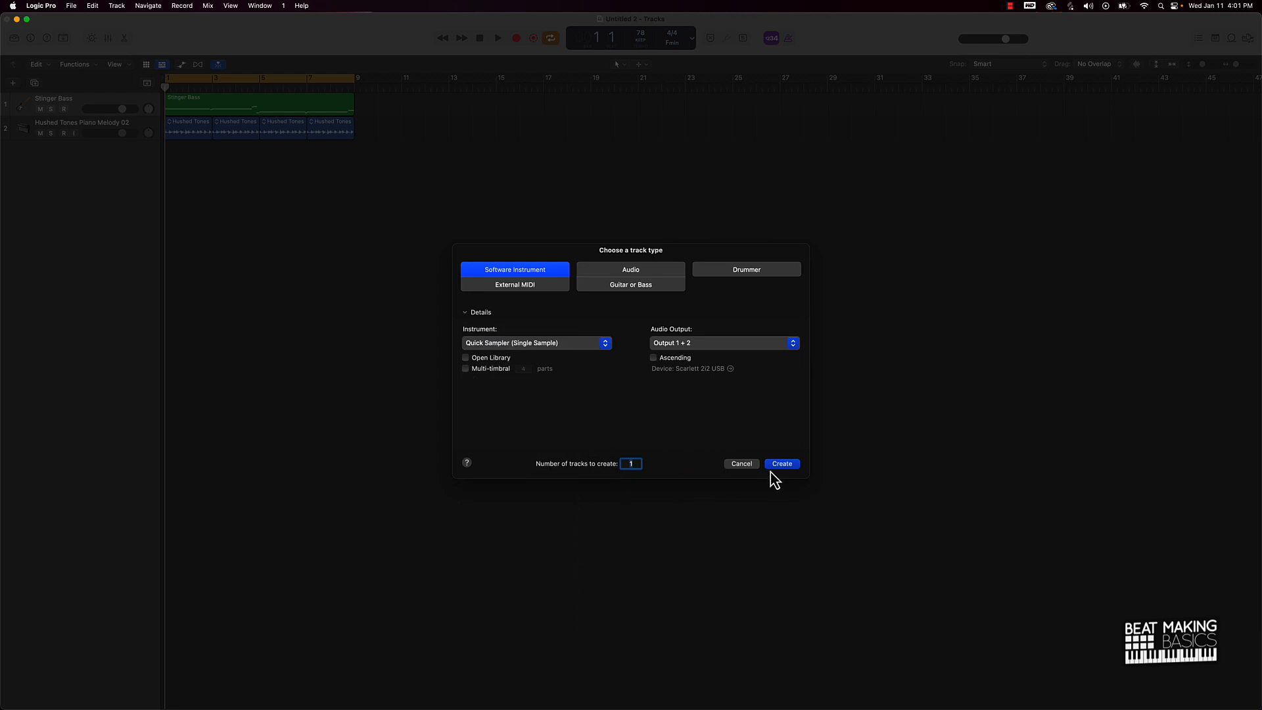
pyautogui.click(775, 466)
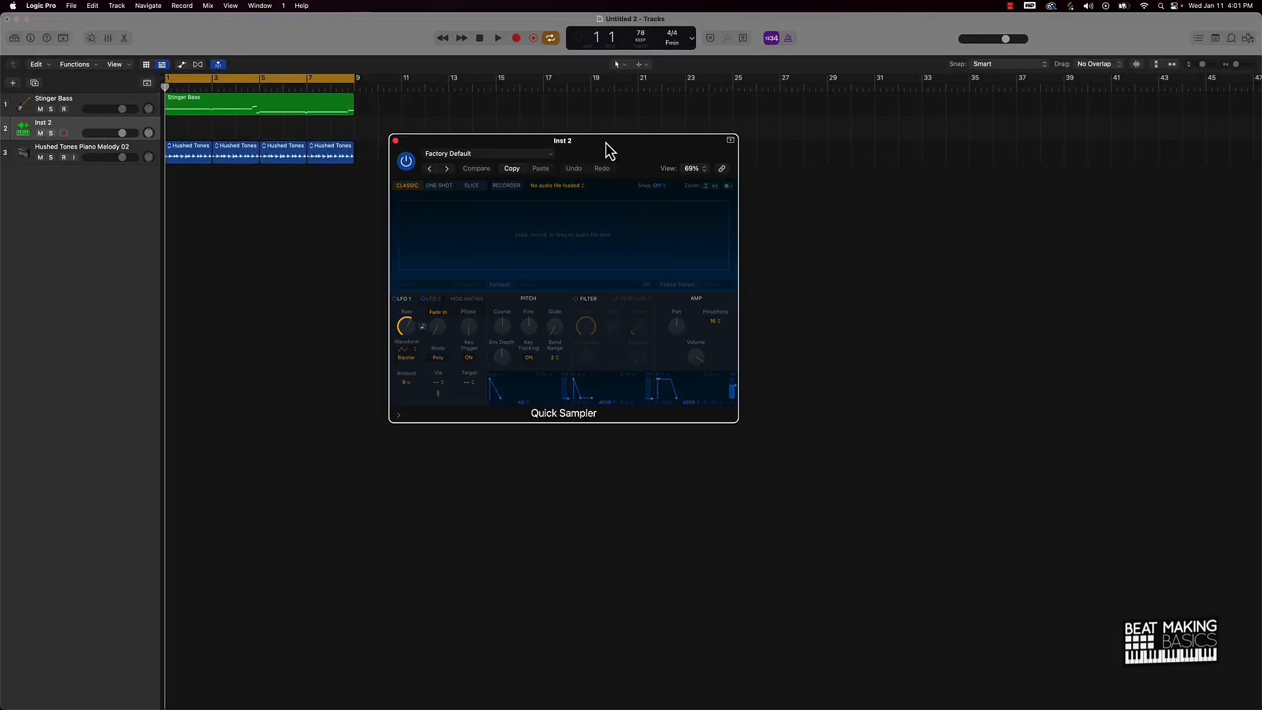
pyautogui.moveTo(606, 142); pyautogui.dragTo(391, 204)
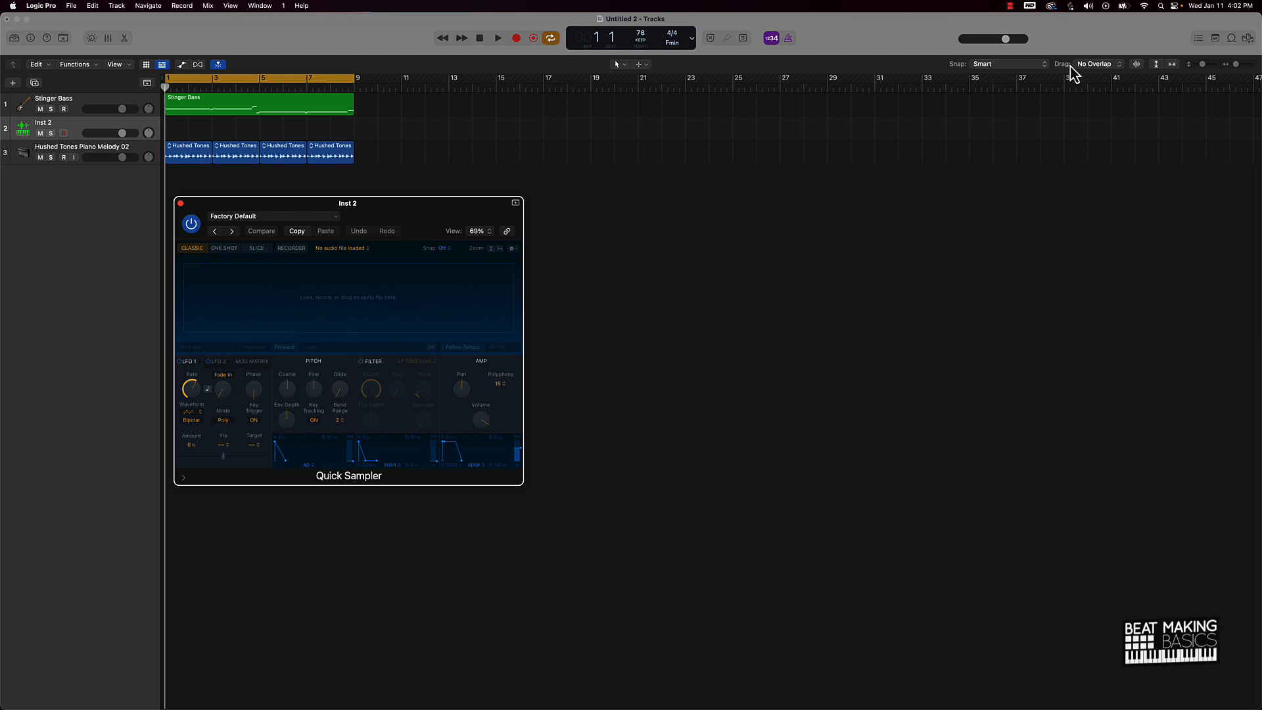
# - Open the Loop Browser, limit it to the Beat Tape sound pack, clear the old filters and filter by All Drums
pyautogui.click(1233, 39)
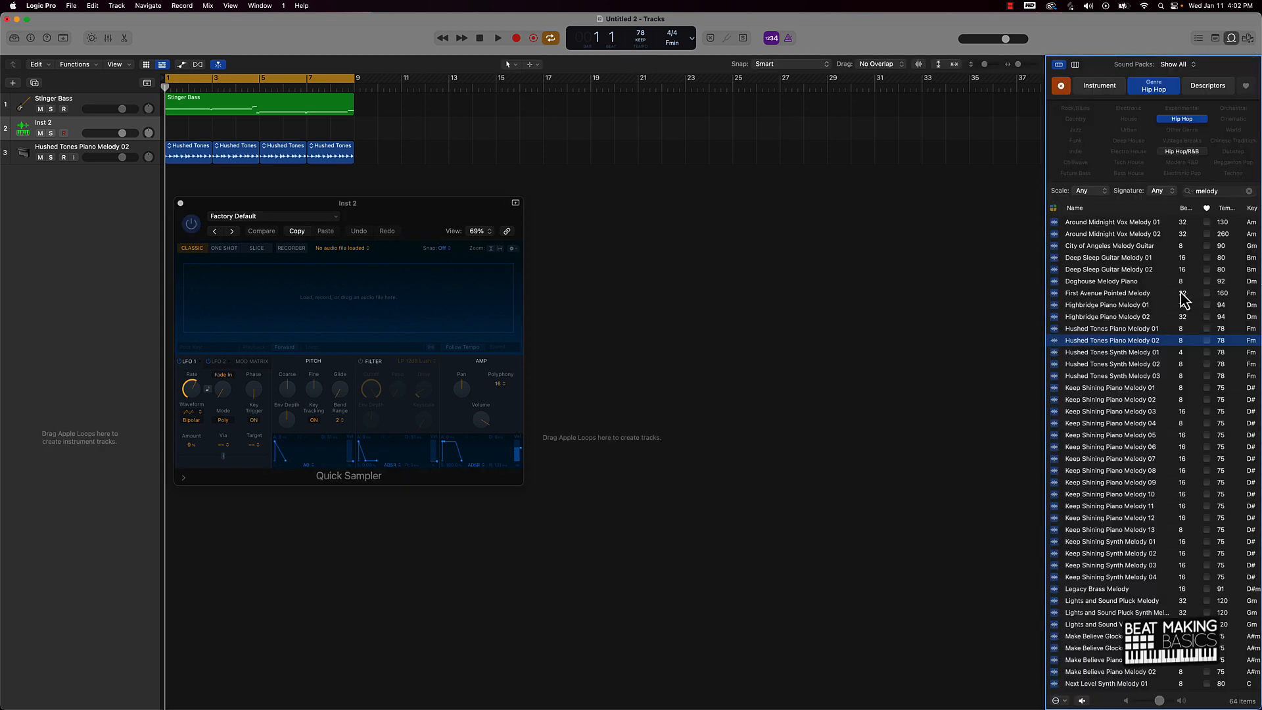
pyautogui.click(1177, 65)
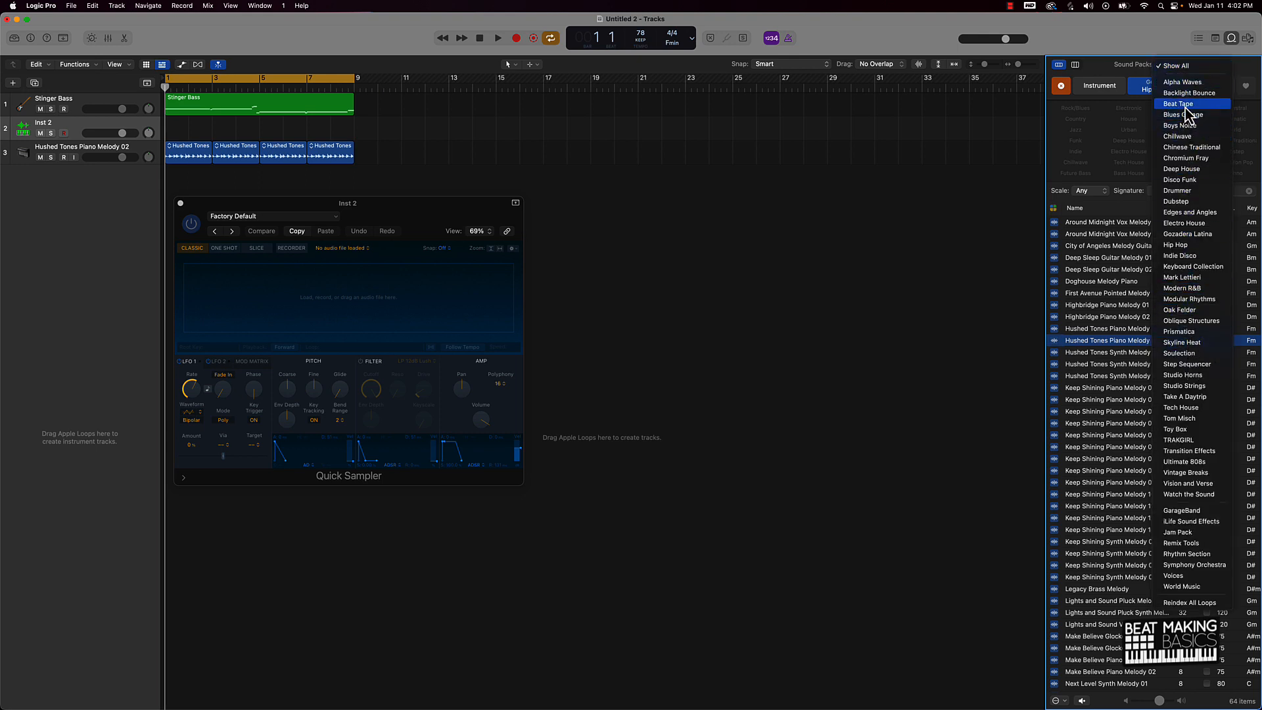
pyautogui.click(1185, 105)
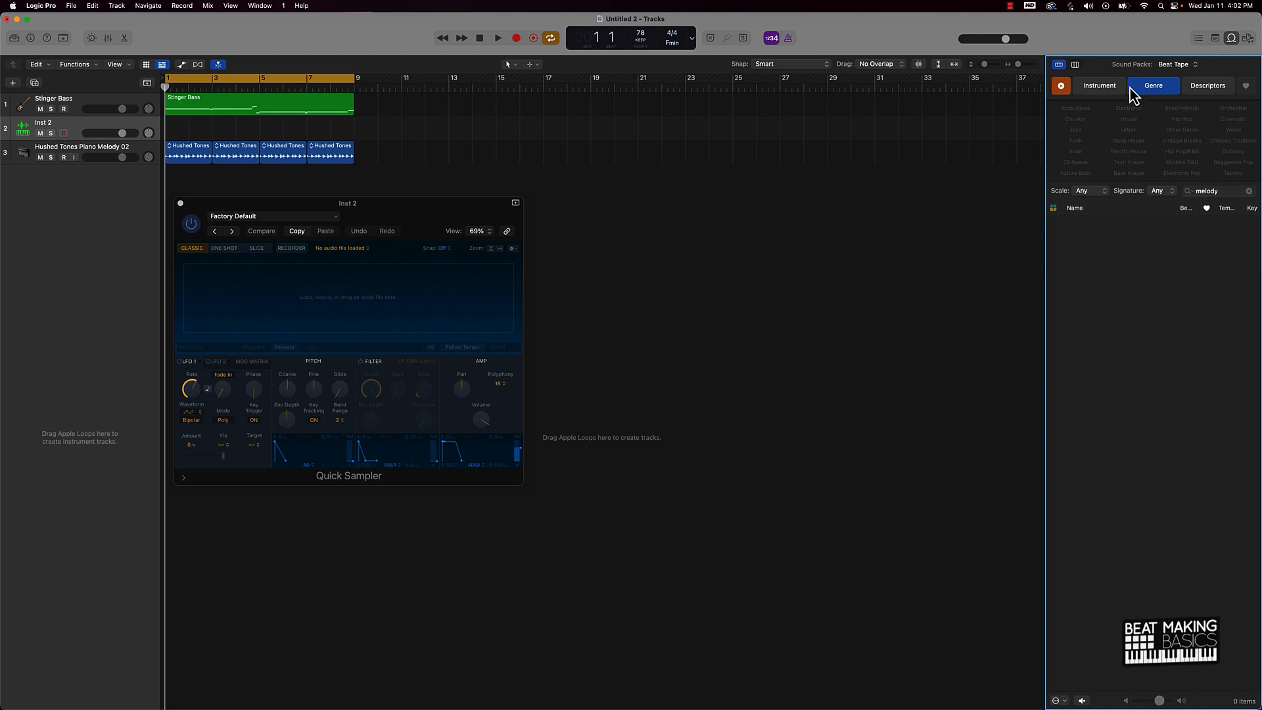
pyautogui.click(1061, 86)
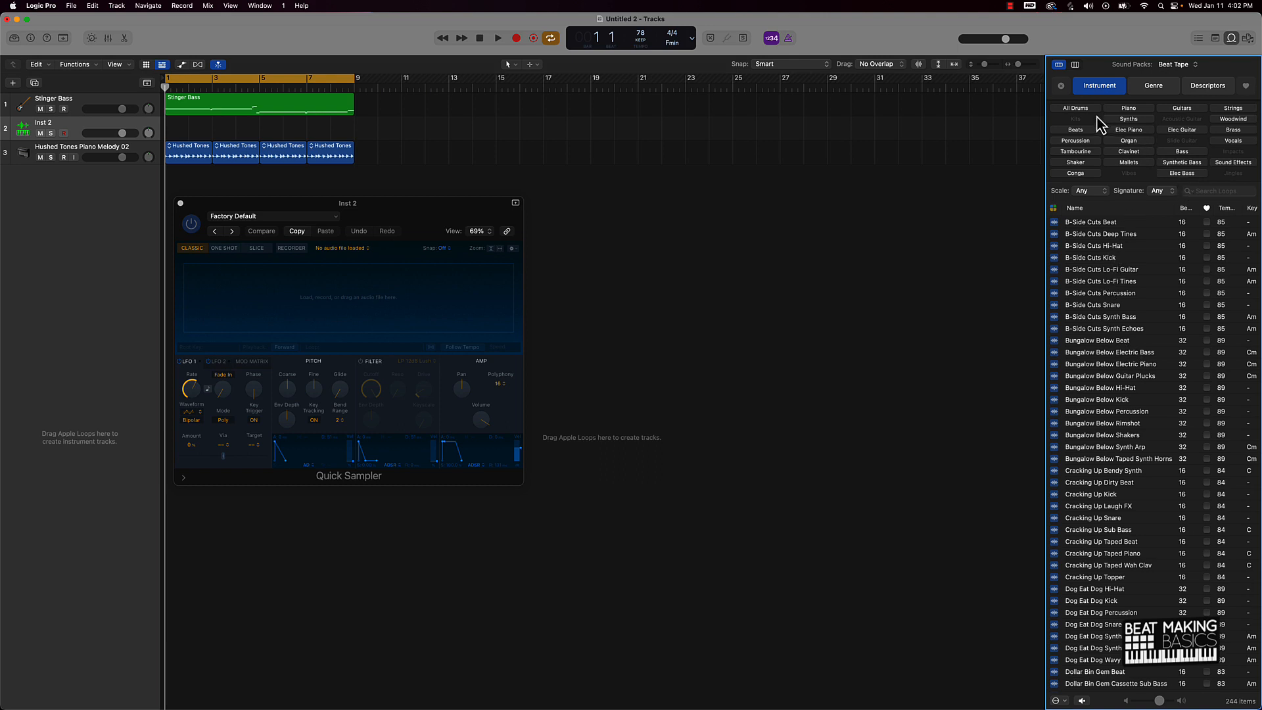
pyautogui.click(1075, 108)
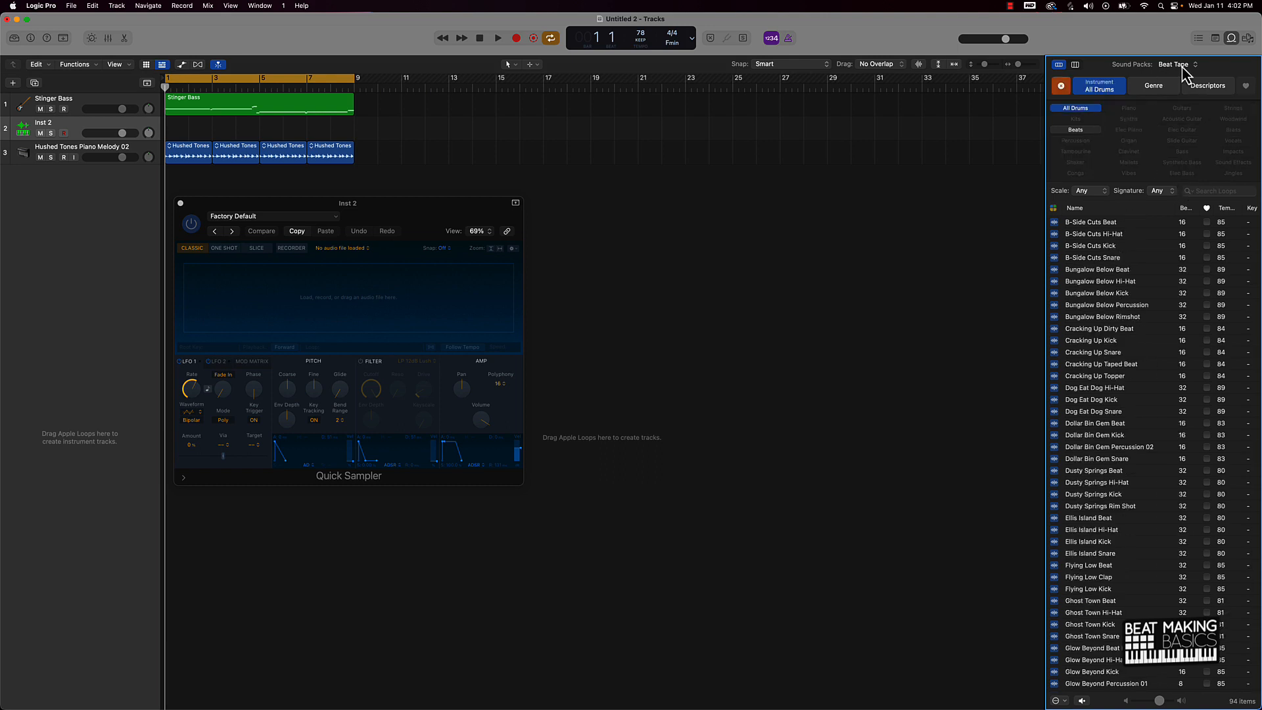
# - Audition B-Side Cuts Kick, load it into Quick Sampler and trim the sample to its first kick hit
pyautogui.click(1101, 246)
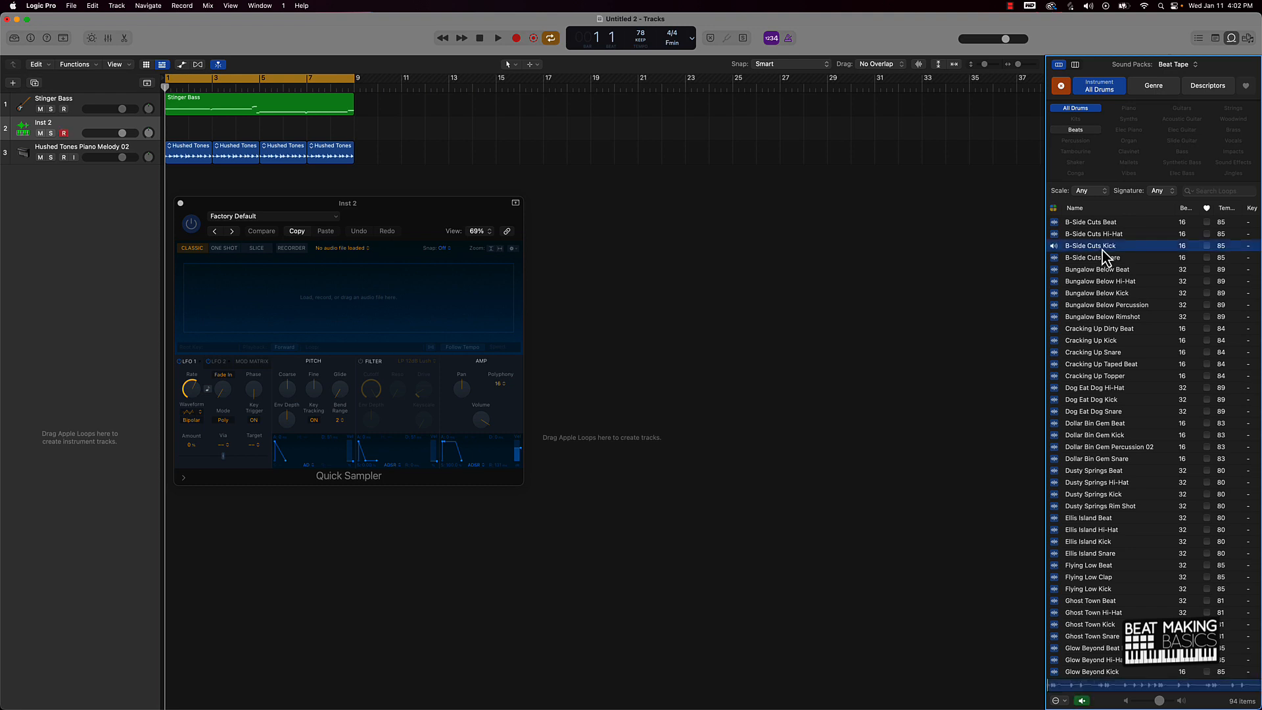
pyautogui.moveTo(1102, 251); pyautogui.dragTo(249, 281)
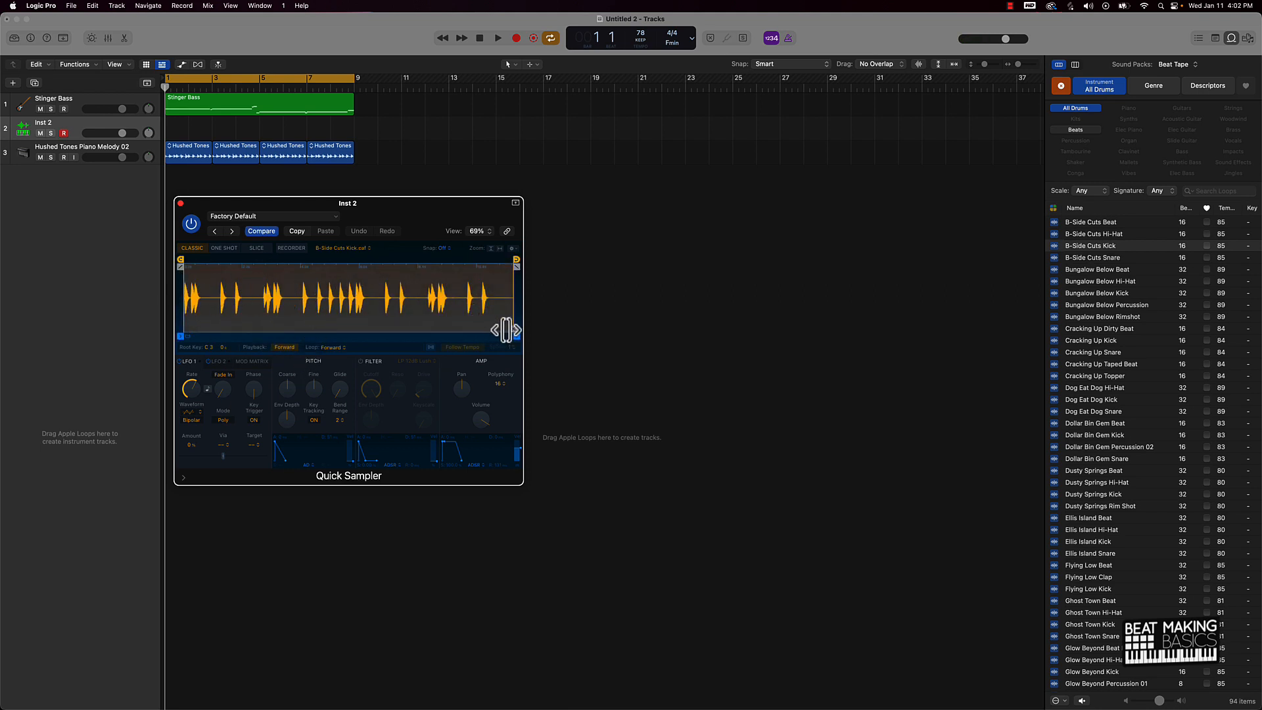
pyautogui.moveTo(515, 335); pyautogui.dragTo(190, 331)
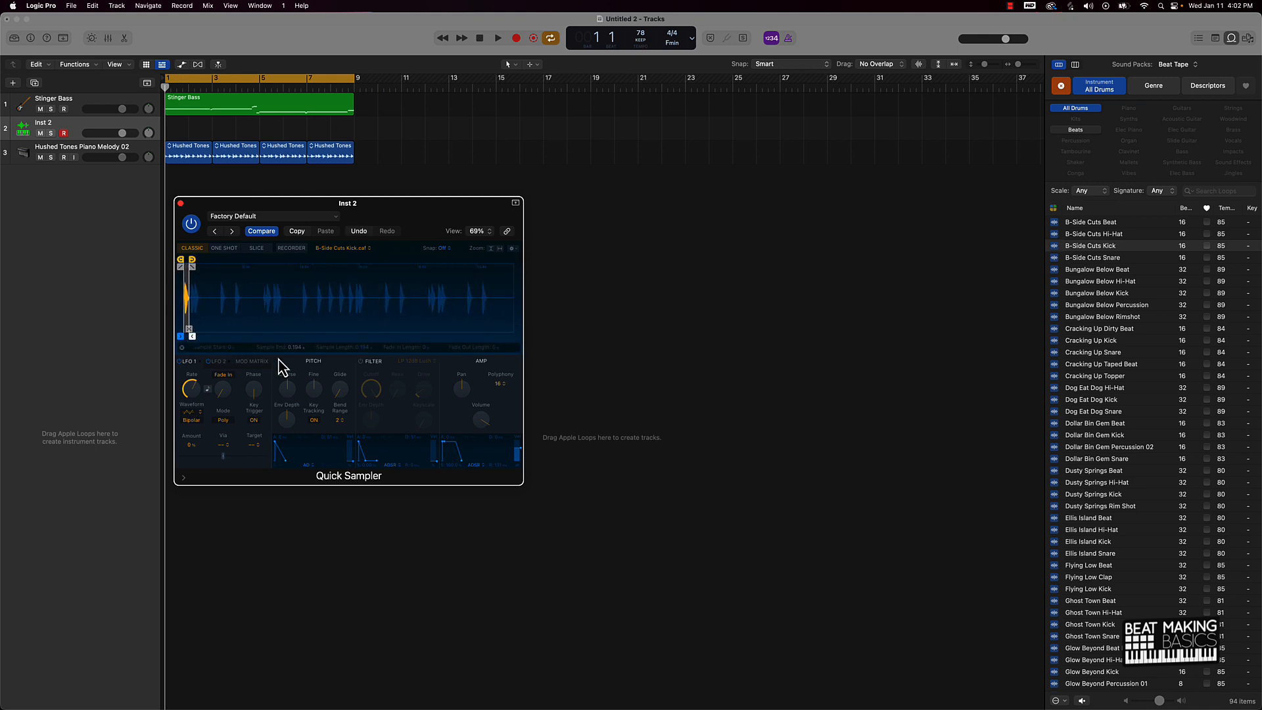
pyautogui.scroll(10, 283, 315)
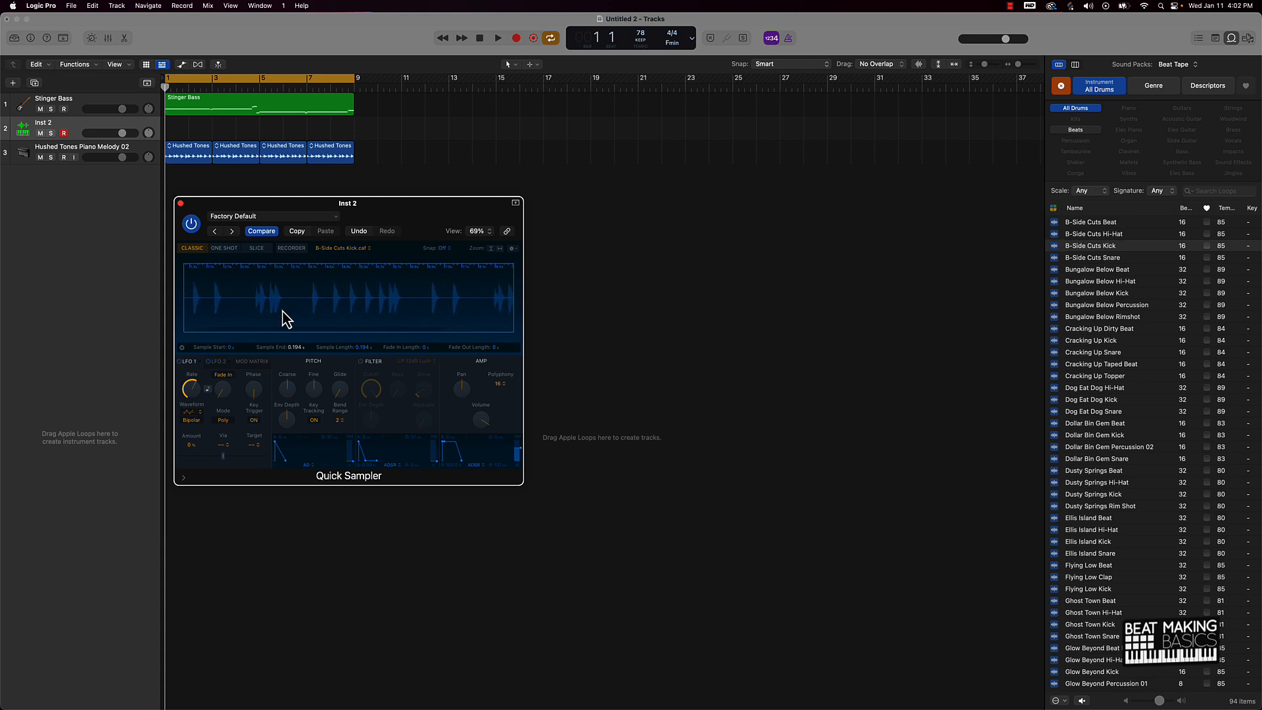
pyautogui.scroll(-10, 280, 310)
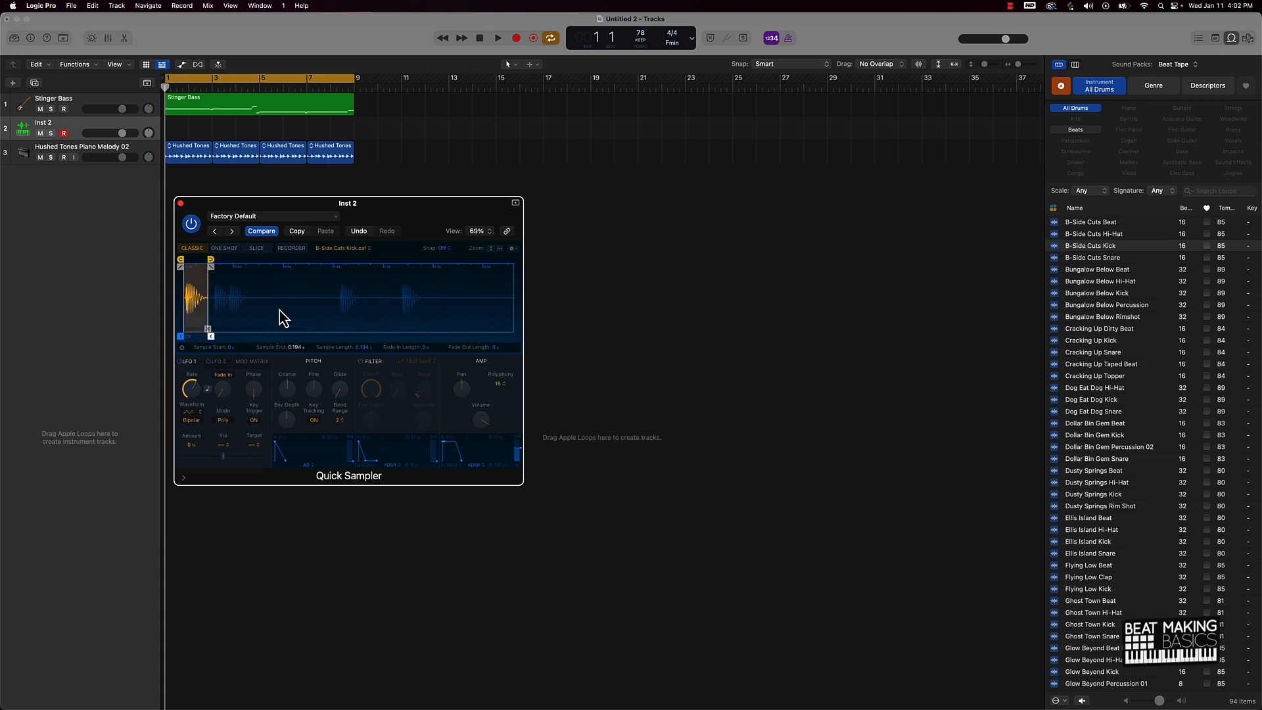
pyautogui.moveTo(211, 337); pyautogui.dragTo(217, 336)
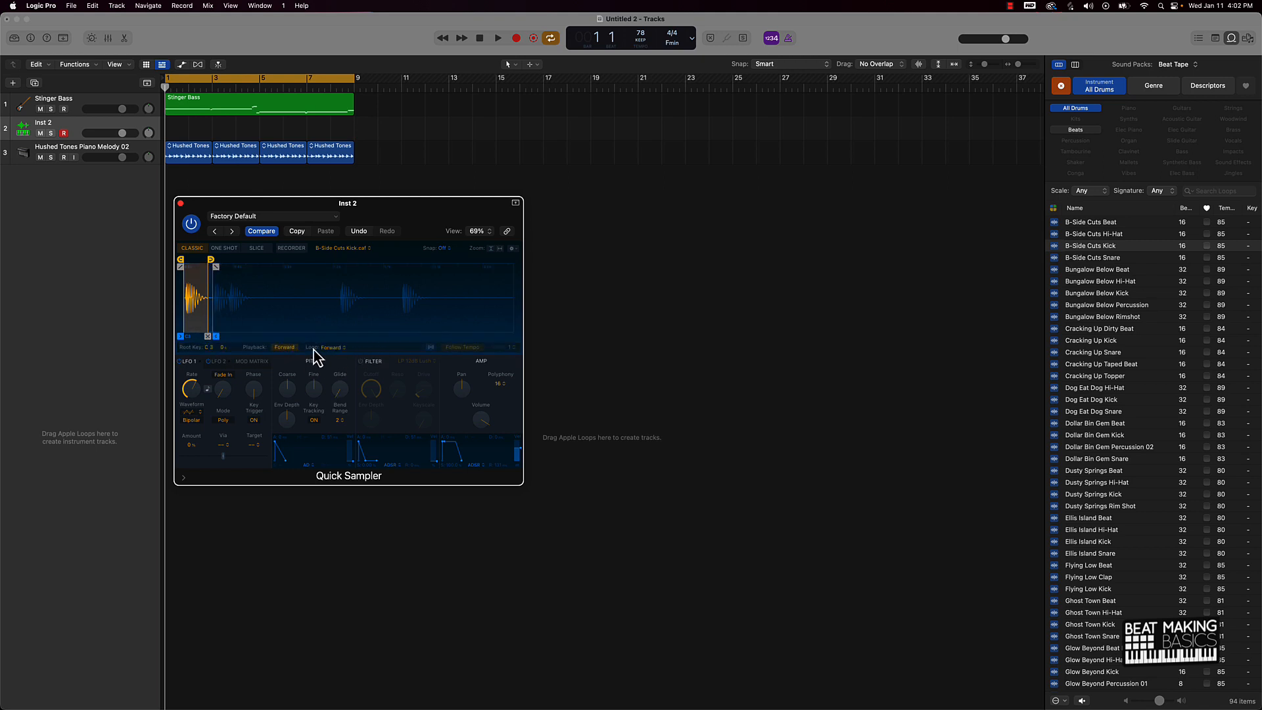
# - Set the kick sample to No Loop and One Shot mode, with a fade-out of about 0.06 s
pyautogui.click(328, 348)
pyautogui.click(342, 343)
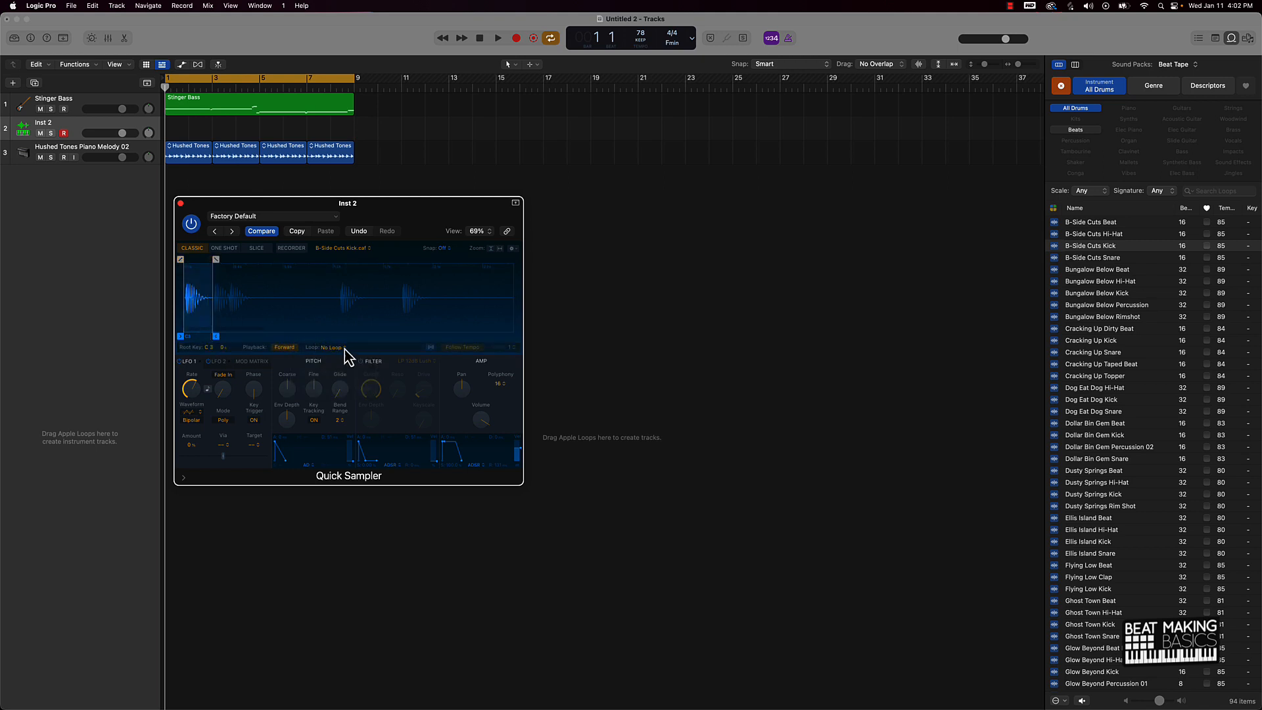
pyautogui.click(431, 348)
pyautogui.click(431, 348)
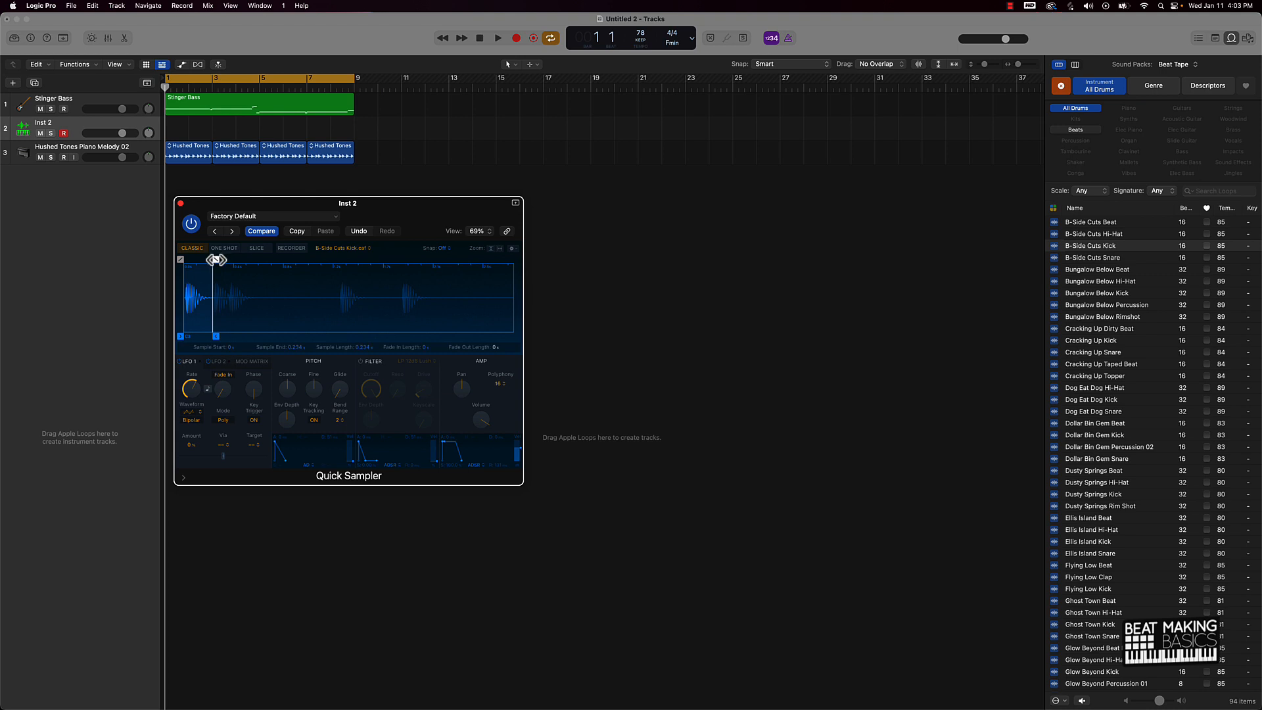
pyautogui.moveTo(216, 260); pyautogui.dragTo(211, 260)
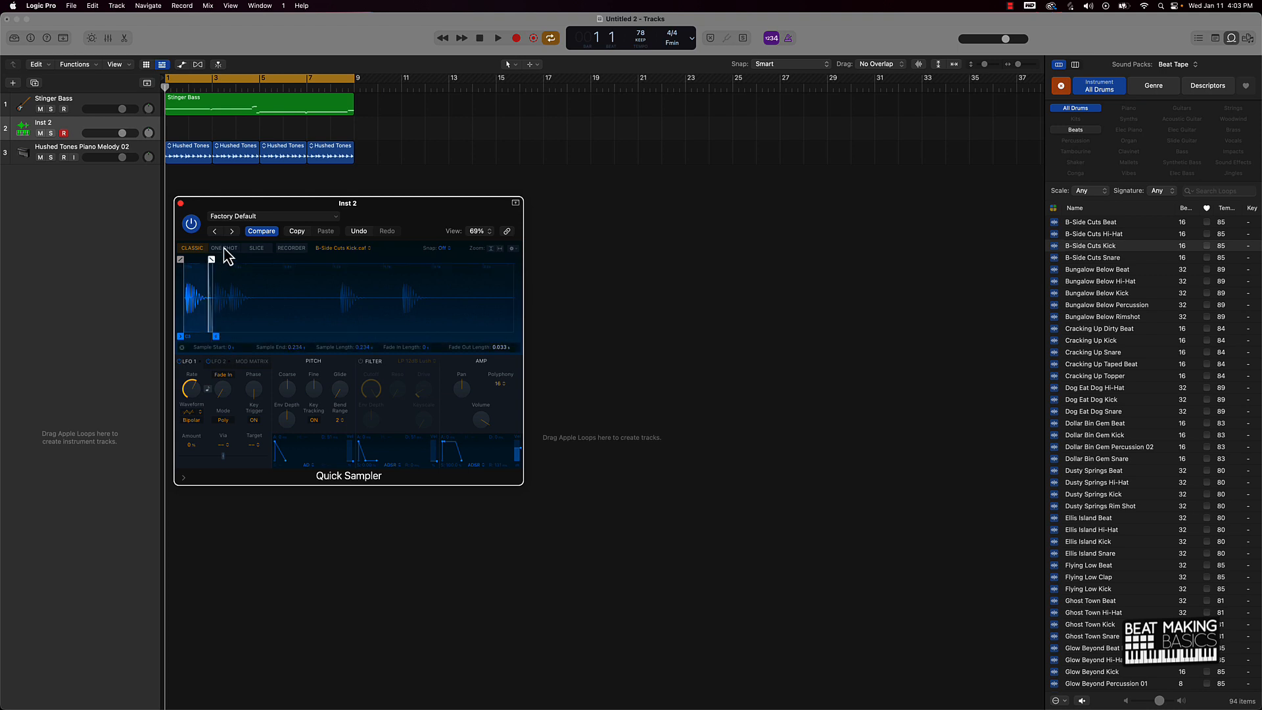
pyautogui.click(224, 248)
pyautogui.moveTo(213, 260); pyautogui.dragTo(203, 270)
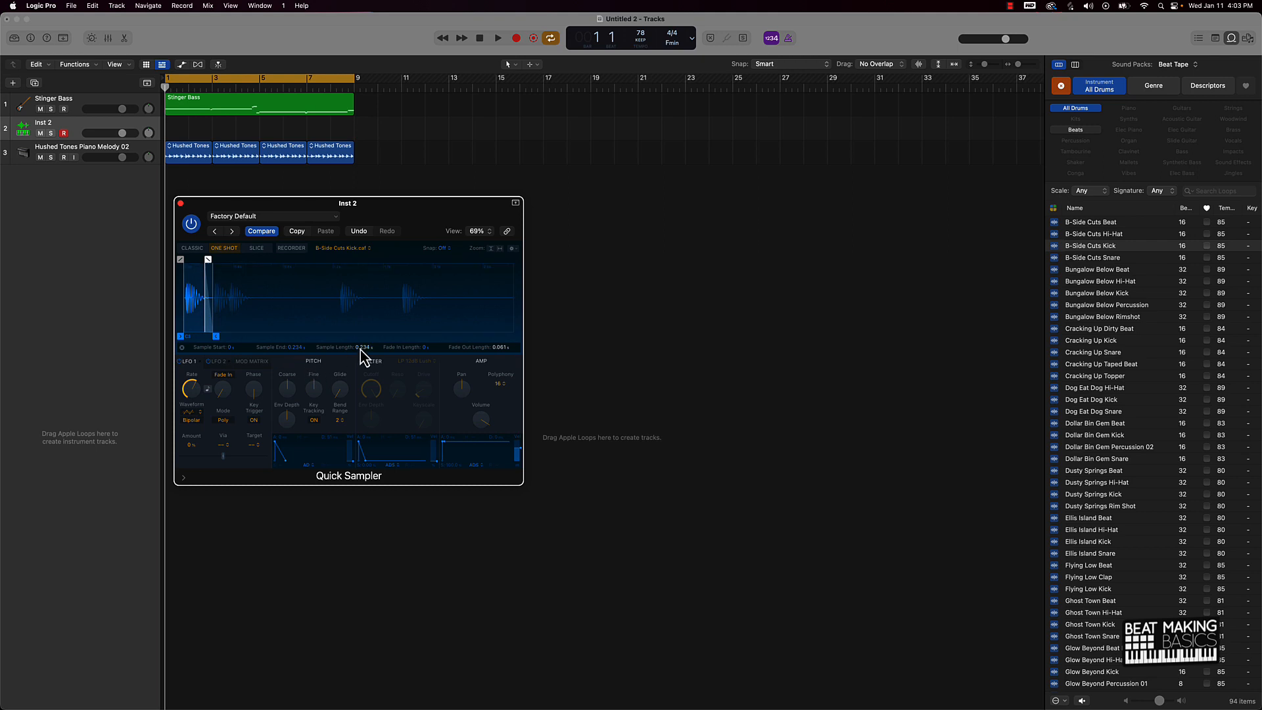
# - Show Musical Typing, play the kick sample to test it, and close its Quick Sampler window
pyautogui.press('super+k')
pyautogui.press('k')
pyautogui.press('k')
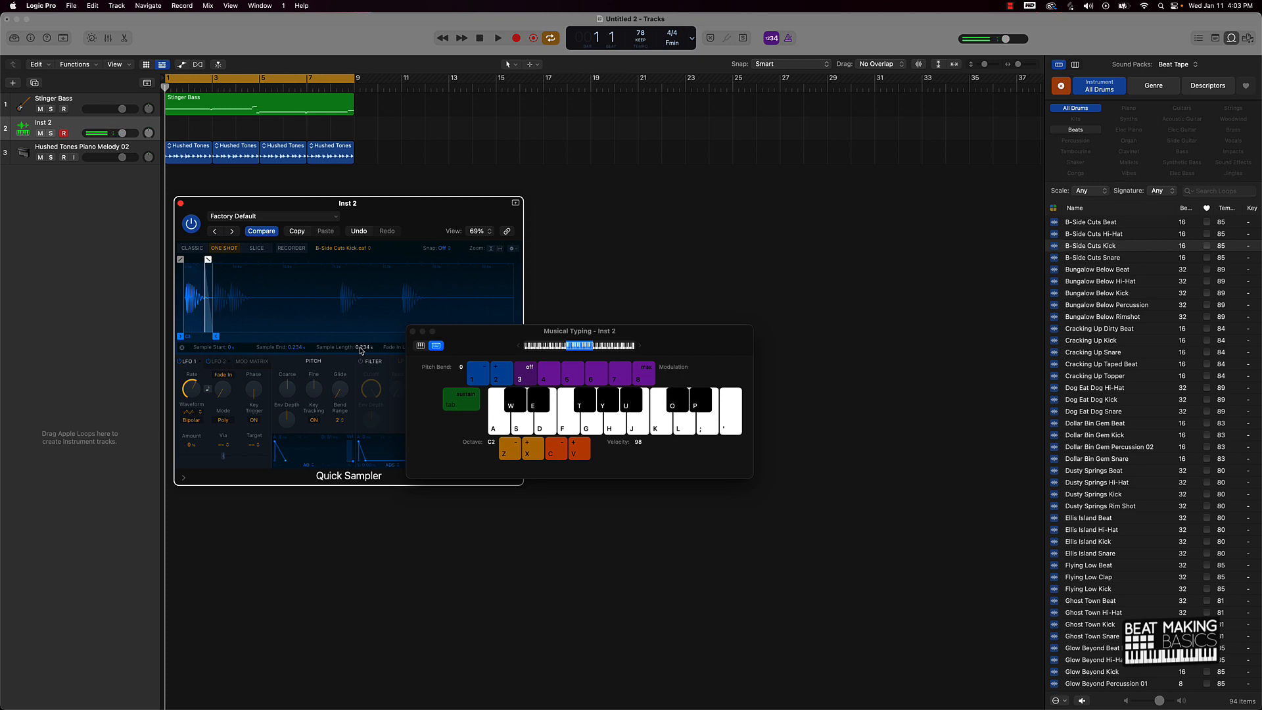
pyautogui.click(181, 203)
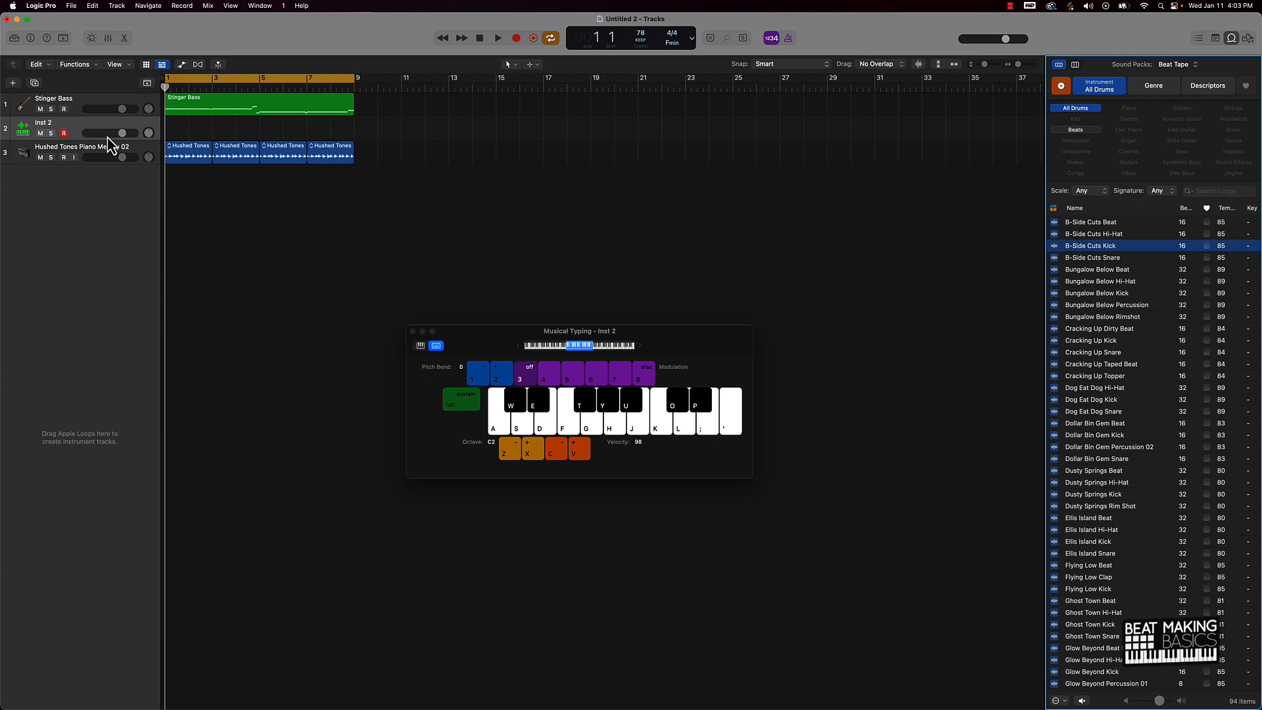
# - Create another software instrument track using Quick Sampler (Single Sample) for the snare
pyautogui.click(13, 83)
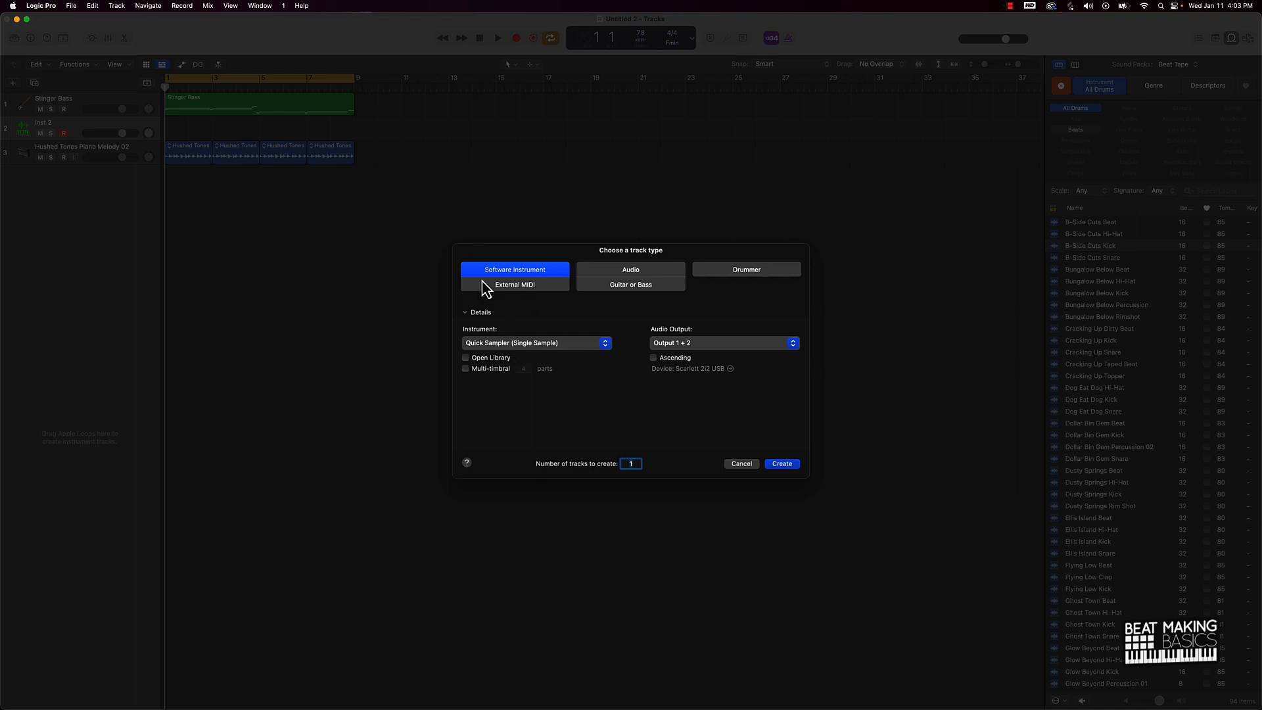
pyautogui.click(500, 345)
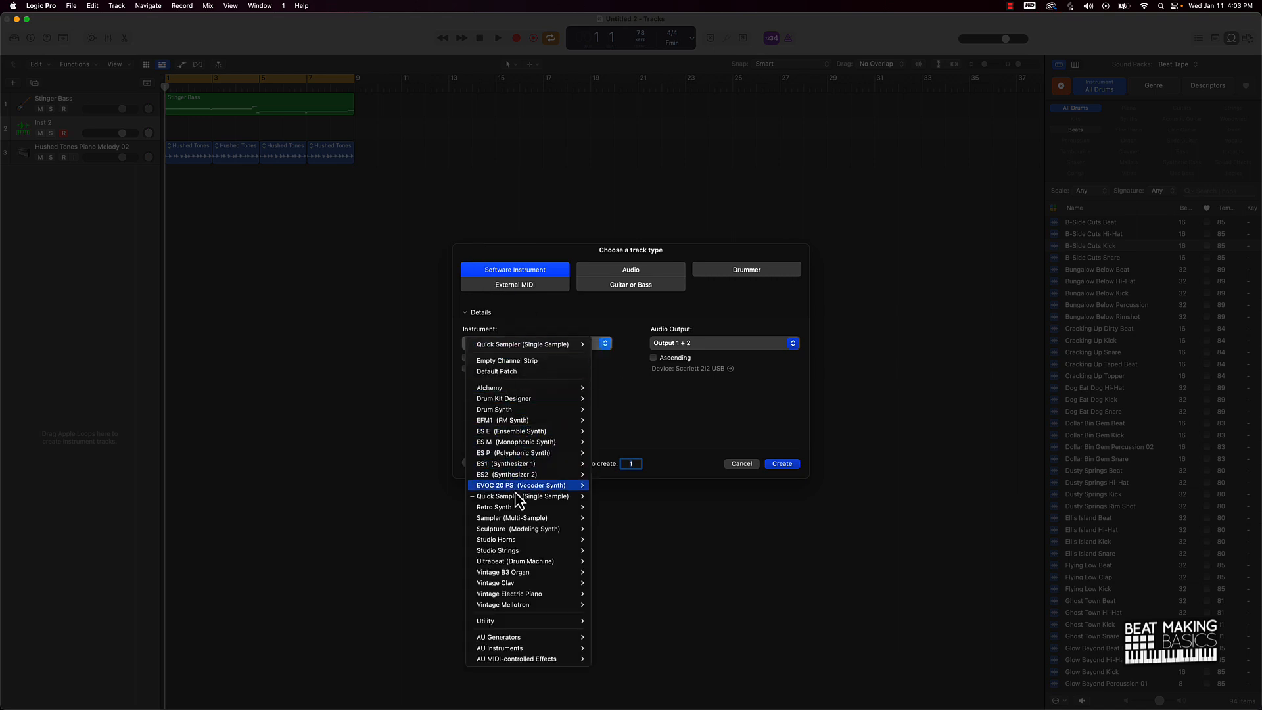
pyautogui.moveTo(526, 497)
pyautogui.click(659, 452)
pyautogui.click(782, 463)
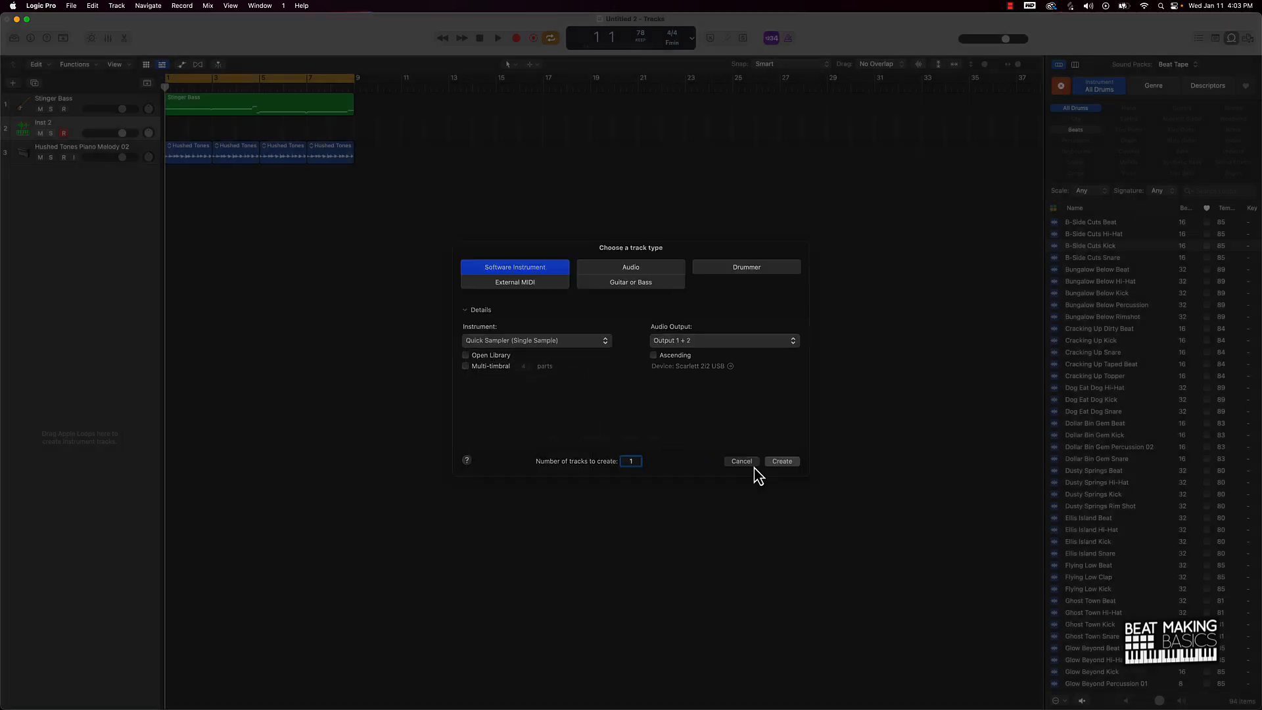
# - Audition B-Side Cuts Snare, load it into the new Quick Sampler and trim it to the first hit, starting at about 0.68 s
pyautogui.click(1090, 259)
pyautogui.click(1091, 258)
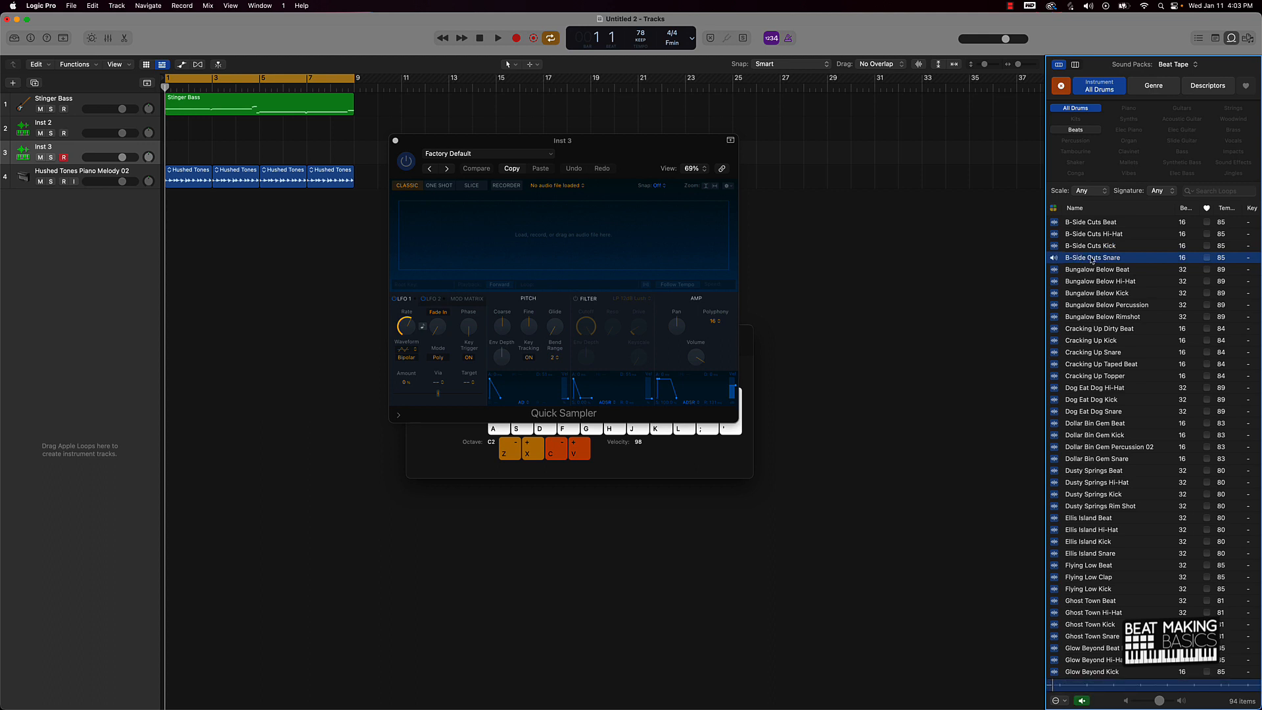
pyautogui.moveTo(1092, 260); pyautogui.dragTo(533, 253)
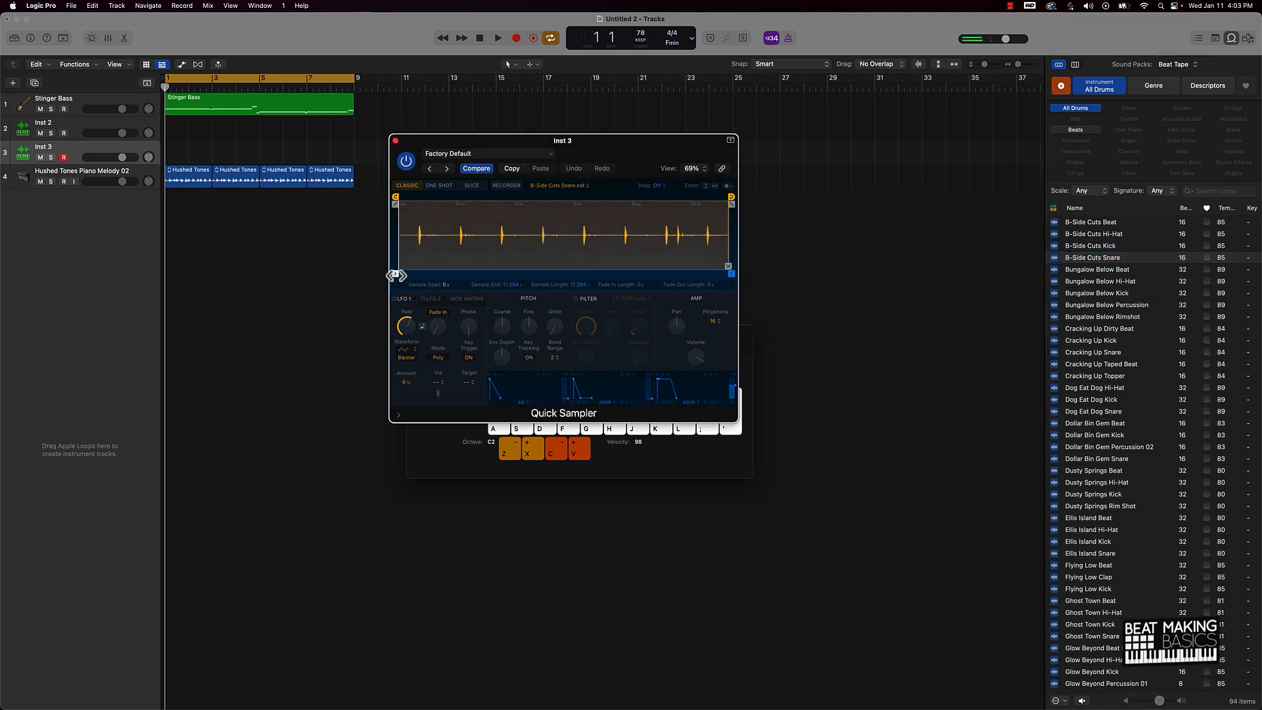
pyautogui.moveTo(395, 272); pyautogui.dragTo(420, 269)
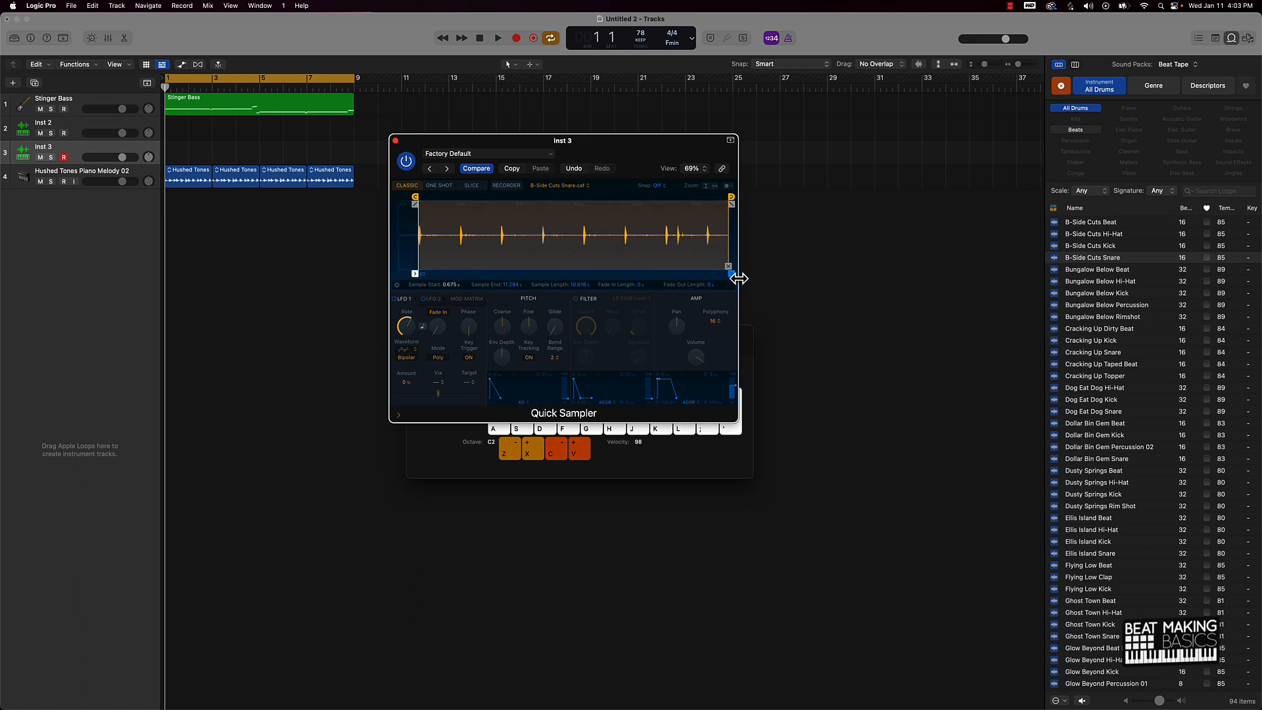
pyautogui.moveTo(731, 276); pyautogui.dragTo(460, 282)
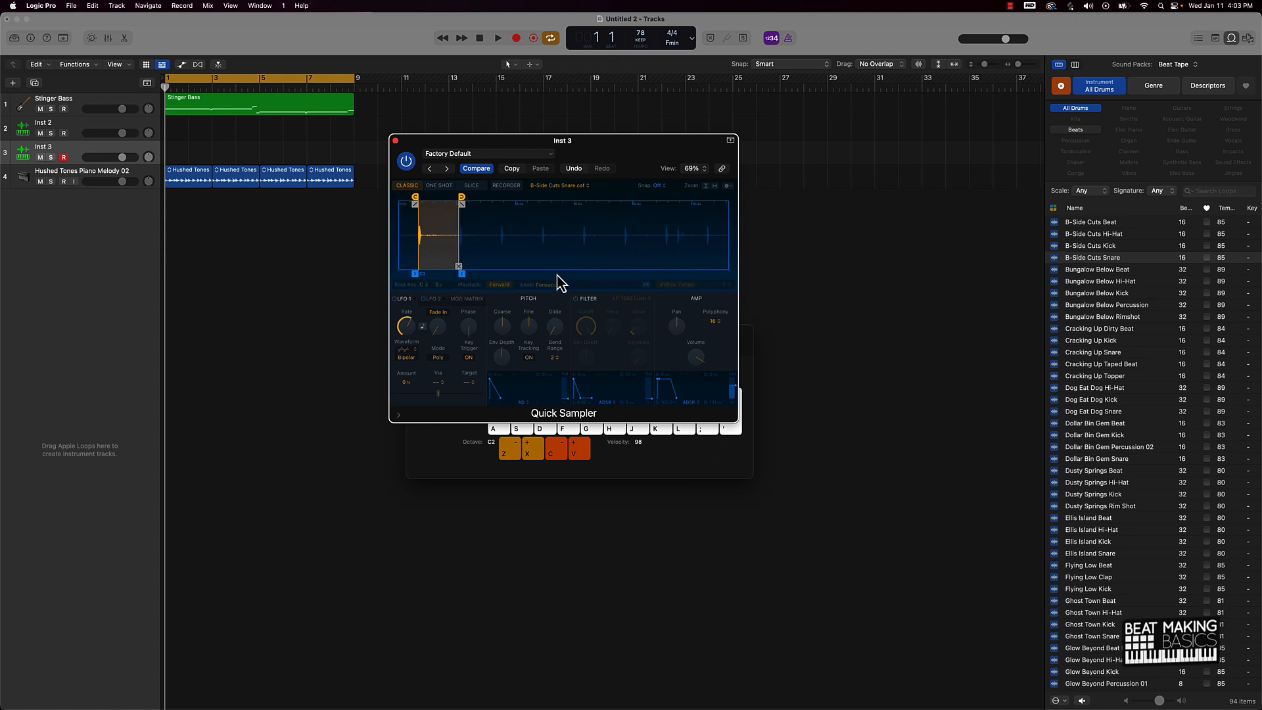
# - Set the snare sample to No Loop and One Shot mode with a fade-out of about 0.44 s, and close its Quick Sampler window
pyautogui.click(544, 285)
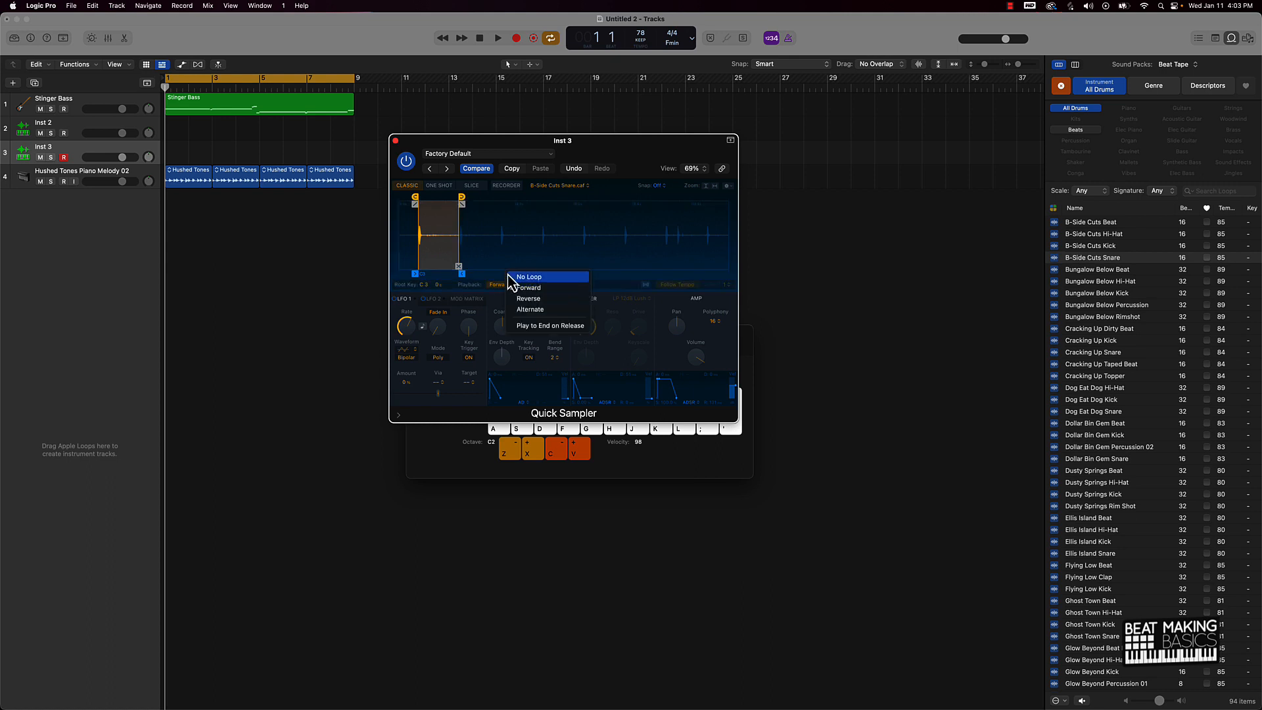
pyautogui.click(511, 280)
pyautogui.moveTo(462, 196); pyautogui.dragTo(446, 197)
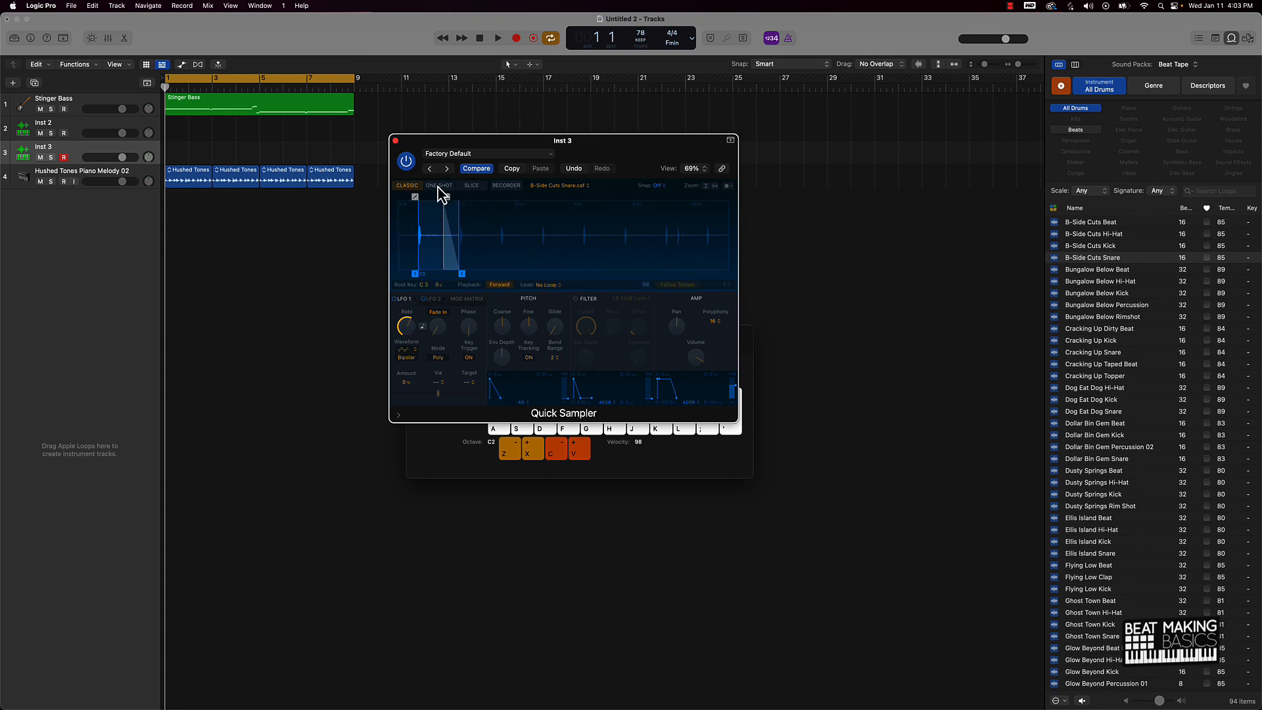
pyautogui.moveTo(444, 197); pyautogui.dragTo(451, 195)
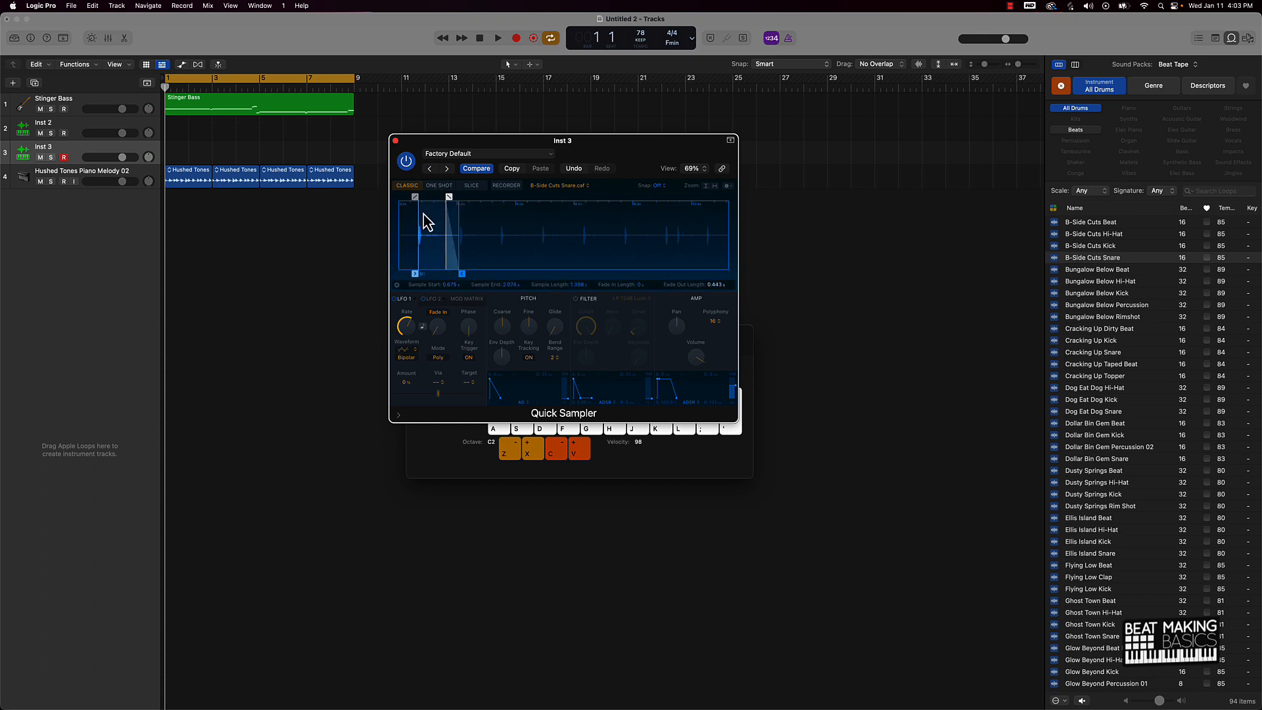
pyautogui.click(439, 186)
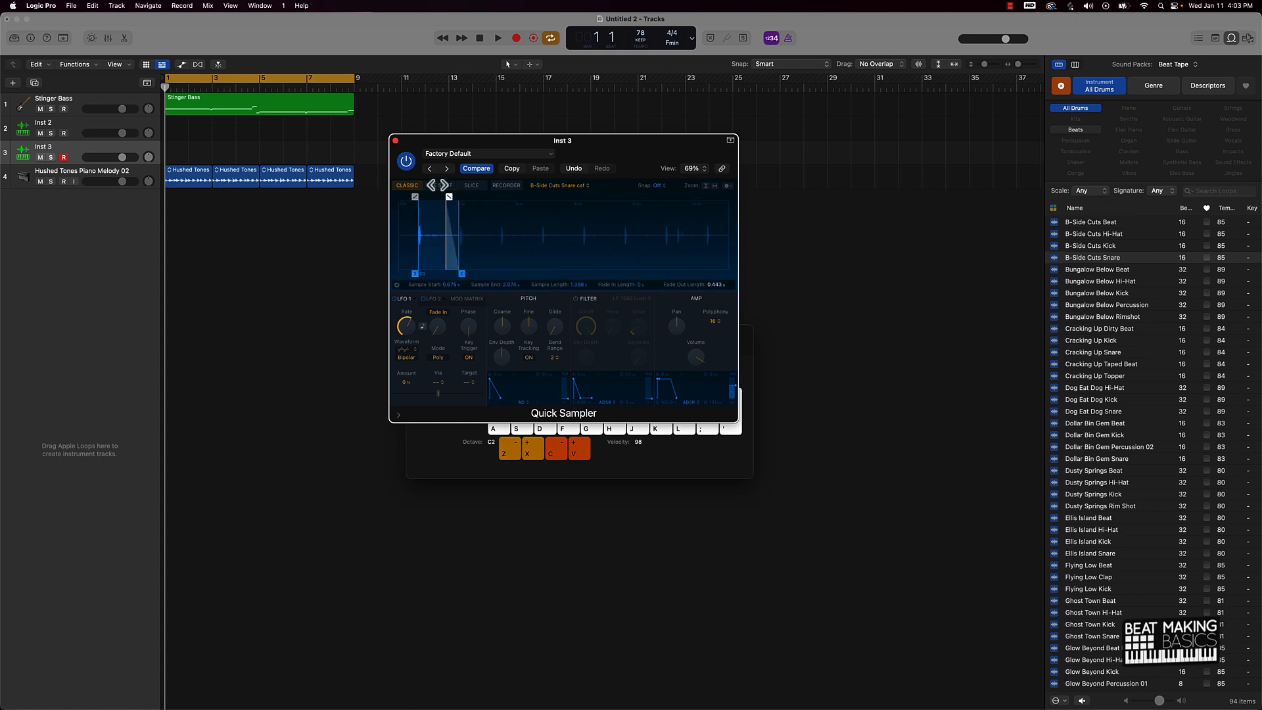
pyautogui.moveTo(444, 198); pyautogui.dragTo(448, 195)
pyautogui.click(395, 140)
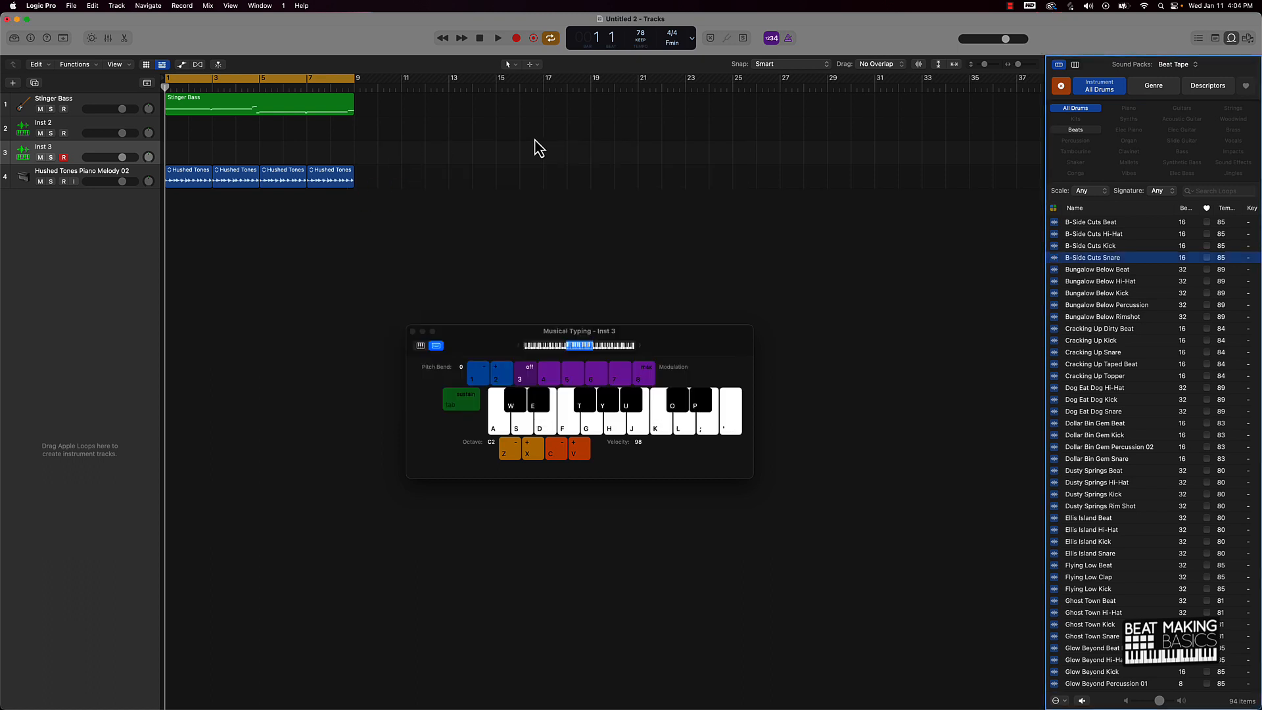
# - Test the snare with Musical Typing and record repeated C3 hits on the Inst 3 track across the eight-bar cycle
pyautogui.click(529, 204)
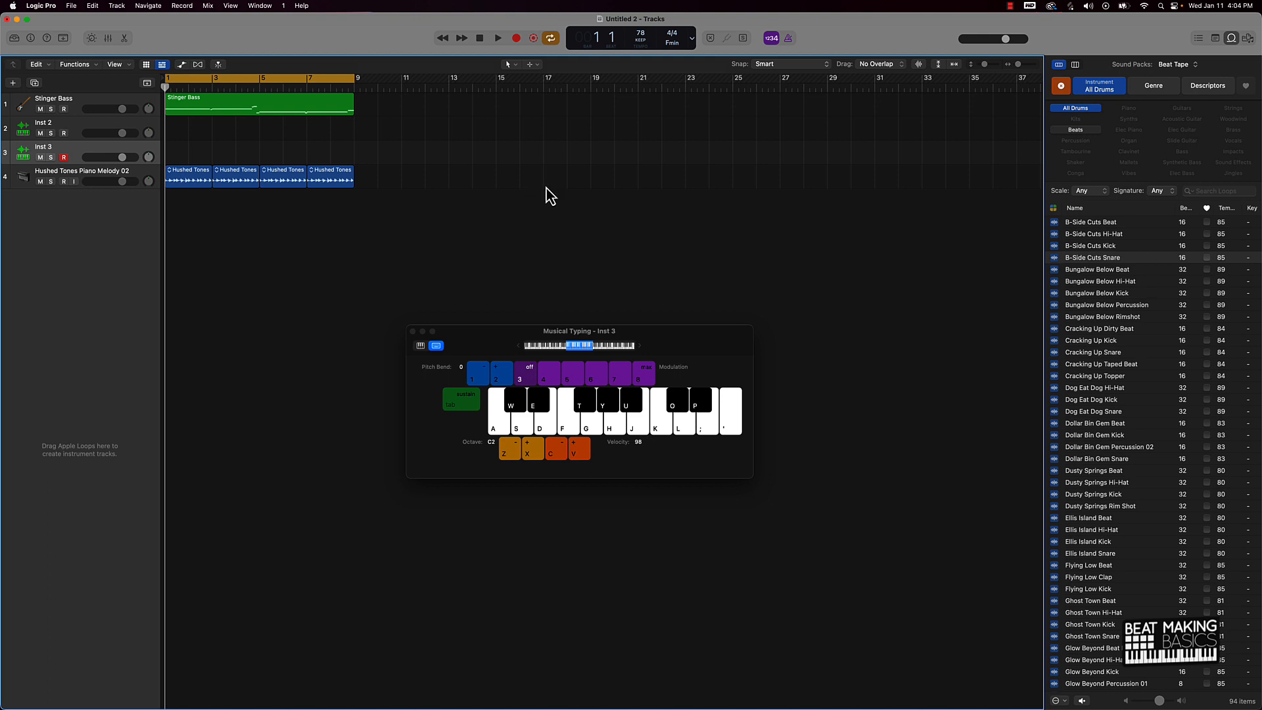
pyautogui.press('k')
pyautogui.press('r')
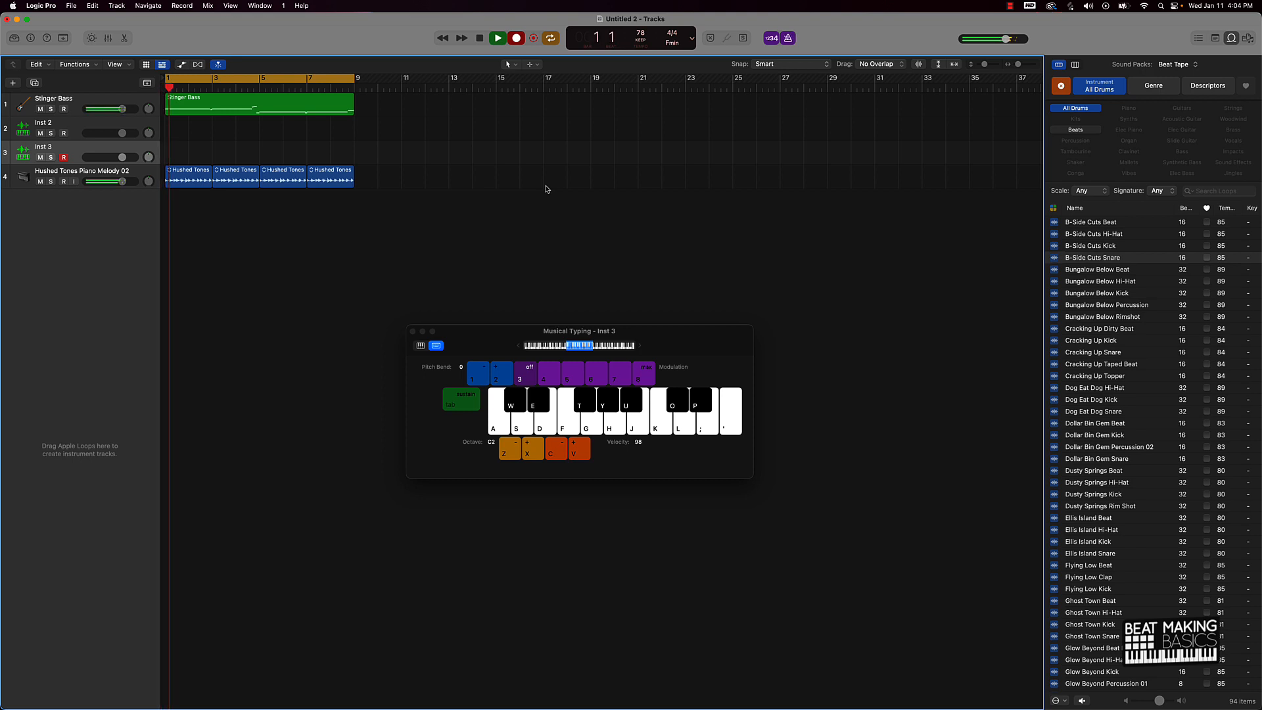
pyautogui.press('k')
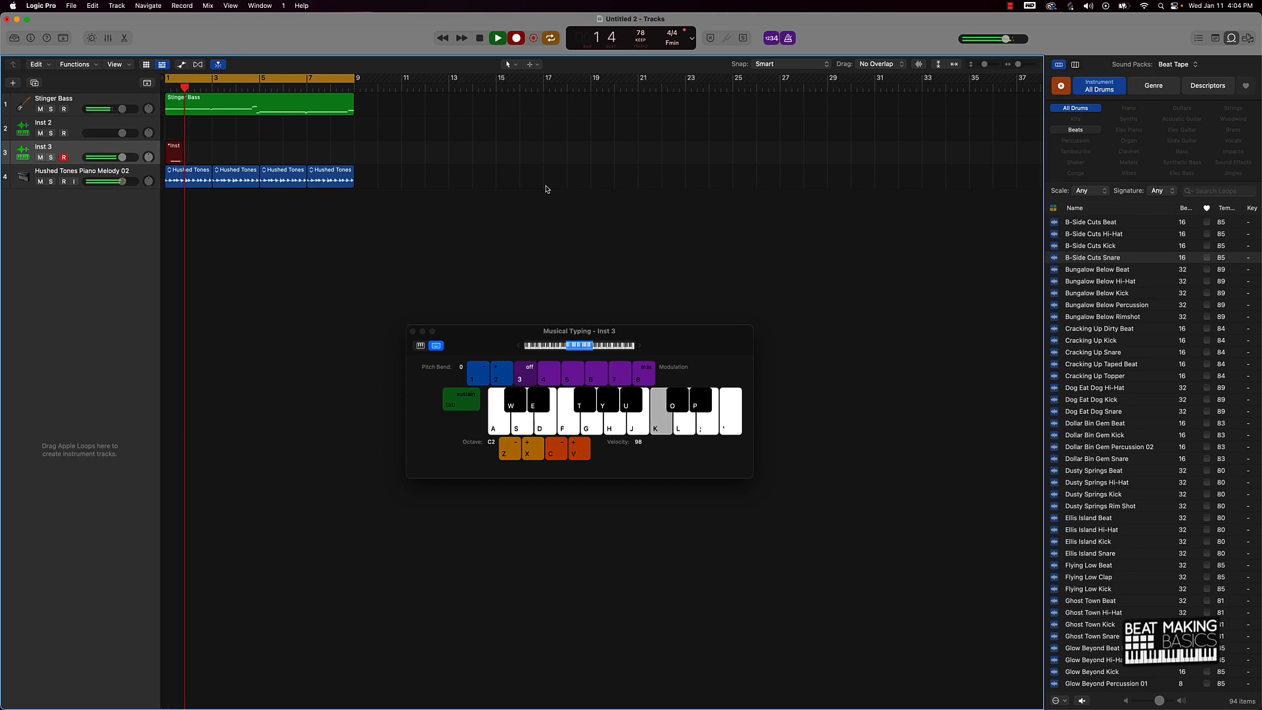
pyautogui.press('k')
pyautogui.press('k')
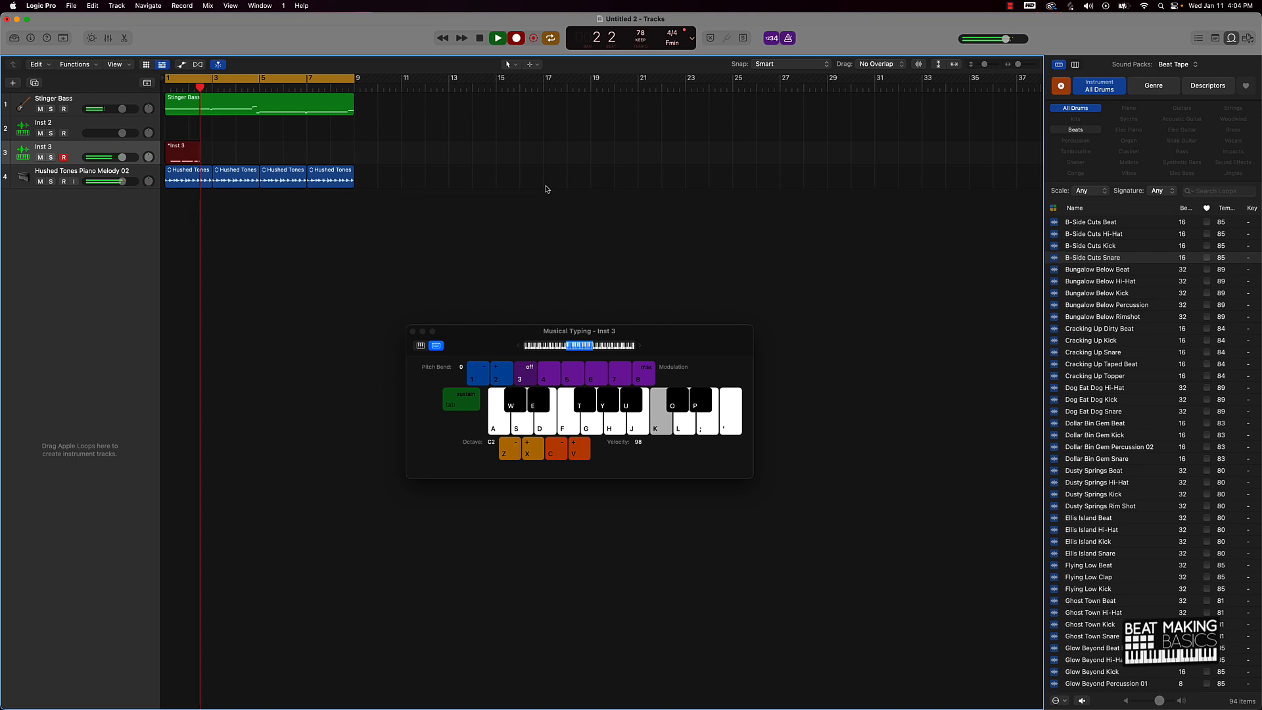
pyautogui.press('k')
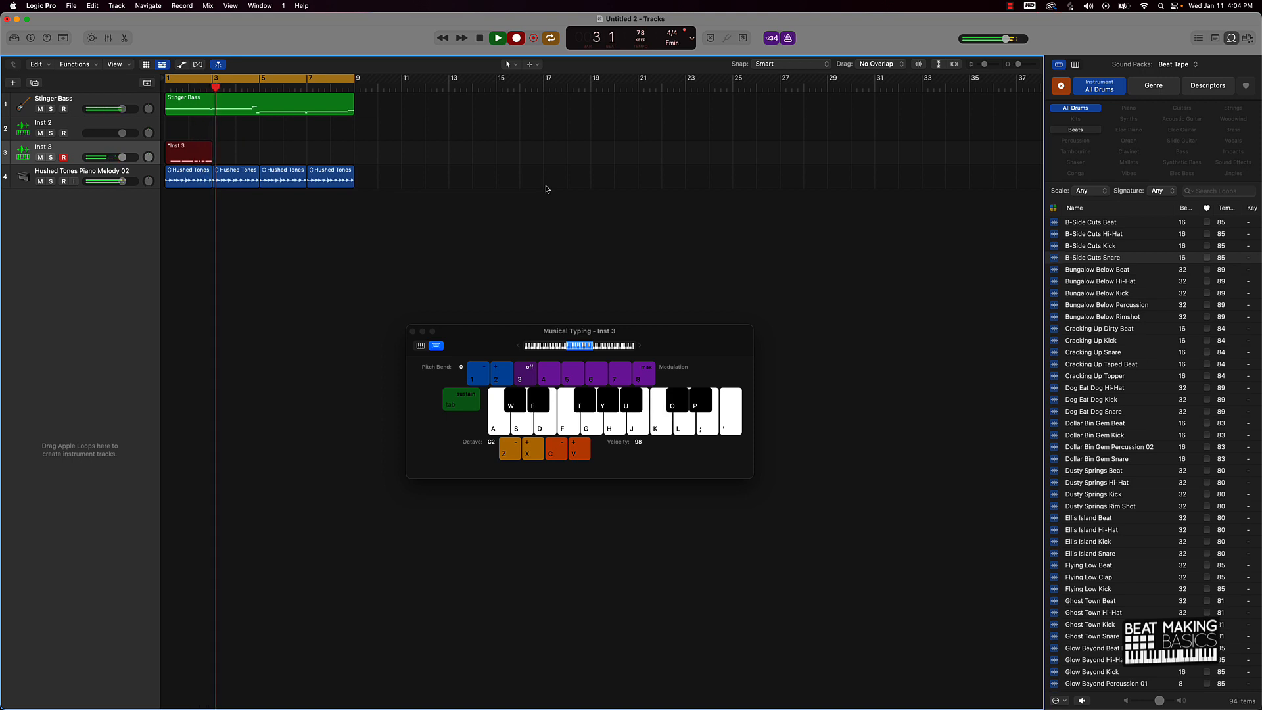
pyautogui.press('k')
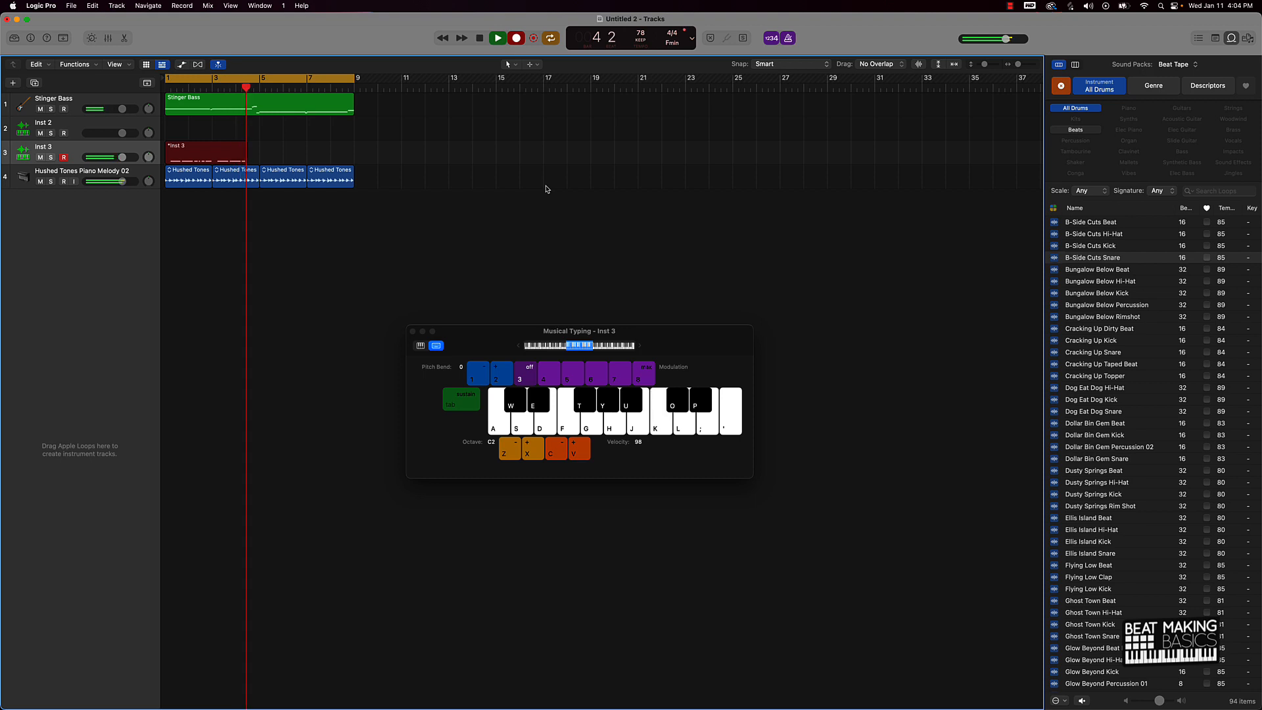
pyautogui.press('k')
pyautogui.press('k')
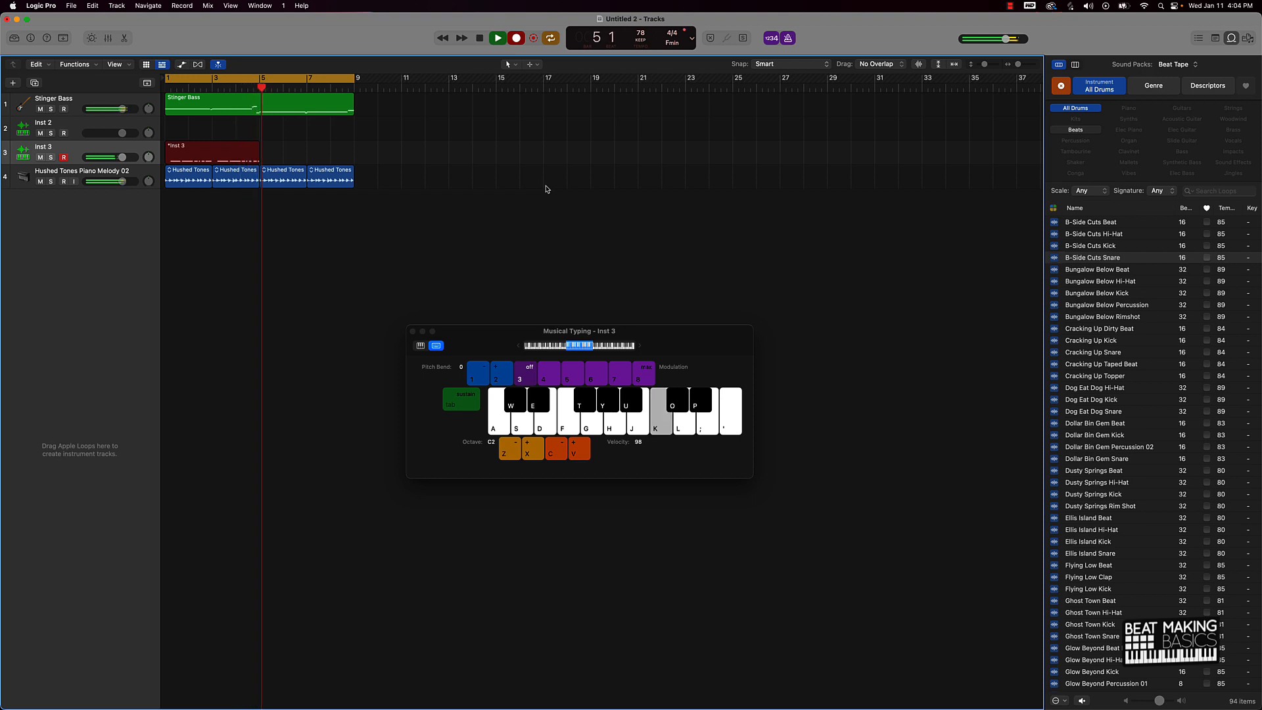
pyautogui.press('k')
pyautogui.press('k')
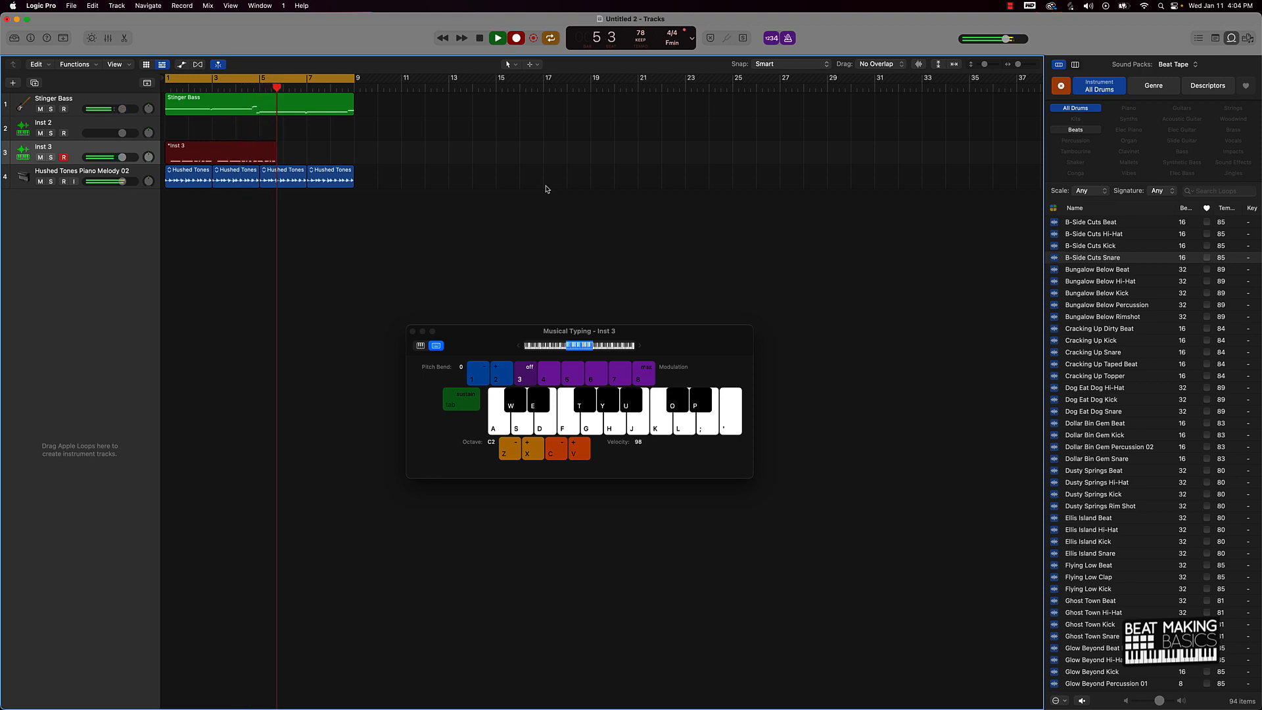
pyautogui.press('k')
pyautogui.press('k')
pyautogui.press('k')
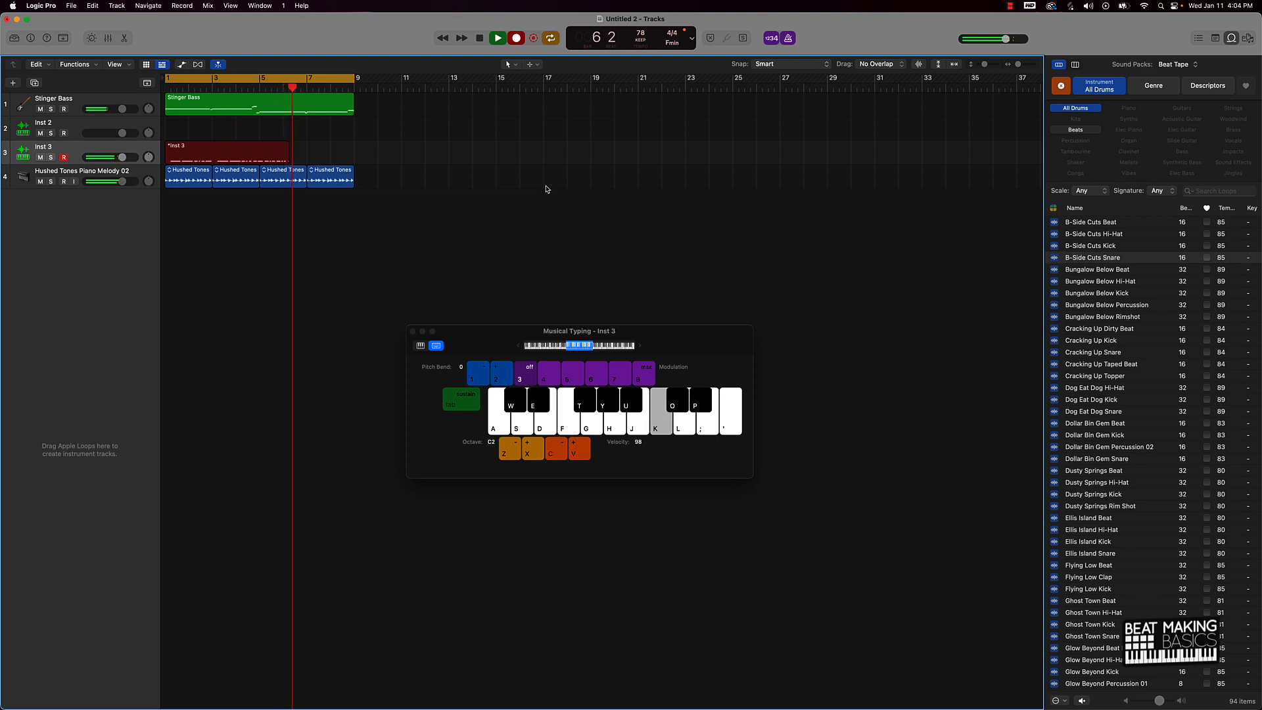
pyautogui.press('k')
pyautogui.press('k')
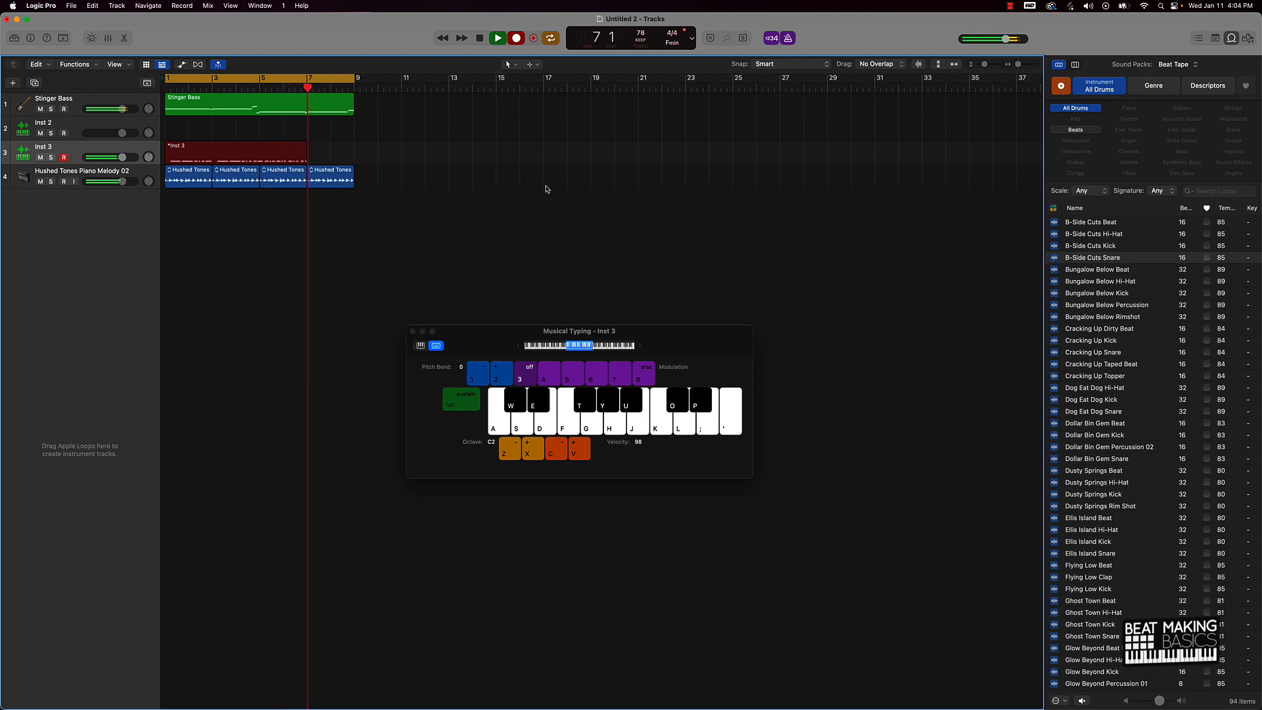
pyautogui.press('k')
pyautogui.press('k')
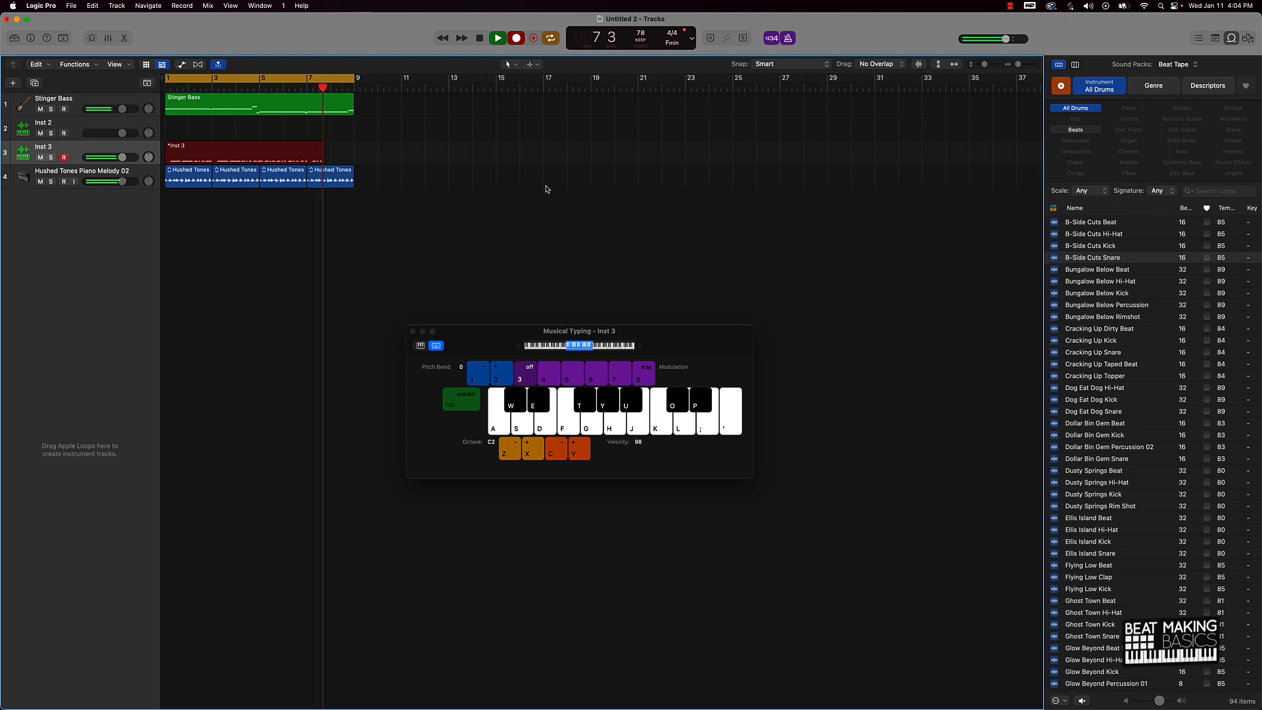
pyautogui.press('k')
pyautogui.press('k')
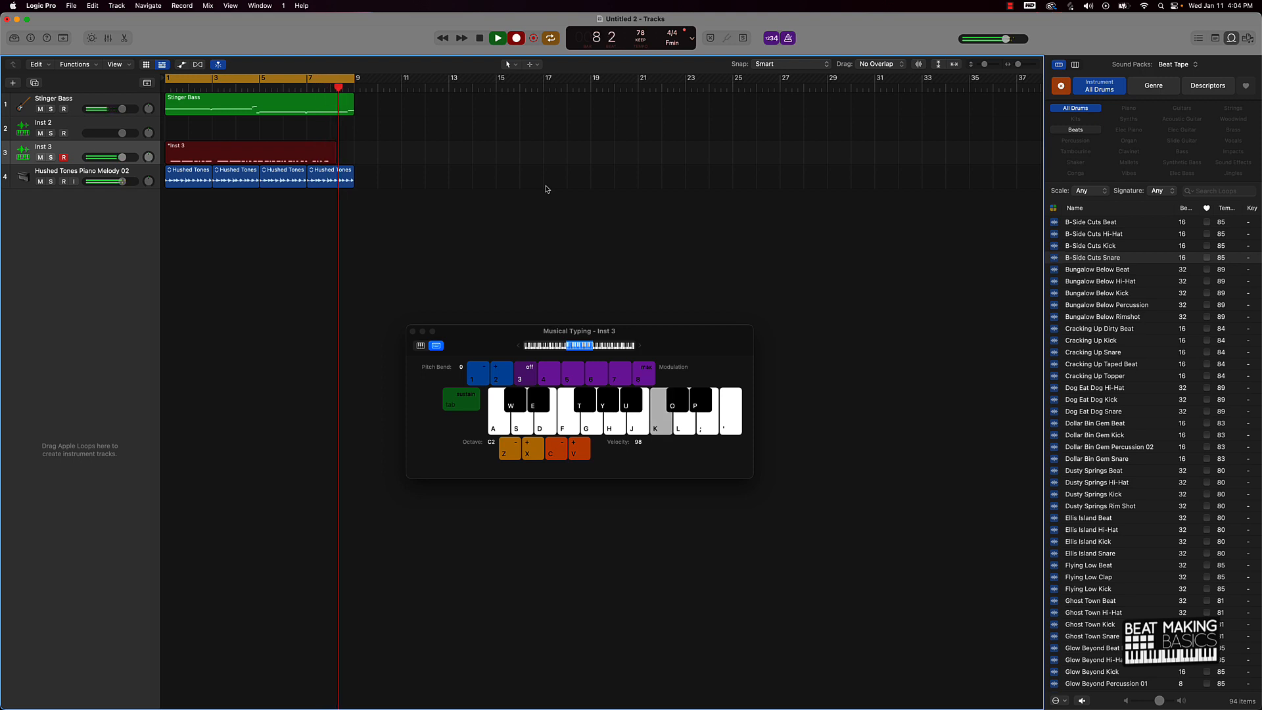
pyautogui.press('k')
pyautogui.press('k')
pyautogui.press('k')
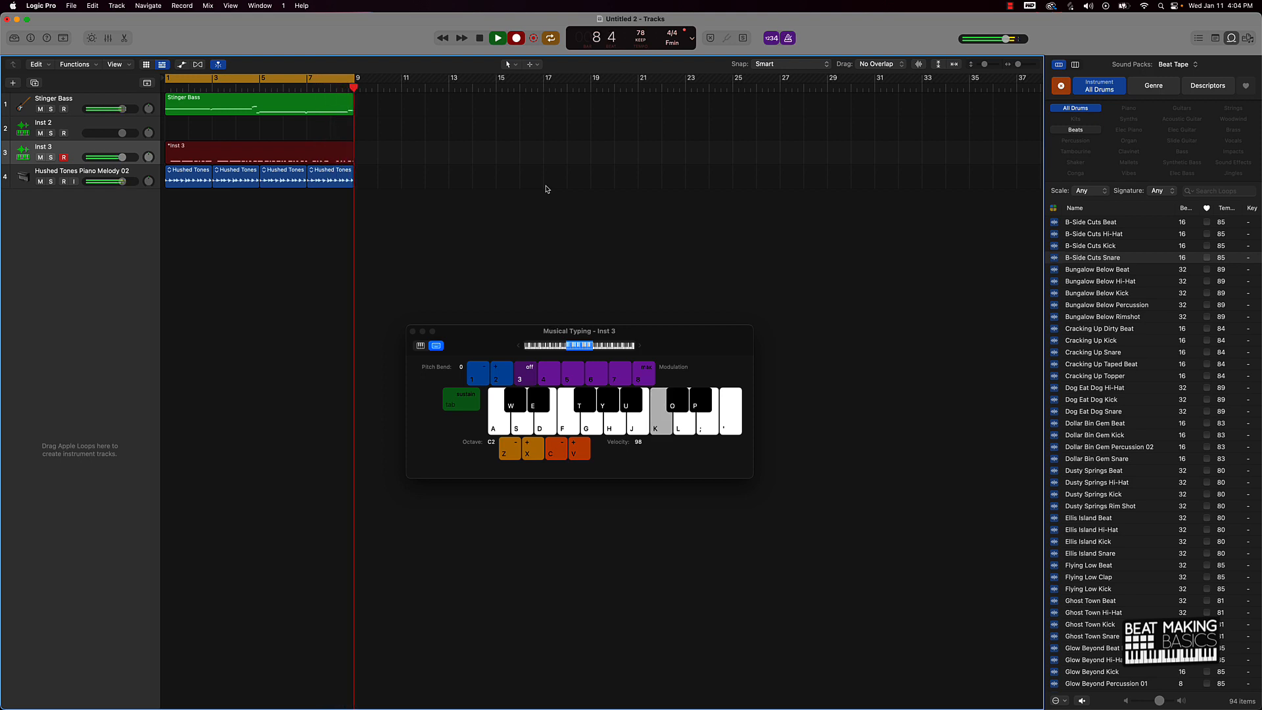
pyautogui.press('space')
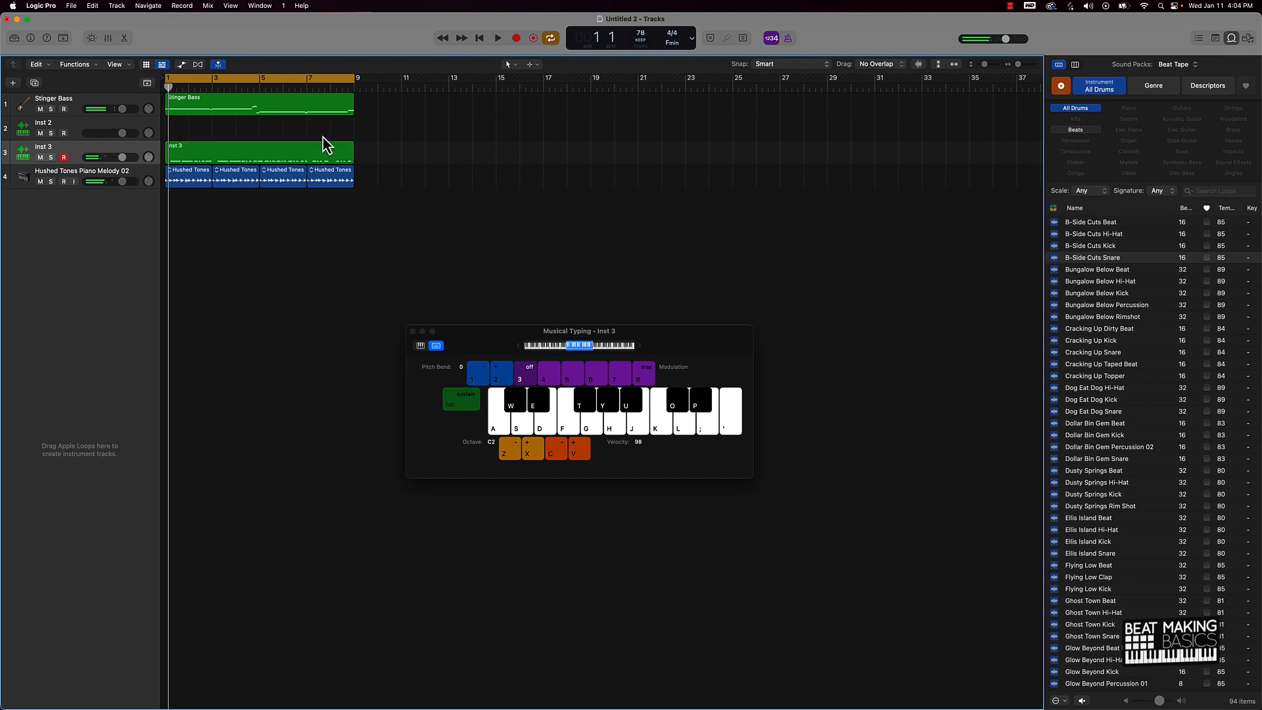
# - Open the recorded snare region in the Piano Roll and quantize all its notes to 1/16 Swing A
pyautogui.doubleClick(323, 156)
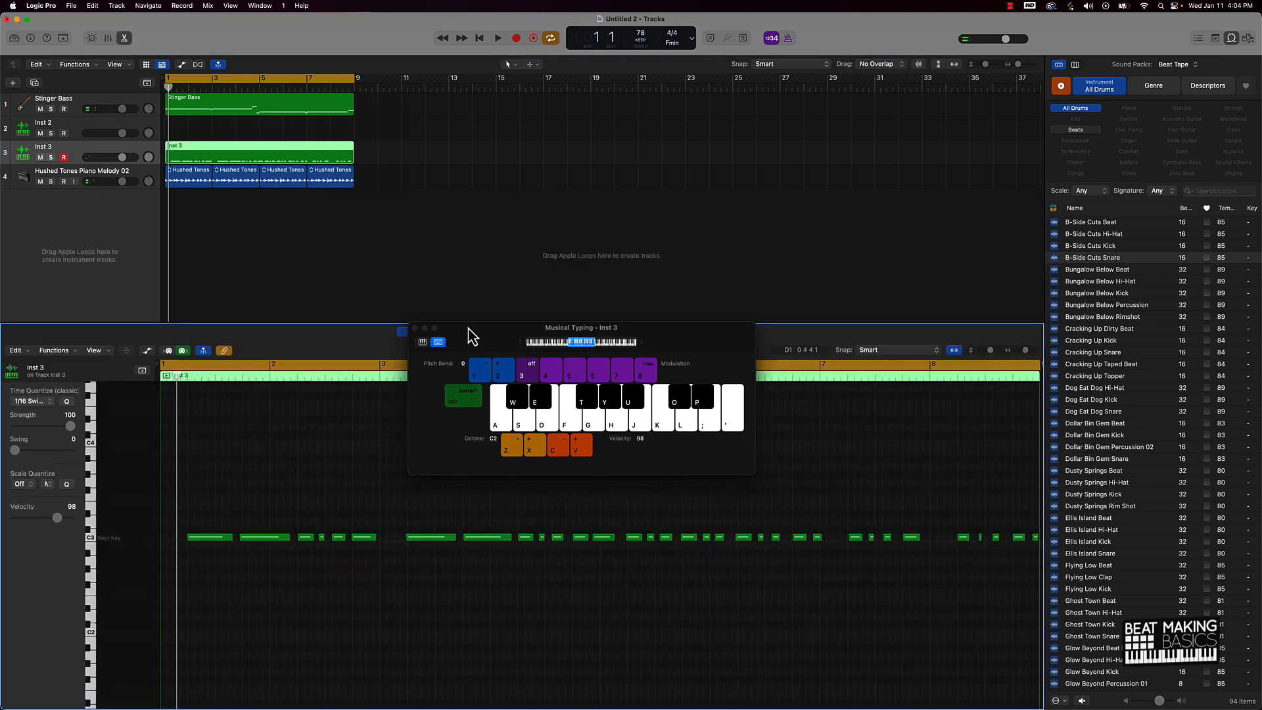
pyautogui.moveTo(468, 331); pyautogui.dragTo(512, 145)
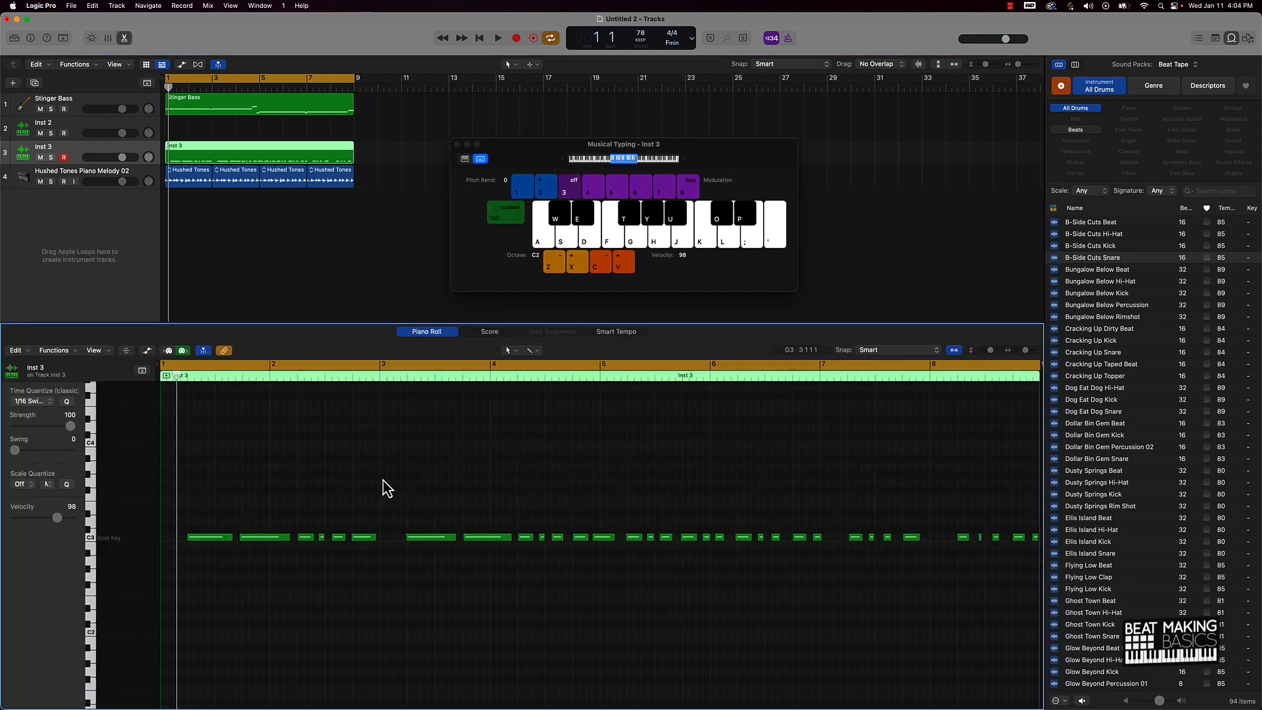
pyautogui.press('super+a')
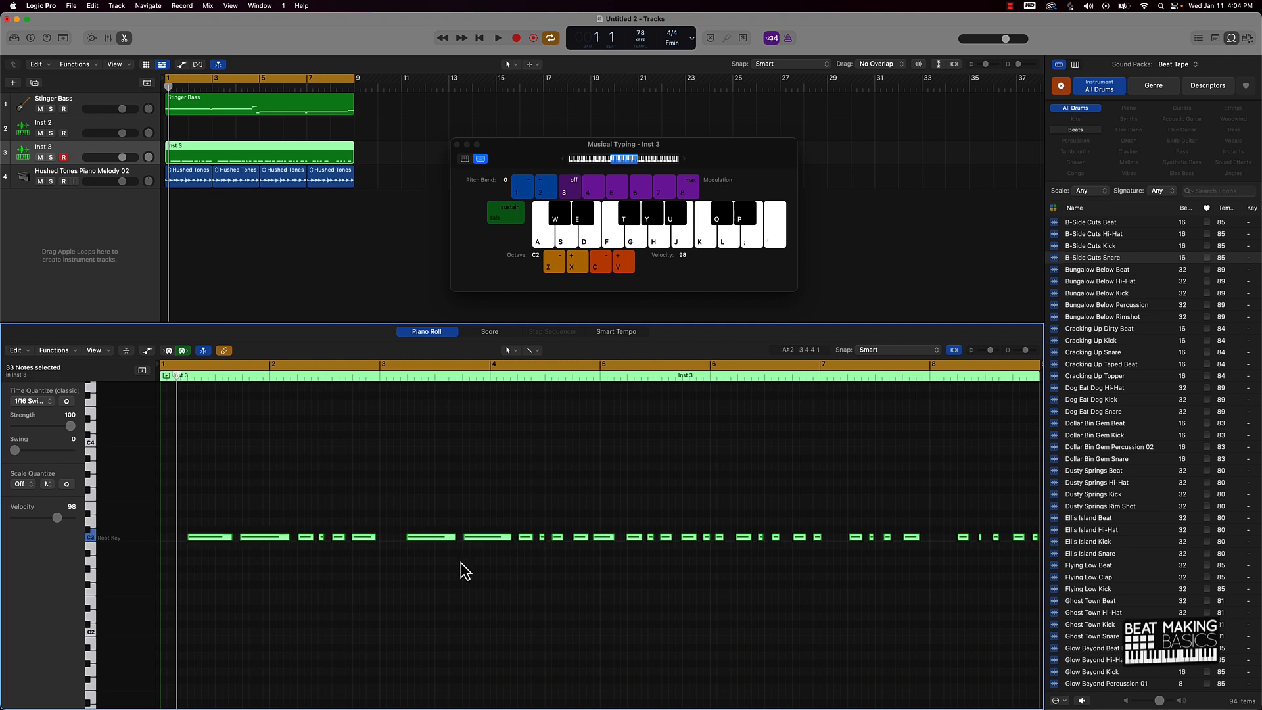
pyautogui.click(67, 401)
# - Adjust the snare notes' quantize strength to 100 and swing to 14 while listening to the playback
pyautogui.moveTo(19, 451); pyautogui.dragTo(66, 426)
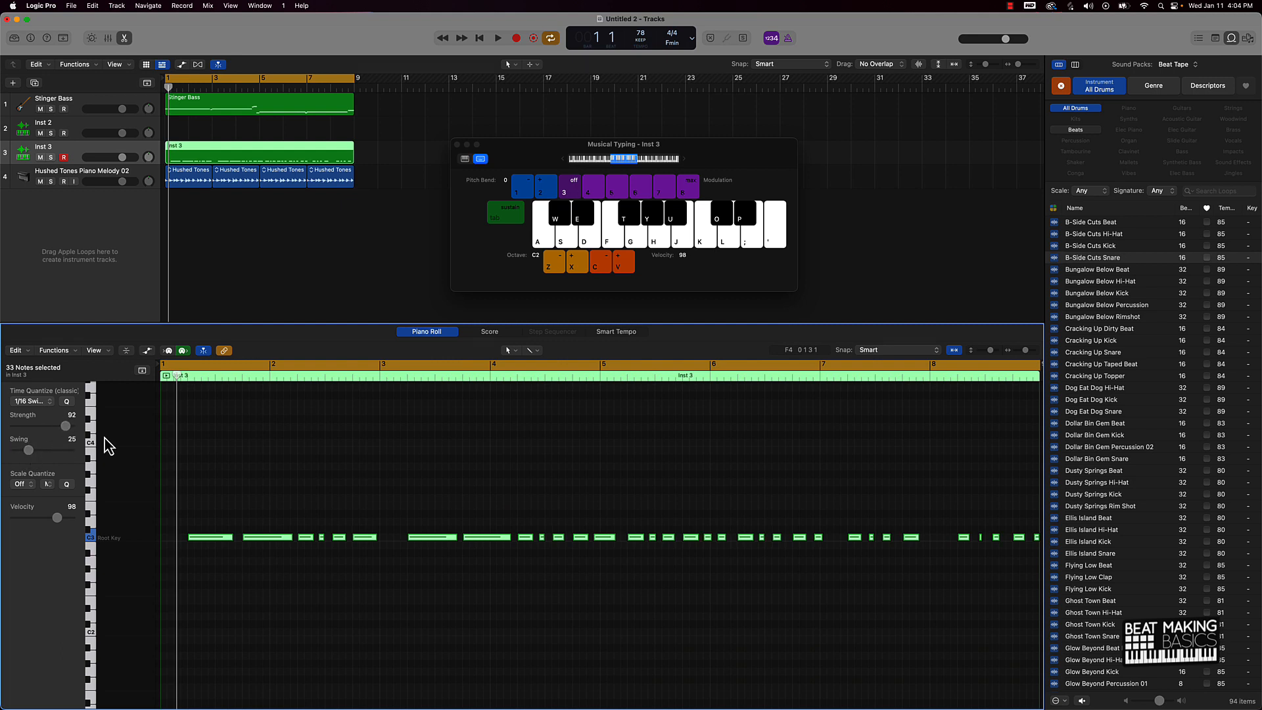
pyautogui.press('space')
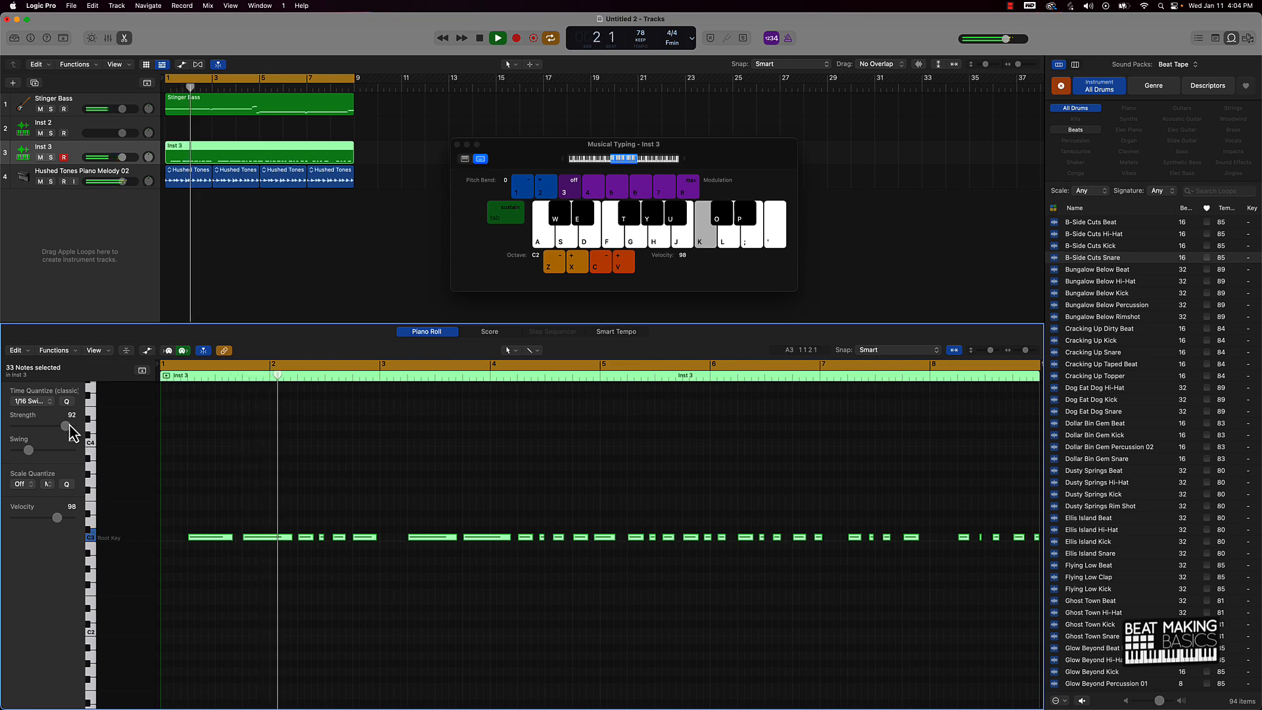
pyautogui.moveTo(66, 426); pyautogui.dragTo(22, 451)
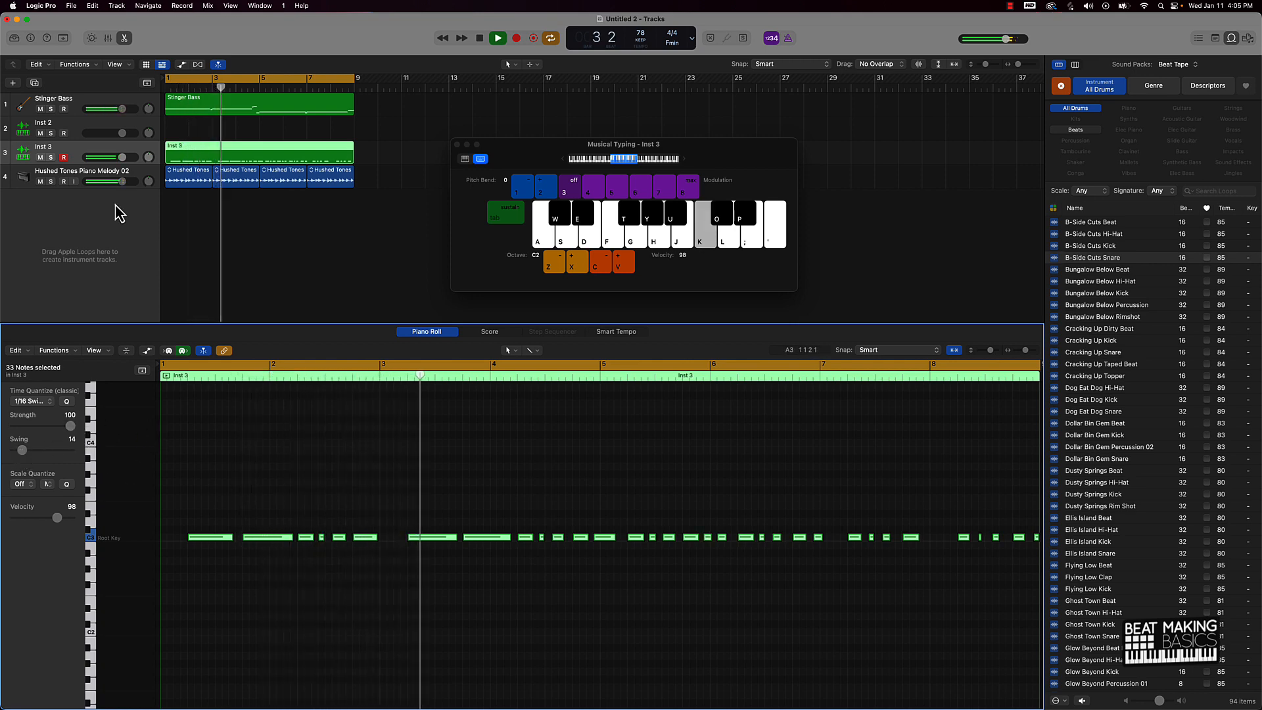
pyautogui.press('space')
# - On the Inst 2 kick track, draw a C3 note at the start of bar 1 with the Pencil tool and shorten it to about 224 ticks
pyautogui.click(86, 128)
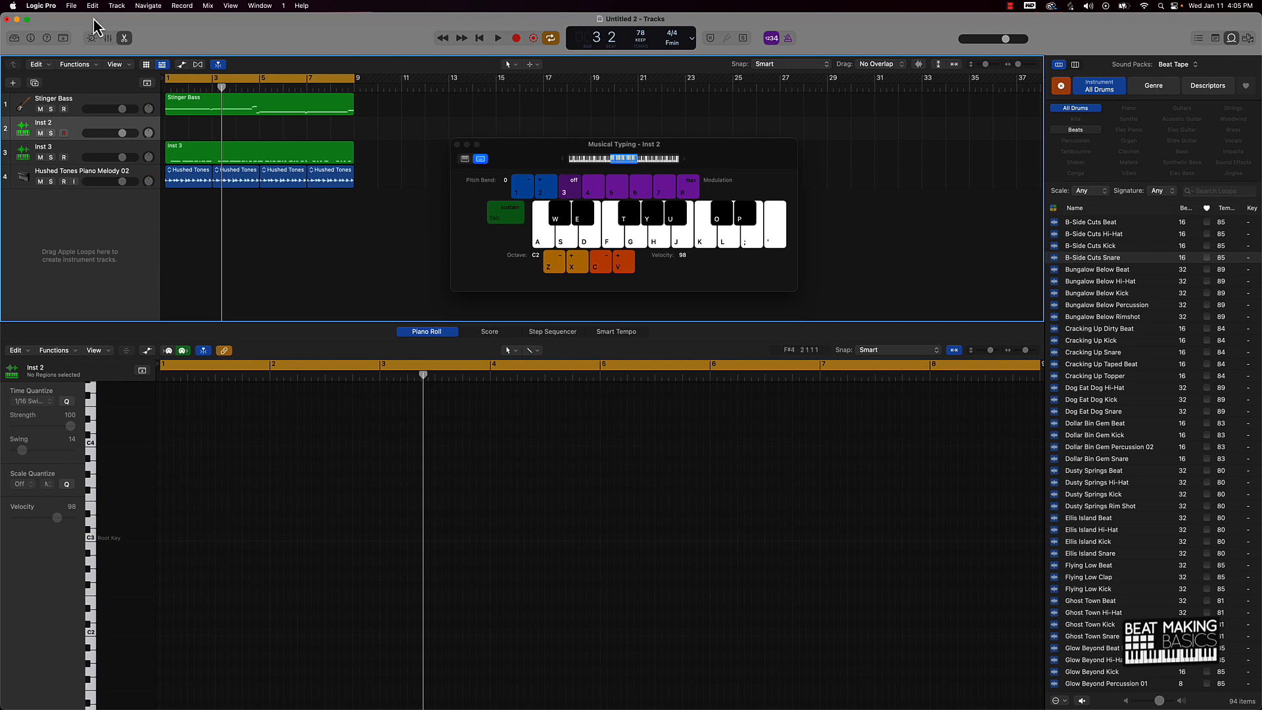
pyautogui.click(122, 40)
pyautogui.click(123, 40)
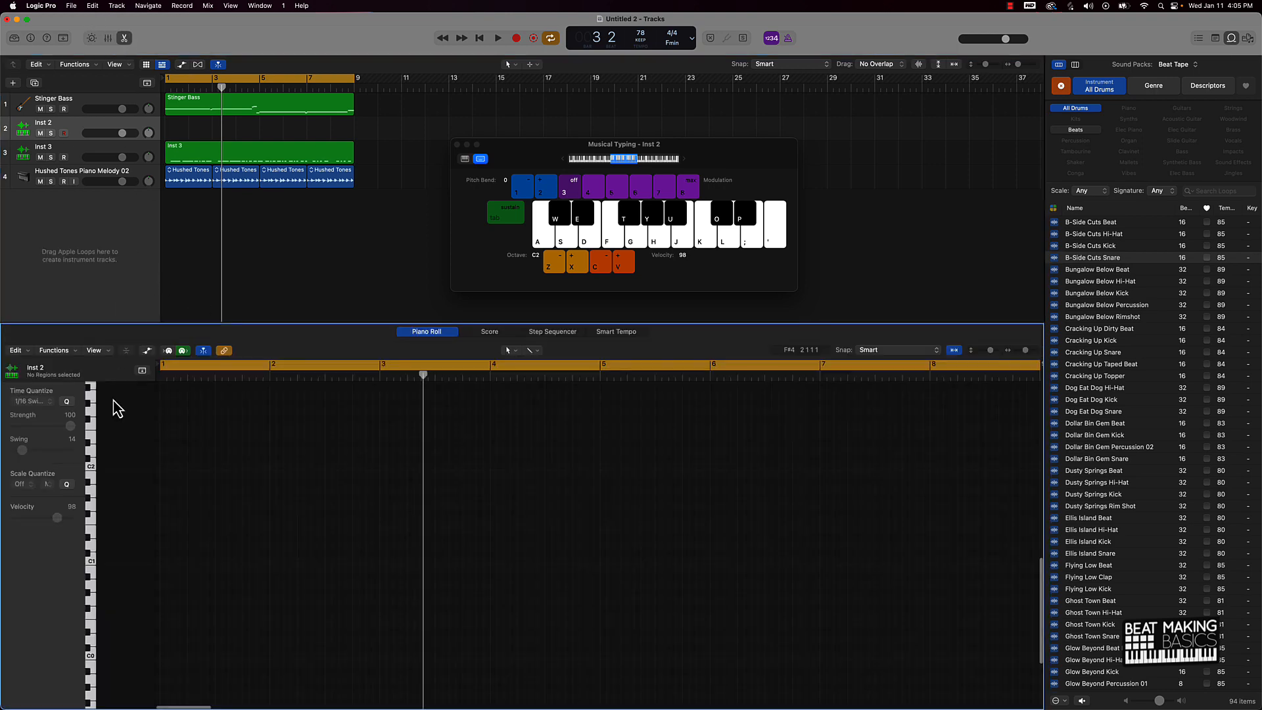
pyautogui.click(92, 571)
pyautogui.scroll(4, 91, 497)
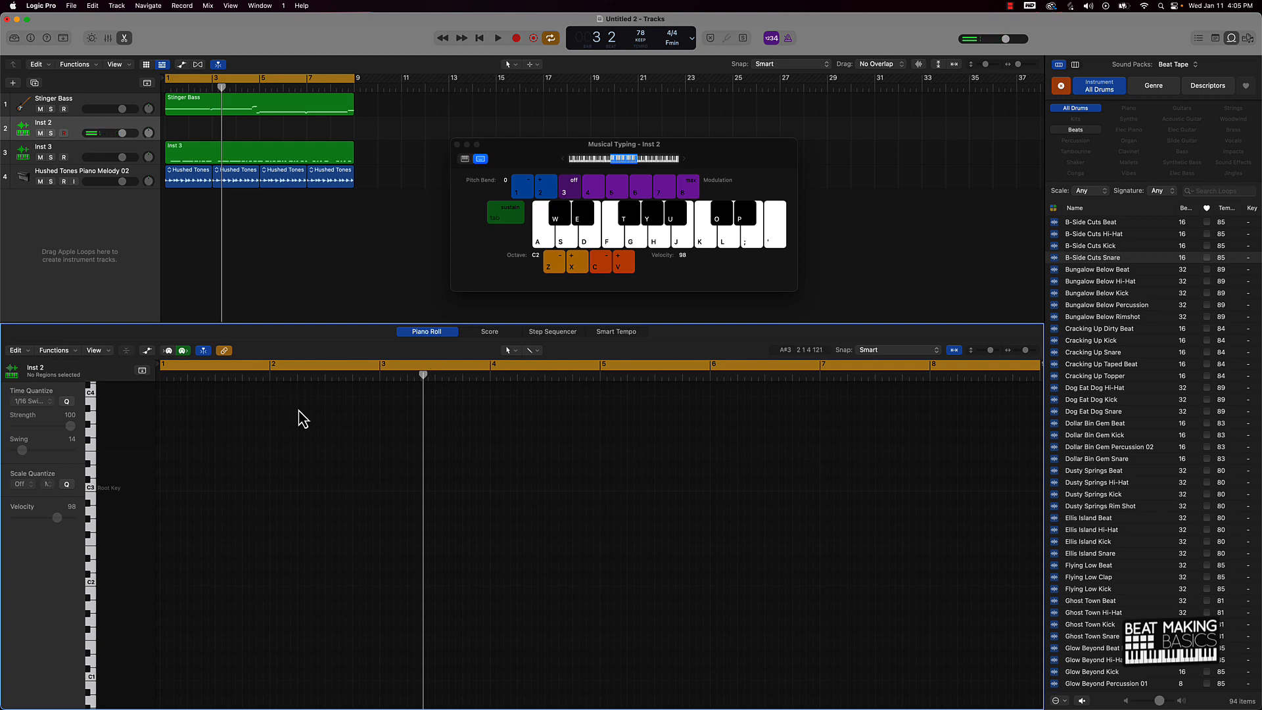
pyautogui.click(509, 350)
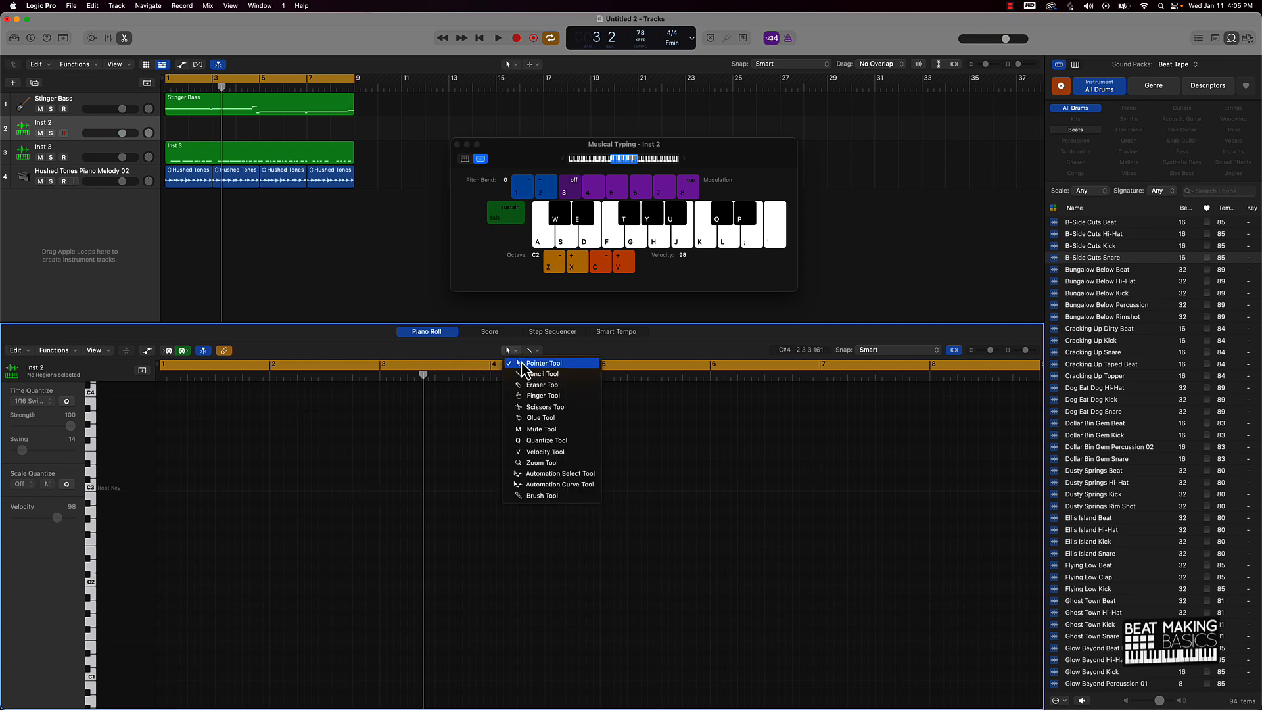
pyautogui.click(531, 350)
pyautogui.click(531, 350)
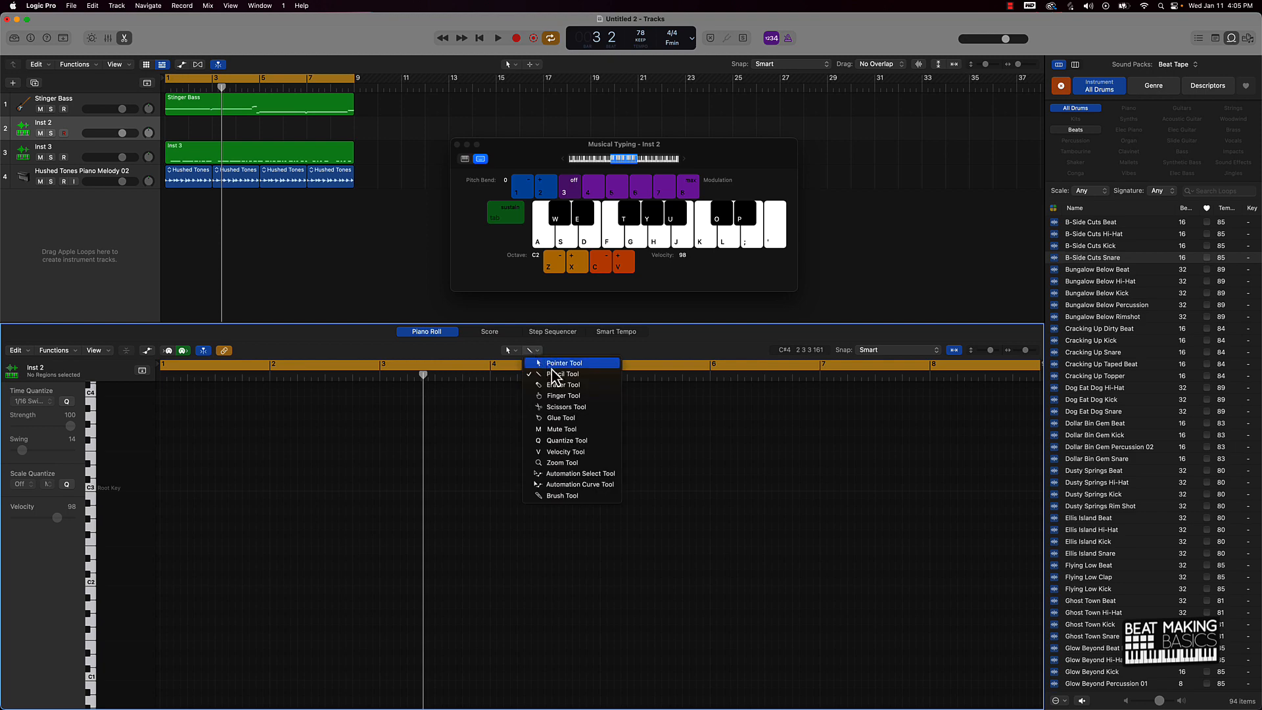
pyautogui.click(527, 353)
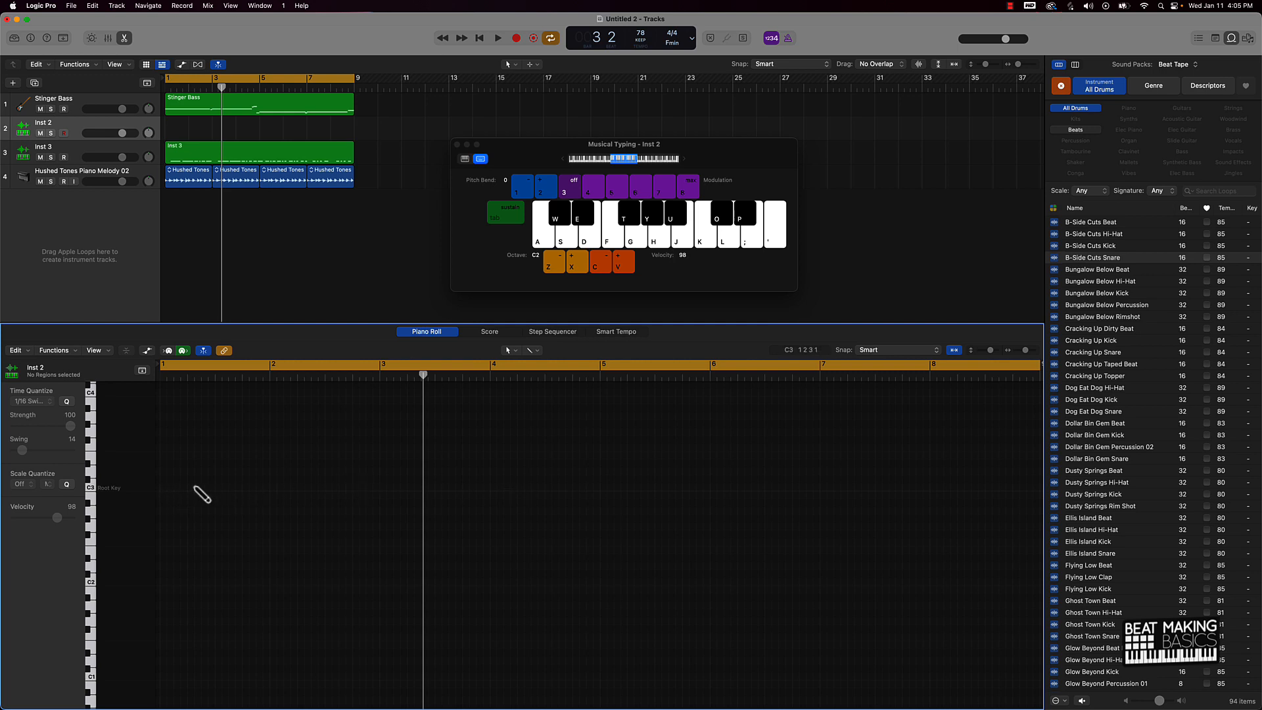
pyautogui.moveTo(163, 488); pyautogui.dragTo(193, 490)
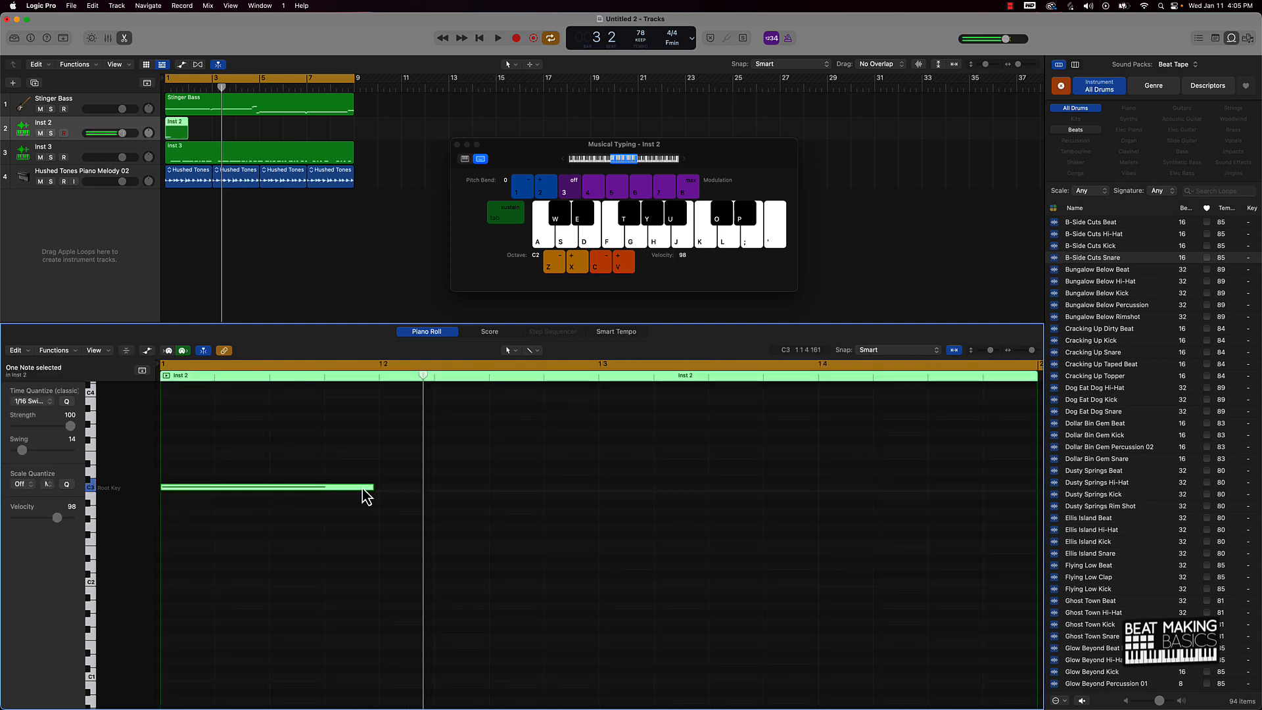
pyautogui.moveTo(372, 489); pyautogui.dragTo(209, 489)
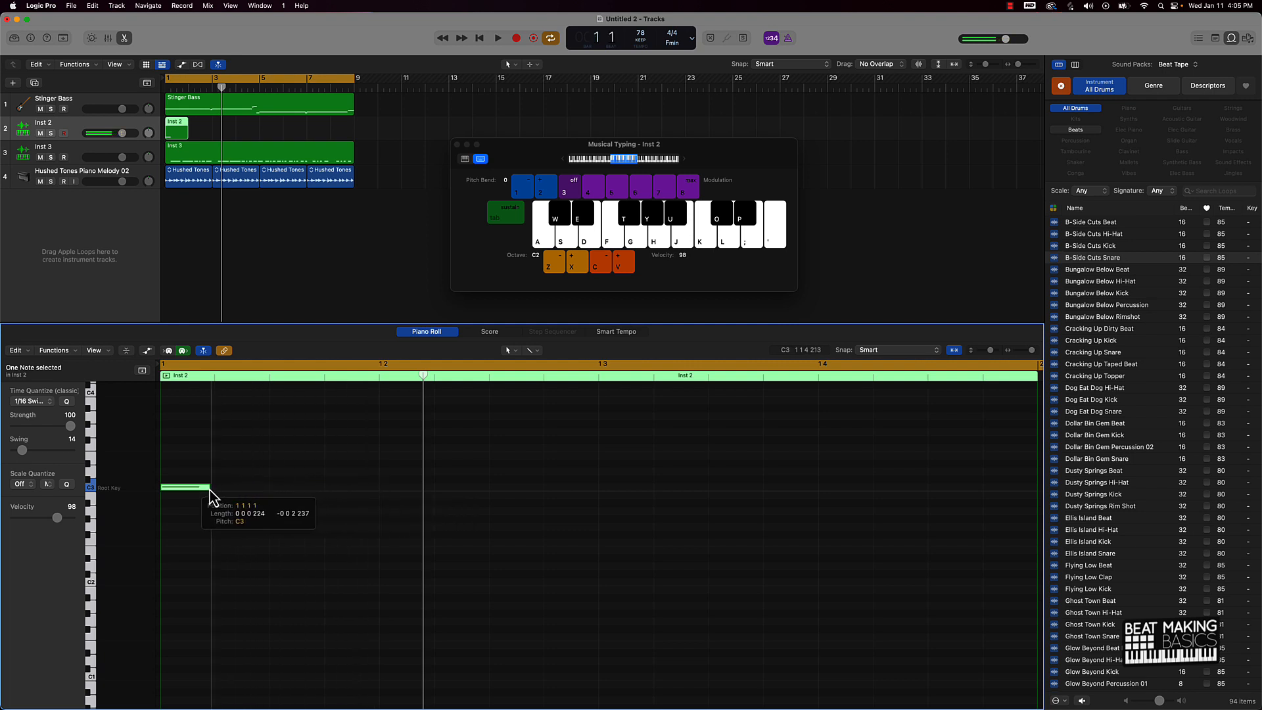
# - Play the project from the start to hear the kick note with the other tracks
pyautogui.keyDown('ctrl'); pyautogui.keyDown('alt'); pyautogui.click(258, 483); pyautogui.keyUp('alt'); pyautogui.keyUp('ctrl')
pyautogui.keyDown('ctrl'); pyautogui.keyDown('alt'); pyautogui.click(258, 482); pyautogui.keyUp('alt'); pyautogui.keyUp('ctrl')
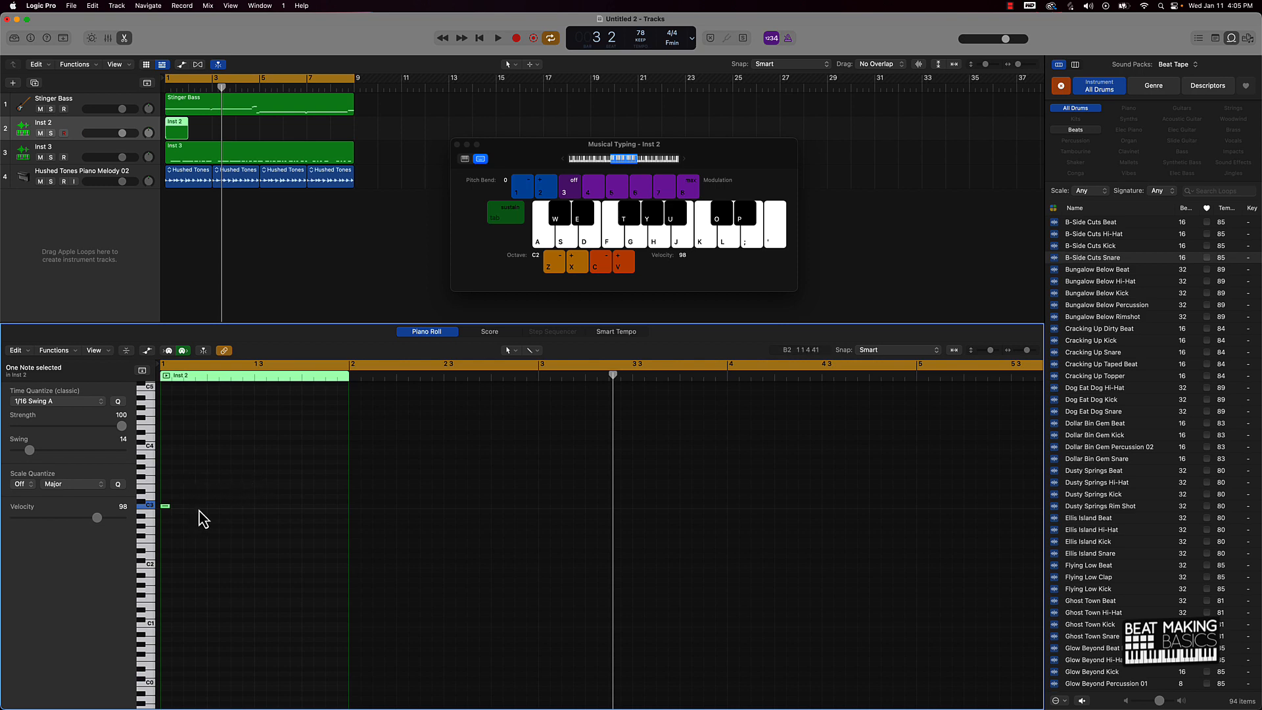
pyautogui.press('space')
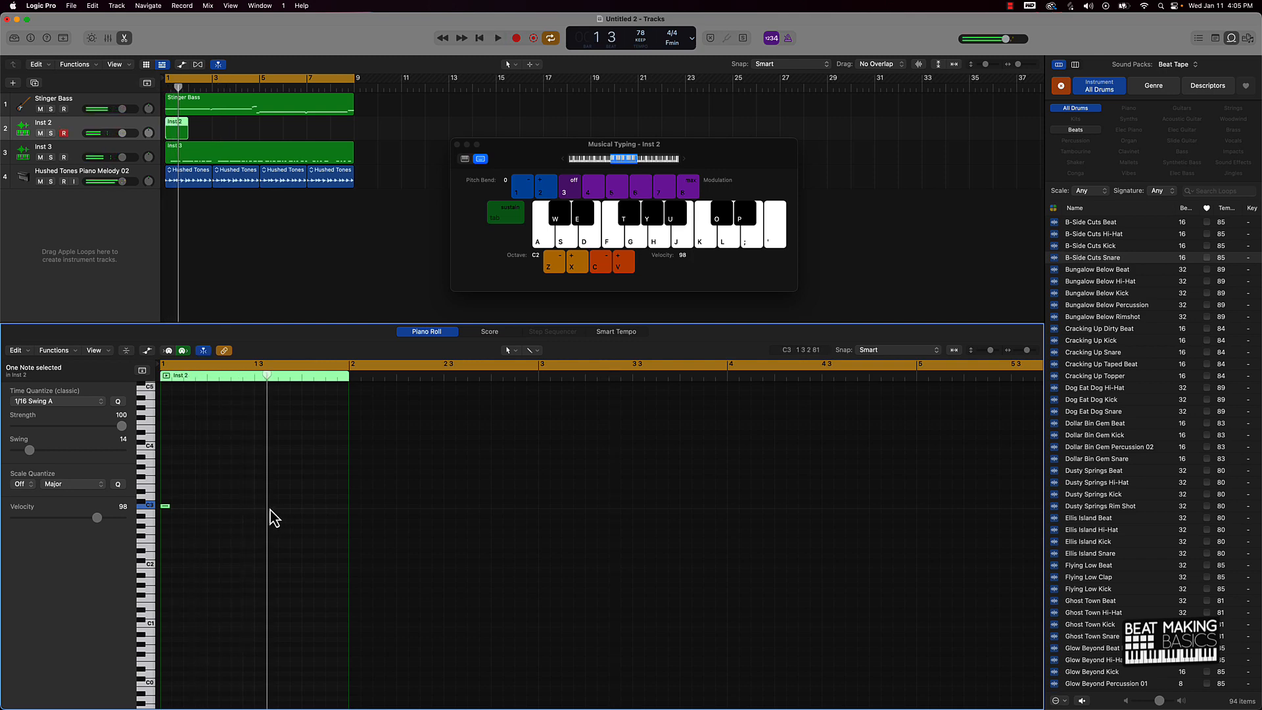
# - Add C3 kick notes on the third and fourth sixteenths of beat 3 in bar 1, checking their timing against playback
pyautogui.press('space')
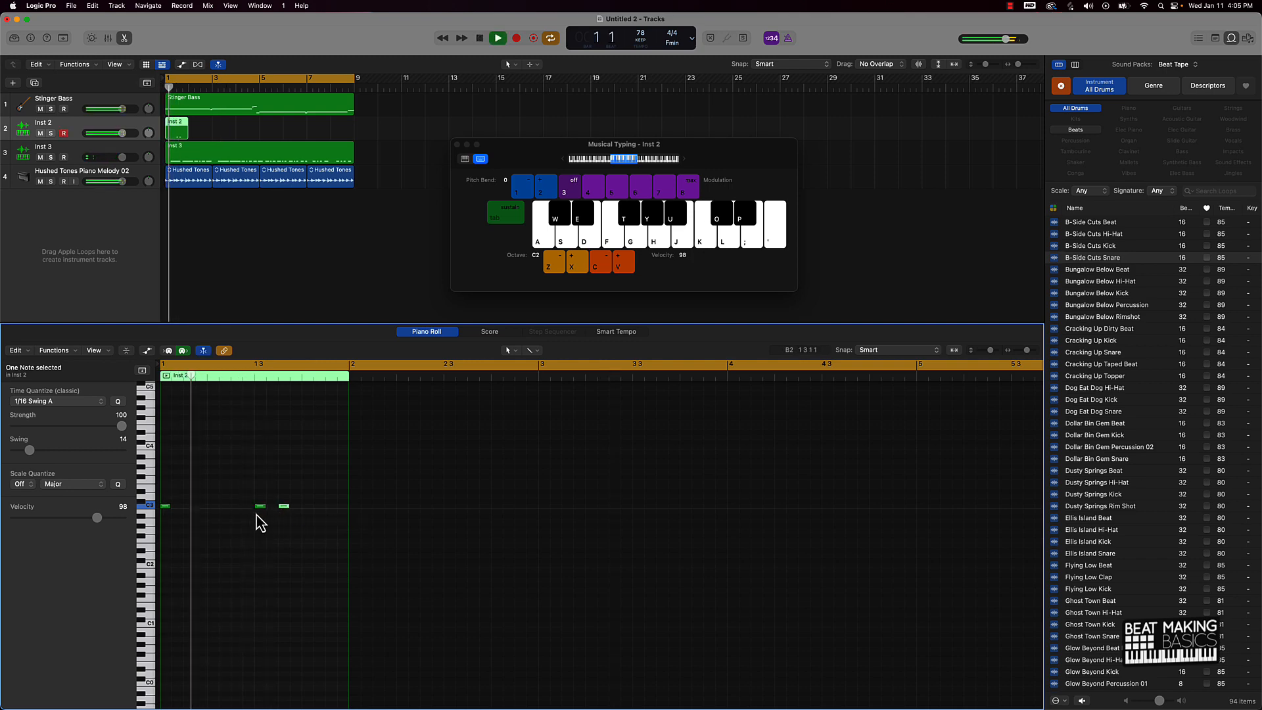
pyautogui.press('space')
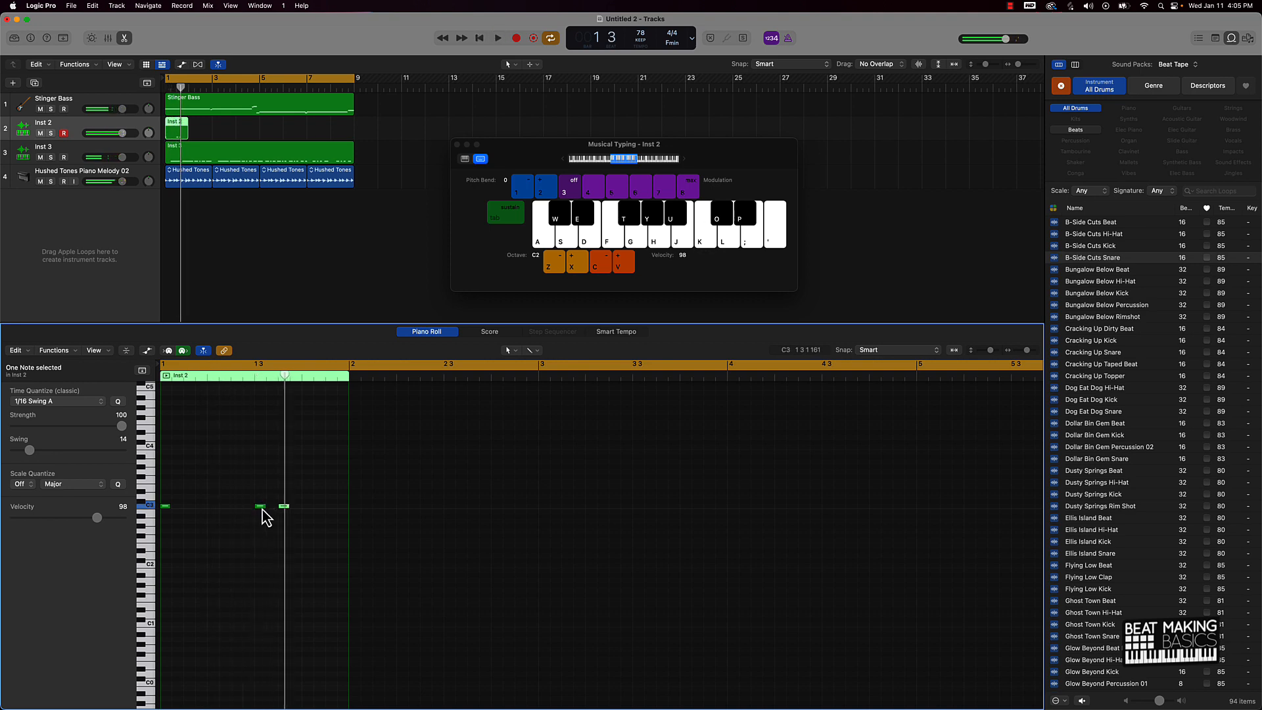
pyautogui.moveTo(261, 506); pyautogui.dragTo(296, 509)
pyautogui.press('space')
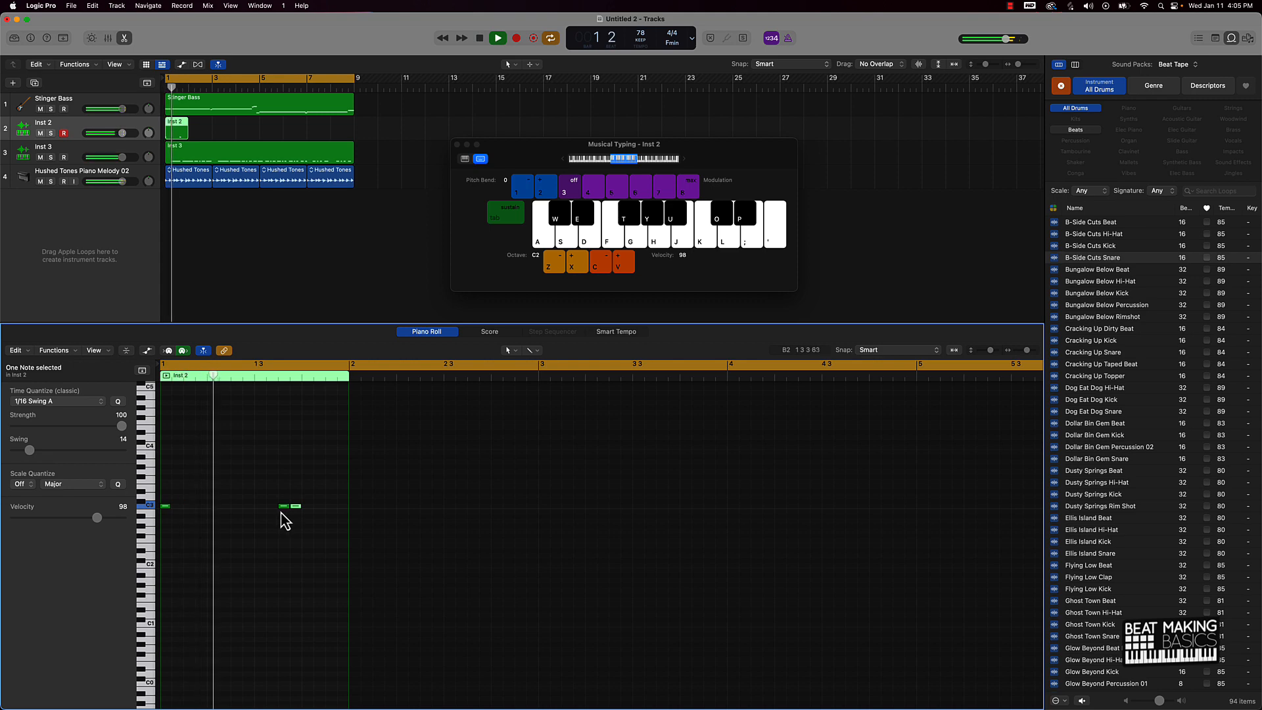
pyautogui.press('space')
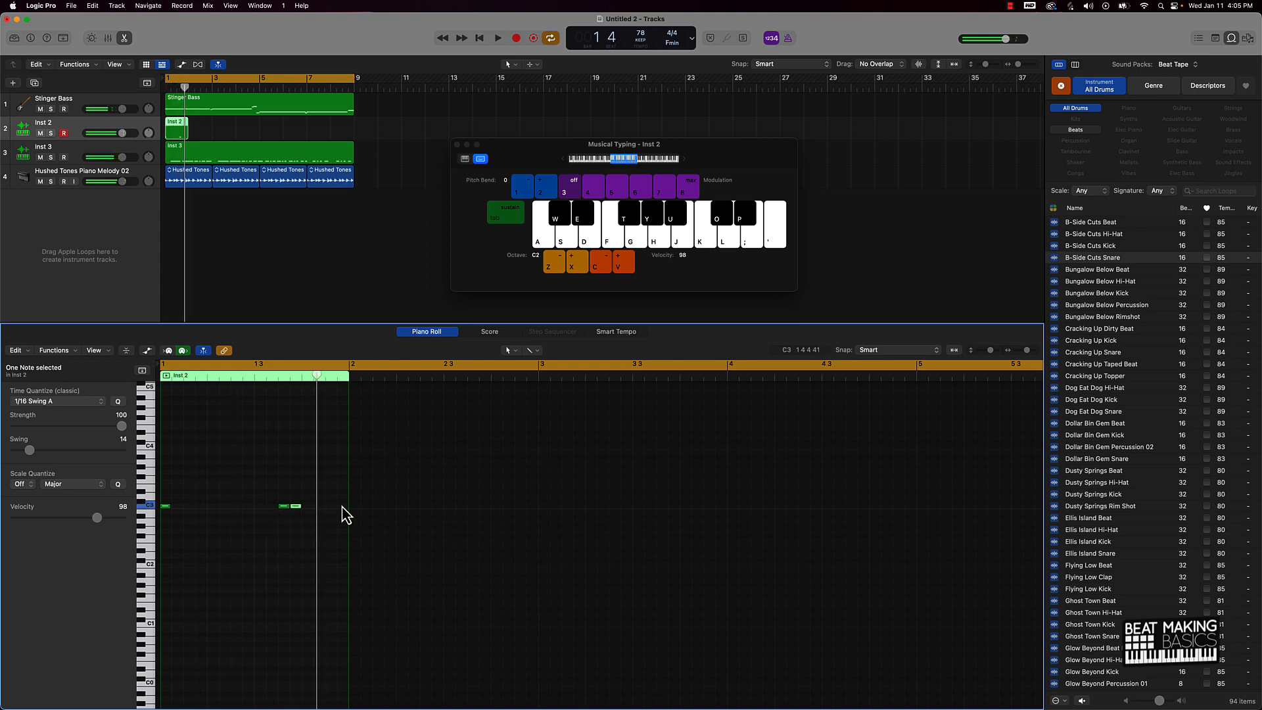
# - Add C3 kick notes on the second and fourth sixteenths of beat 4 in bar 1 and on the downbeat of bar 2
pyautogui.click(328, 507)
pyautogui.press('space')
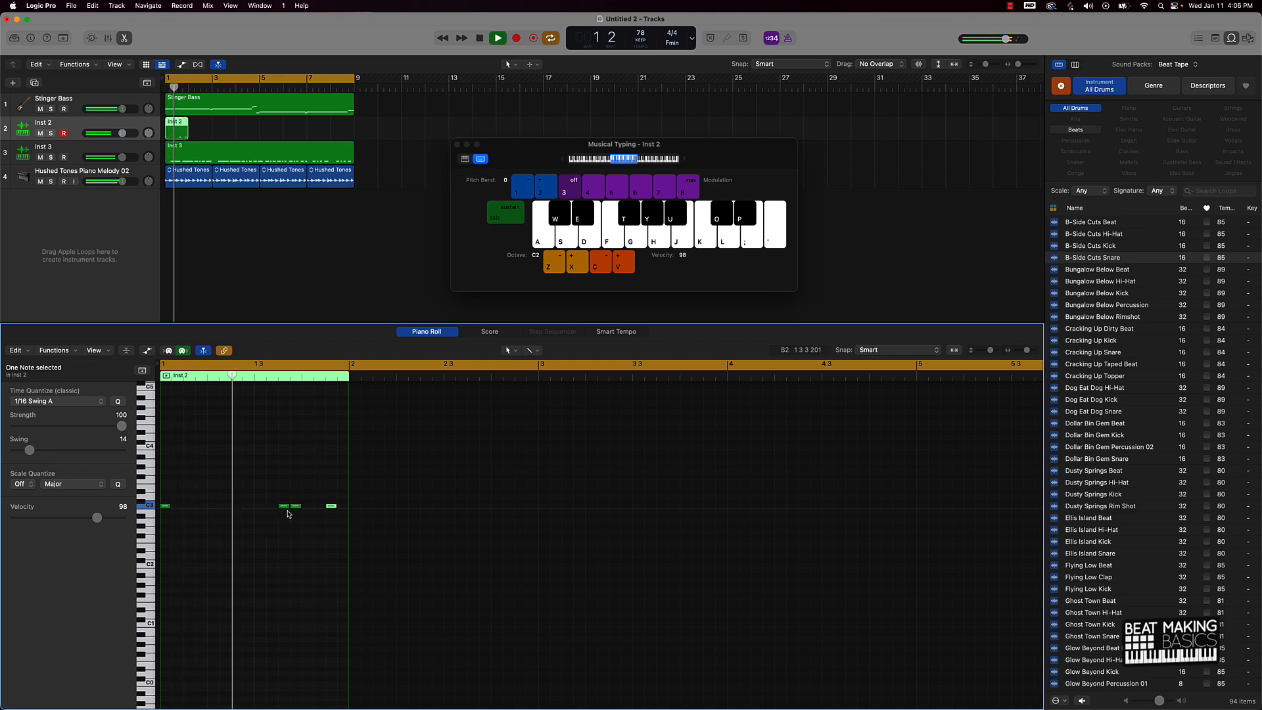
pyautogui.press('space')
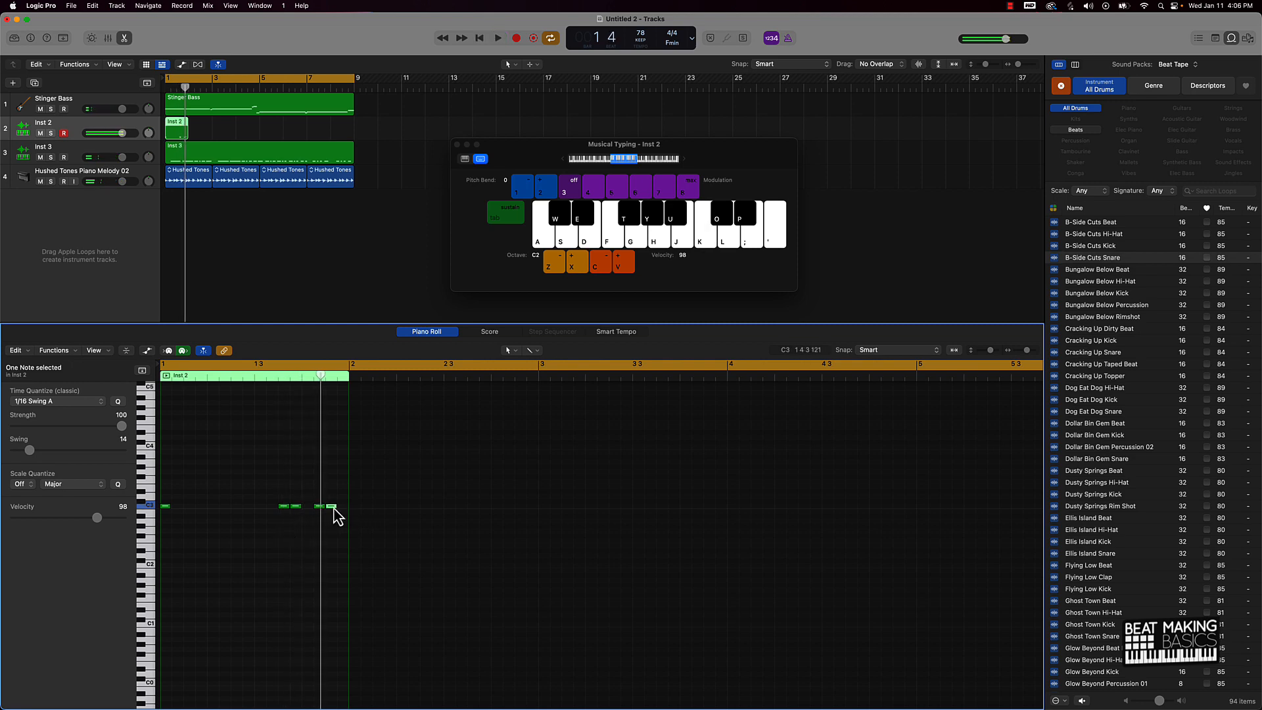
pyautogui.moveTo(334, 508); pyautogui.dragTo(345, 510)
pyautogui.click(353, 507)
pyautogui.press('space')
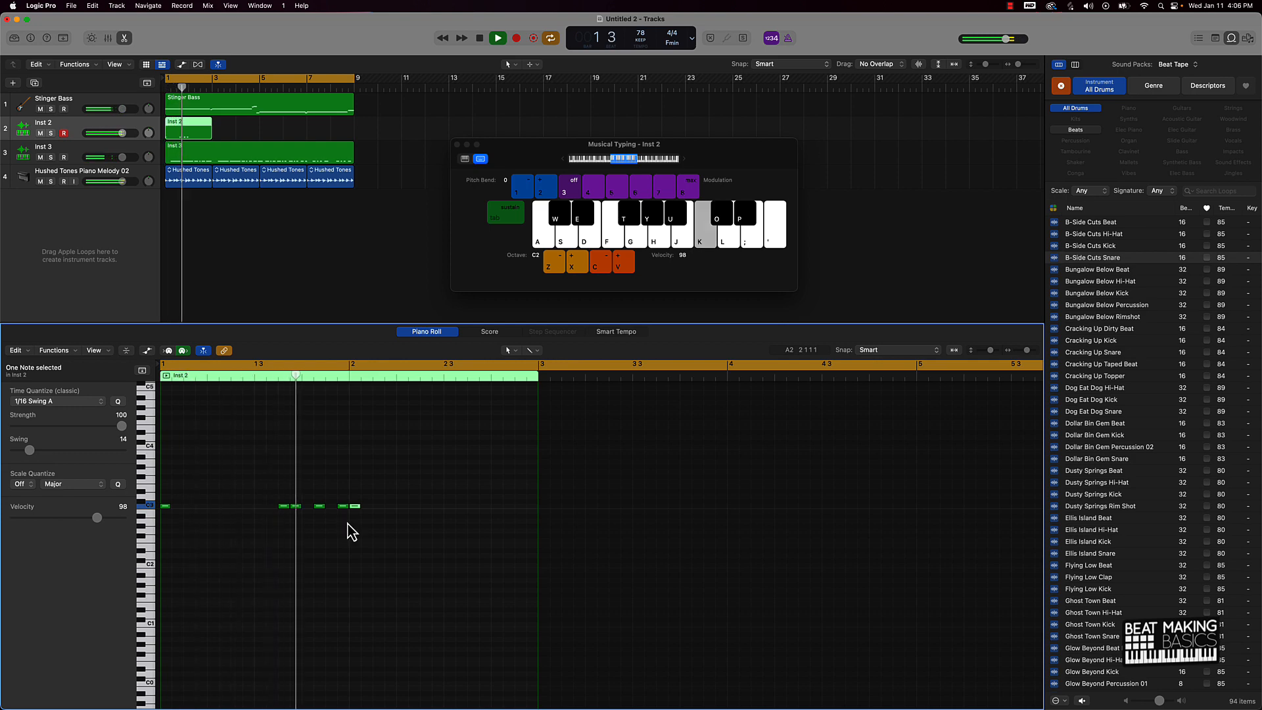
# - Add a C3 kick note in beat 1 of bar 2 and shift it to the beat's fourth sixteenth while auditioning
pyautogui.click(378, 506)
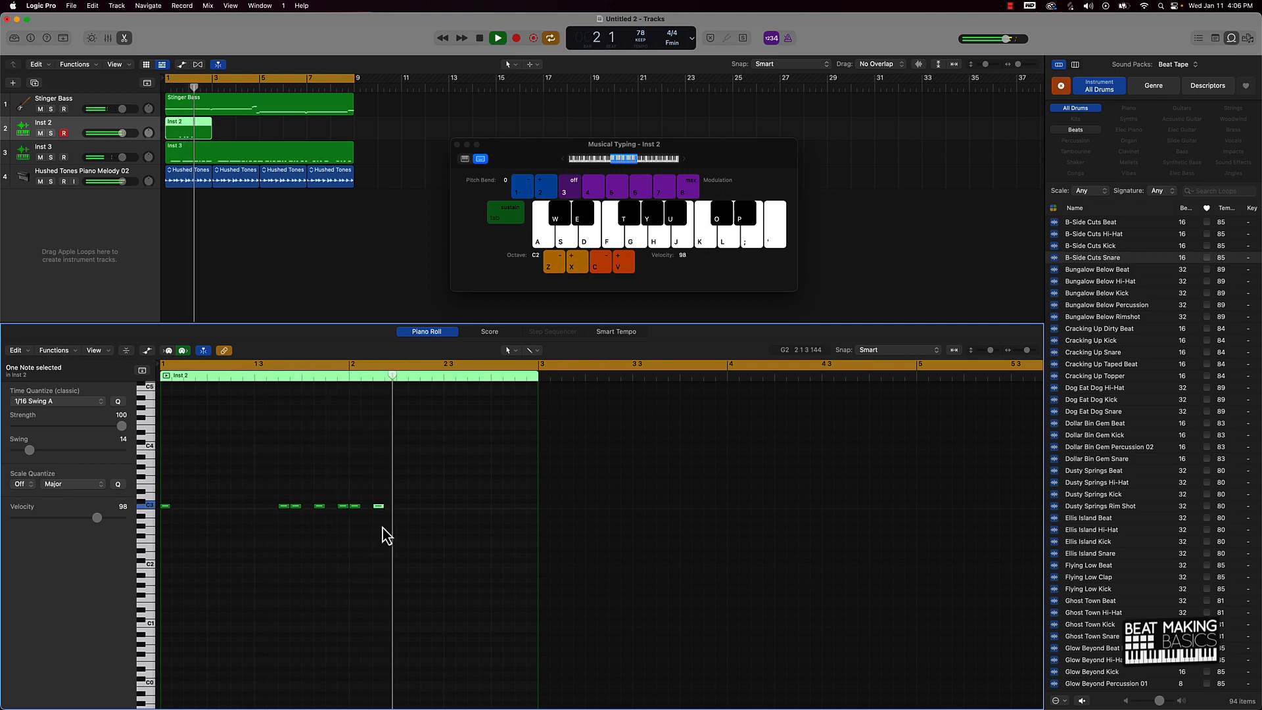
pyautogui.press('space')
pyautogui.moveTo(381, 507); pyautogui.dragTo(394, 512)
pyautogui.press('space')
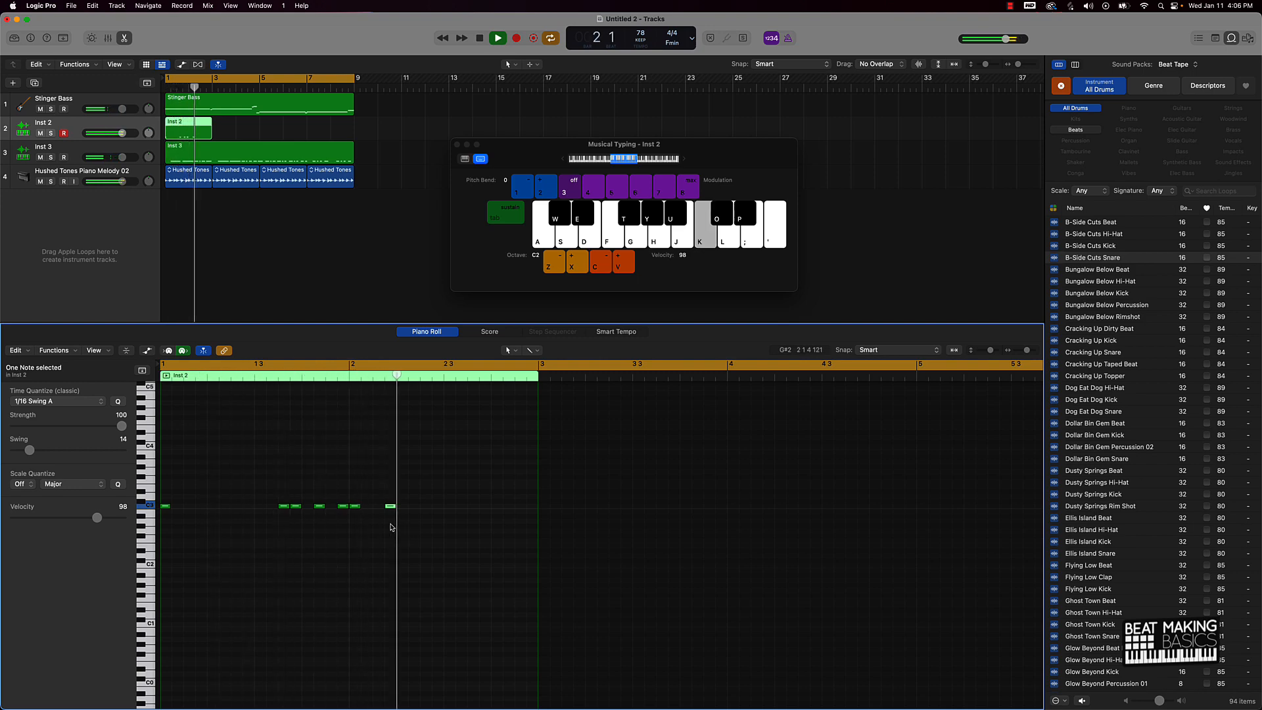
pyautogui.press('space')
# - Add C3 kick notes across beats 3 and 4 of bar 2 and on the downbeat of bar 3, then play from bar 2
pyautogui.click(471, 507)
pyautogui.press('space')
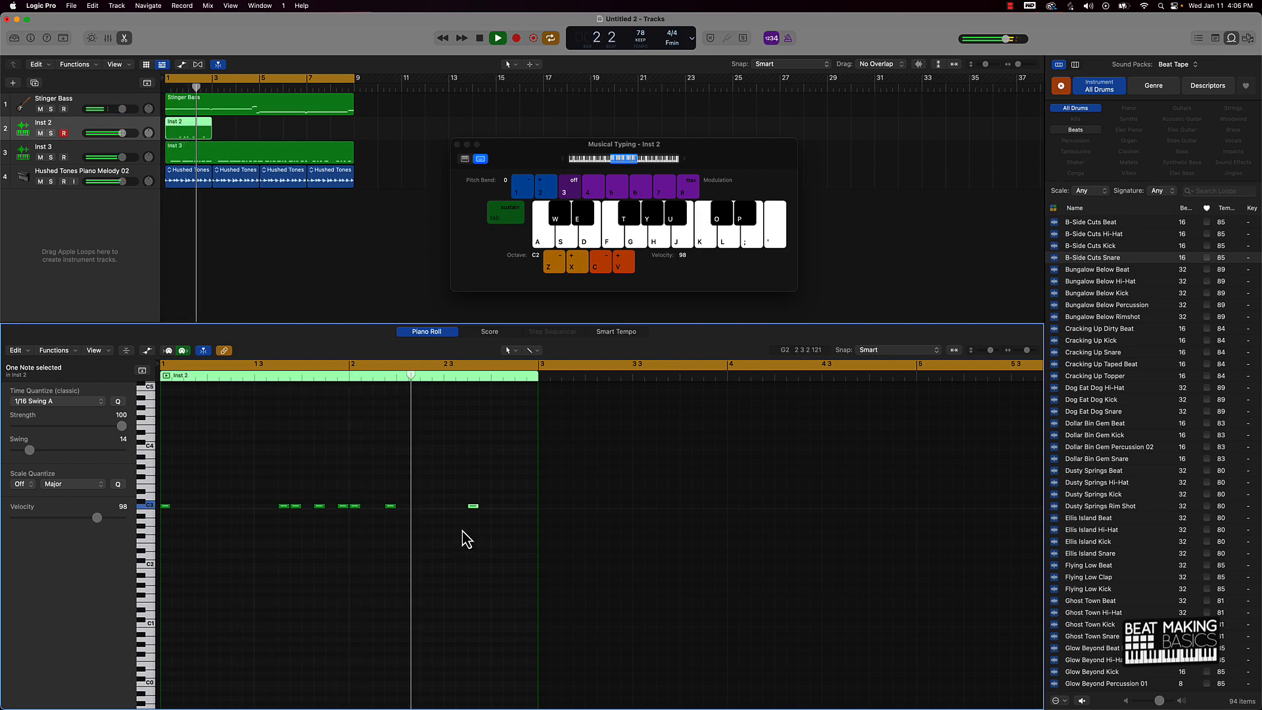
pyautogui.click(541, 507)
pyautogui.click(395, 367)
pyautogui.press('space')
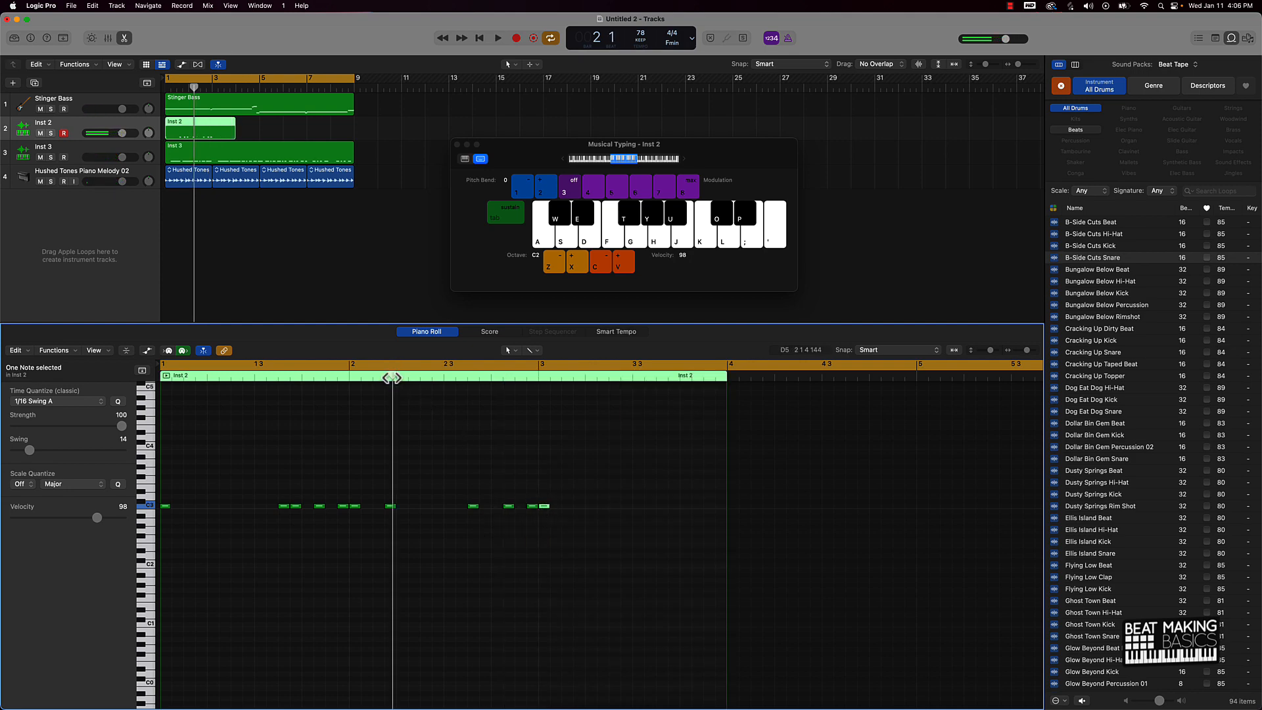
# - Add C3 kick notes at the end of beat 2 and within beat 3 of bar 3, auditioning them with the other tracks
pyautogui.press('space')
pyautogui.keyDown('super'); pyautogui.click(407, 506); pyautogui.keyUp('super')
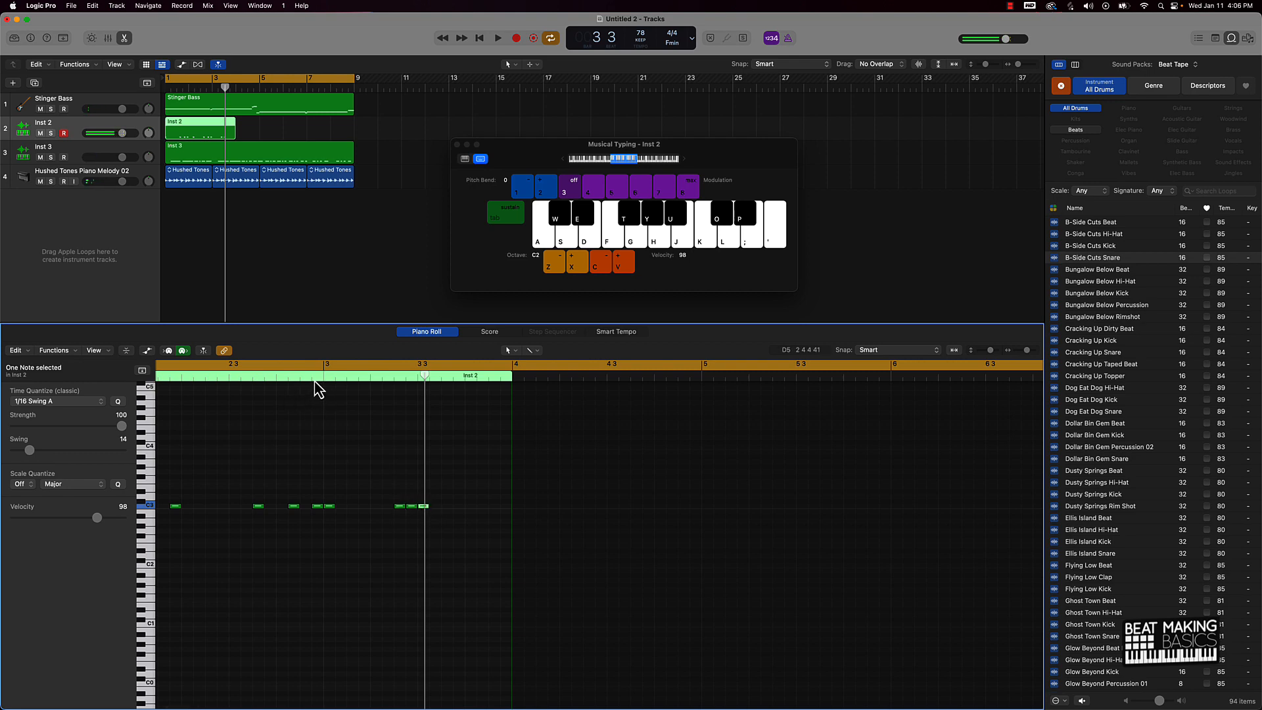
pyautogui.press('space')
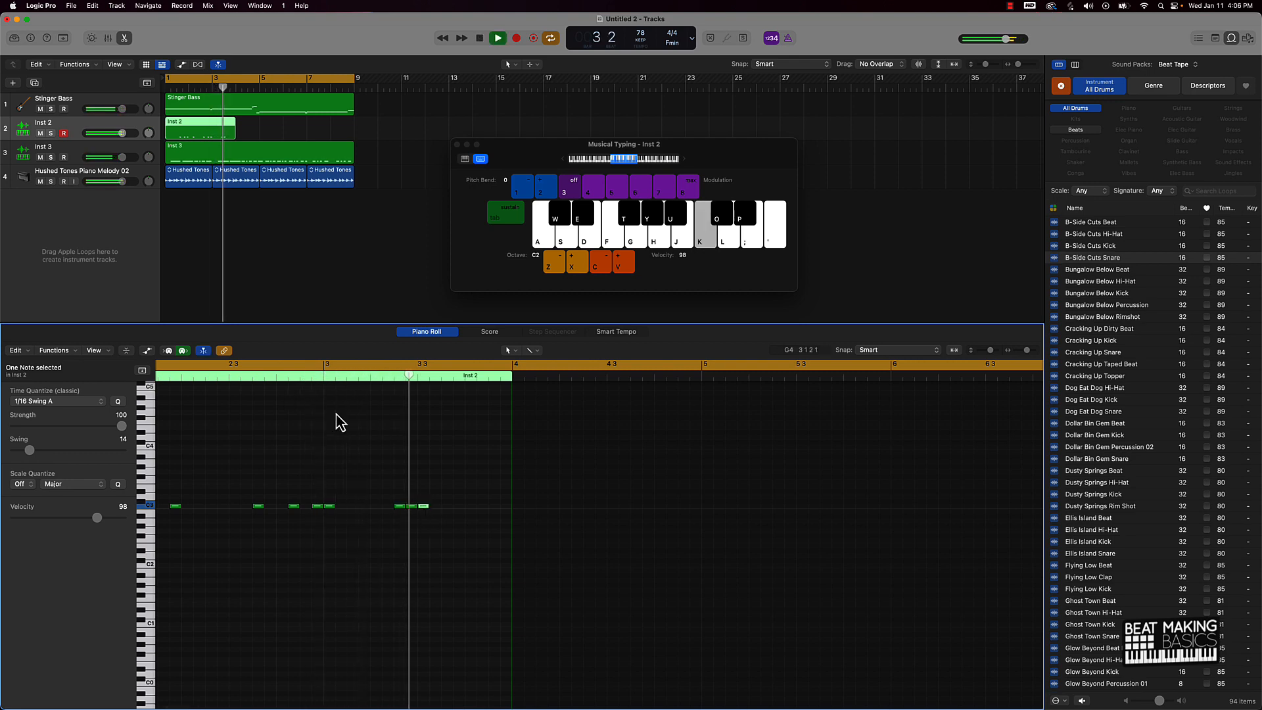
pyautogui.press('space')
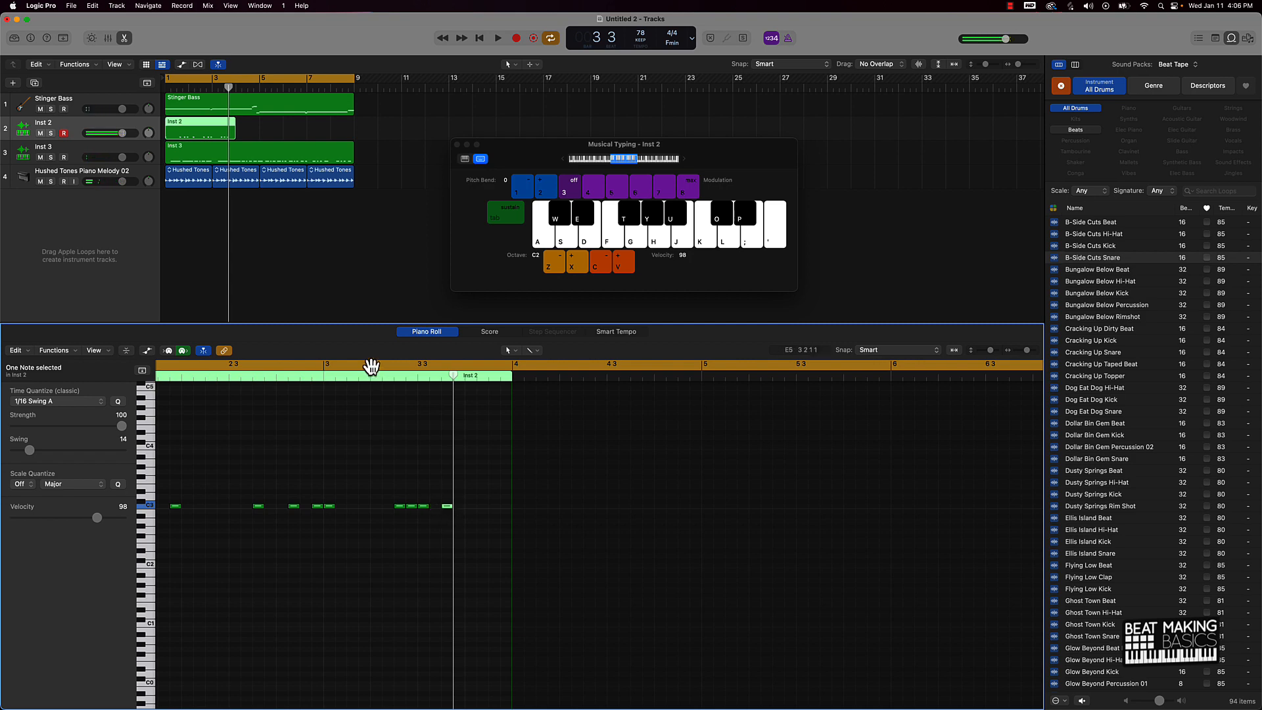
pyautogui.press('space')
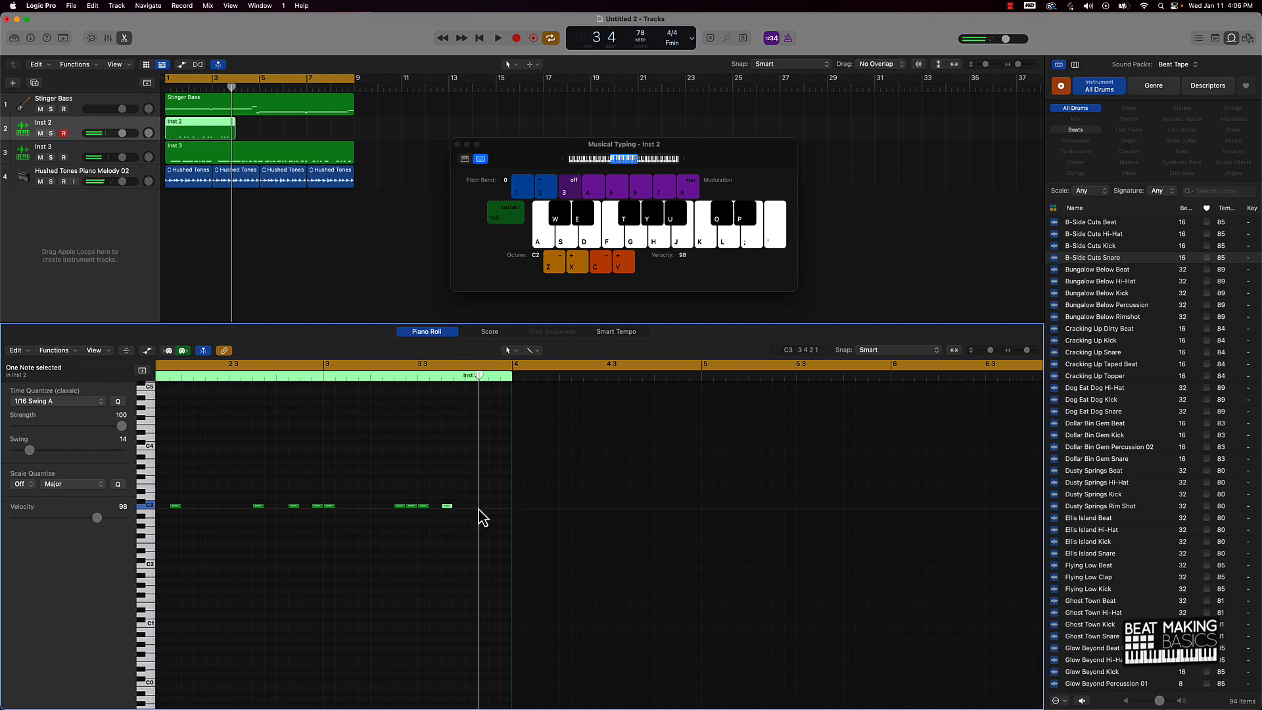
# - Add a C3 kick note in beat 4 of bar 3 and move it one sixteenth earlier to match the playback
pyautogui.click(320, 376)
pyautogui.press('space')
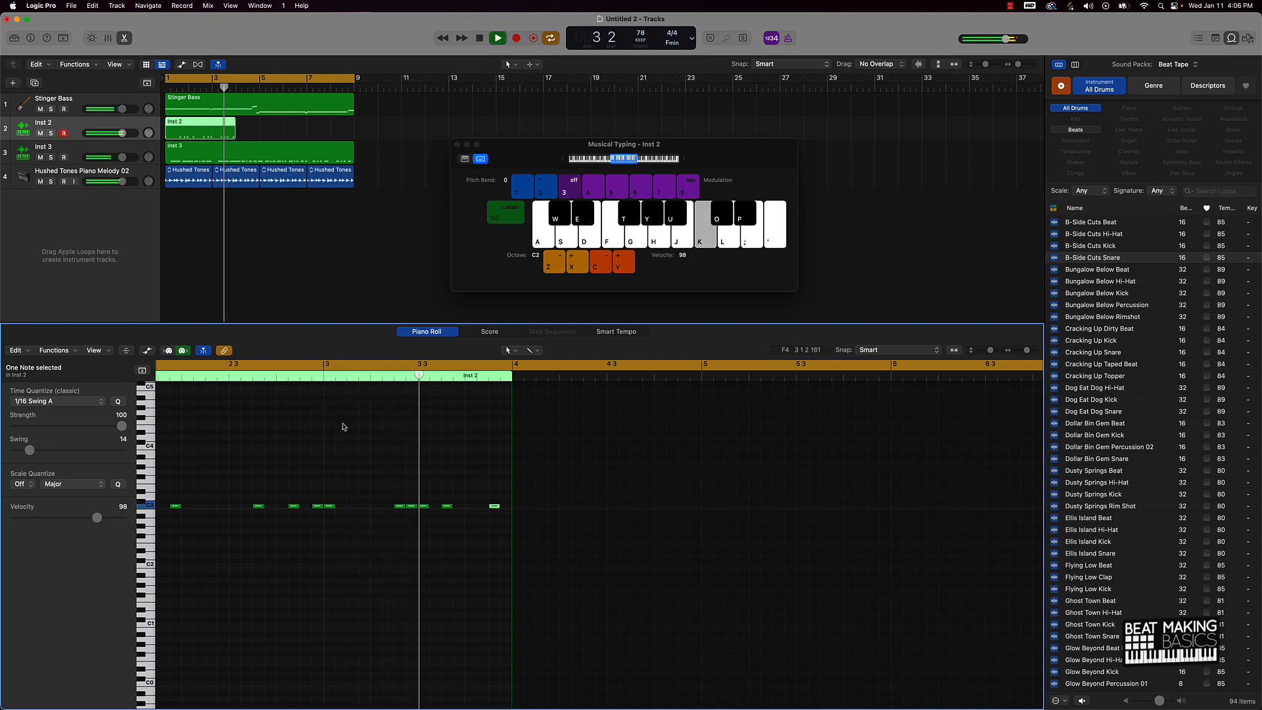
pyautogui.press('space')
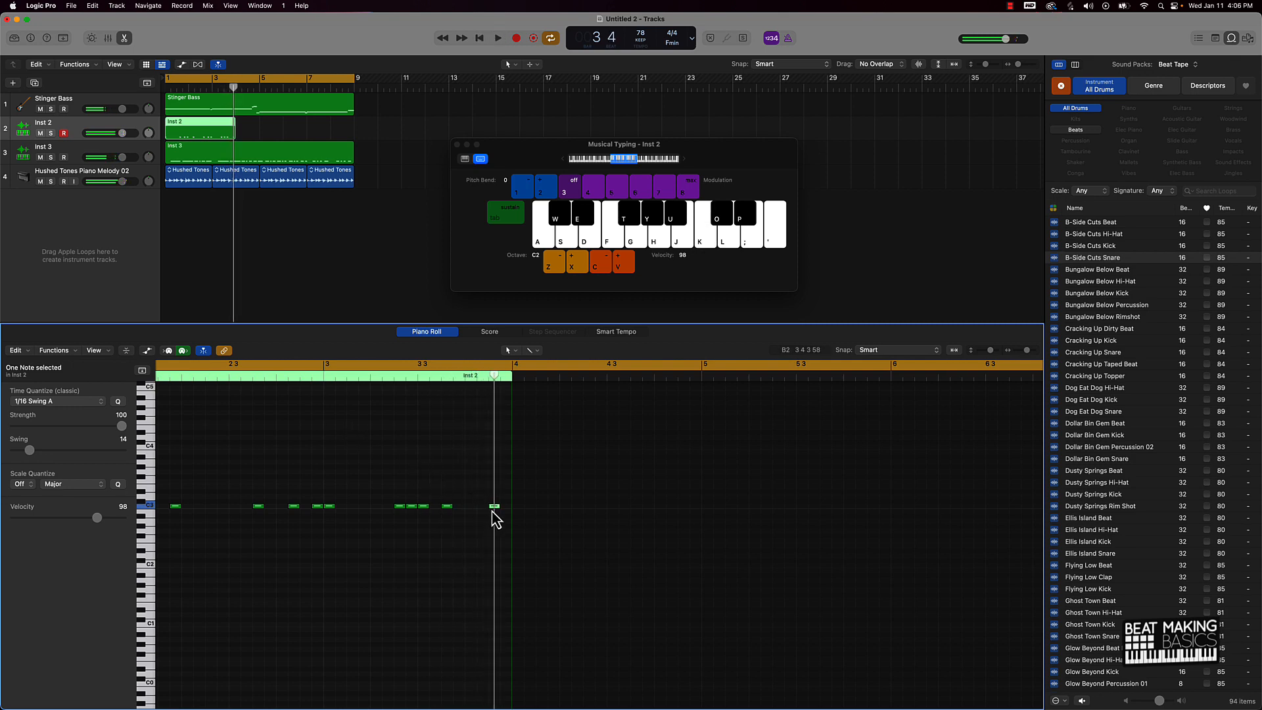
pyautogui.moveTo(494, 510); pyautogui.dragTo(482, 507)
pyautogui.click(445, 478)
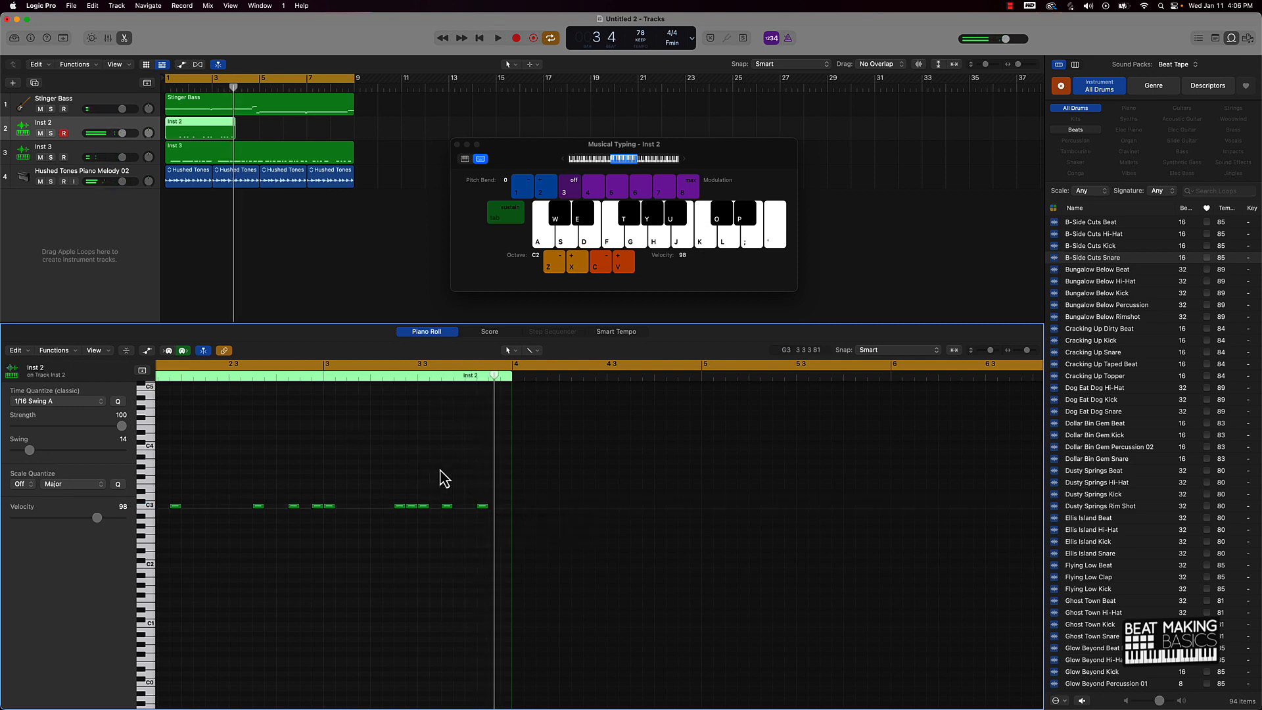
# - Play the kick pattern from the start and delete the two kick notes at the end of beat 2 in bar 3
pyautogui.press('Return')
pyautogui.press('space')
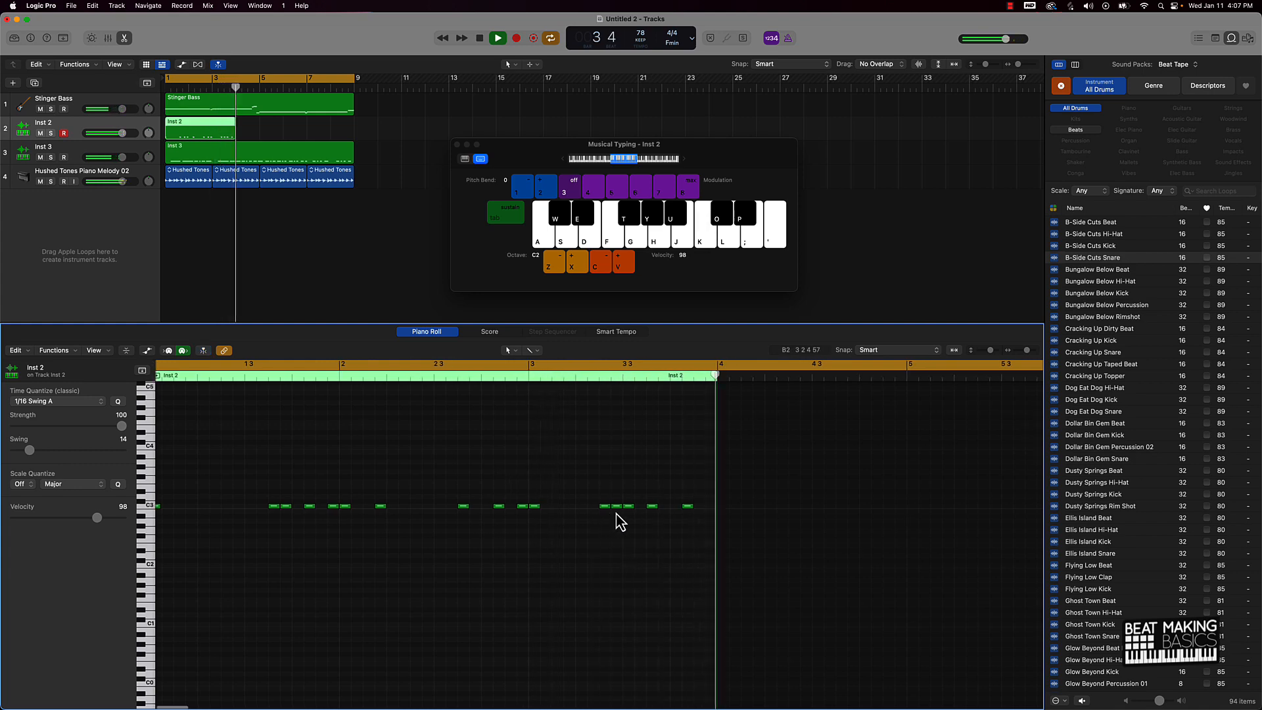
pyautogui.press('space')
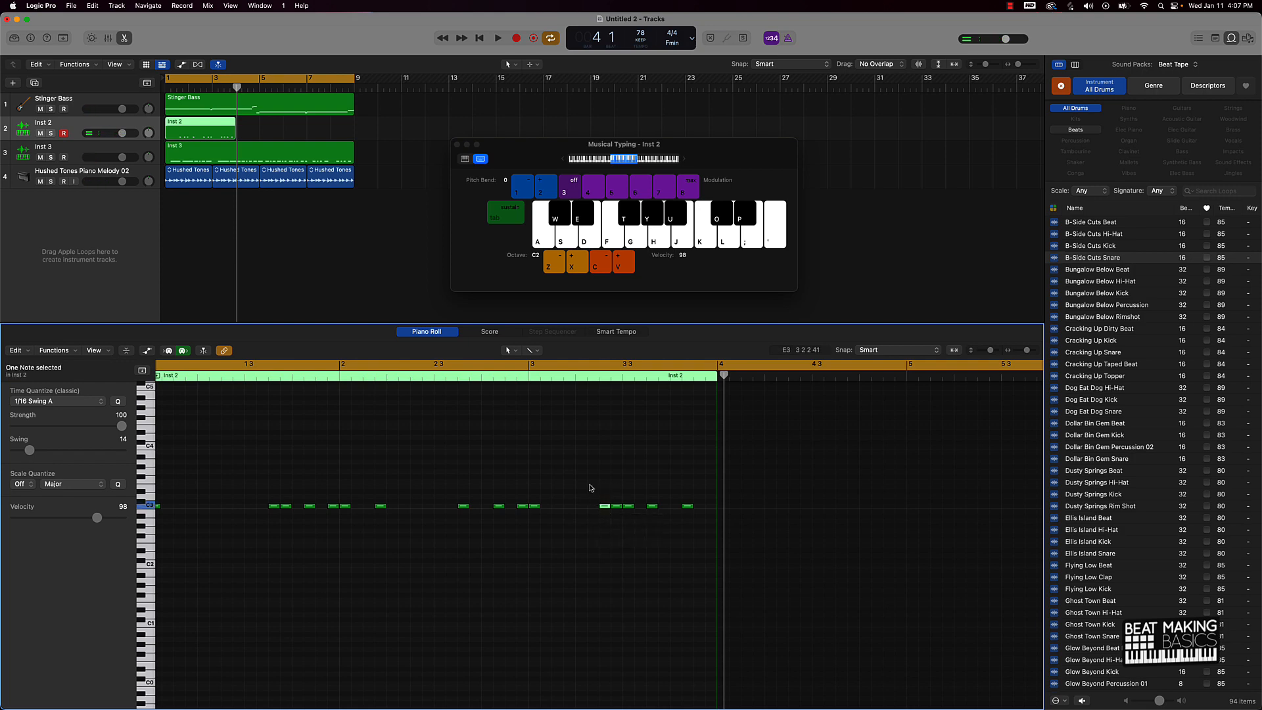
pyautogui.press('Return')
pyautogui.press('space')
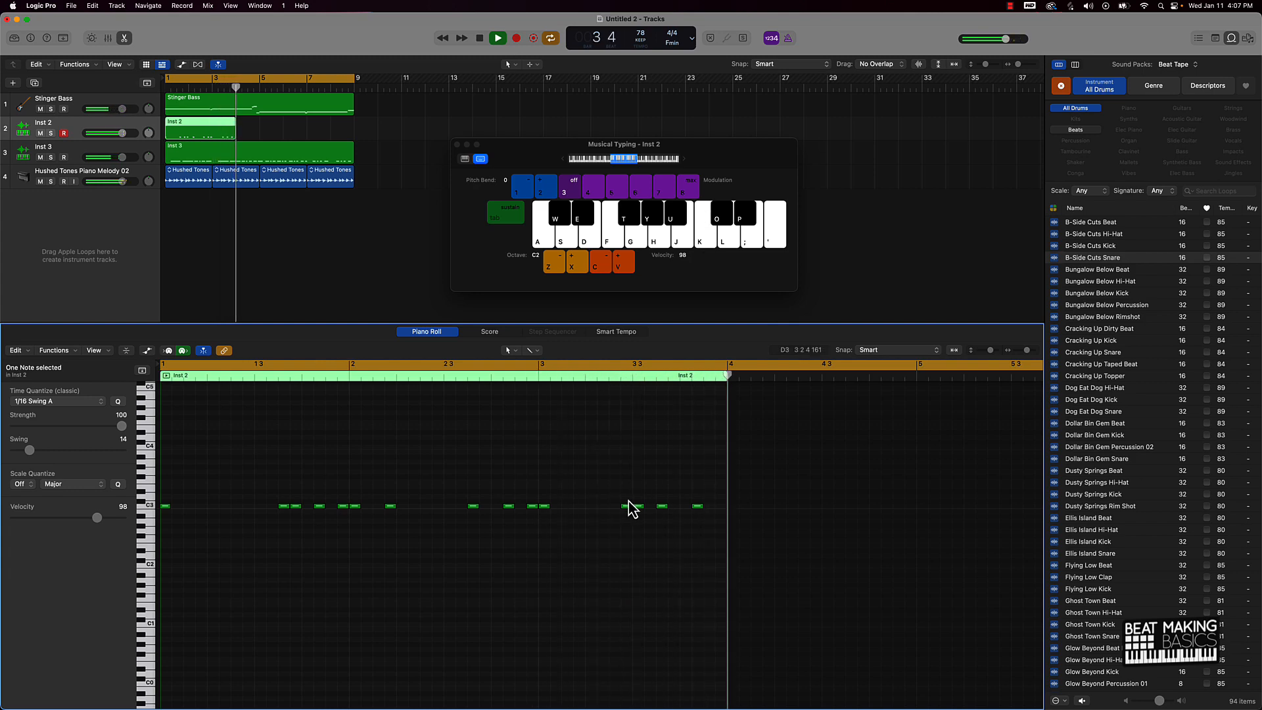
pyautogui.press('space')
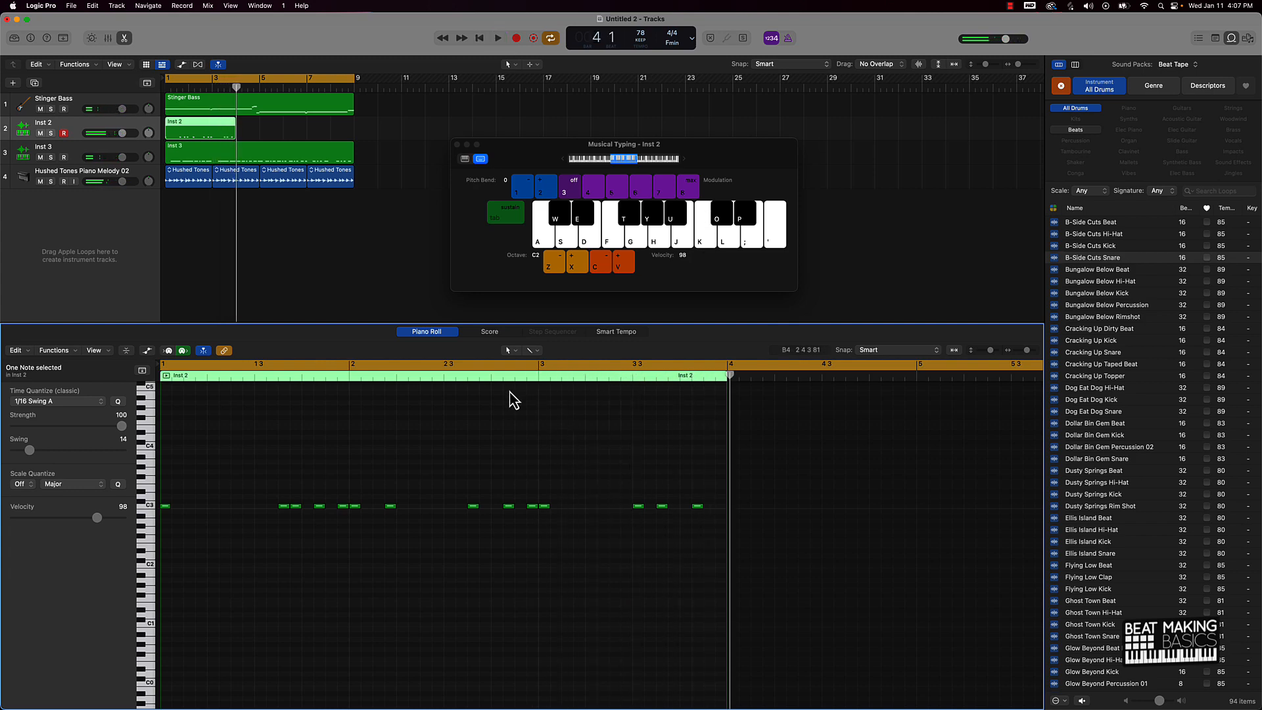
# - Turn off cycling, play from mid-bar 2, and add C3 kick notes from the end of bar 3 through beat 2 of bar 4
pyautogui.click(452, 371)
pyautogui.press('space')
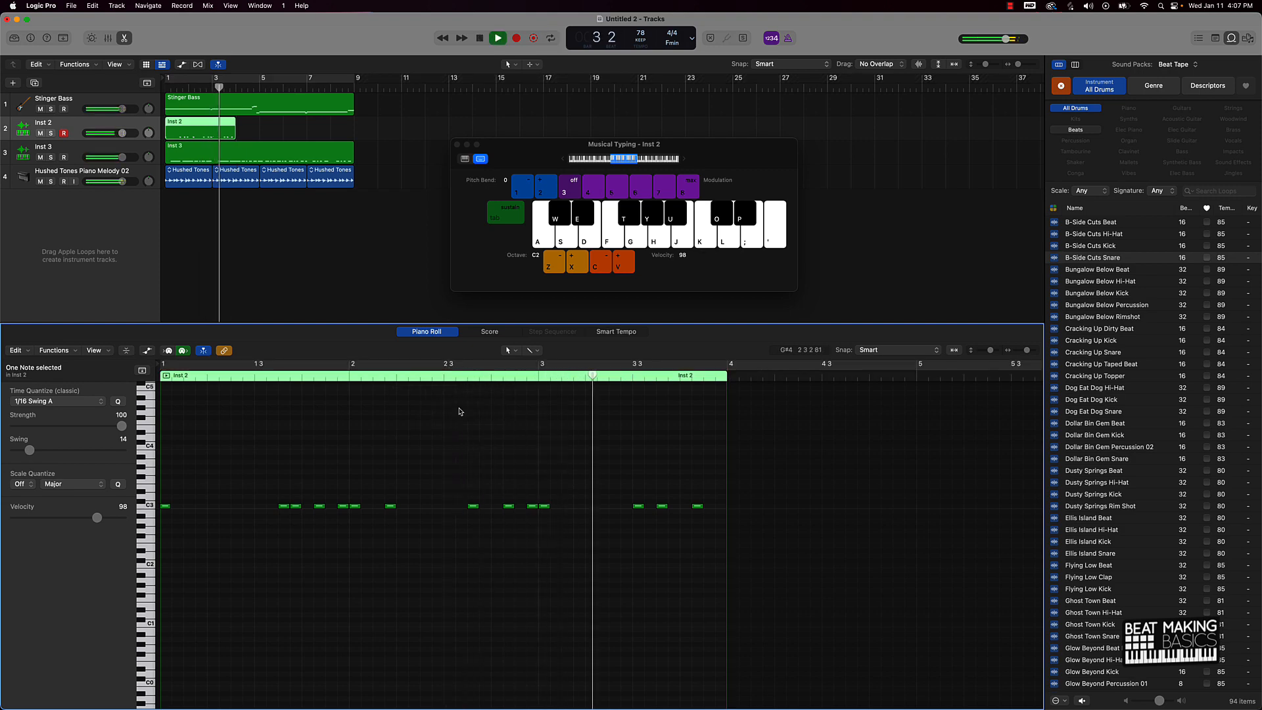
pyautogui.press('space')
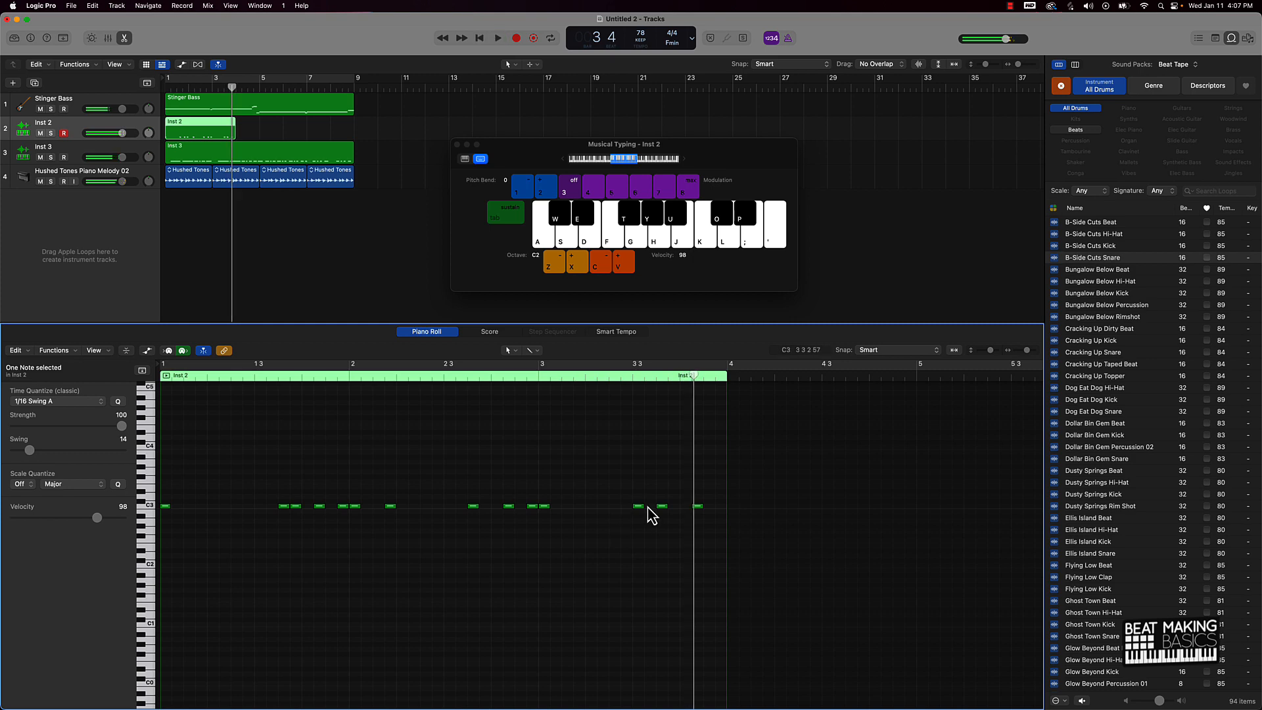
pyautogui.click(732, 506)
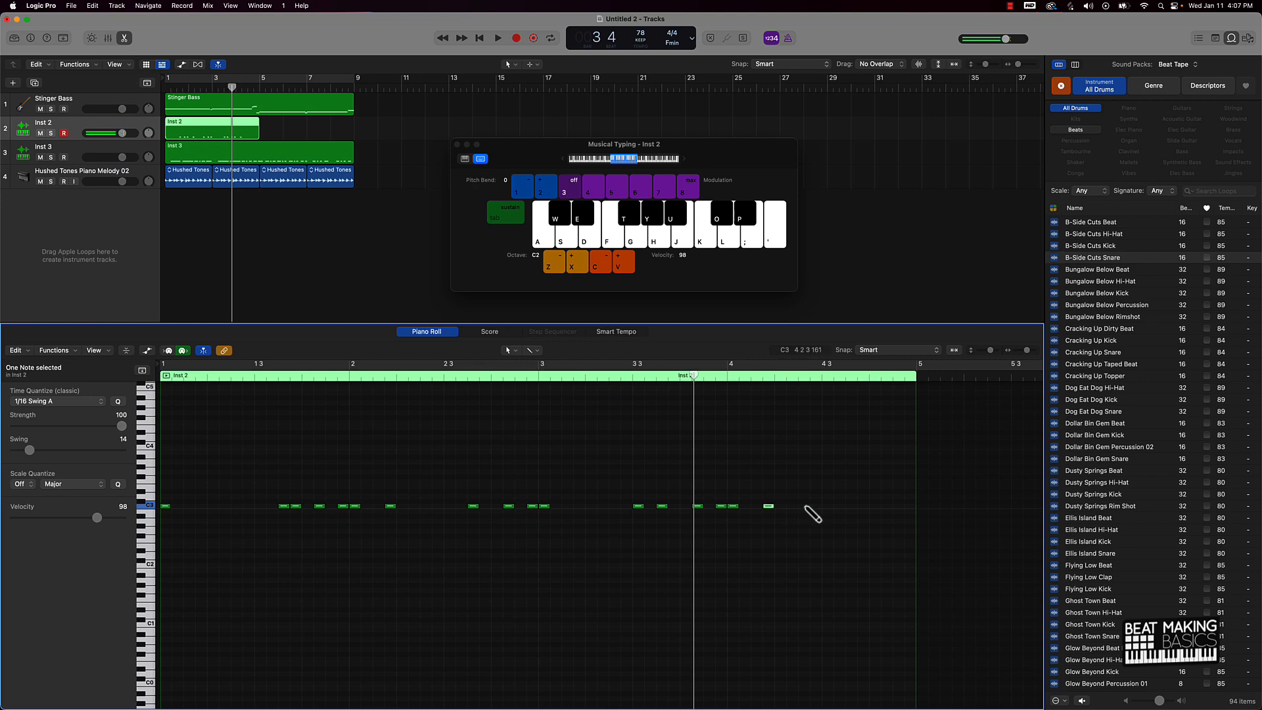
pyautogui.press('space')
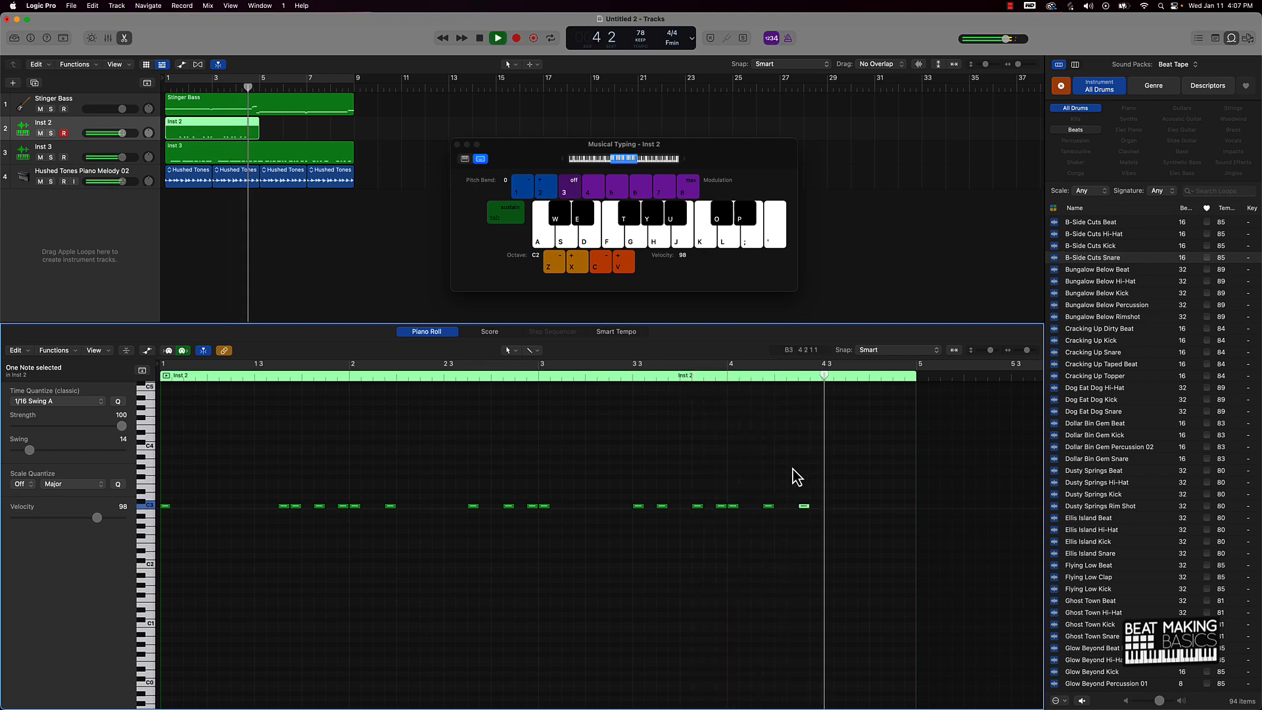
# - Add C3 kick notes in beats 3 and 4 of bar 4, moving the last one a sixteenth earlier while auditioning
pyautogui.press('space')
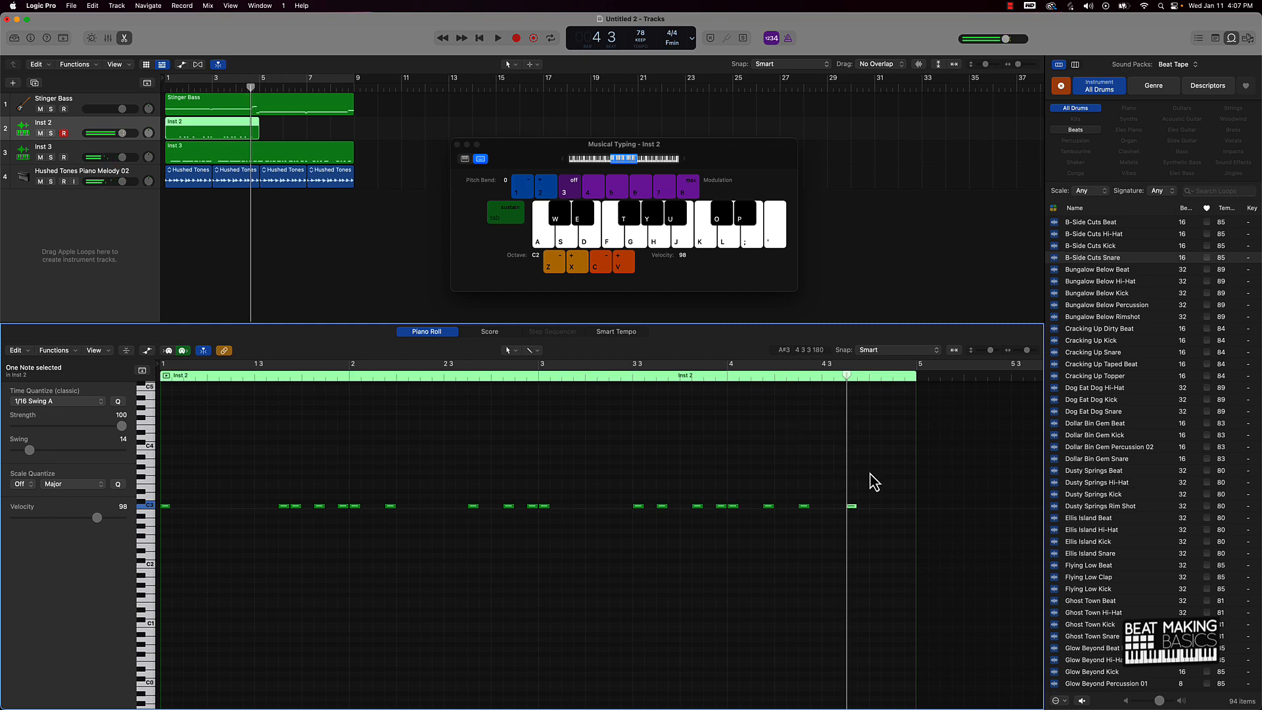
pyautogui.press('space')
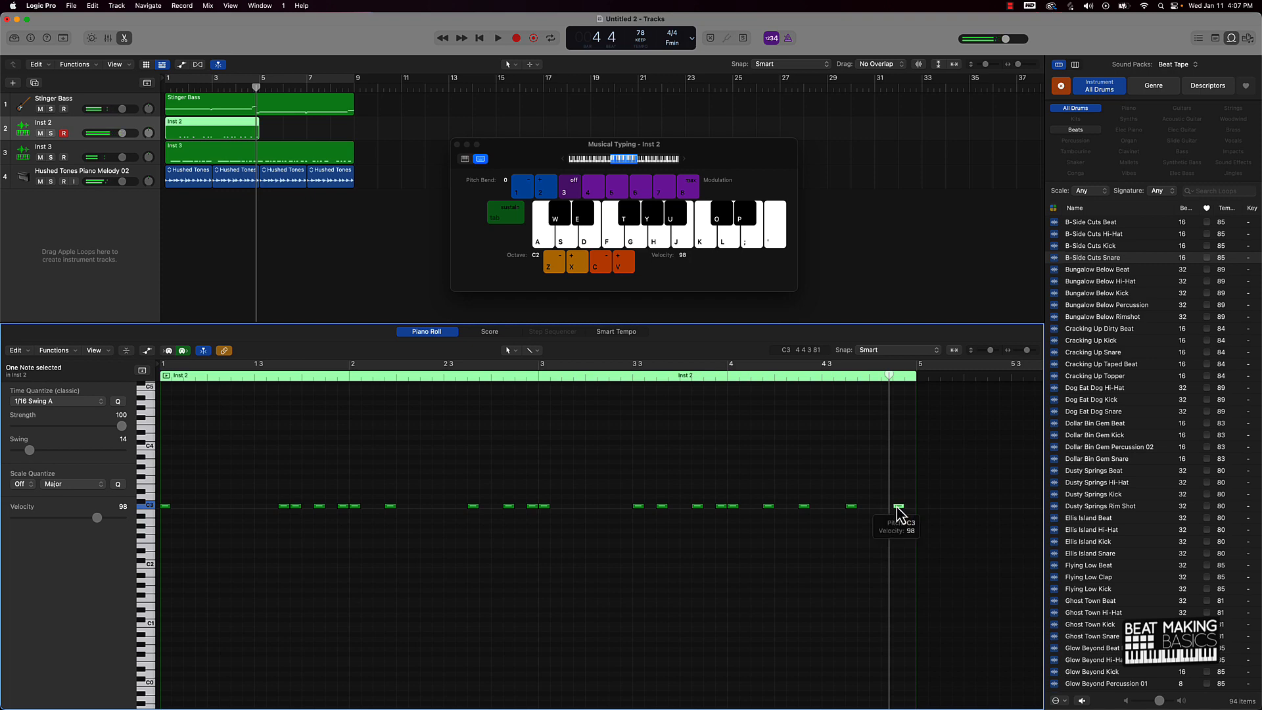
pyautogui.moveTo(896, 506); pyautogui.dragTo(885, 506)
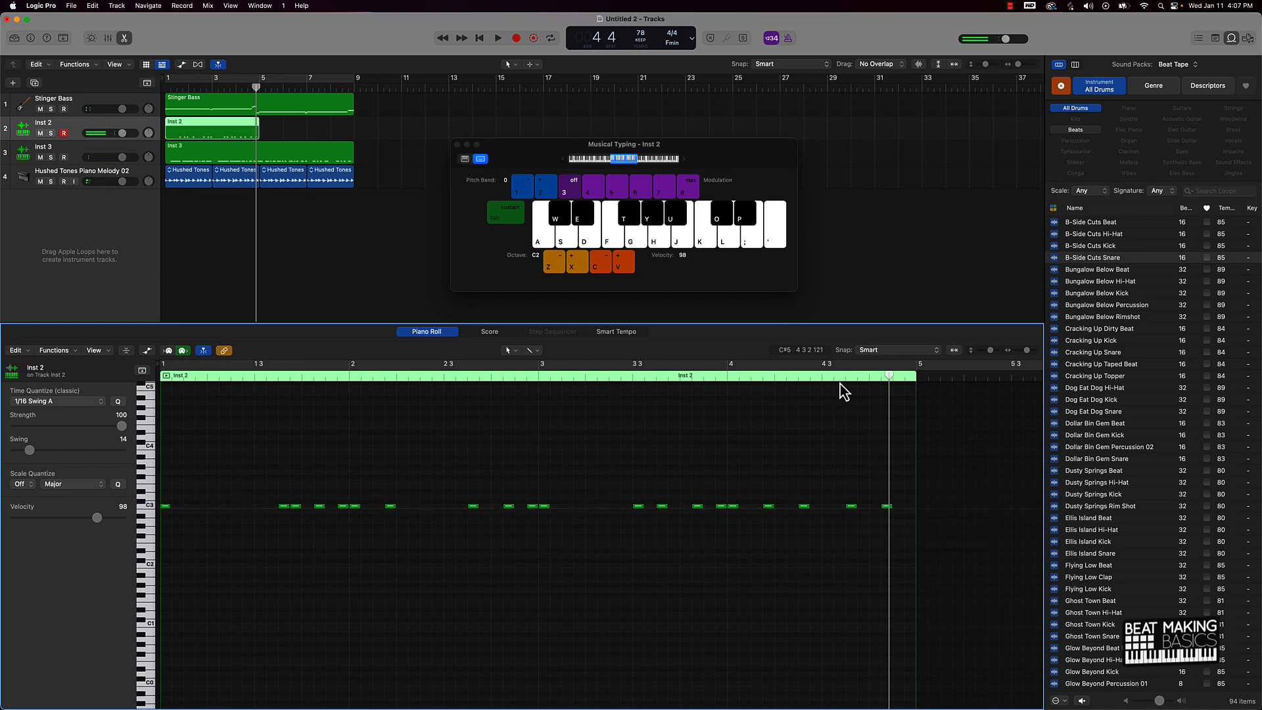
pyautogui.press('space')
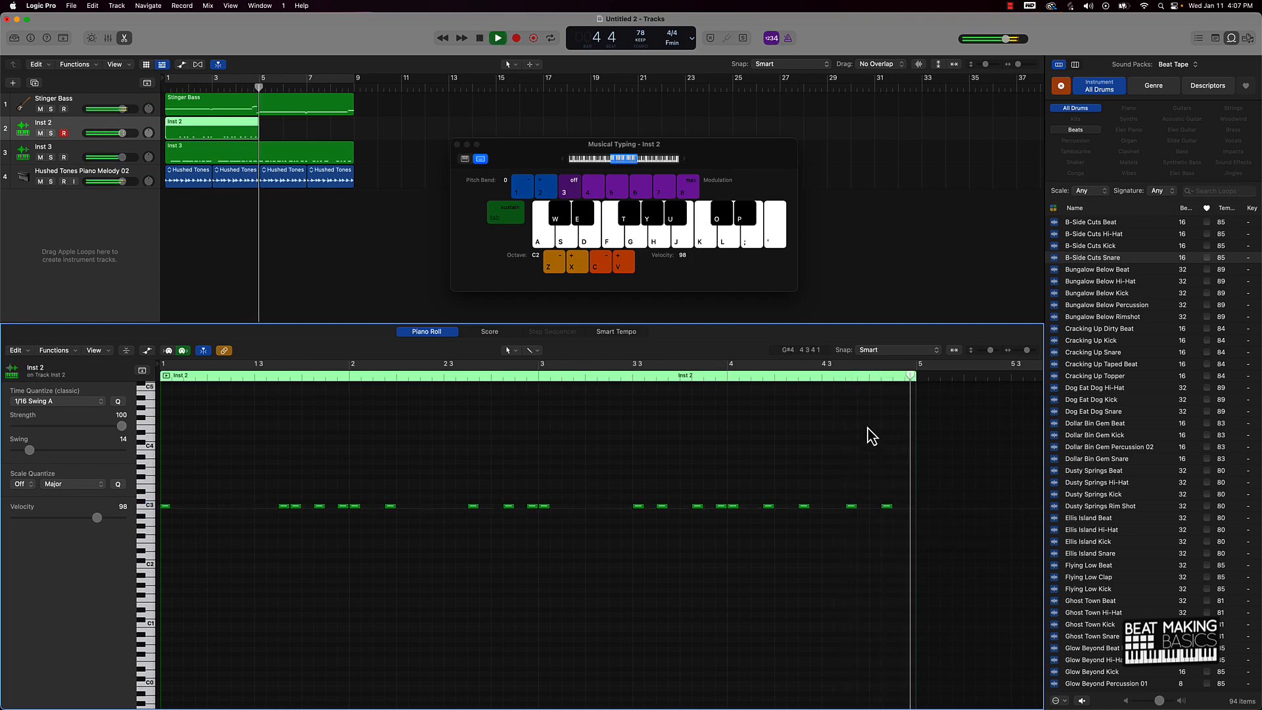
pyautogui.press('space')
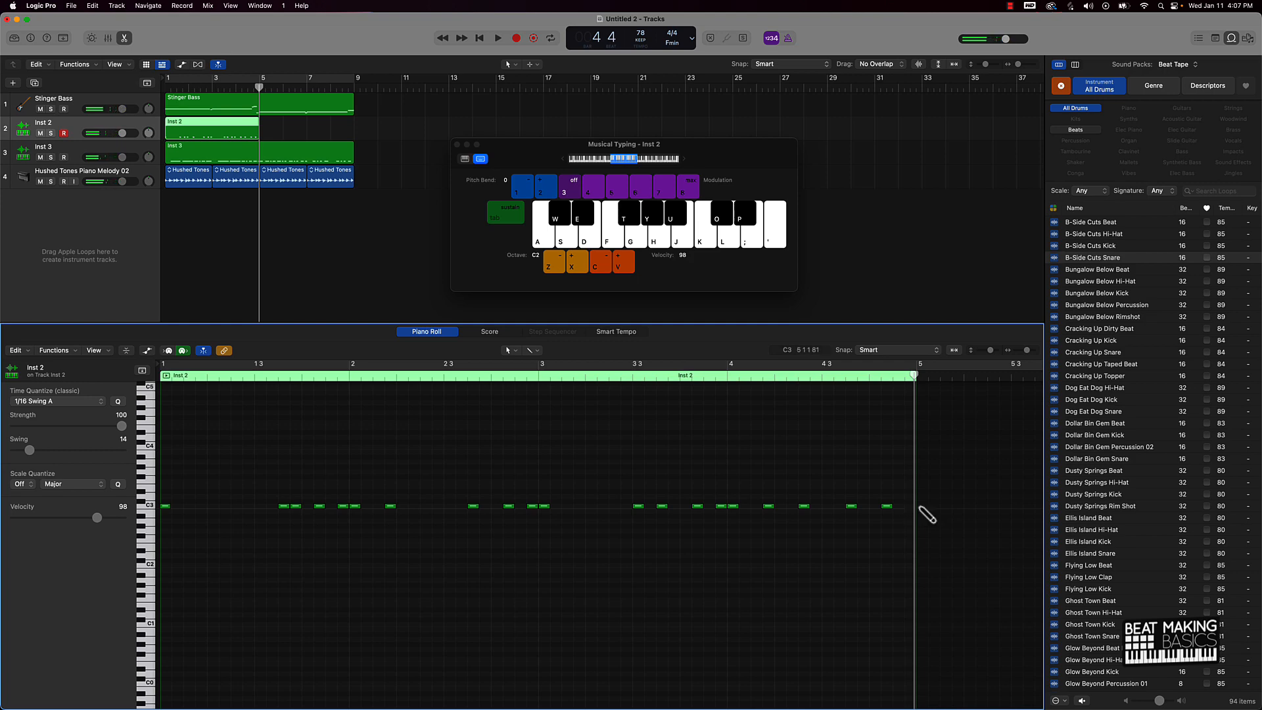
# - Add a C3 kick note on the downbeat of bar 5 and play the whole kick pattern from the start
pyautogui.keyDown('super'); pyautogui.click(921, 506); pyautogui.keyUp('super')
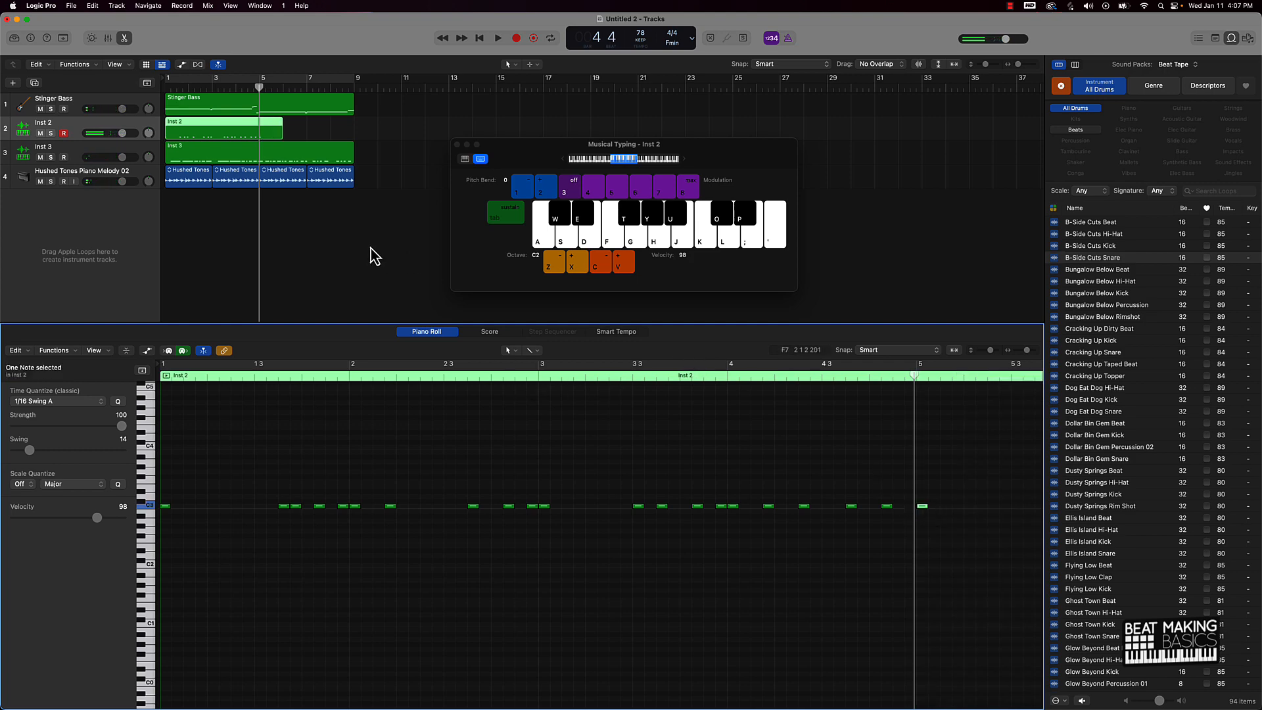
pyautogui.press('Return')
pyautogui.press('space')
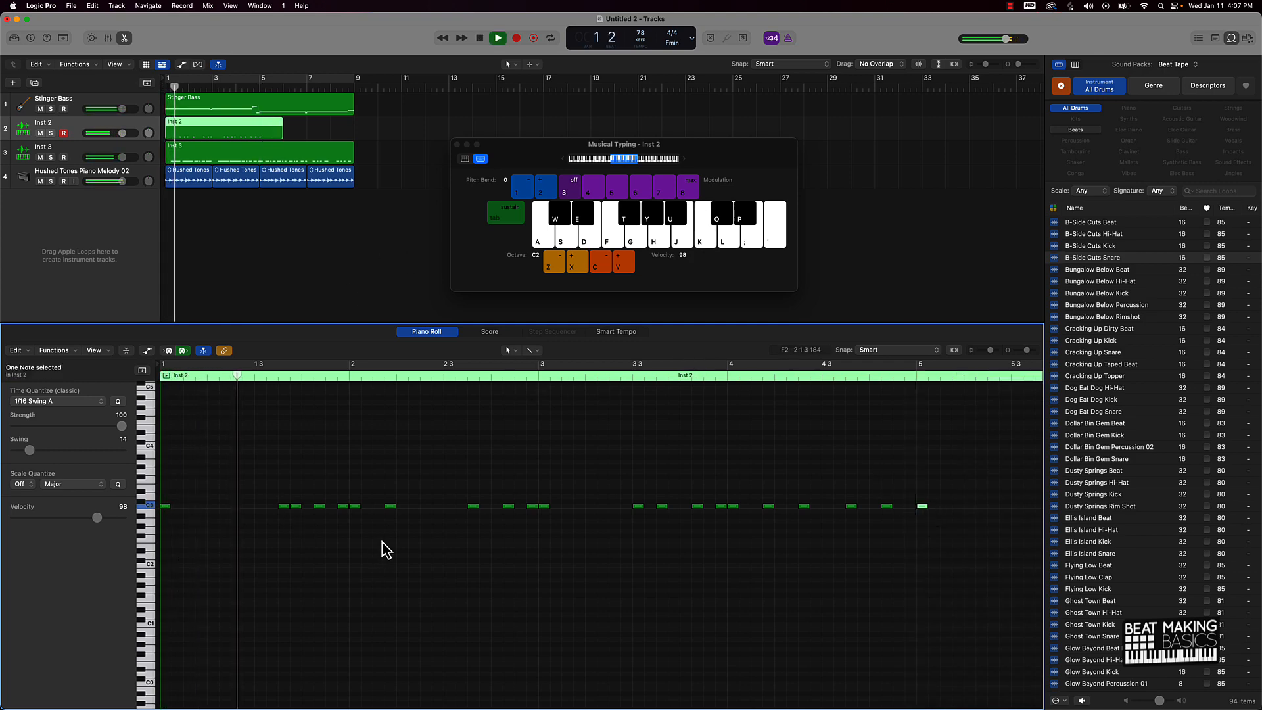
pyautogui.scroll(-4, 385, 542)
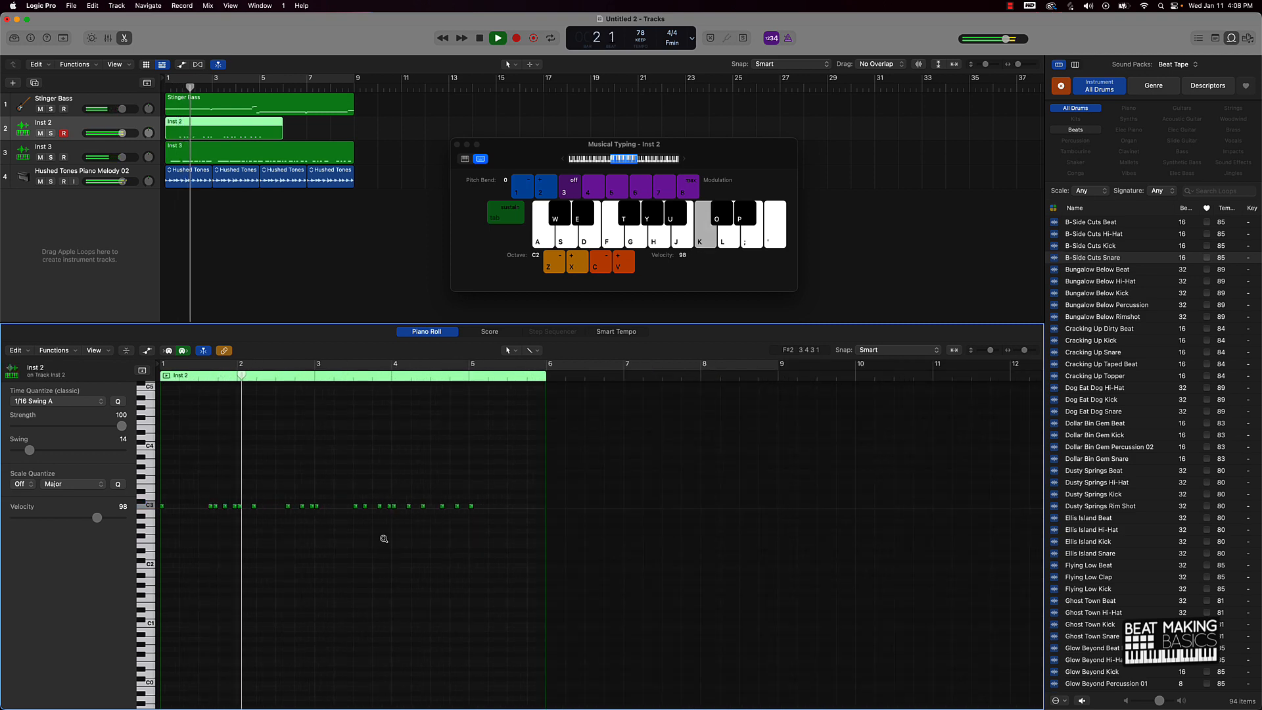
pyautogui.scroll(2, 385, 540)
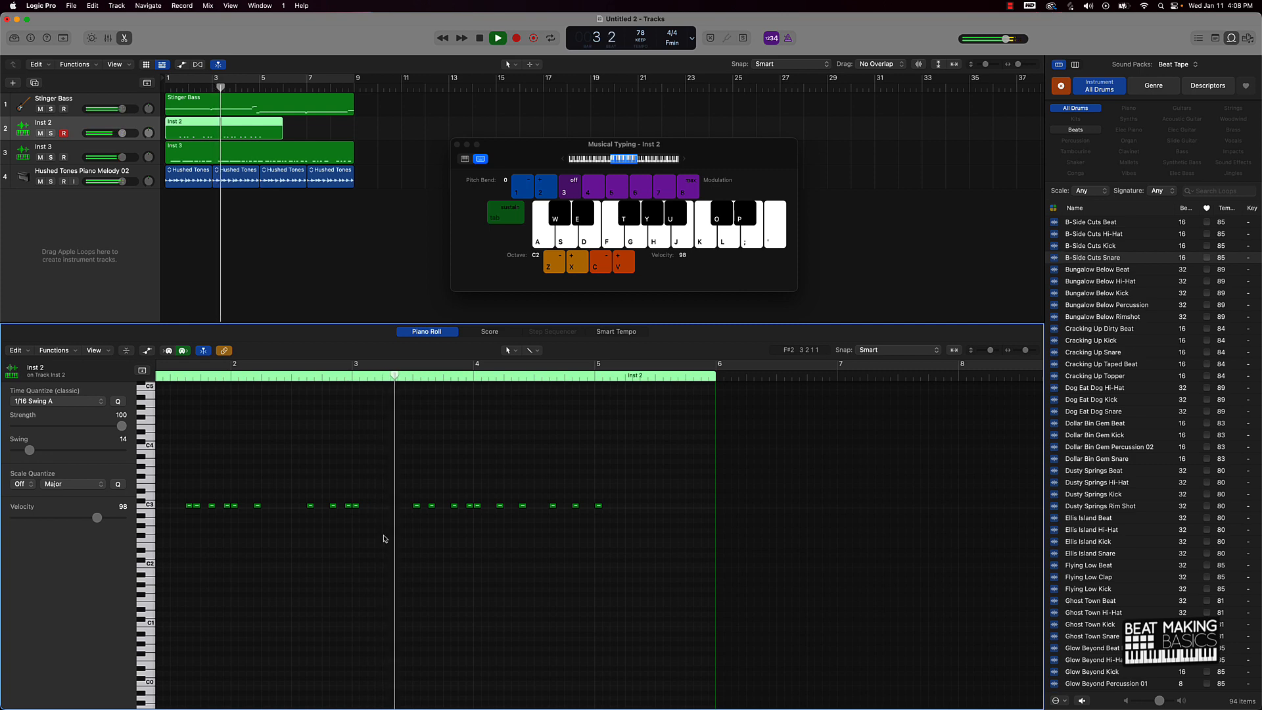
# - Delete the kick note on beat 3 of bar 3 and audition the pattern from the end of bar 2
pyautogui.press('space')
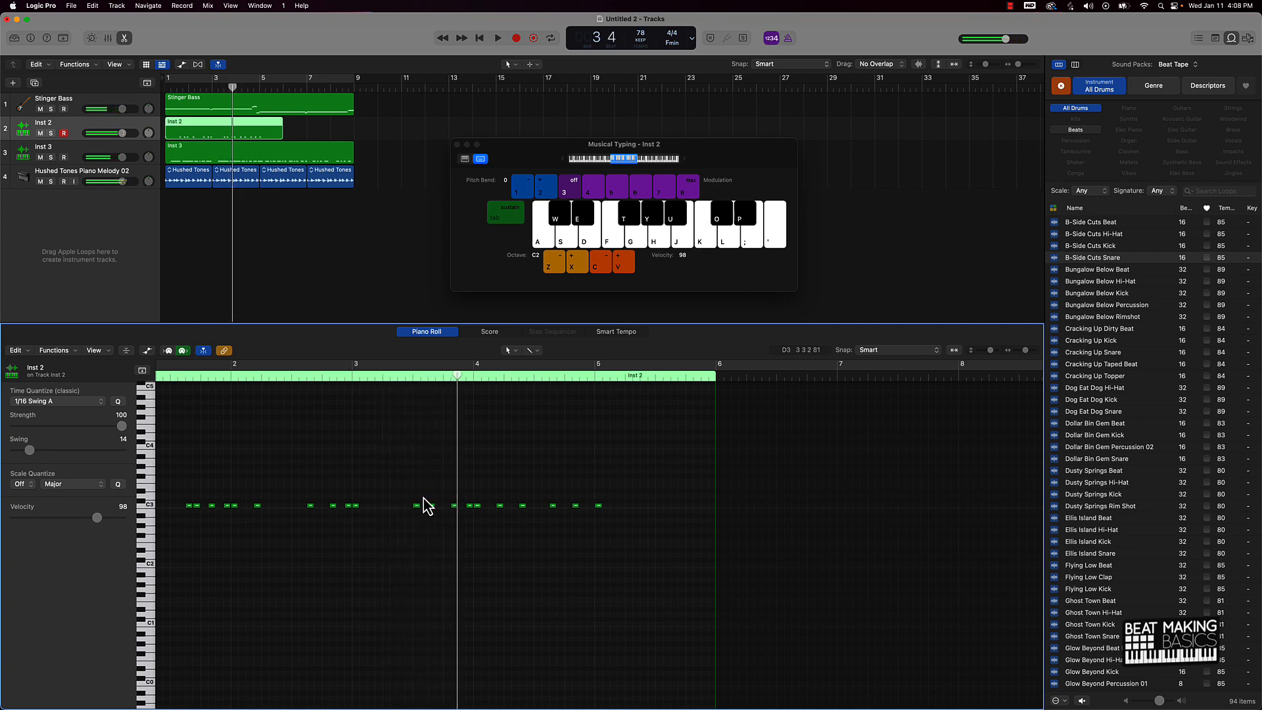
pyautogui.press('space')
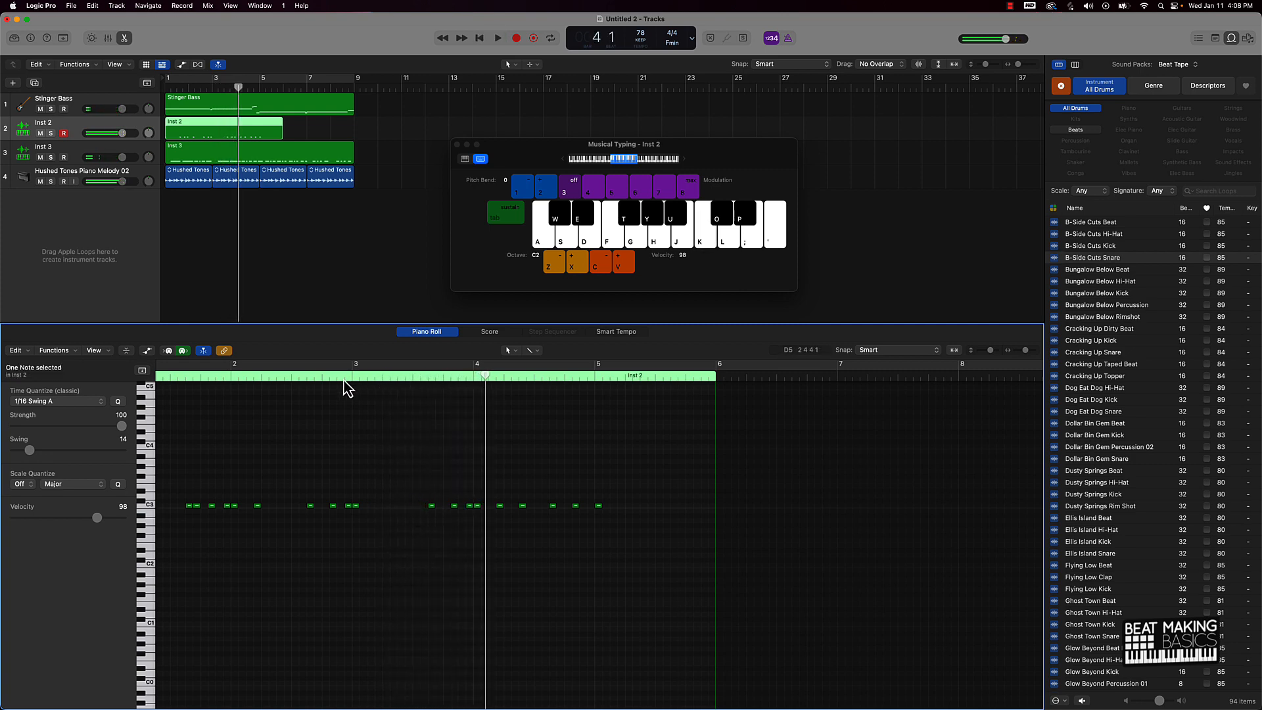
pyautogui.click(344, 376)
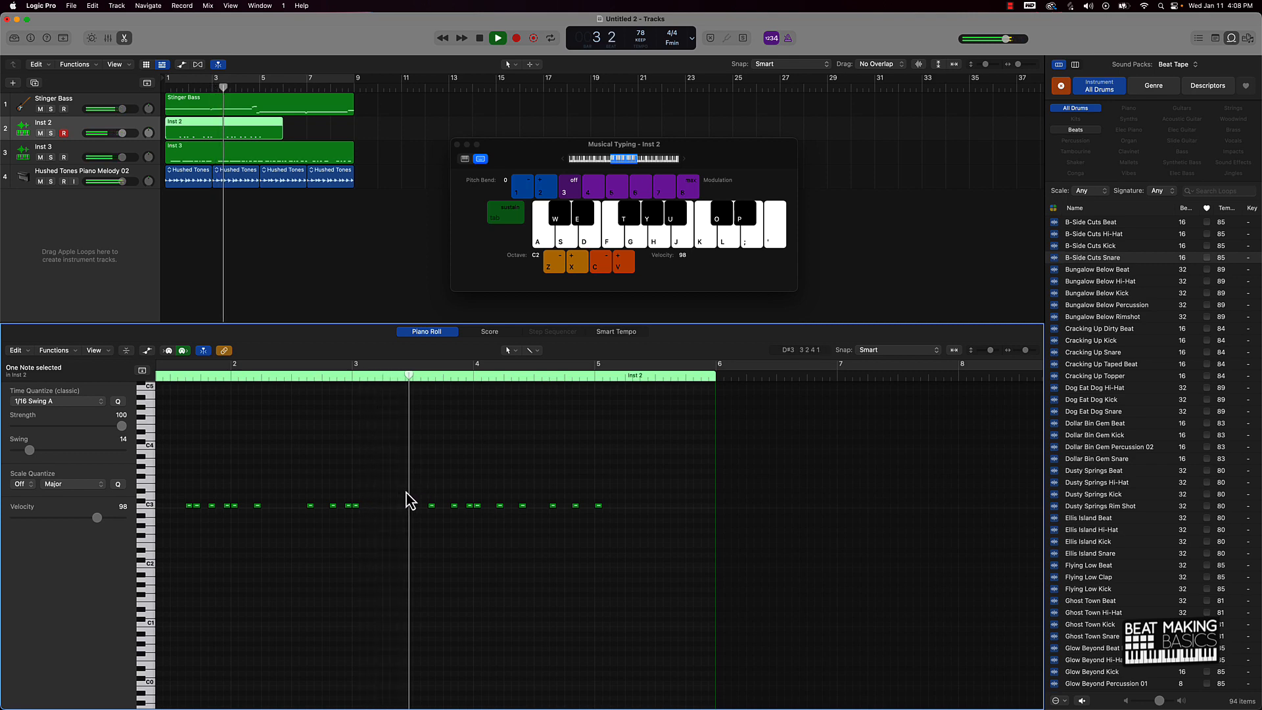
pyautogui.press('space')
# - In the Inst 3 region, shorten the long C3 note in beat 2 of bar 3 and add another C3 note at 3 2 4 1
pyautogui.click(247, 160)
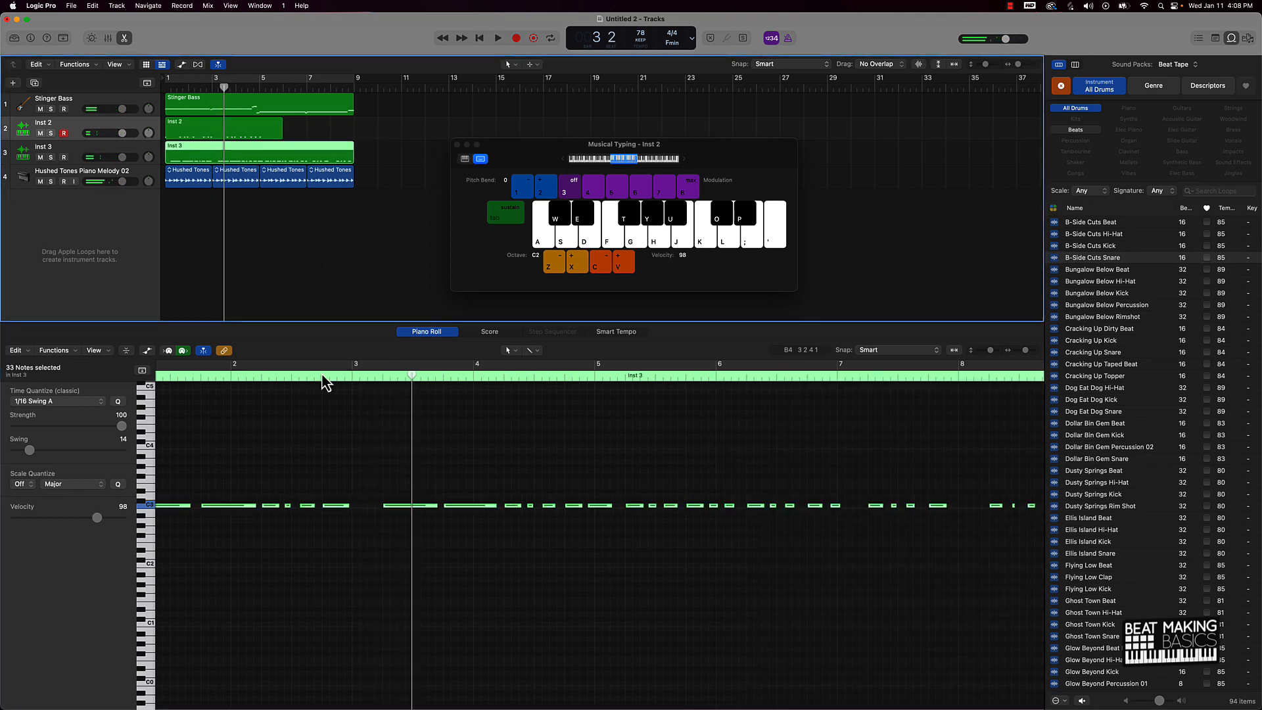
pyautogui.click(451, 526)
pyautogui.moveTo(436, 506); pyautogui.dragTo(402, 508)
pyautogui.press('space')
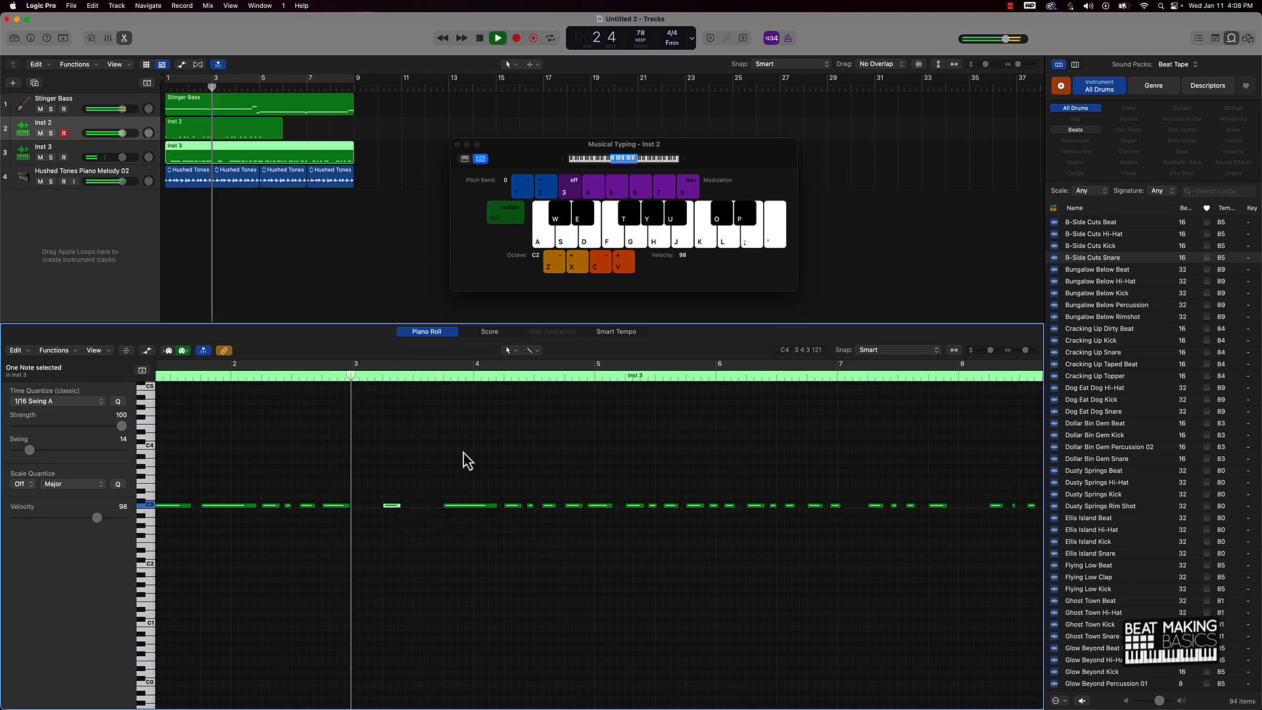
pyautogui.press('space')
pyautogui.keyDown('super'); pyautogui.click(408, 506); pyautogui.keyUp('super')
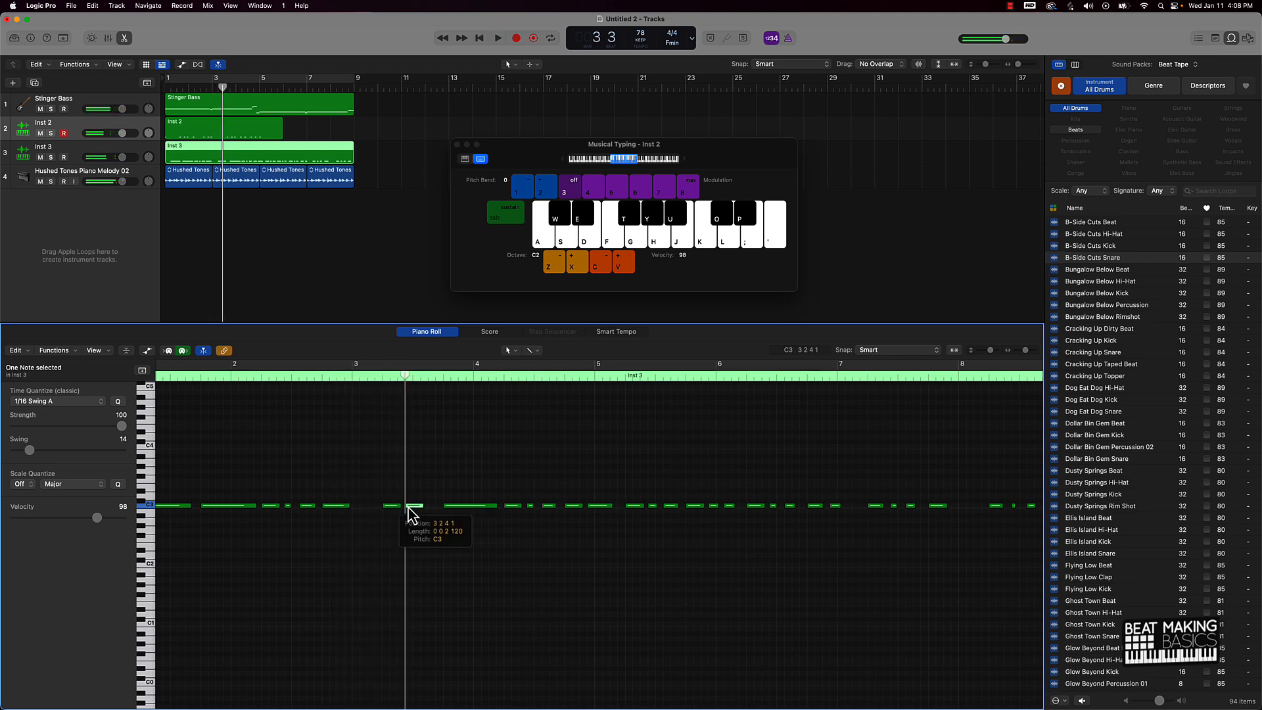
pyautogui.press('space')
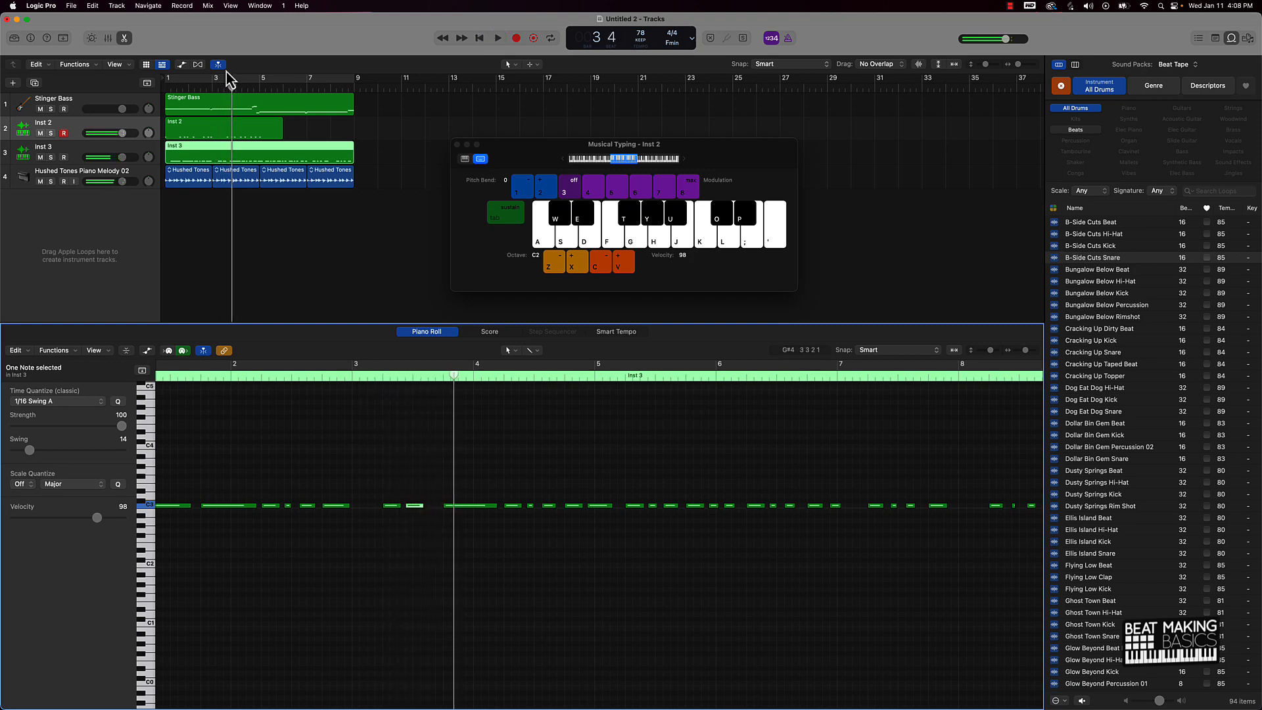
# - Reopen the Inst 2 region, play from the end of bar 2, and add a short C3 kick note in beat 3 of bar 5
pyautogui.click(262, 132)
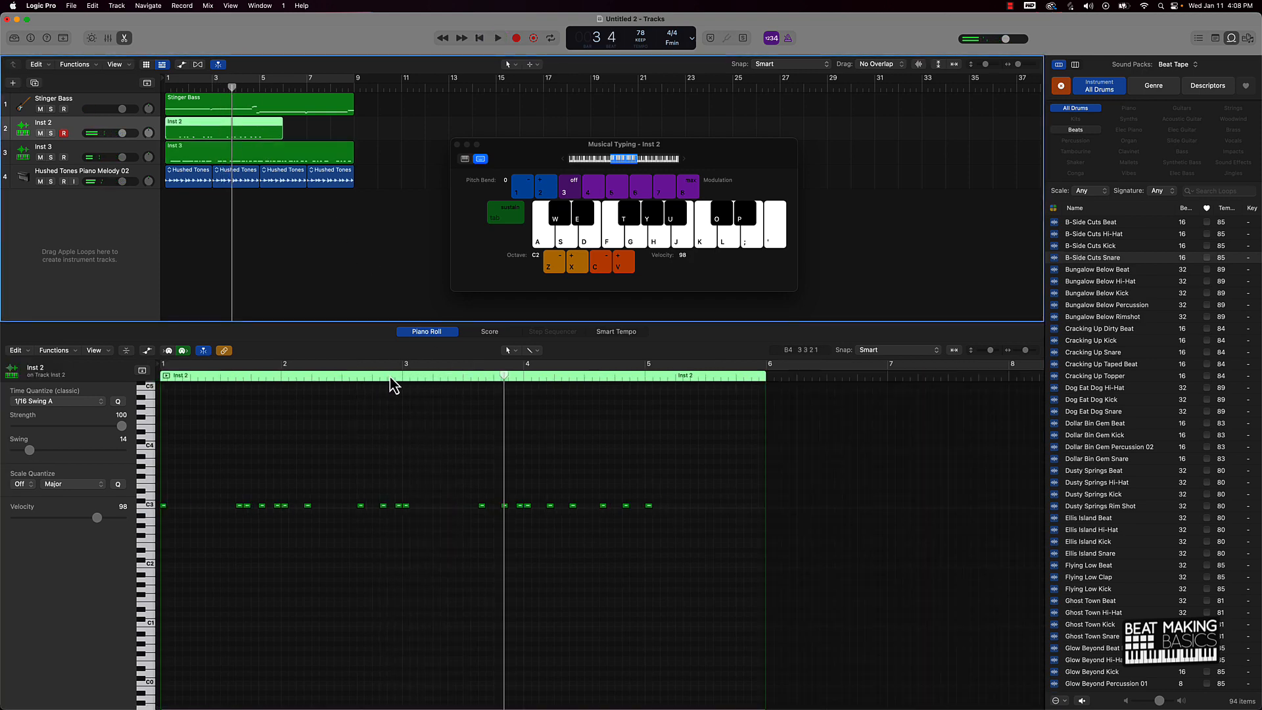
pyautogui.doubleClick(389, 377)
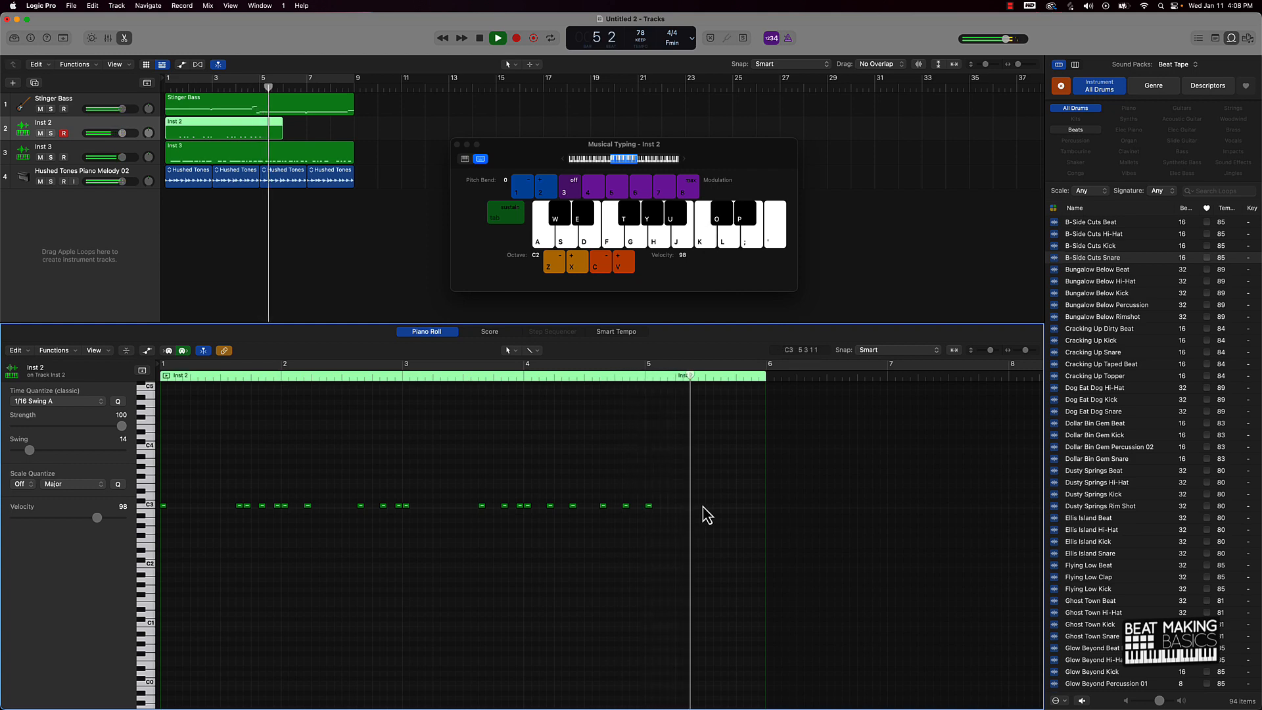
pyautogui.press('space')
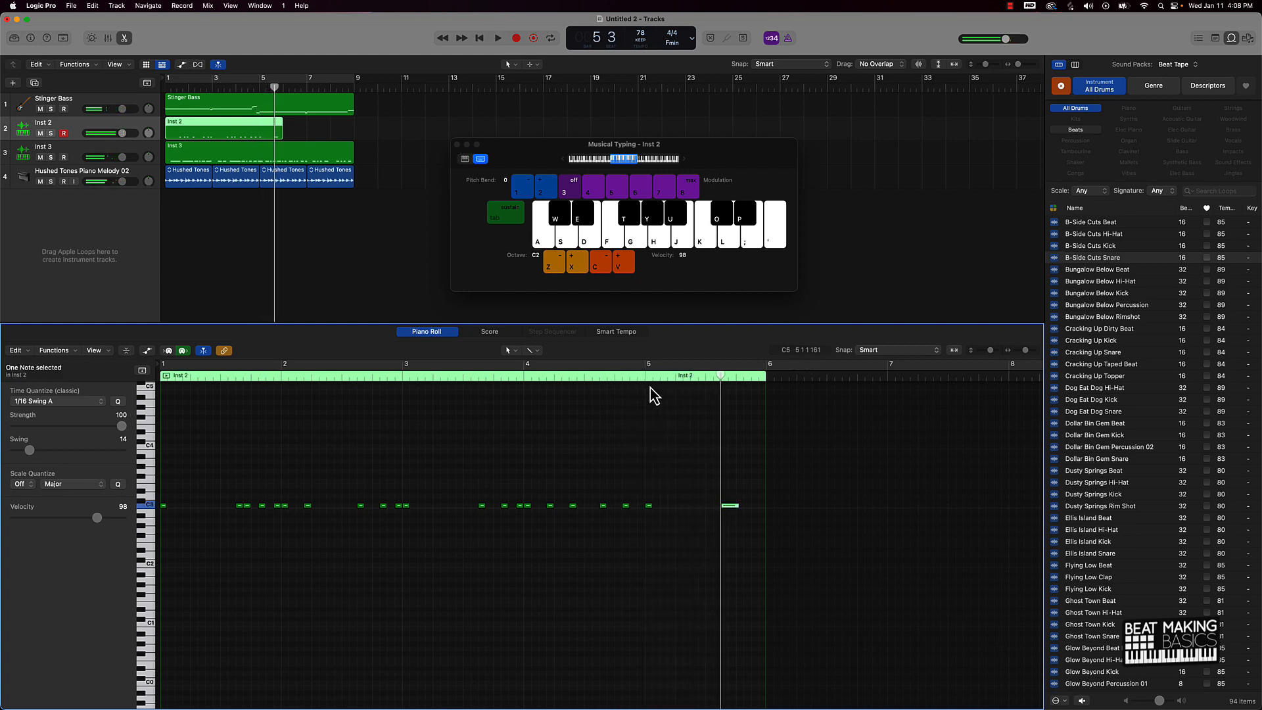
pyautogui.press('space')
pyautogui.hscroll(5, 730, 552)
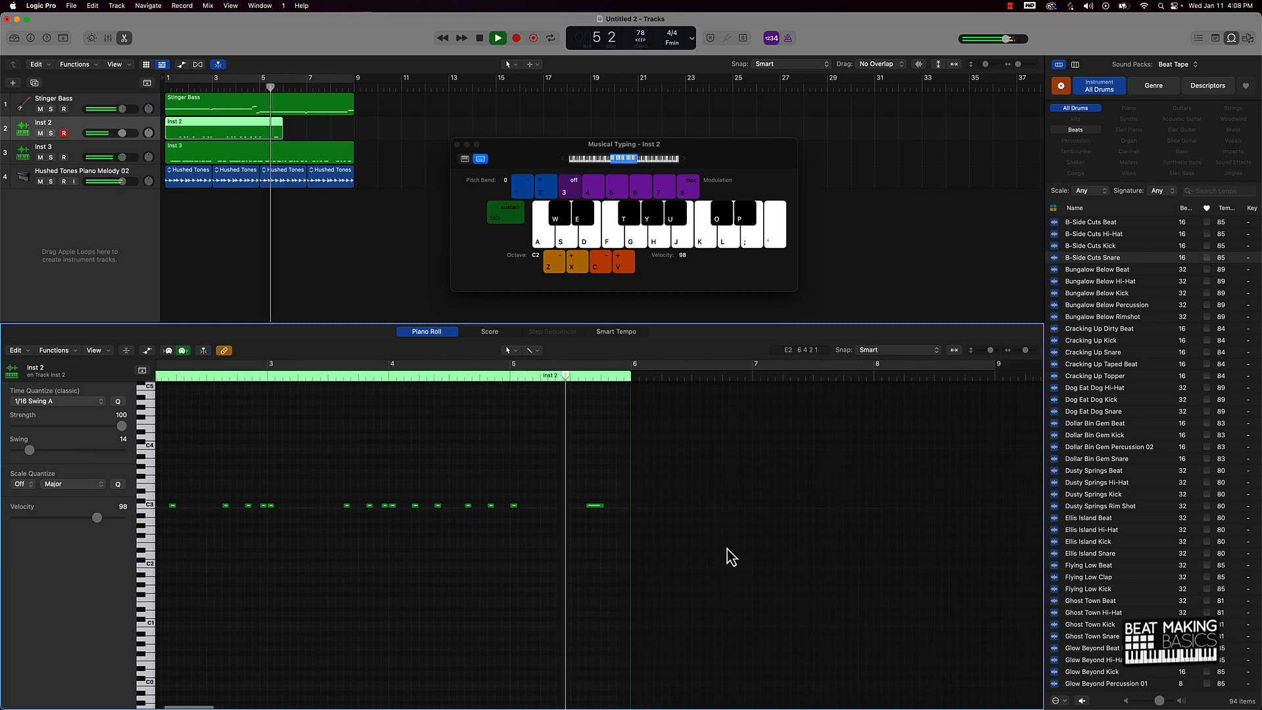
pyautogui.press('space')
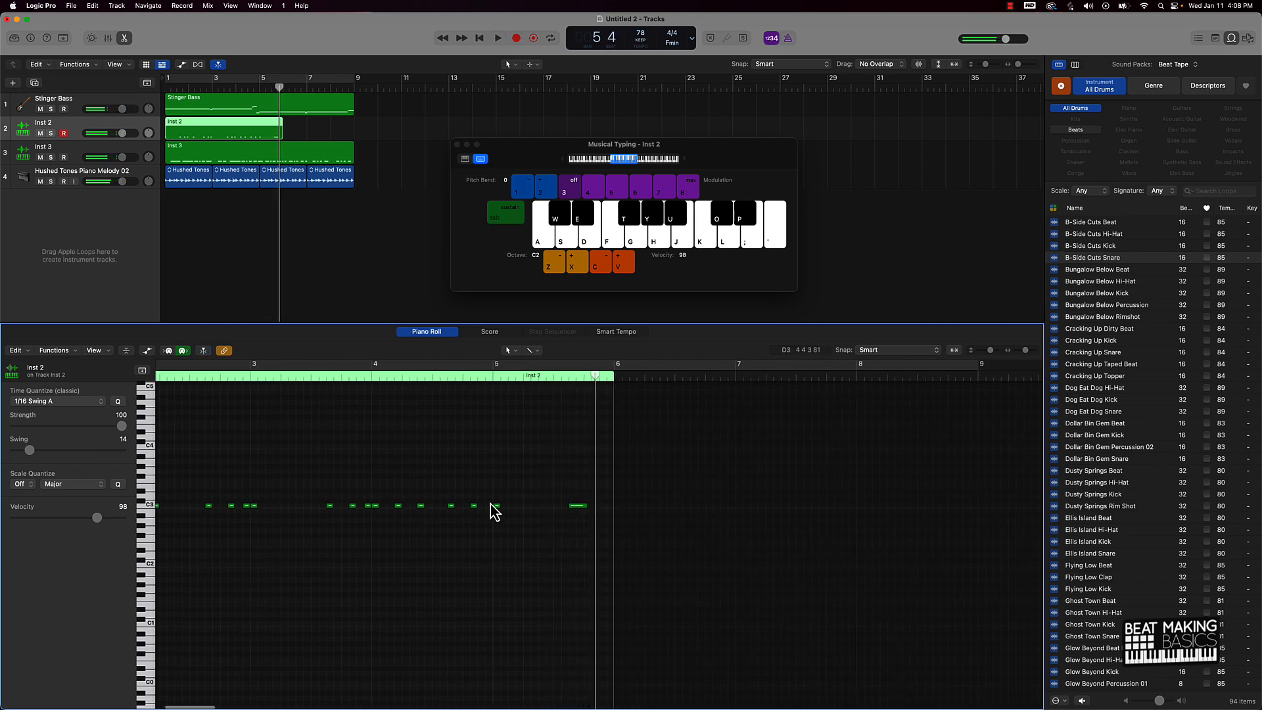
pyautogui.moveTo(581, 505); pyautogui.dragTo(573, 510)
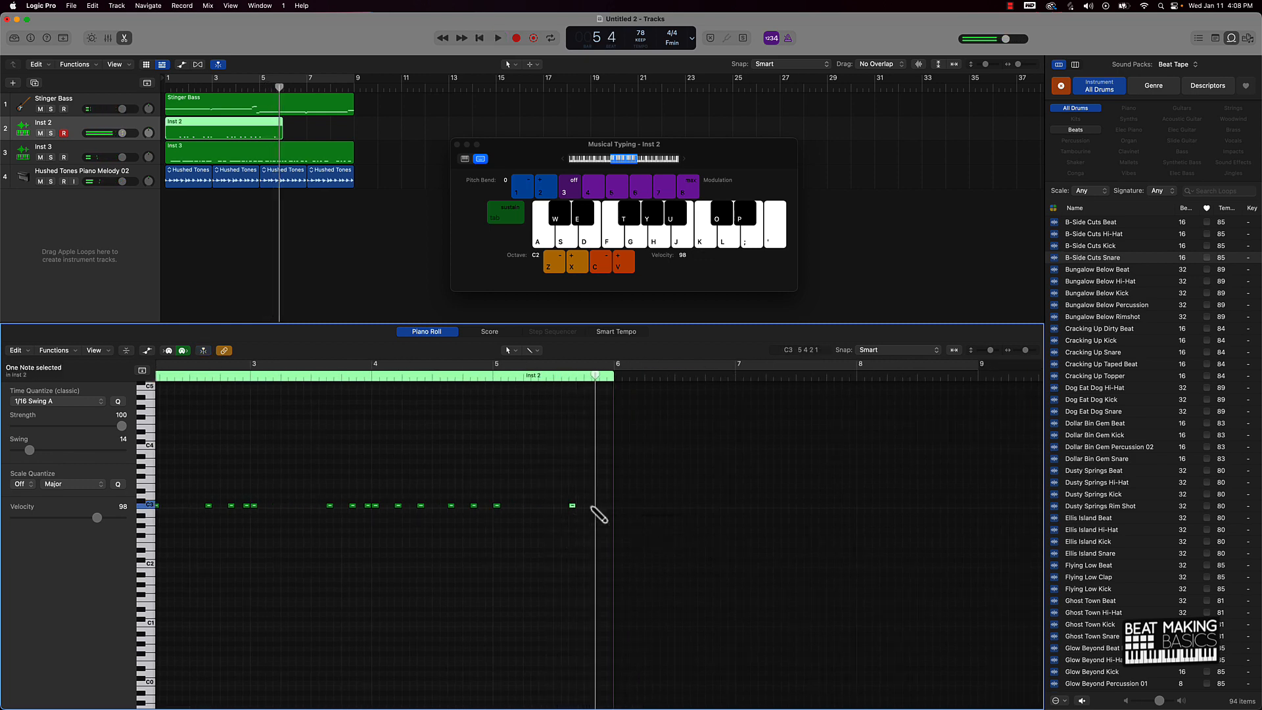
# - Add C3 kick notes at 5 4 2 and on the downbeat of bar 6, auditioning bar 5 after each
pyautogui.keyDown('super'); pyautogui.click(592, 506); pyautogui.keyUp('super')
pyautogui.click(554, 383)
pyautogui.press('space')
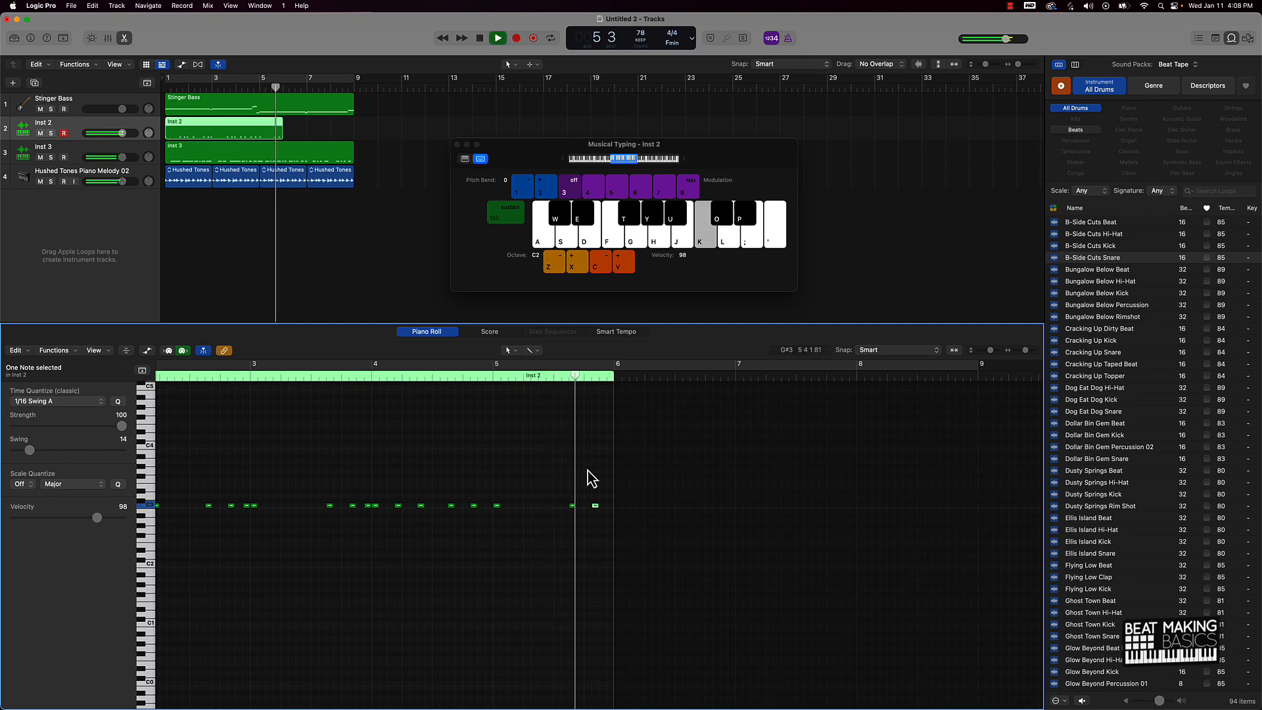
pyautogui.press('space')
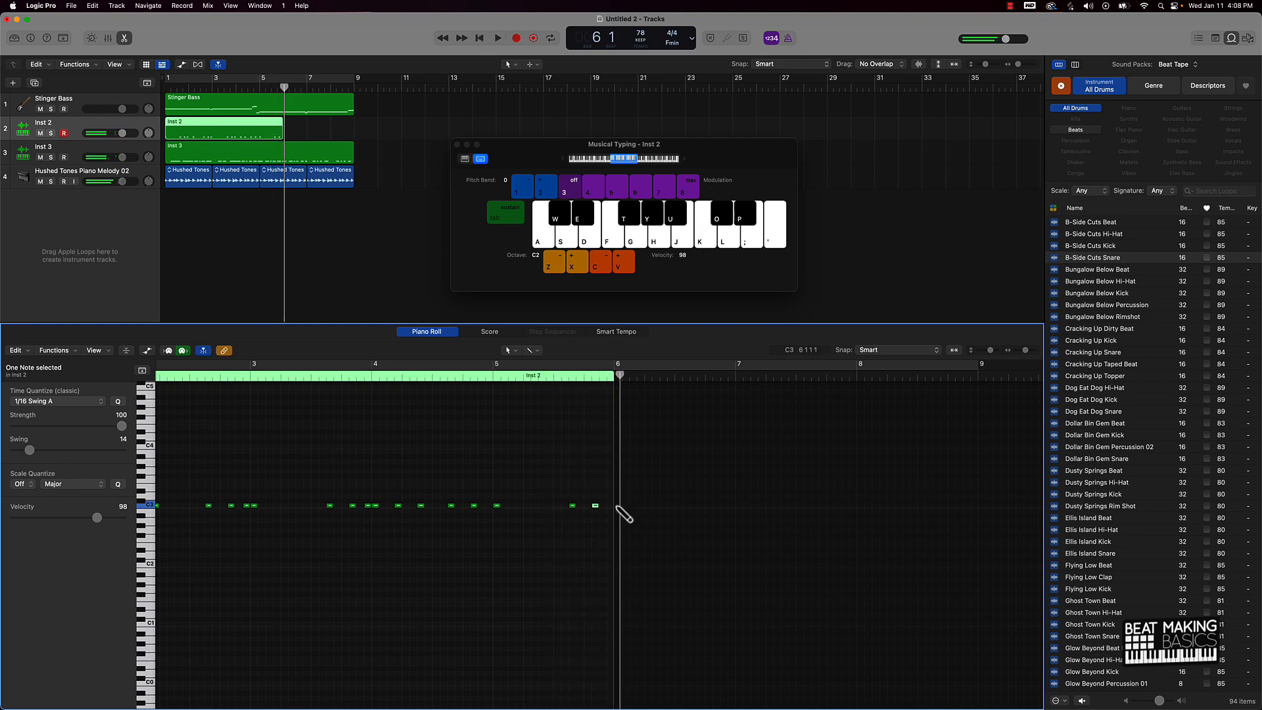
pyautogui.keyDown('super'); pyautogui.click(617, 506); pyautogui.keyUp('super')
pyautogui.press('space')
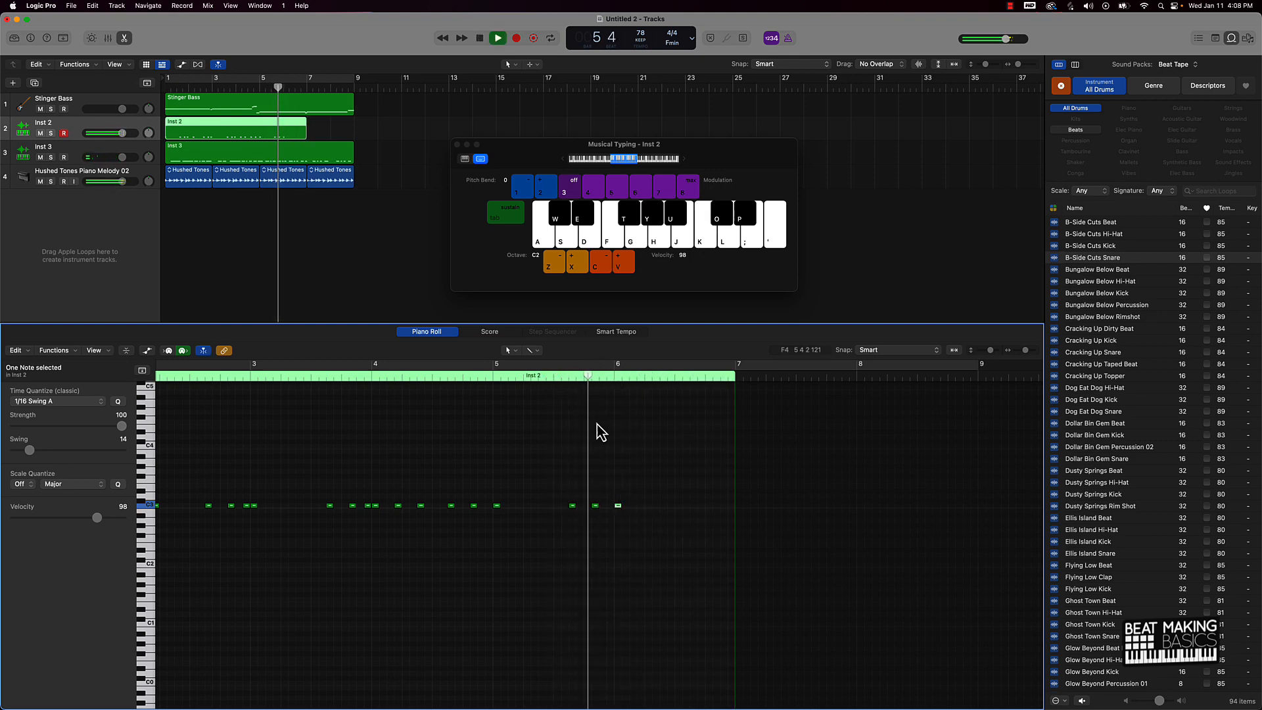
pyautogui.press('space')
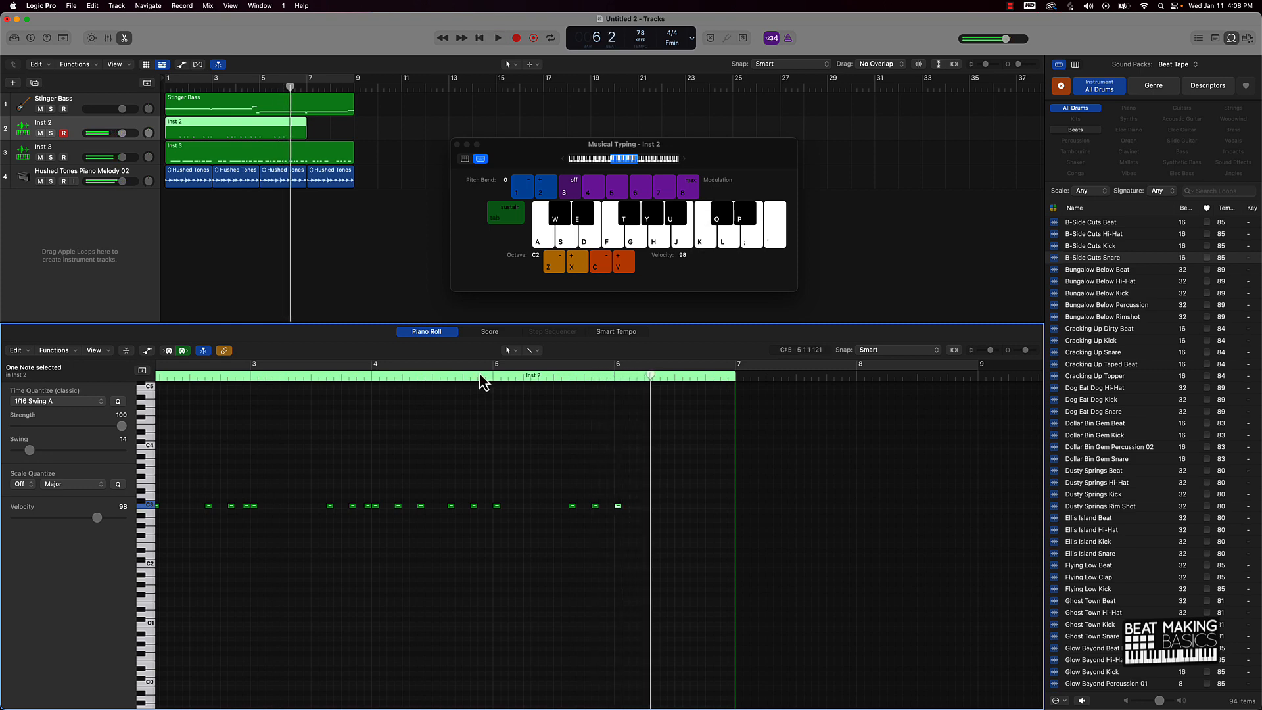
# - Play from the end of bar 3 and add two C3 kick notes on the last two sixteenths of beat 3 in bar 6
pyautogui.doubleClick(362, 378)
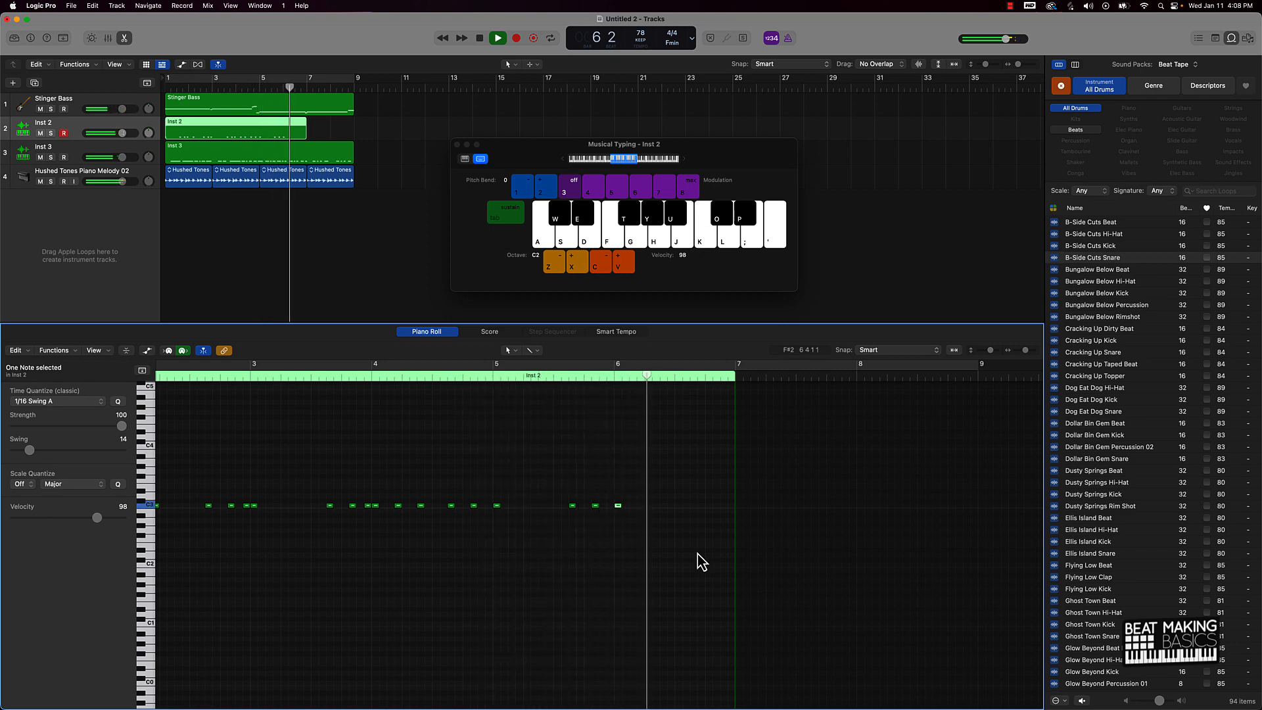
pyautogui.press('space')
pyautogui.keyDown('super'); pyautogui.click(694, 507); pyautogui.keyUp('super')
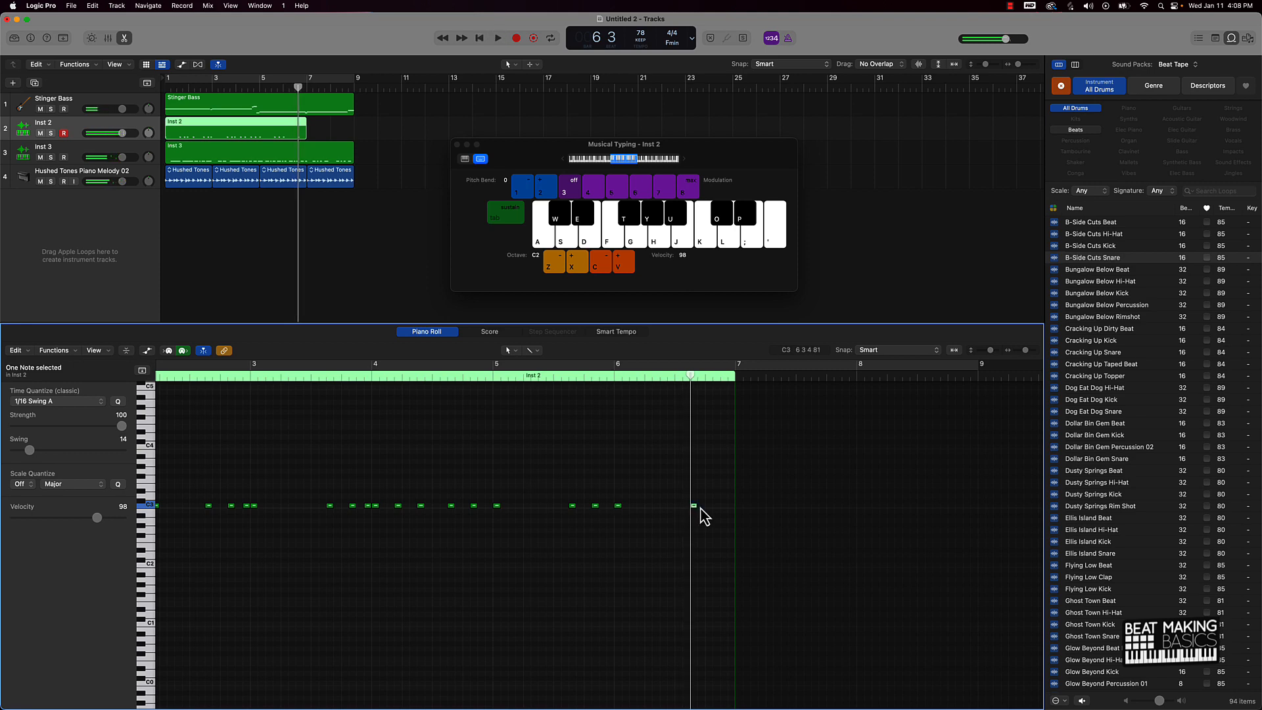
pyautogui.keyDown('super'); pyautogui.click(700, 506); pyautogui.keyUp('super')
pyautogui.click(625, 378)
pyautogui.press('space')
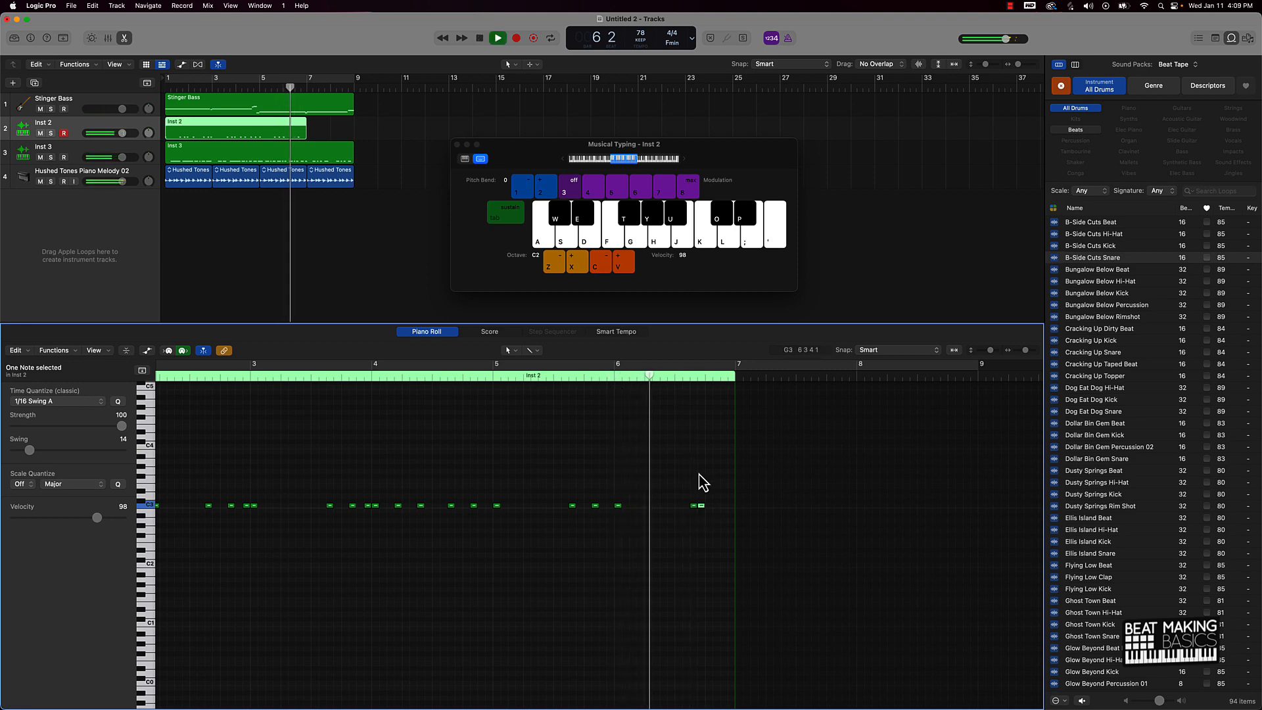
pyautogui.press('space')
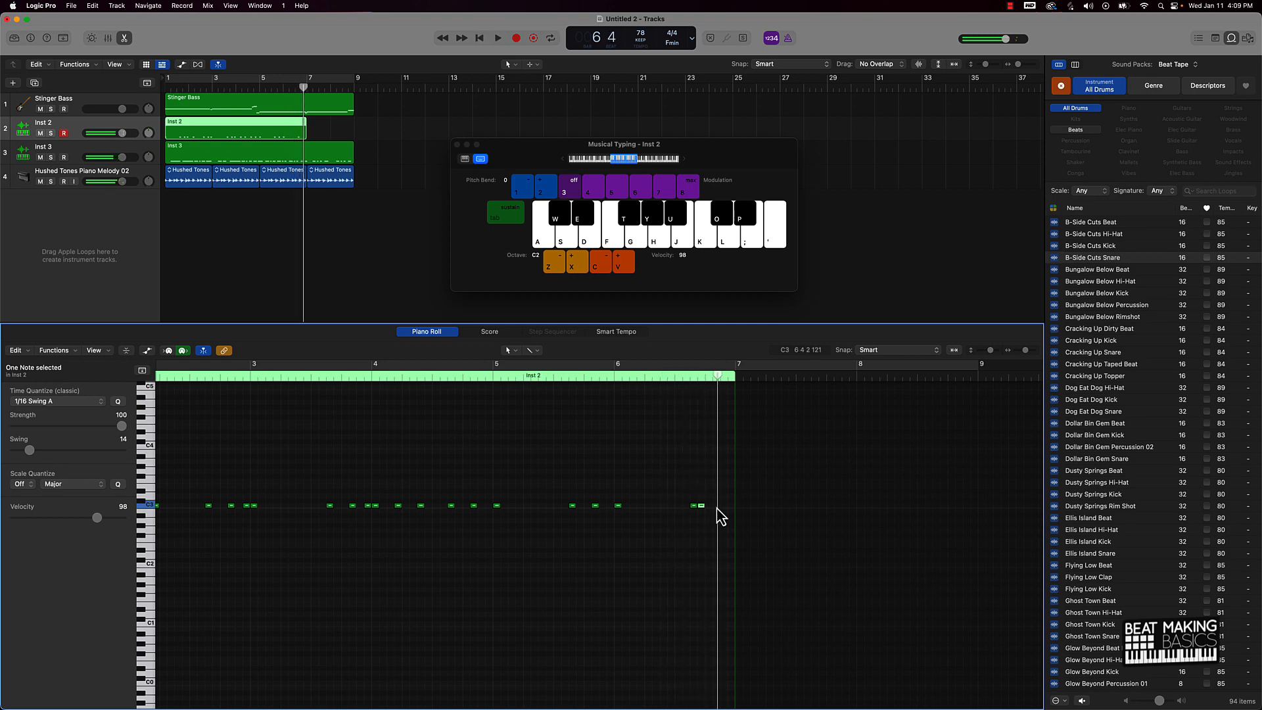
# - Add C3 kick notes on the second and fourth sixteenths of beat 4 in bar 6 and on bar 7's downbeat, auditioning the result
pyautogui.click(723, 505)
pyautogui.click(682, 378)
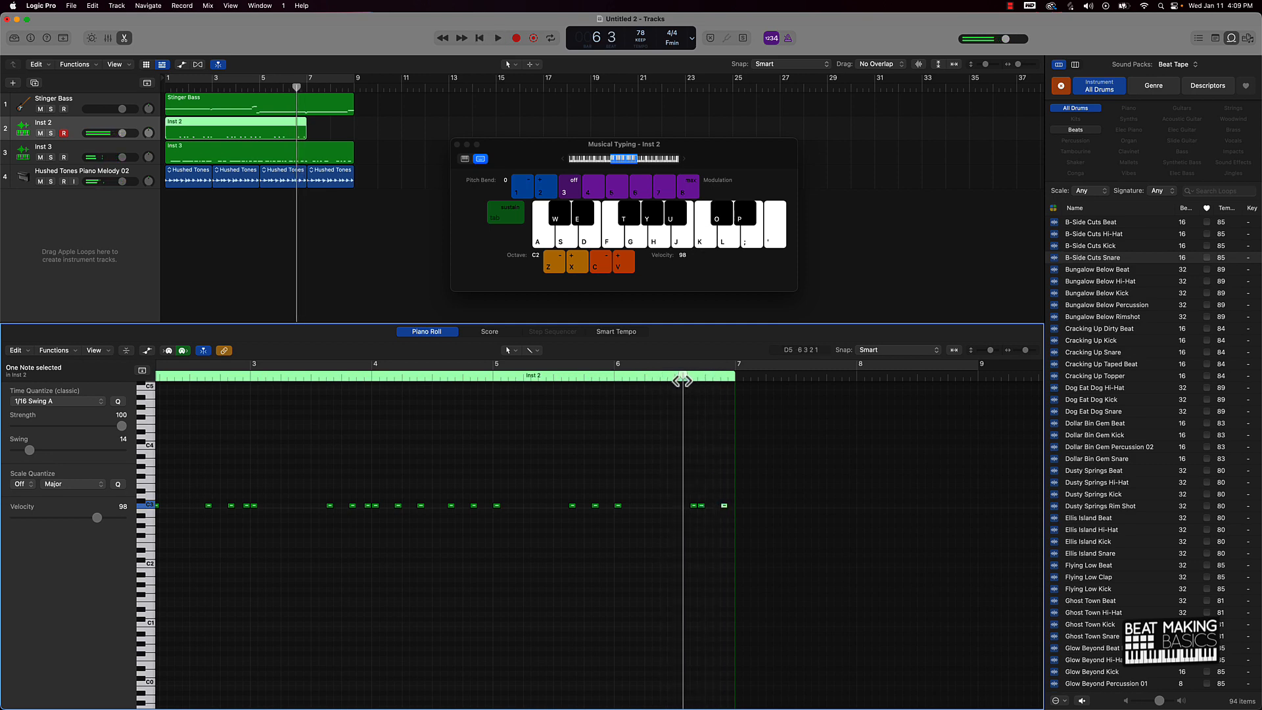
pyautogui.press('space')
pyautogui.press('space')
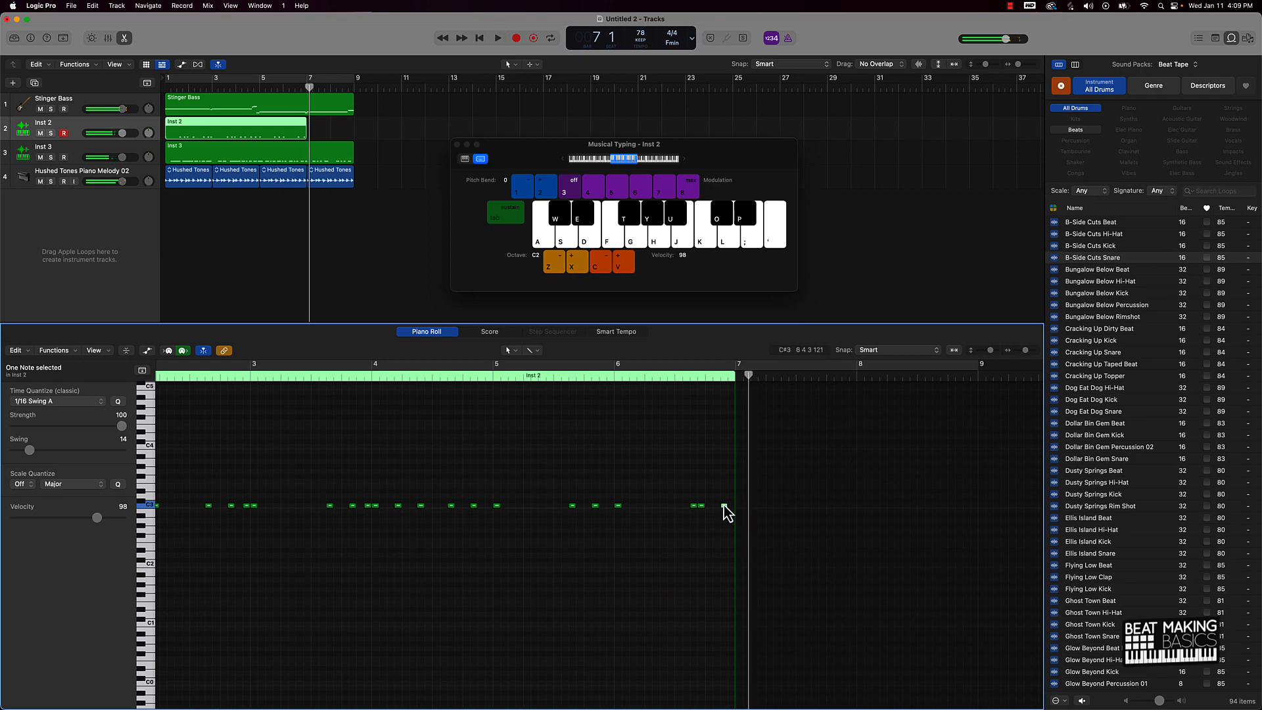
pyautogui.moveTo(723, 508); pyautogui.dragTo(746, 506)
pyautogui.click(731, 505)
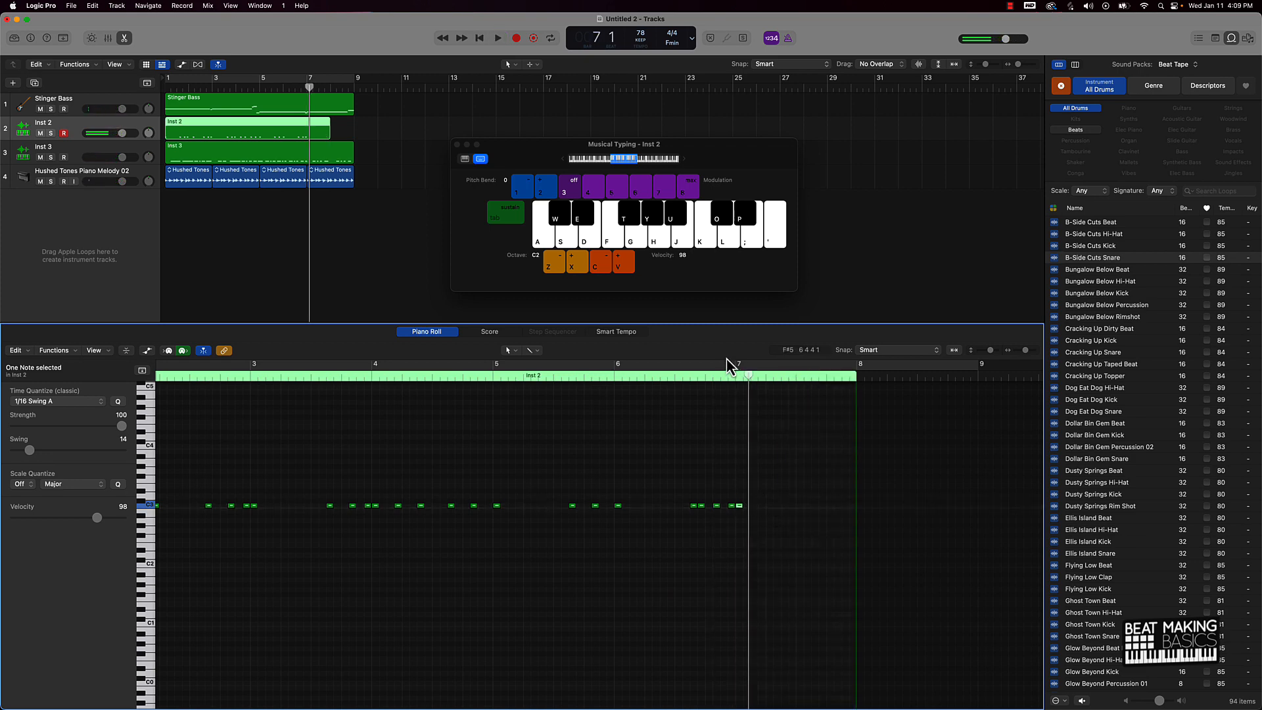
pyautogui.click(490, 378)
pyautogui.press('space')
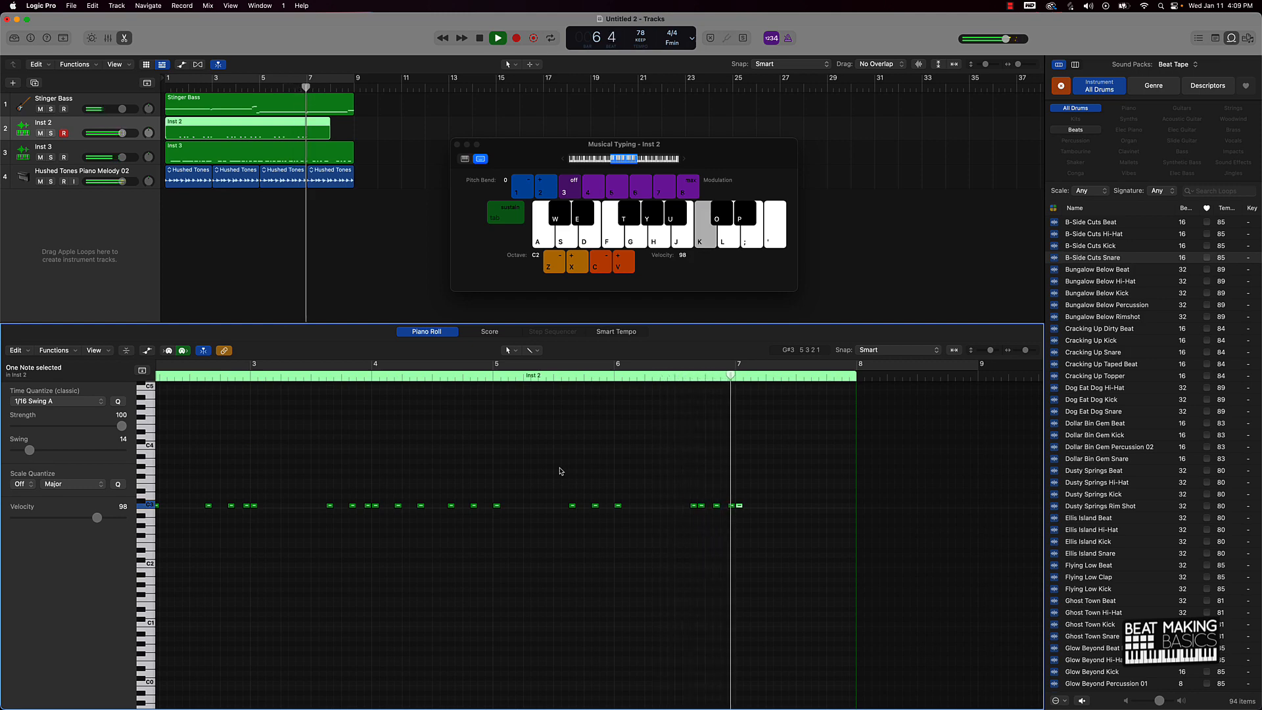
# - Add C3 kick notes in beats 3 and 4 of bar 7, moving the last one a sixteenth earlier while auditioning
pyautogui.press('space')
pyautogui.keyDown('super'); pyautogui.click(815, 506); pyautogui.keyUp('super')
pyautogui.press('space')
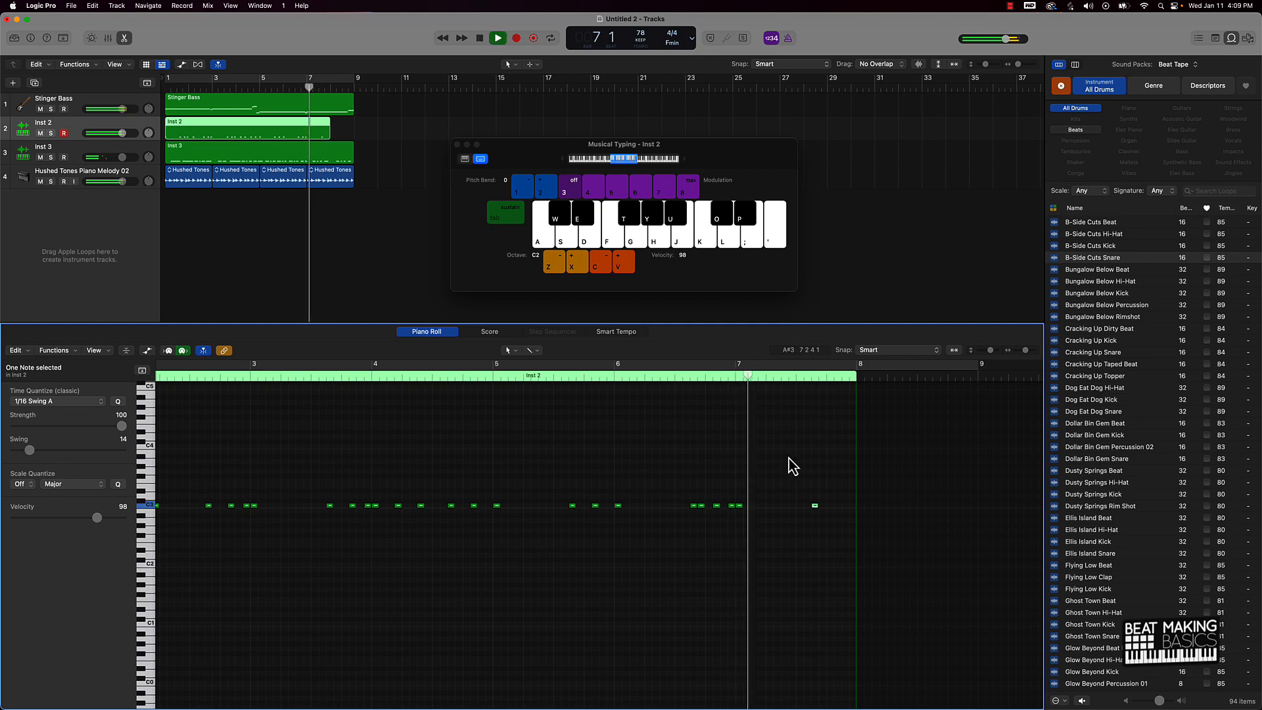
pyautogui.press('k')
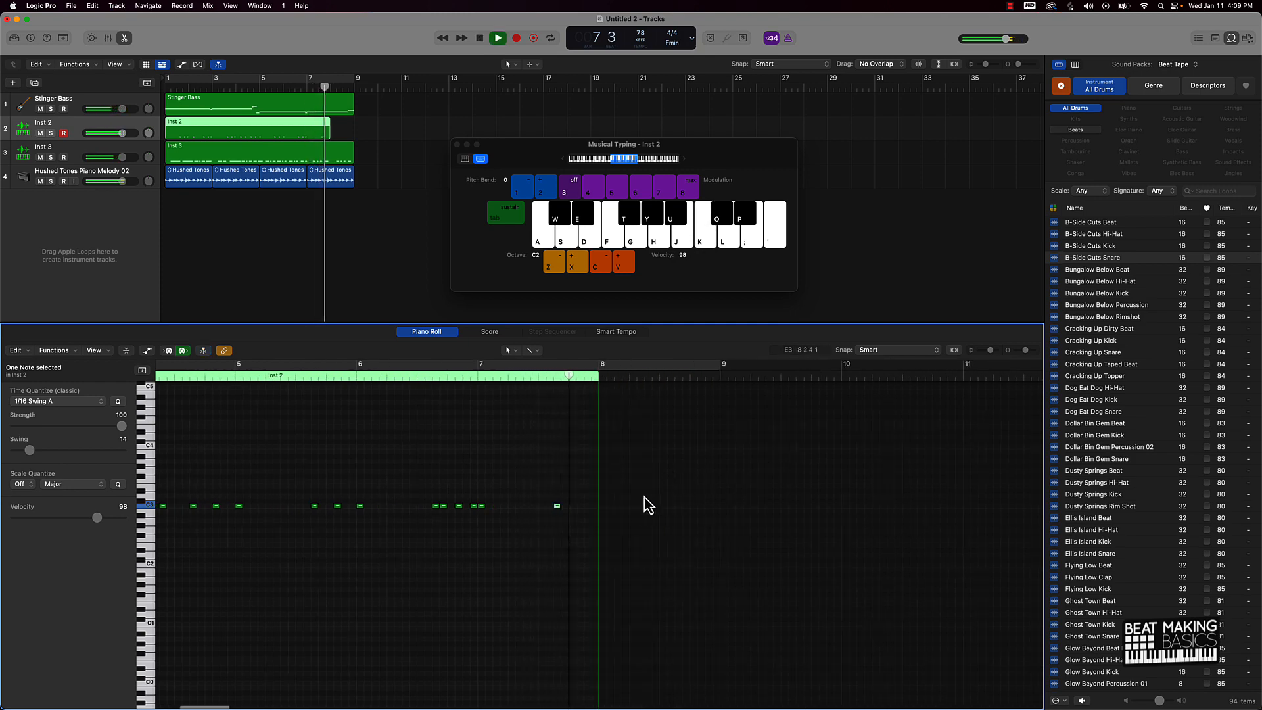
pyautogui.press('space')
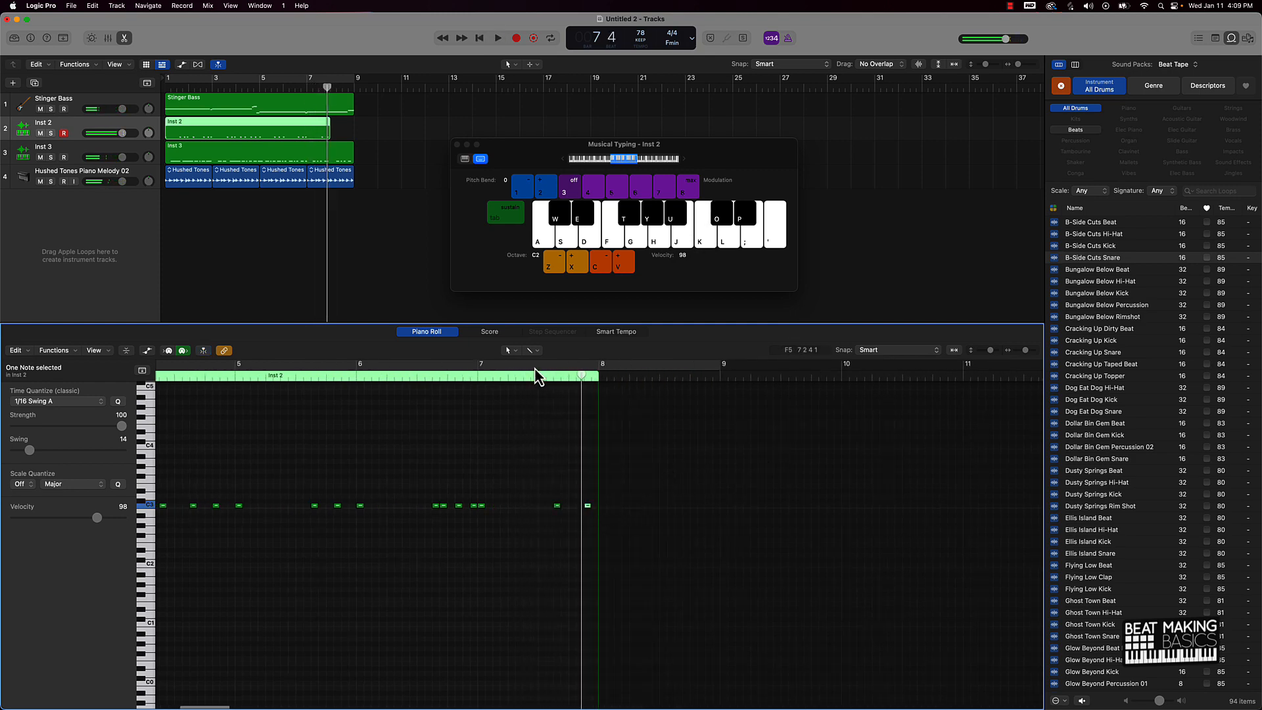
pyautogui.press('space')
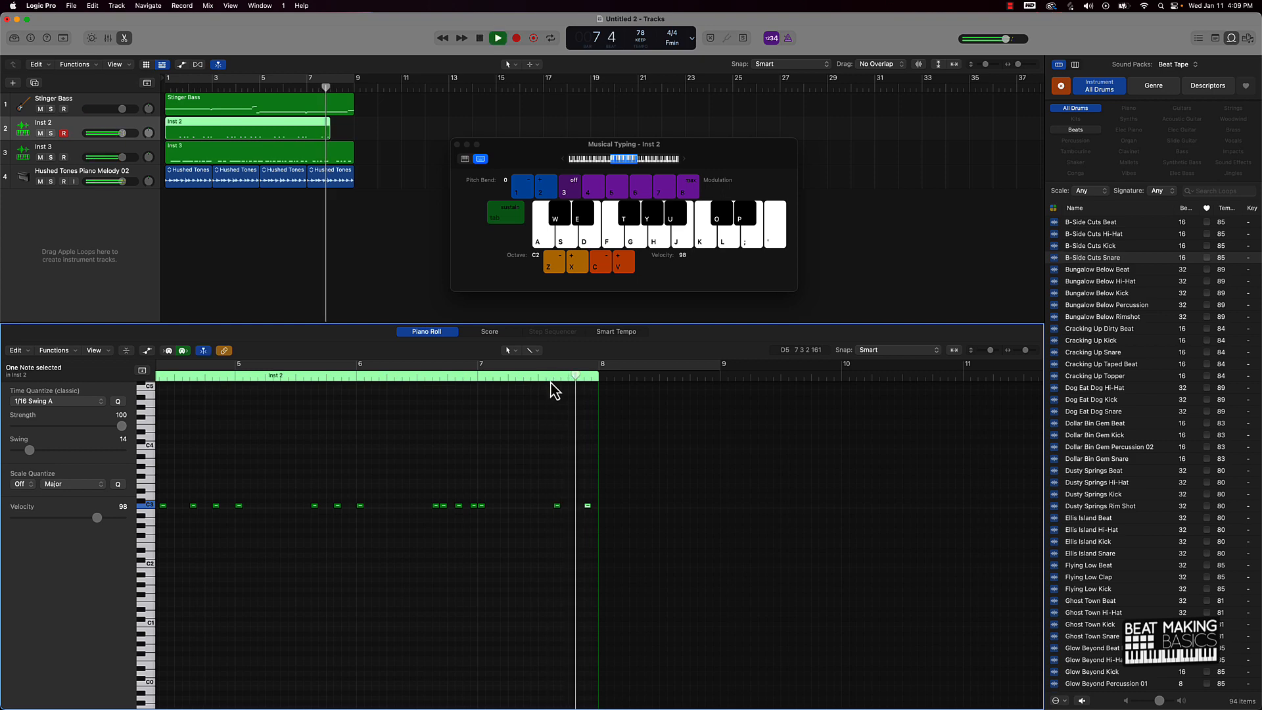
pyautogui.press('space')
pyautogui.moveTo(588, 507); pyautogui.dragTo(581, 512)
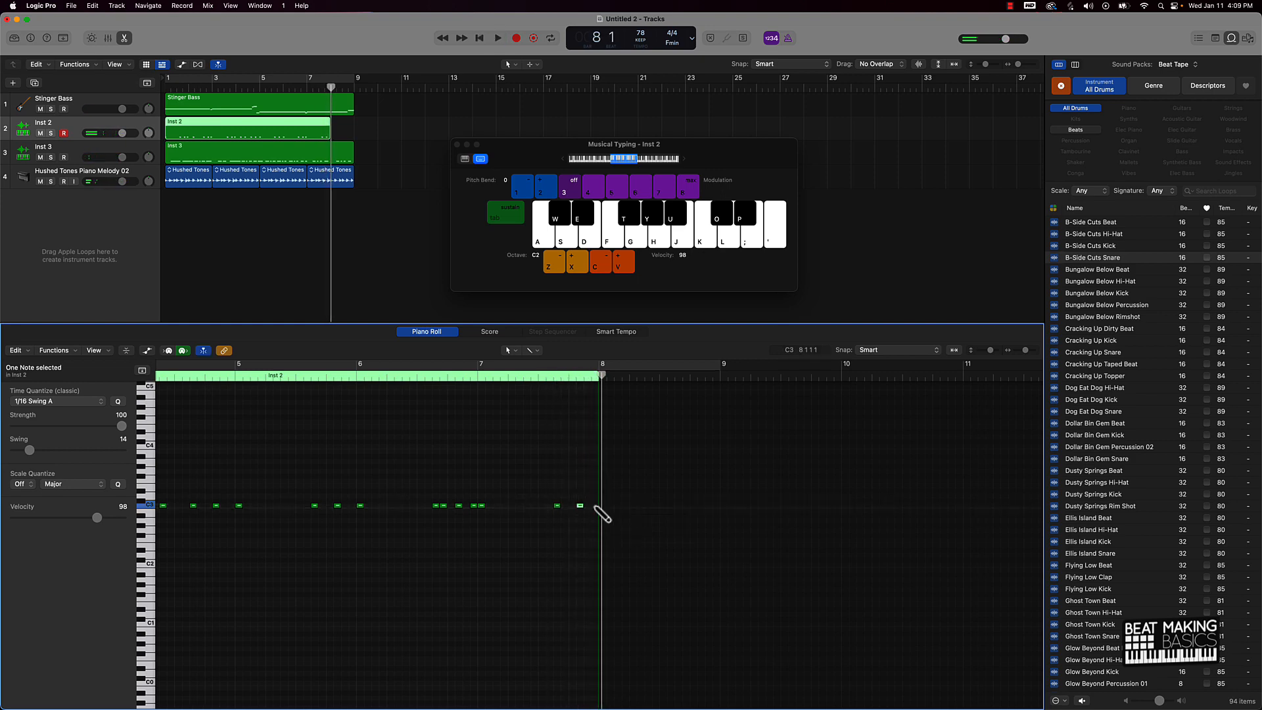
# - Add C3 kick notes on the last sixteenth of bar 7 and in beats 1 and 3 of bar 8, auditioning from bar 7
pyautogui.keyDown('super'); pyautogui.click(594, 506); pyautogui.keyUp('super')
pyautogui.keyDown('super'); pyautogui.click(603, 507); pyautogui.keyUp('super')
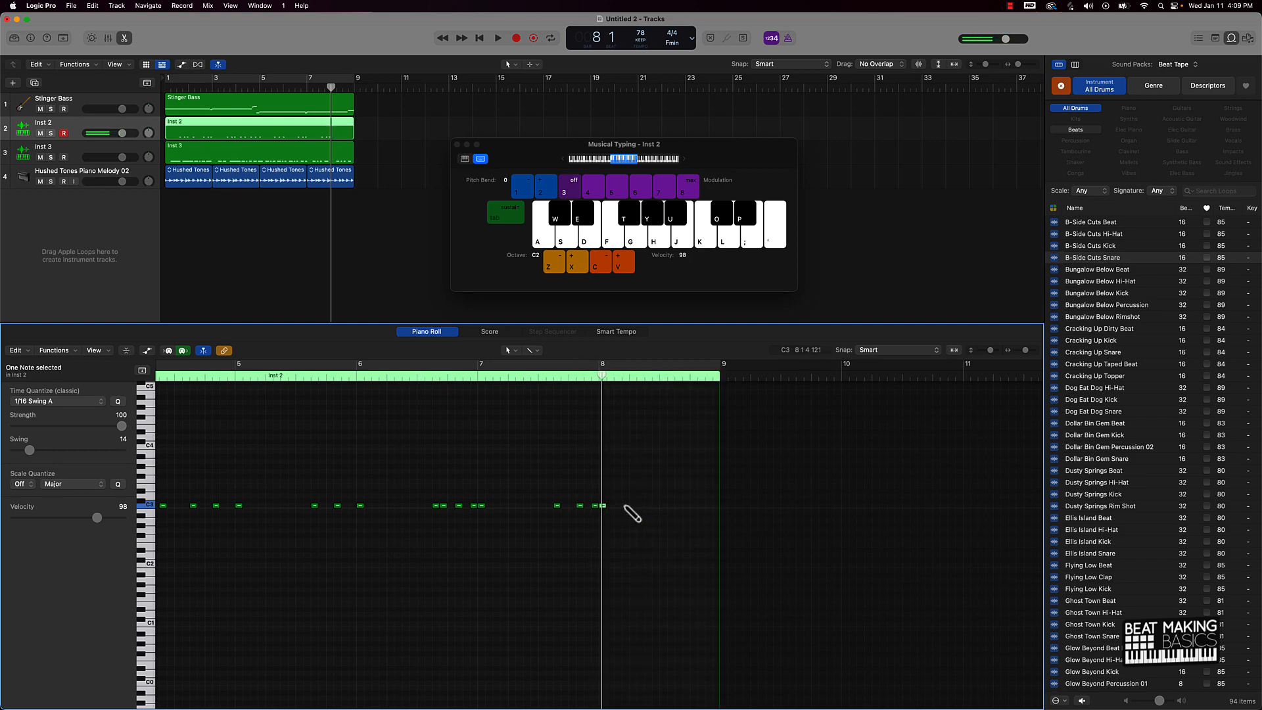
pyautogui.press('space')
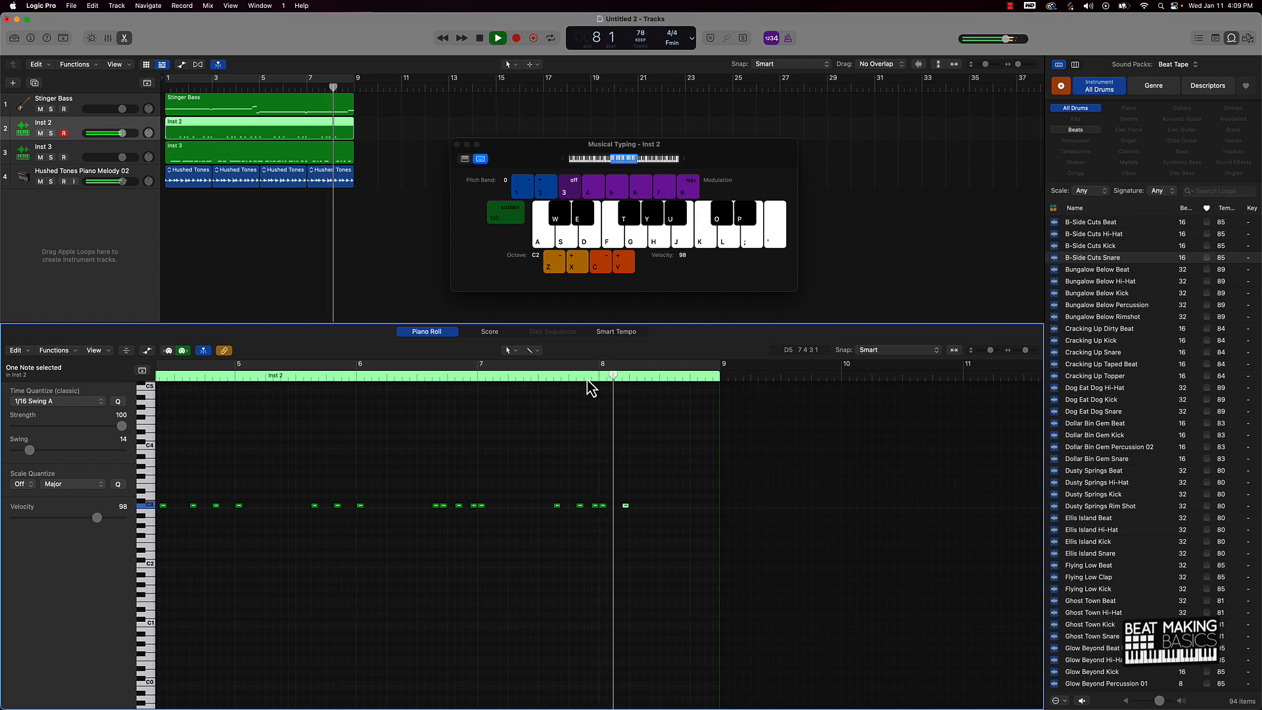
pyautogui.press('space')
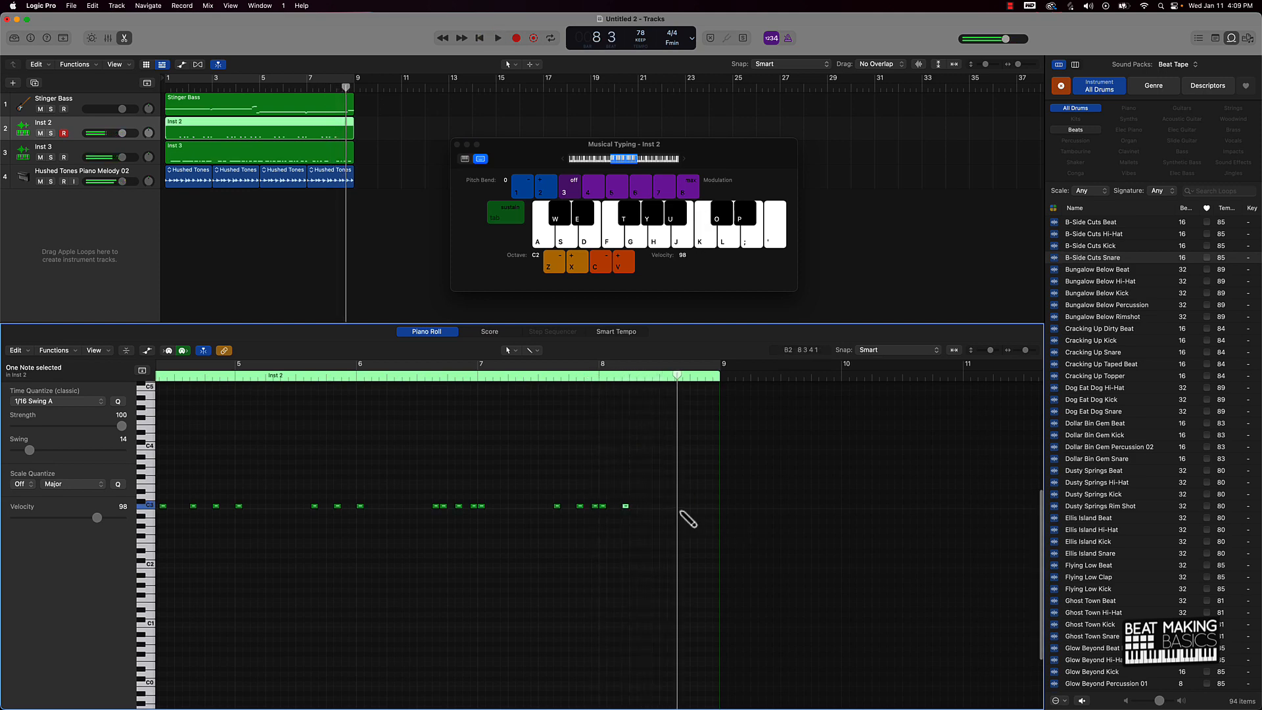
pyautogui.click(583, 376)
pyautogui.press('space')
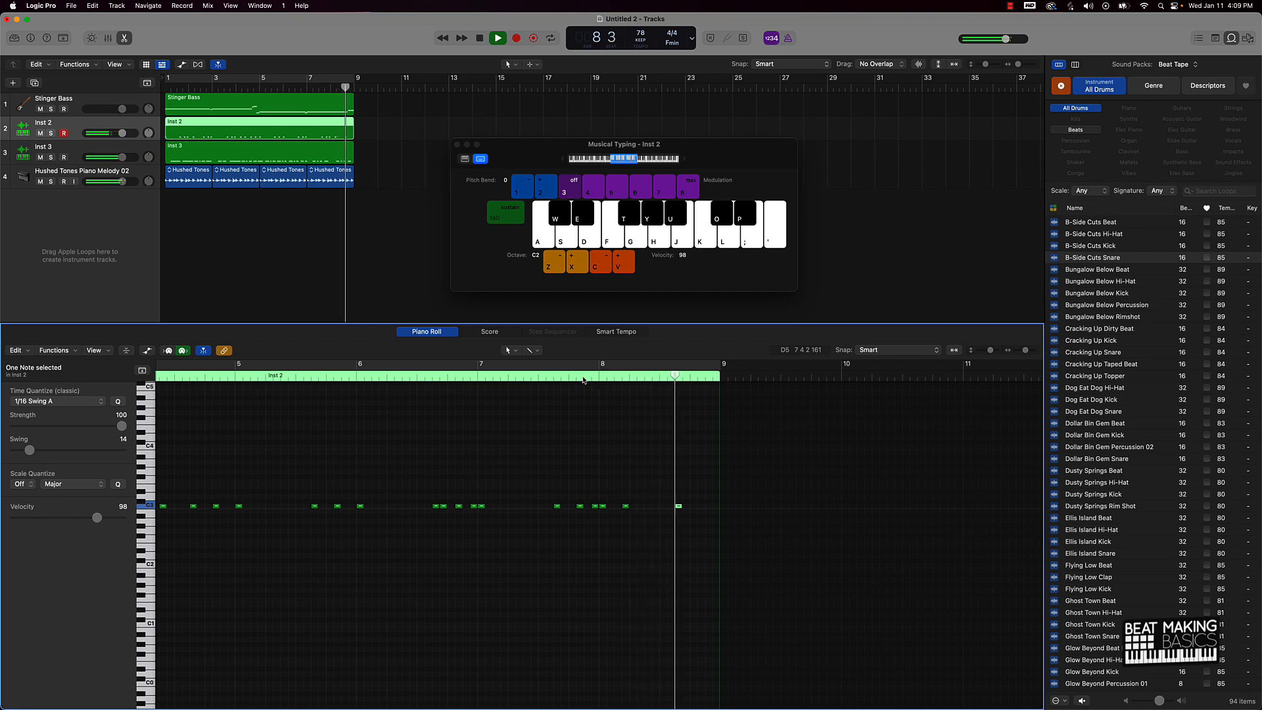
pyautogui.press('space')
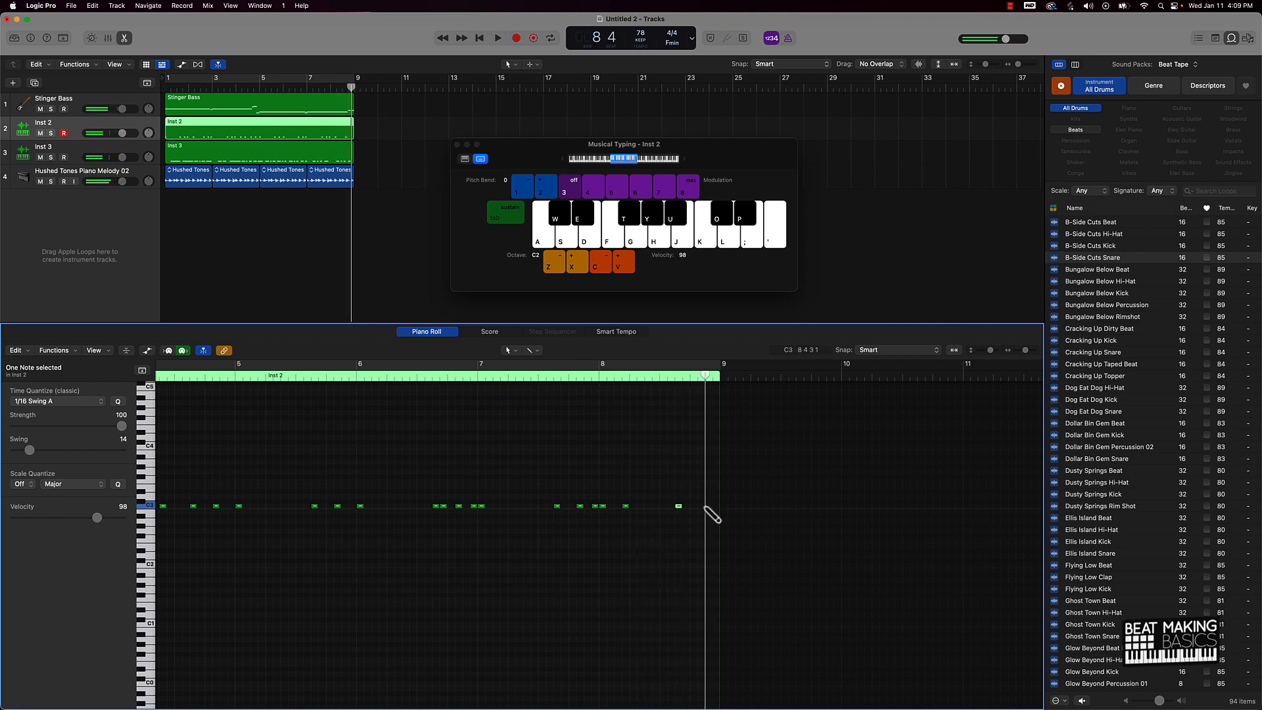
# - Fill the last two sixteenths of bar 8 with C3 kicks, splitting the first into two 120-tick notes, and audition the ending
pyautogui.press('super+Right')
pyautogui.press('super+Right')
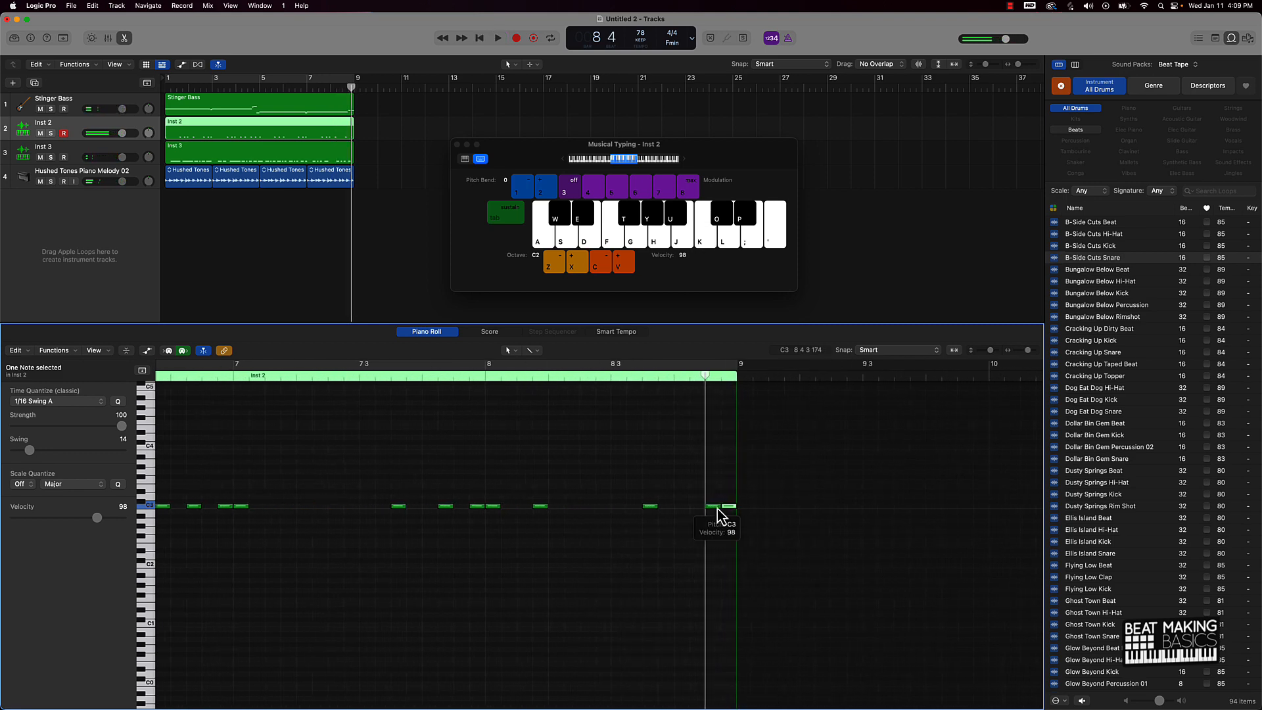
pyautogui.moveTo(719, 508); pyautogui.dragTo(718, 507)
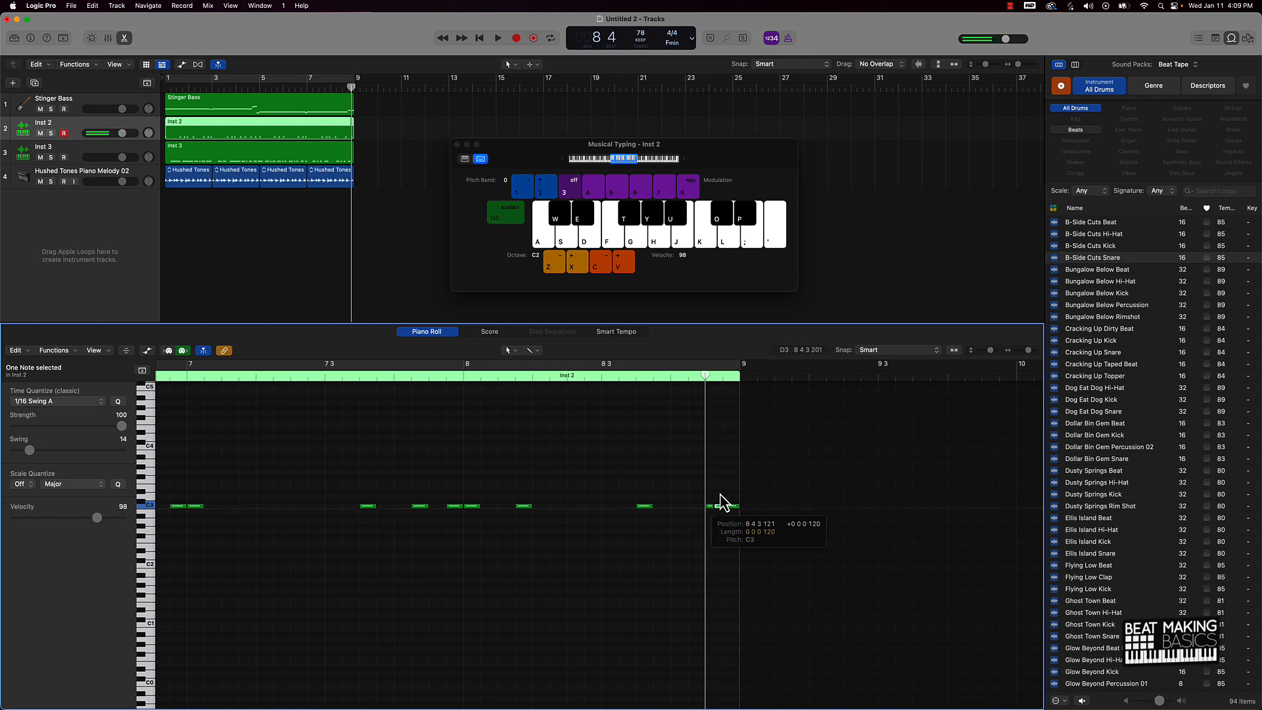
pyautogui.click(717, 482)
pyautogui.click(461, 372)
pyautogui.press('space')
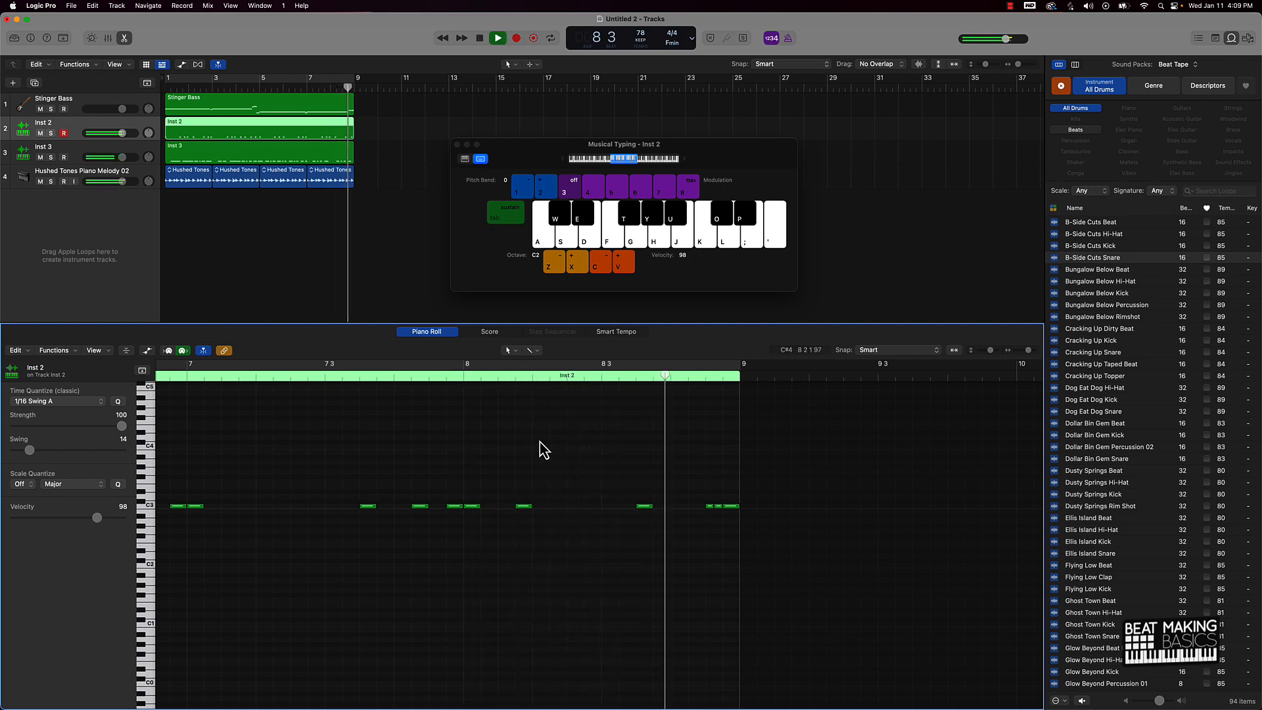
pyautogui.press('space')
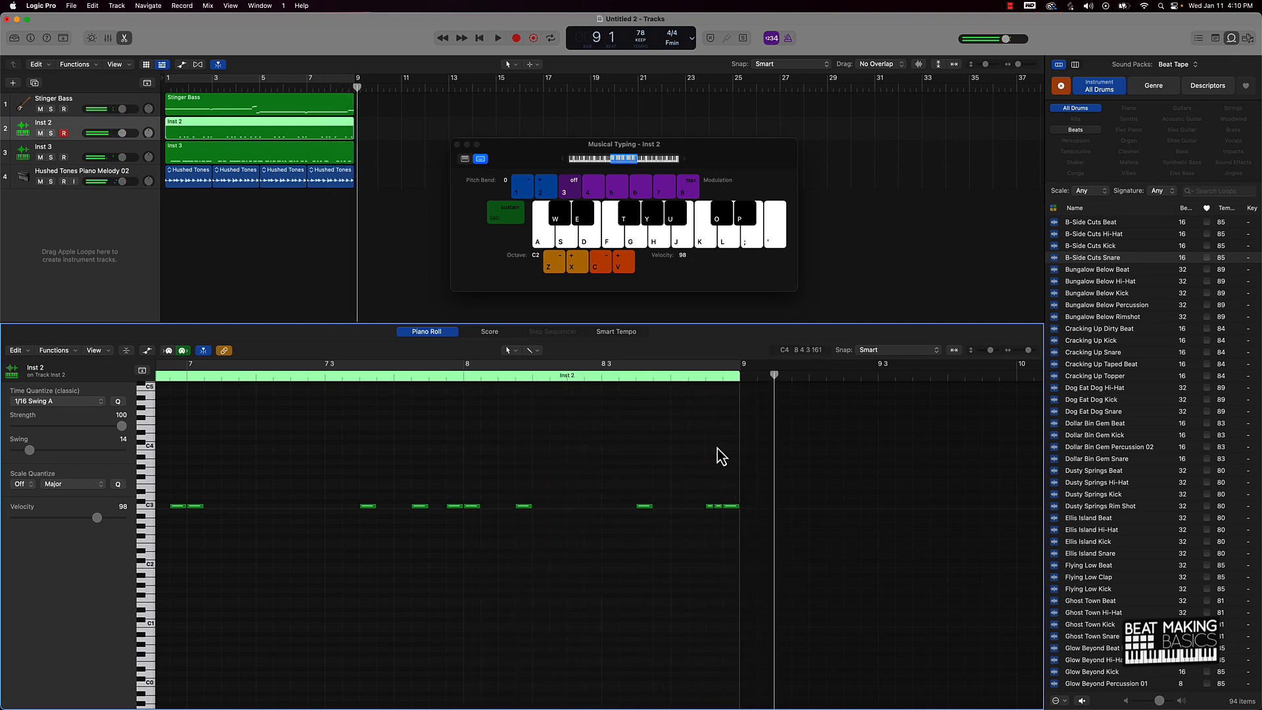
# - Enable cycling over the eight bars and join the four Hushed Tones piano regions into one region, creating a new audio file
pyautogui.click(300, 77)
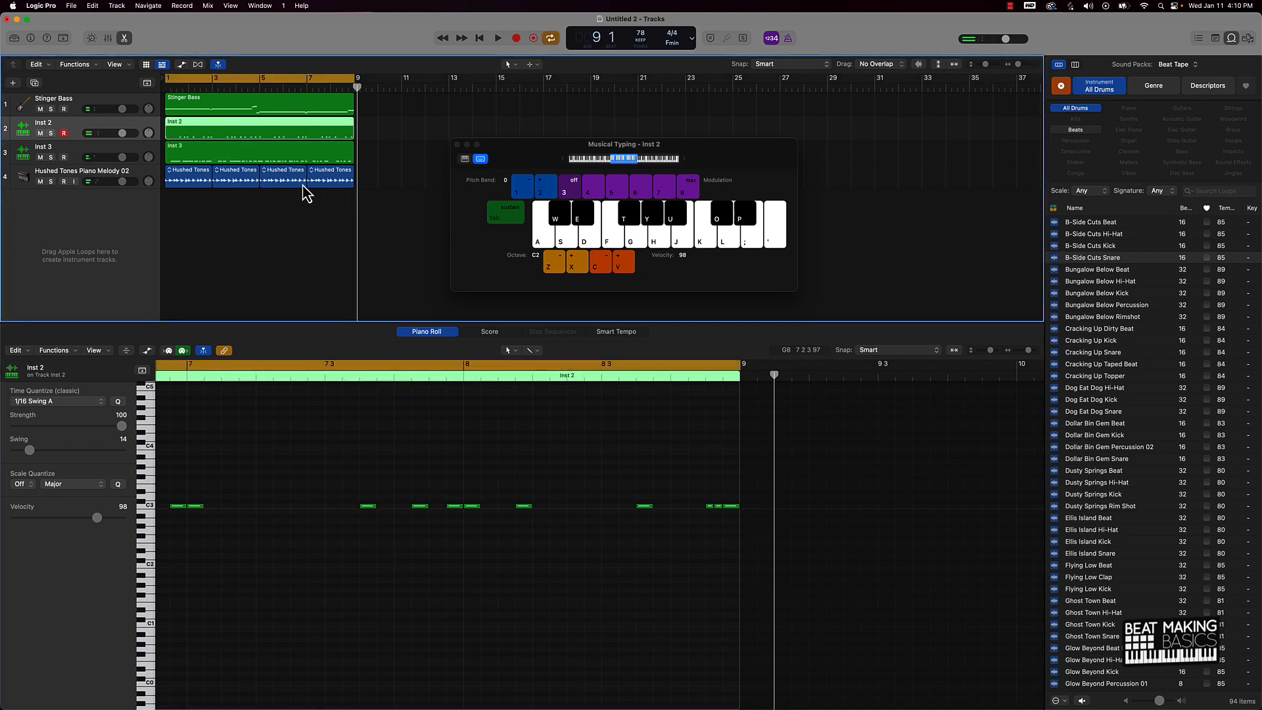
pyautogui.click(231, 198)
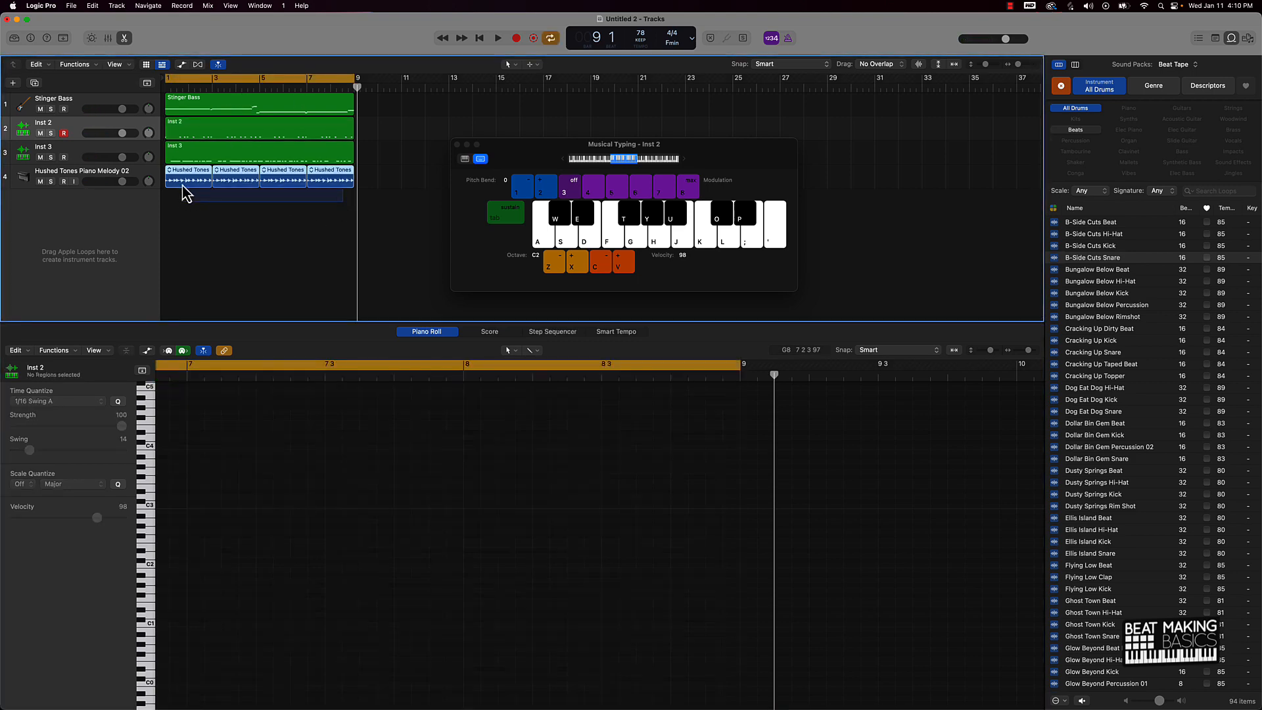
pyautogui.click(177, 185)
pyautogui.press('super+j')
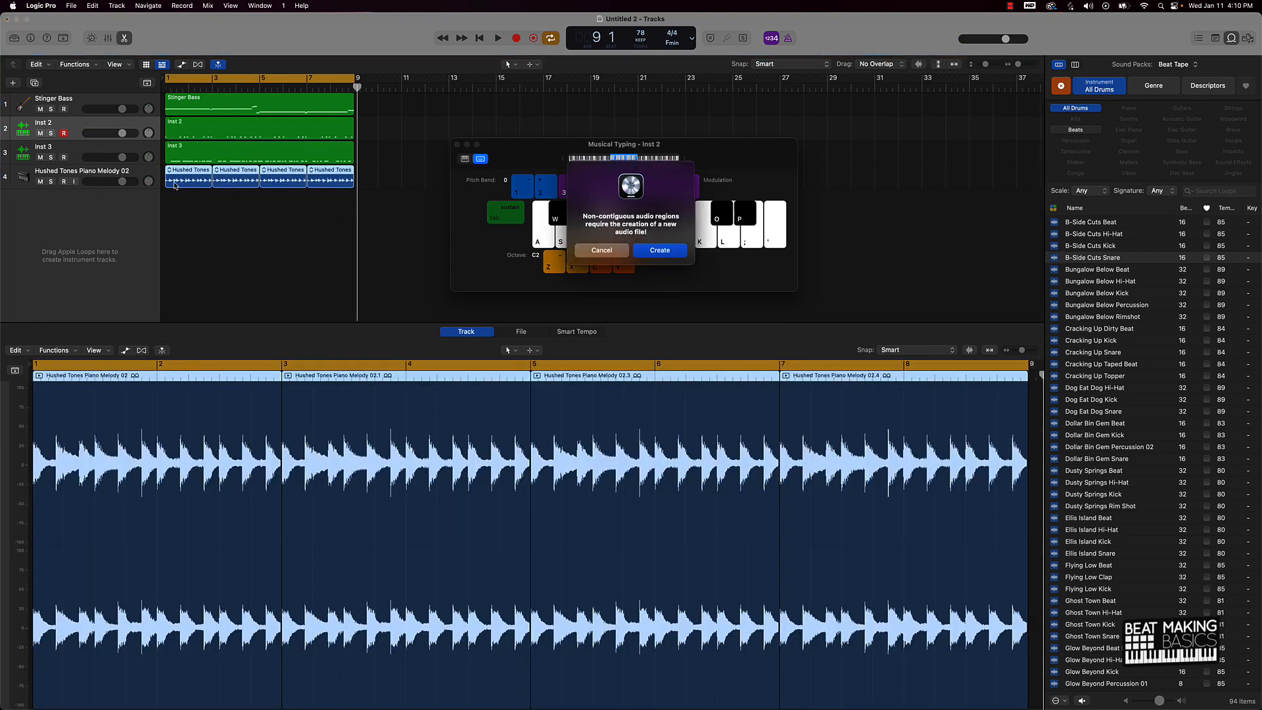
pyautogui.click(661, 251)
pyautogui.click(346, 190)
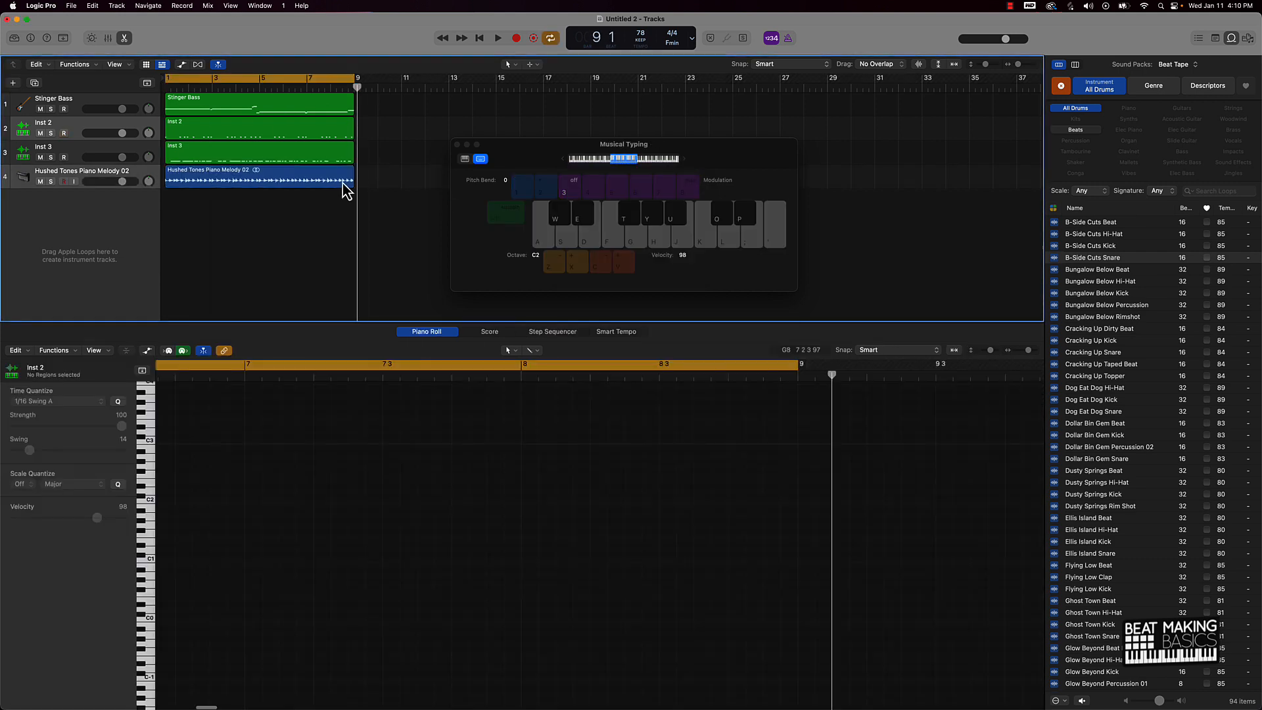